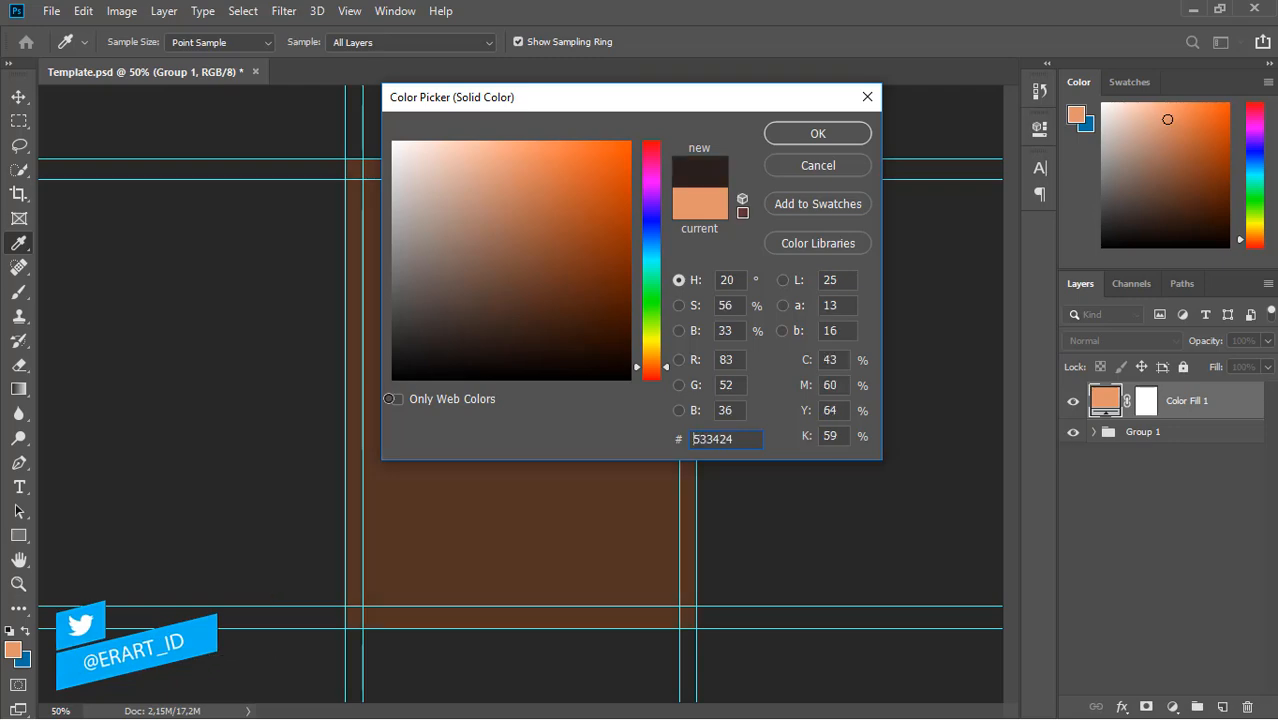
Step: Make the solid color fill layer black and clip it to Group 1 below
{"action": "left_click", "coordinate": [812, 134]}
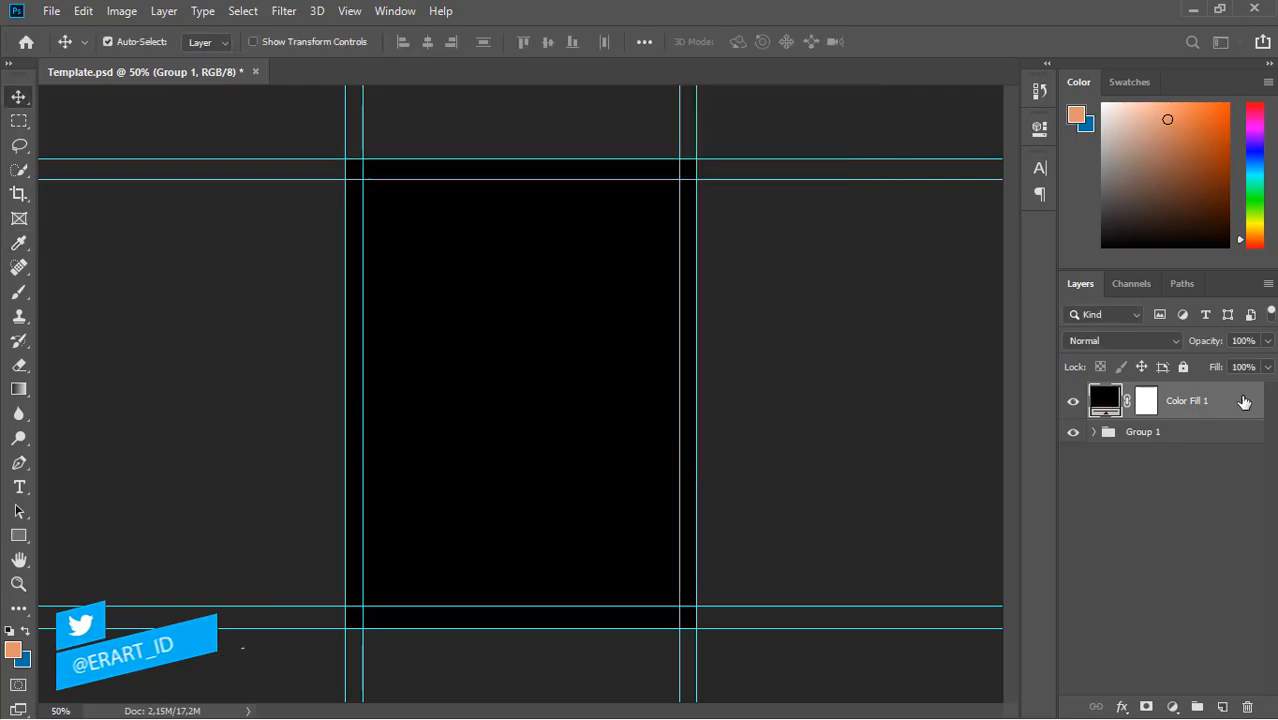
{"action": "right_click", "coordinate": [1242, 402]}
{"action": "left_click", "coordinate": [1092, 362]}
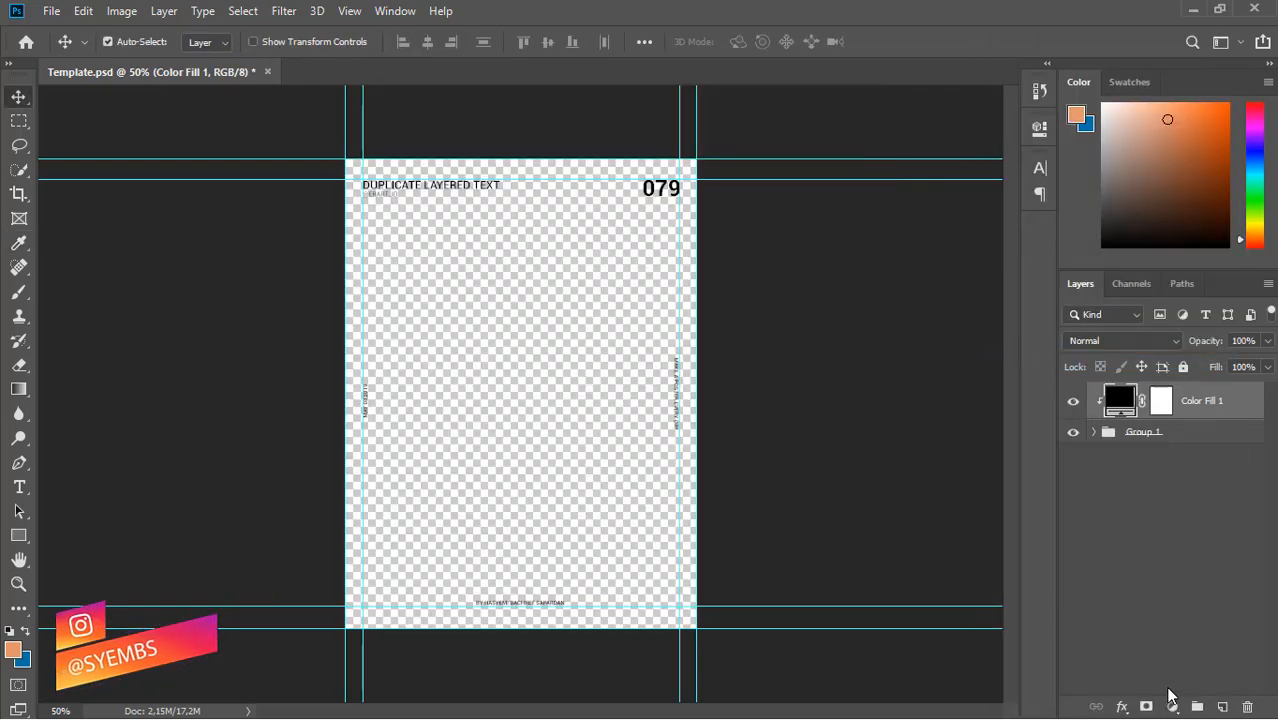
Step: Add a white (ffffff) solid color fill layer and place it beneath Group 1 as the poster background
{"action": "left_click", "coordinate": [1172, 706]}
{"action": "left_click", "coordinate": [1170, 374]}
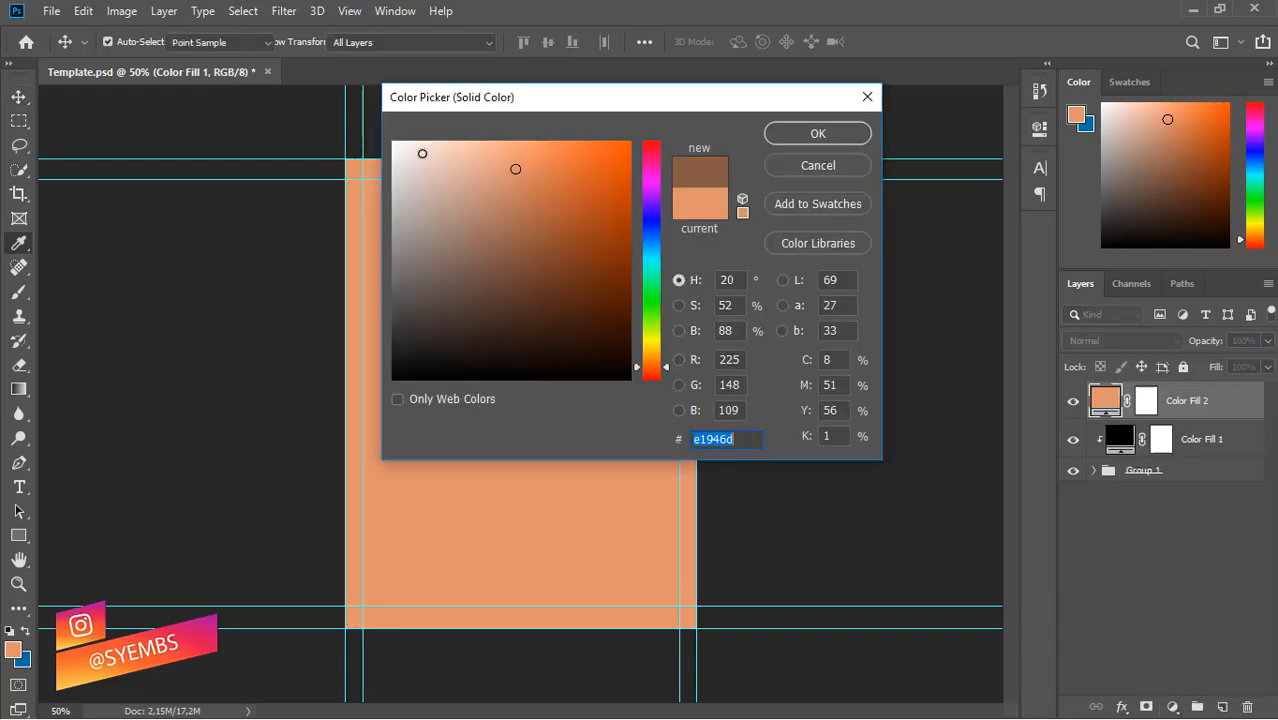
{"action": "type", "text": "ffffff"}
{"action": "left_click", "coordinate": [818, 133]}
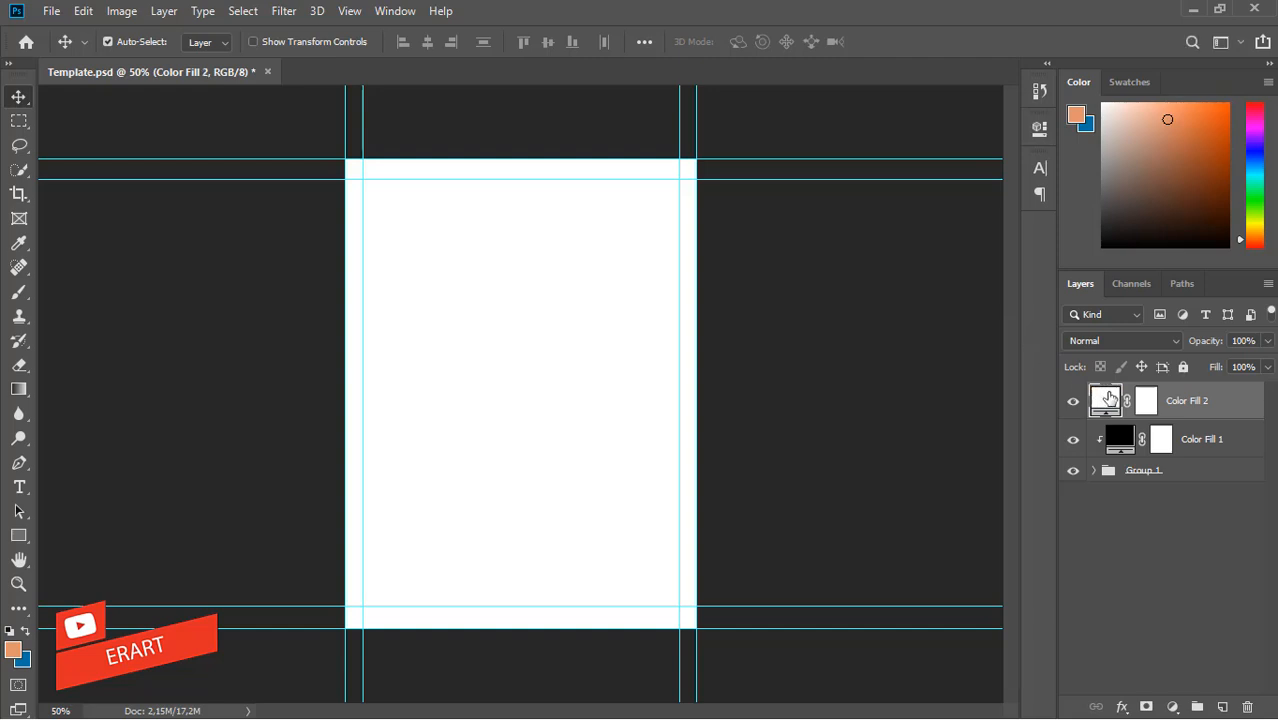
{"action": "left_click_drag", "start_coordinate": [1109, 398], "coordinate": [1118, 478]}
Step: Set the Rectangle tool's fill to the blue background color 0072a1
{"action": "left_click", "coordinate": [19, 535]}
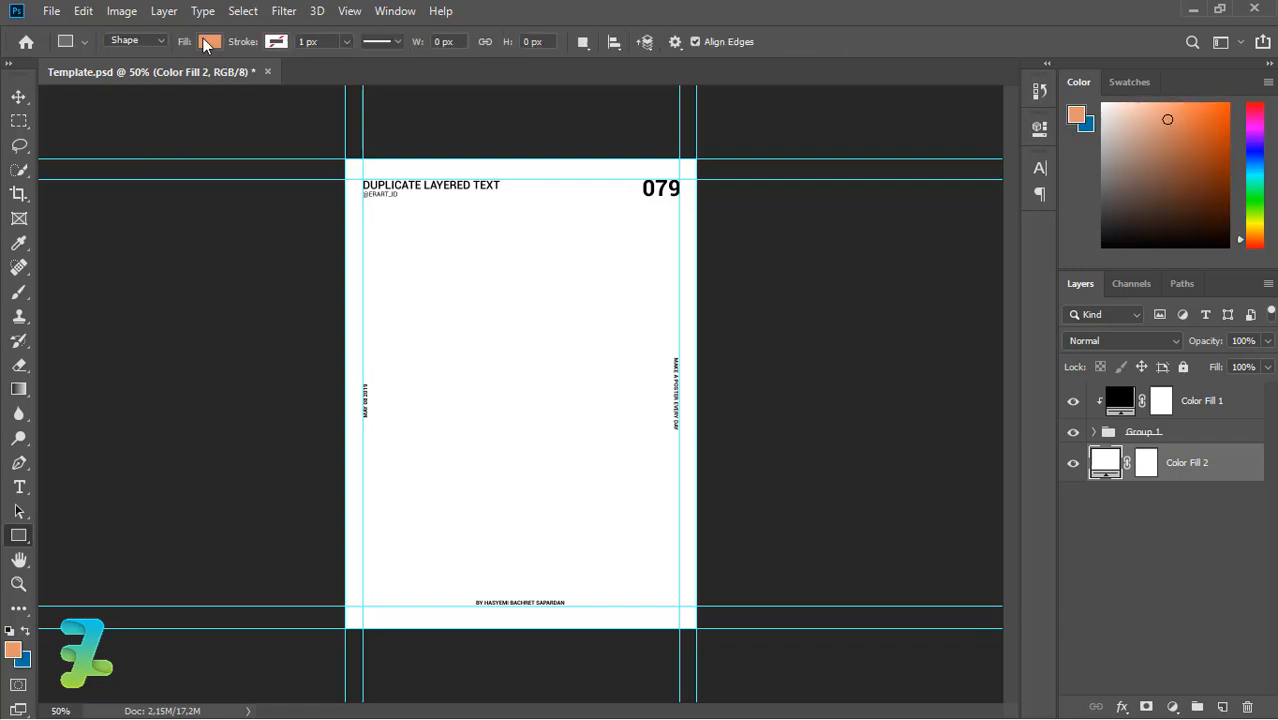
{"action": "left_click", "coordinate": [208, 42]}
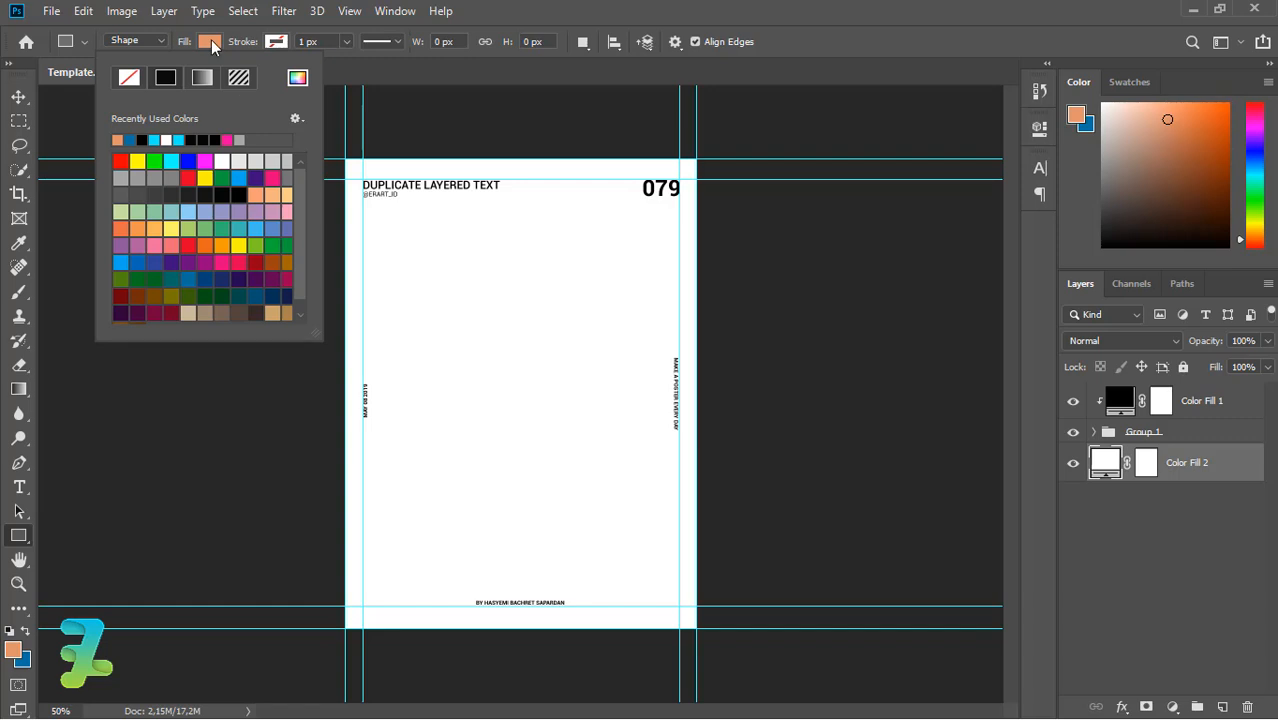
{"action": "left_click", "coordinate": [211, 42]}
{"action": "left_click", "coordinate": [211, 46]}
{"action": "left_click", "coordinate": [298, 79]}
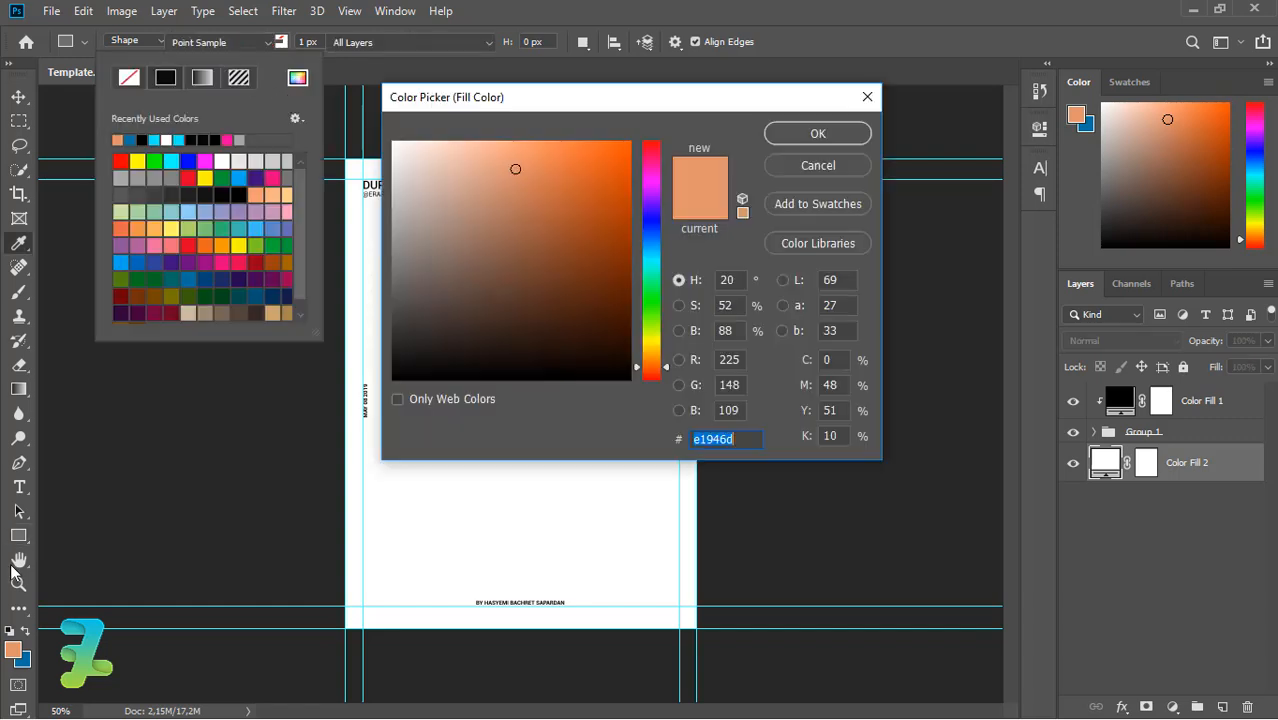
{"action": "left_click", "coordinate": [25, 659]}
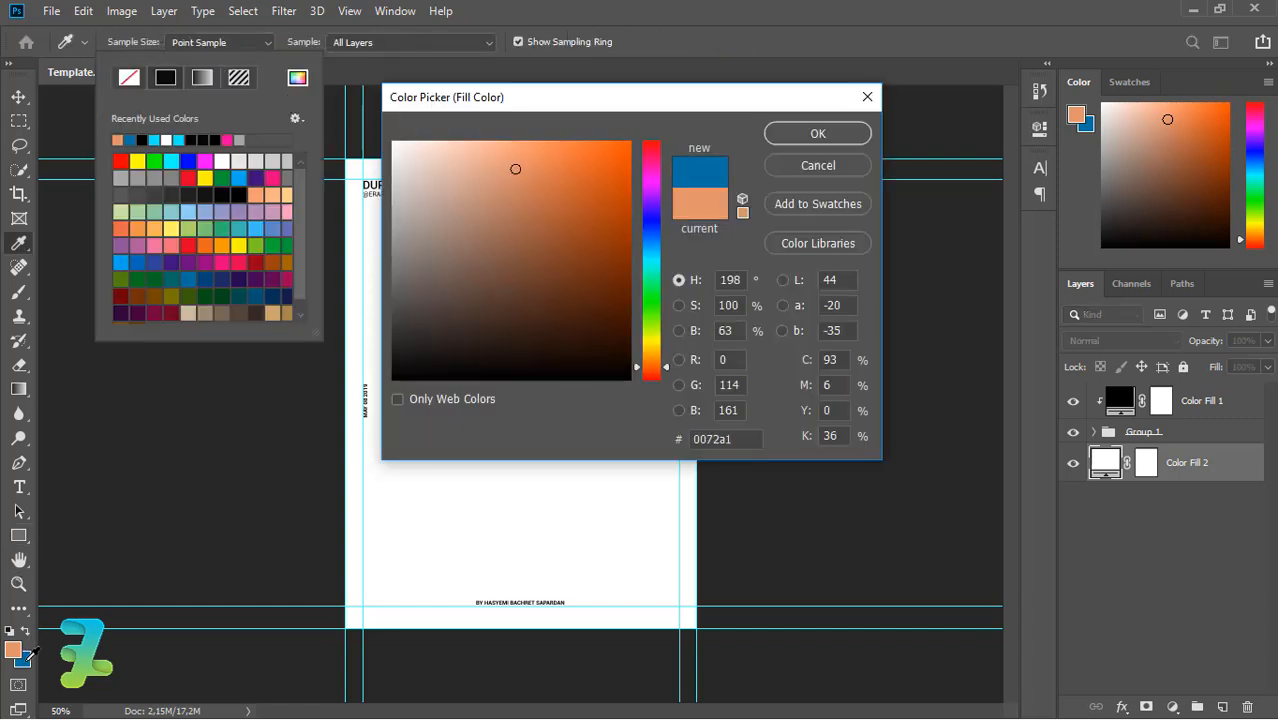
{"action": "left_click", "coordinate": [795, 138]}
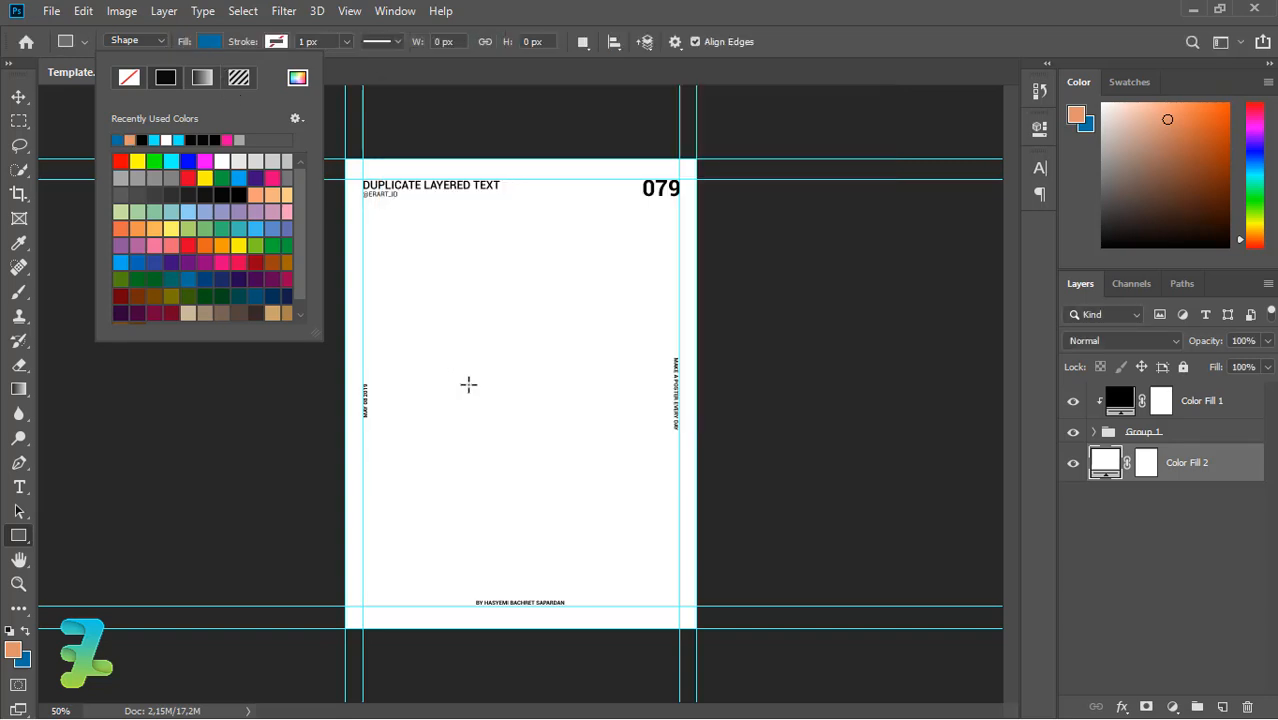
Step: Draw a blue rectangle about 564 x 808 px inside the poster's text frame
{"action": "left_click", "coordinate": [649, 588]}
{"action": "left_click_drag", "start_coordinate": [652, 585], "coordinate": [389, 207]}
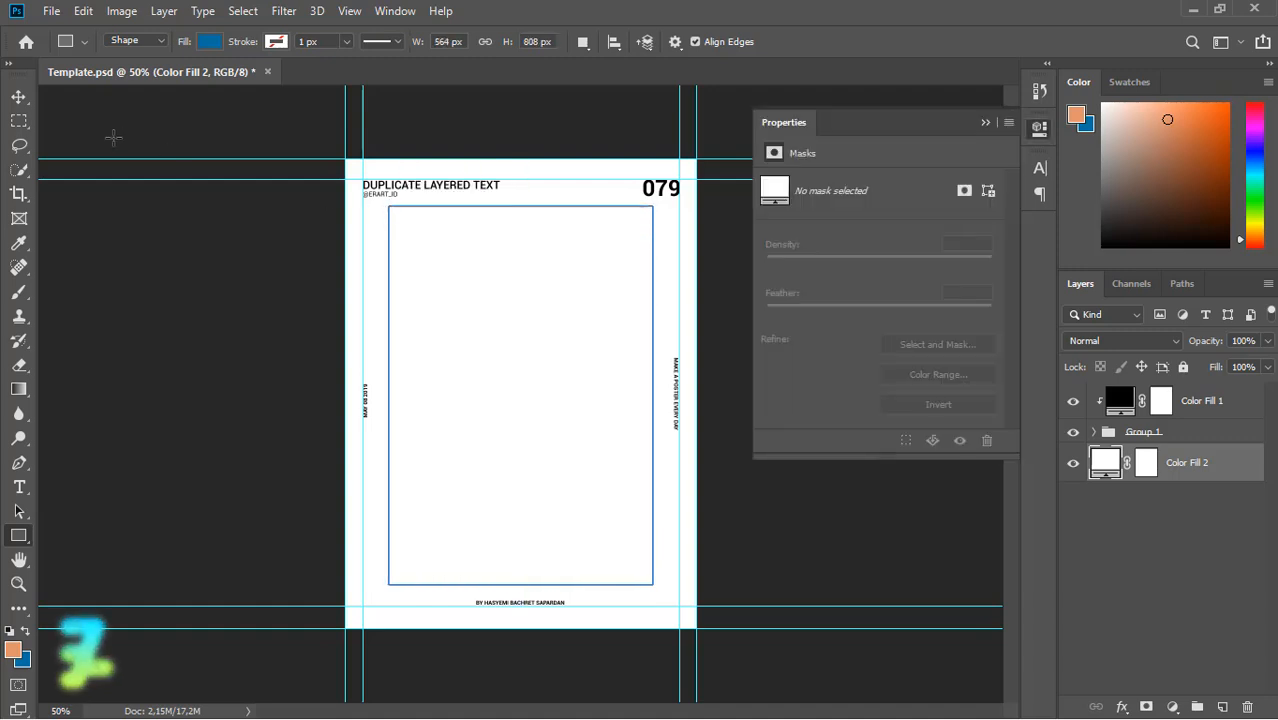
{"action": "left_click", "coordinate": [983, 122]}
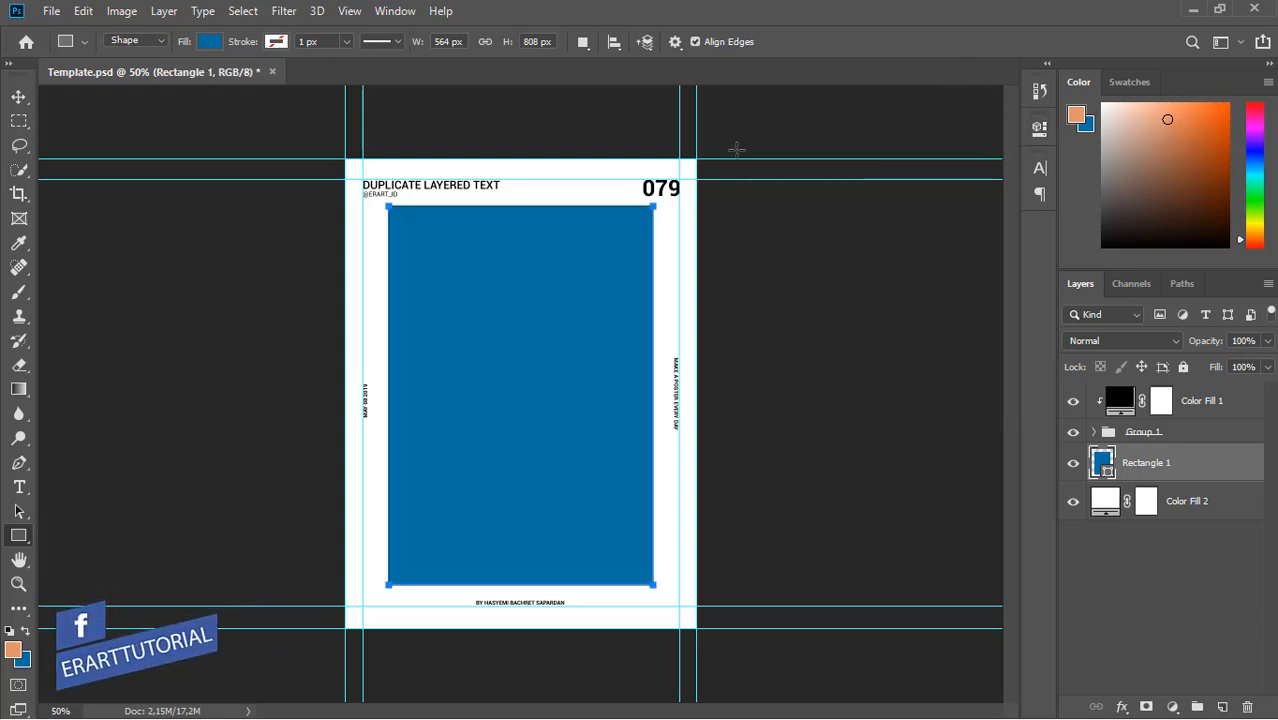
Step: Center the blue rectangle horizontally and vertically on the whole canvas, then clear the selection
{"action": "left_click", "coordinate": [17, 100]}
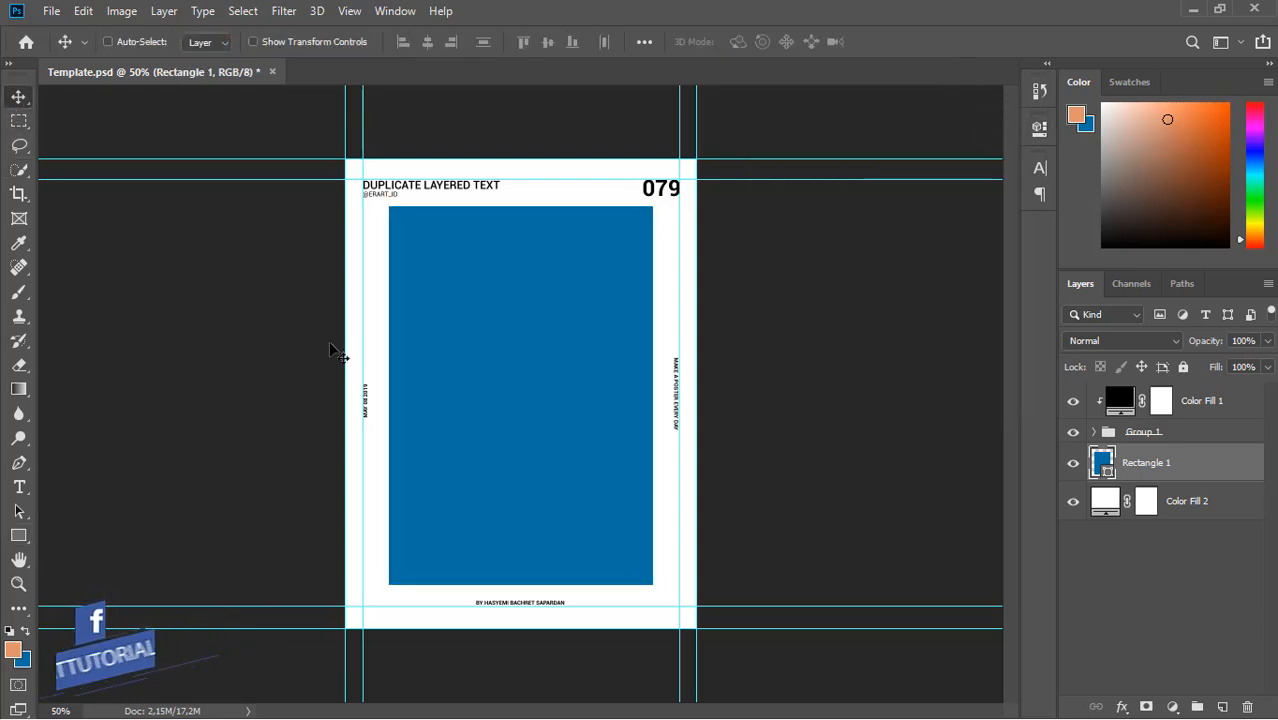
{"action": "key", "text": "ctrl+a"}
{"action": "left_click", "coordinate": [428, 43]}
{"action": "left_click", "coordinate": [549, 44]}
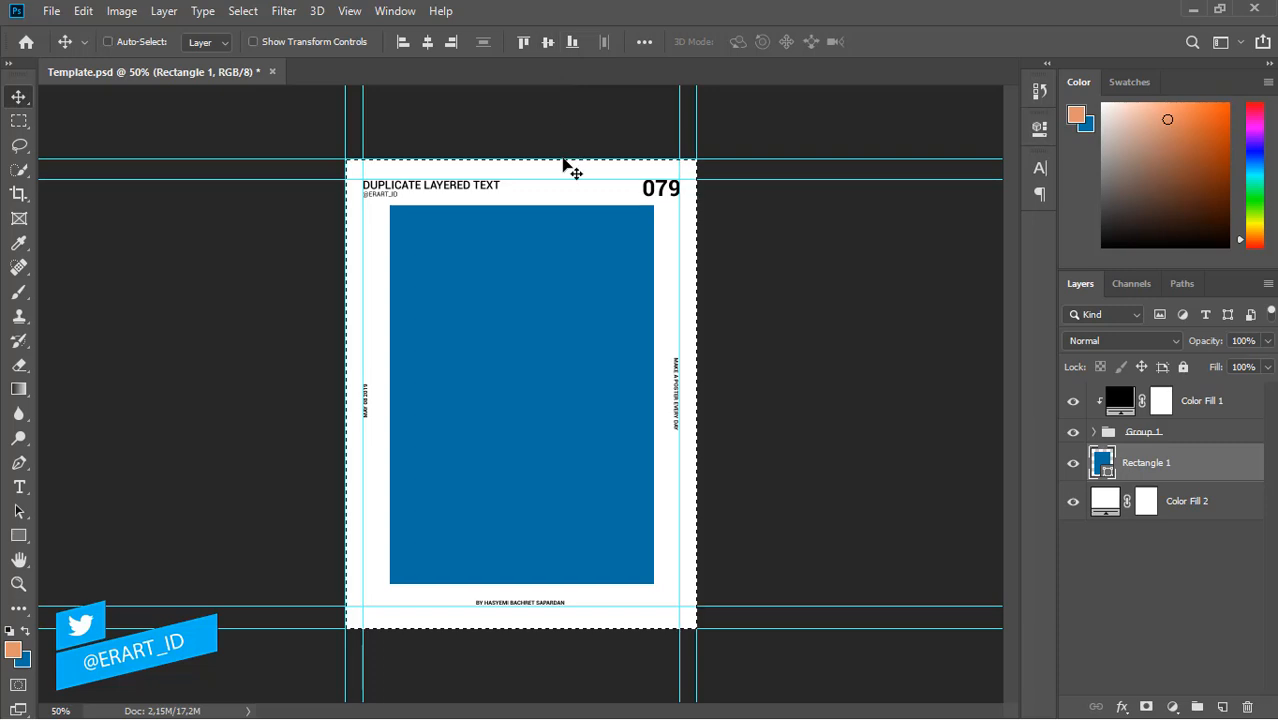
{"action": "key", "text": "ctrl+d"}
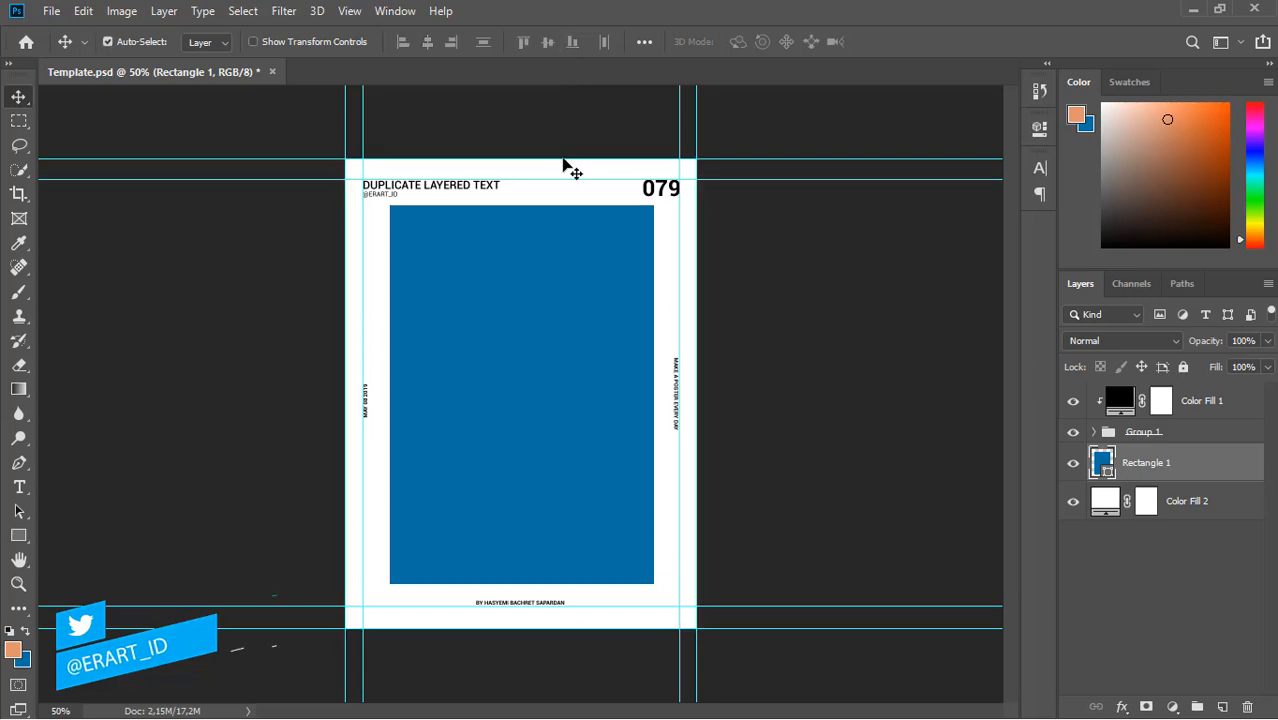
Step: Add the letter H on a new layer over the blue rectangle and set its size to 72 pt
{"action": "left_click", "coordinate": [1222, 706]}
{"action": "left_click", "coordinate": [22, 490]}
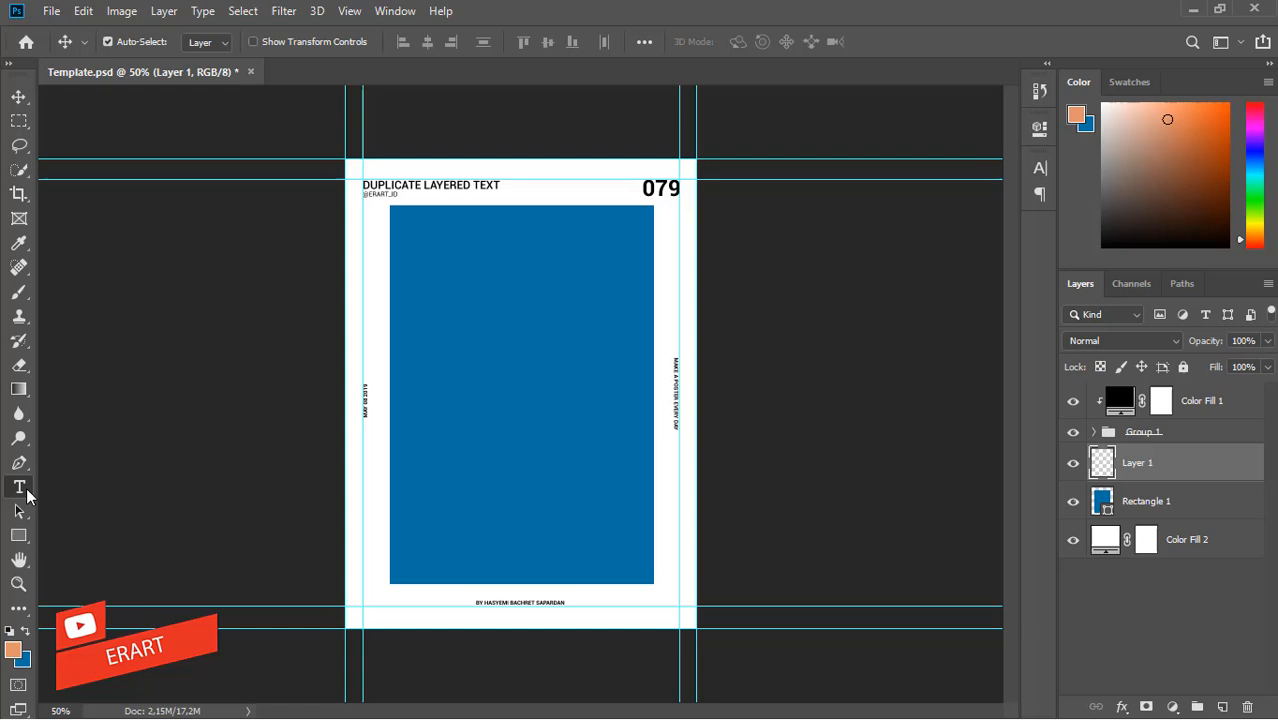
{"action": "left_click", "coordinate": [444, 320]}
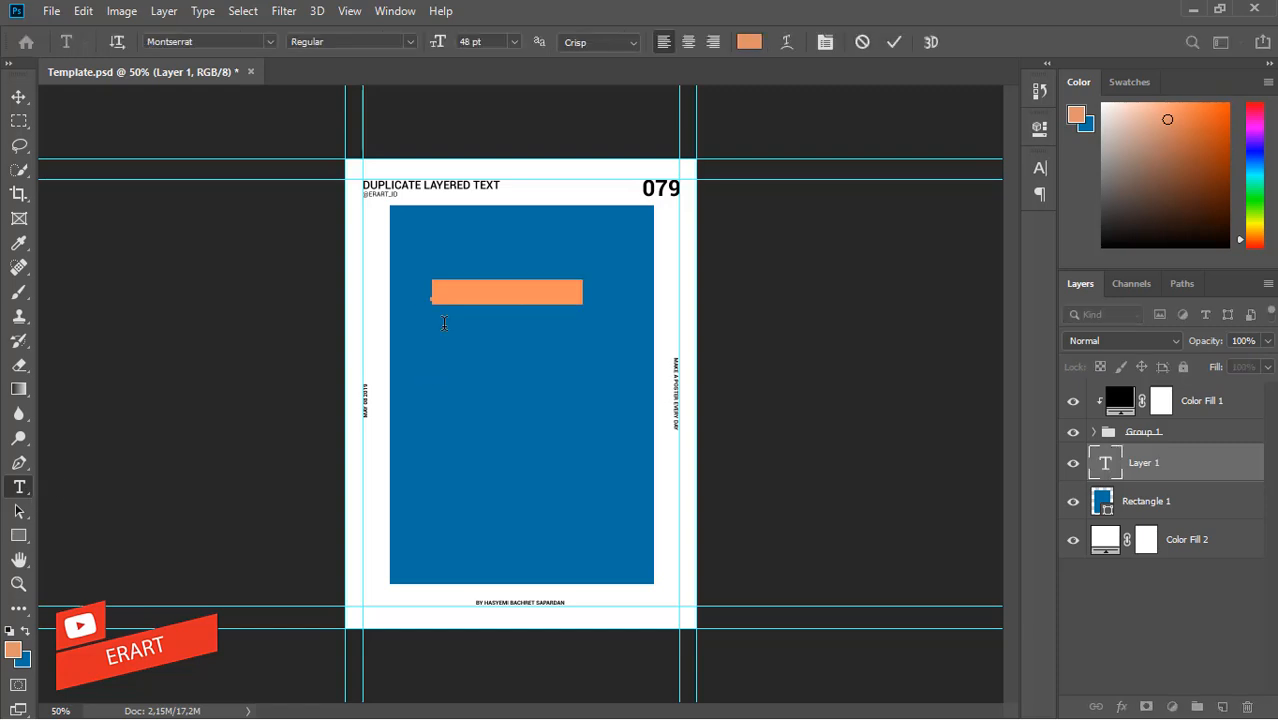
{"action": "type", "text": "h"}
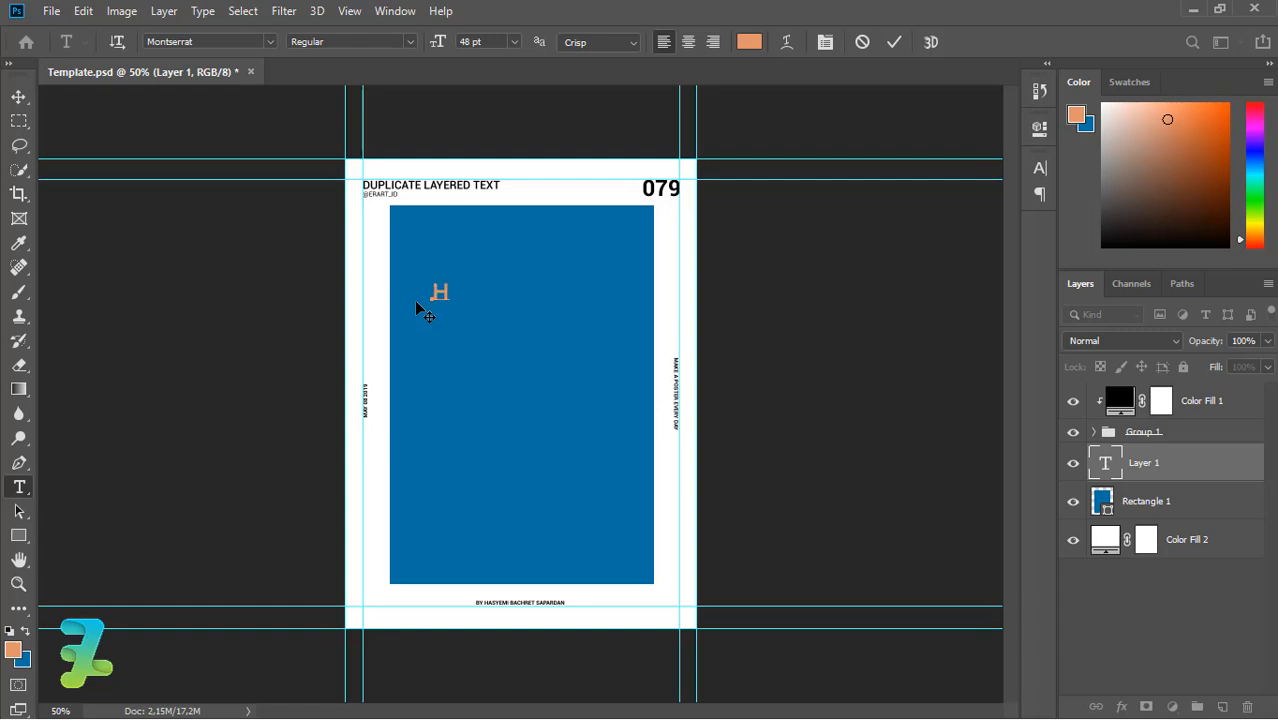
{"action": "key", "text": "ctrl+a"}
{"action": "left_click", "coordinate": [512, 47]}
{"action": "left_click", "coordinate": [506, 278]}
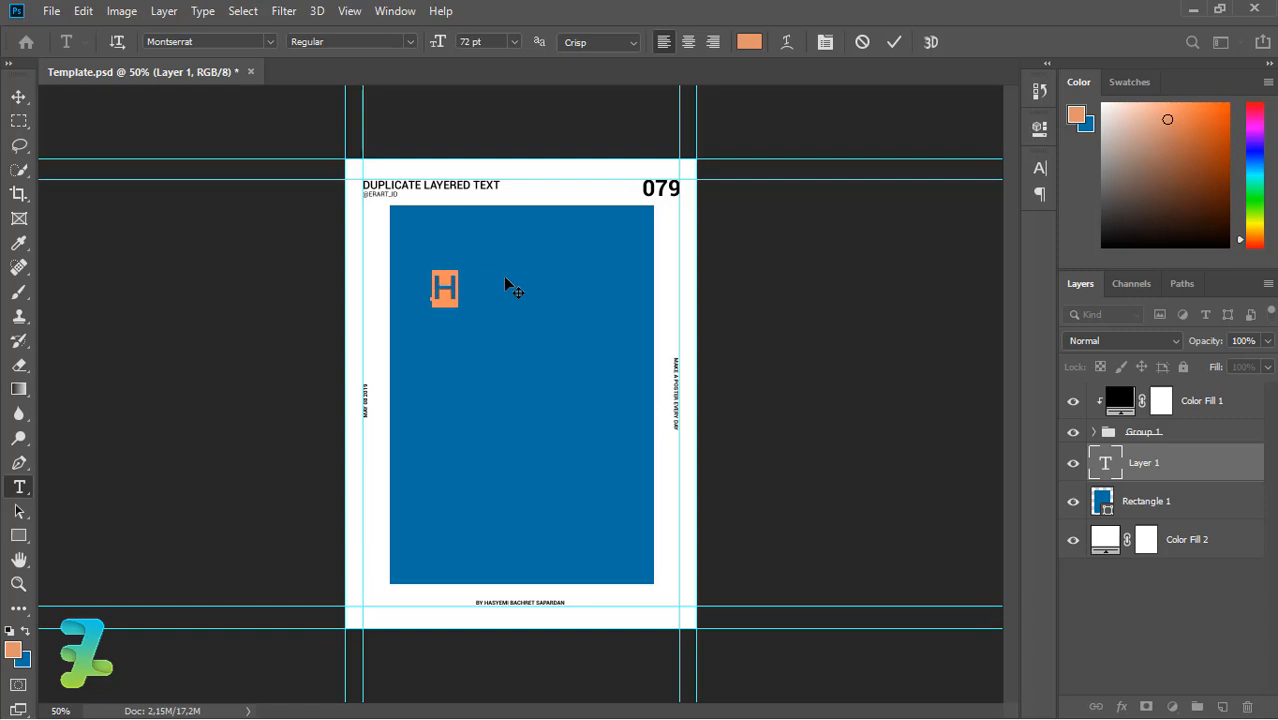
{"action": "left_click", "coordinate": [19, 96]}
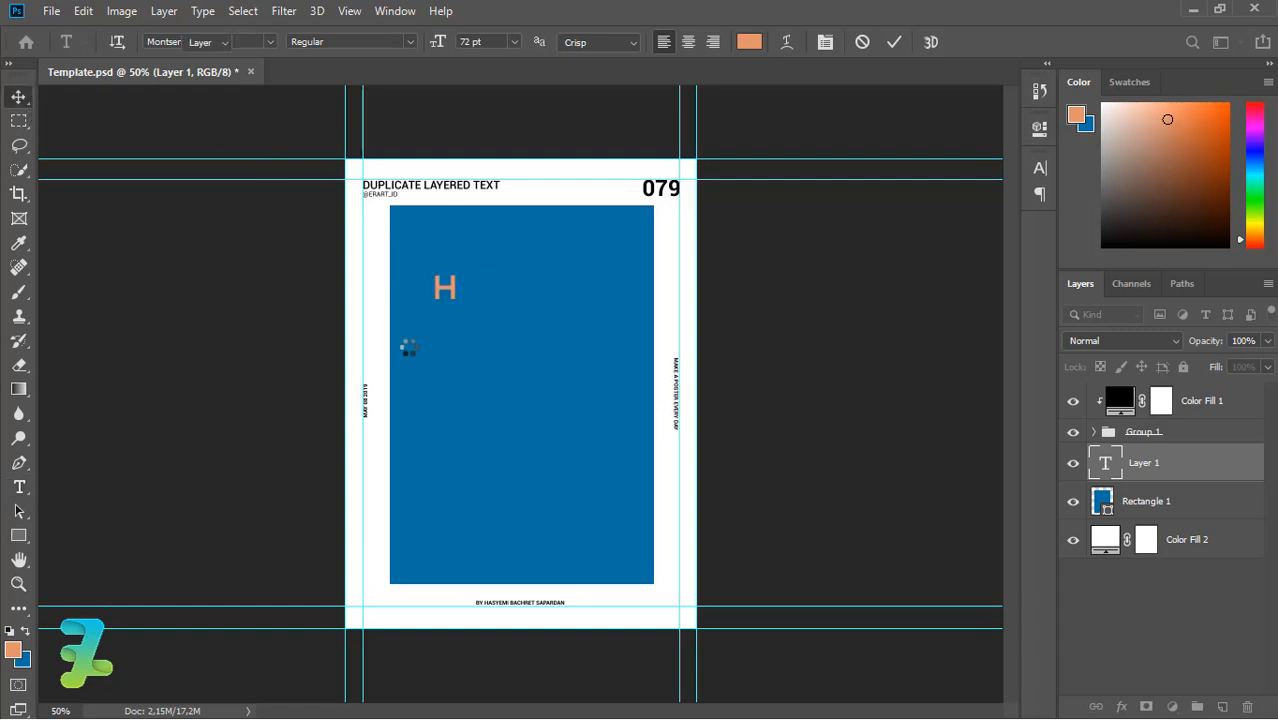
Step: Enlarge the H to about 151 pt and move it toward the blue rectangle's upper-left corner
{"action": "key", "text": "ctrl+t"}
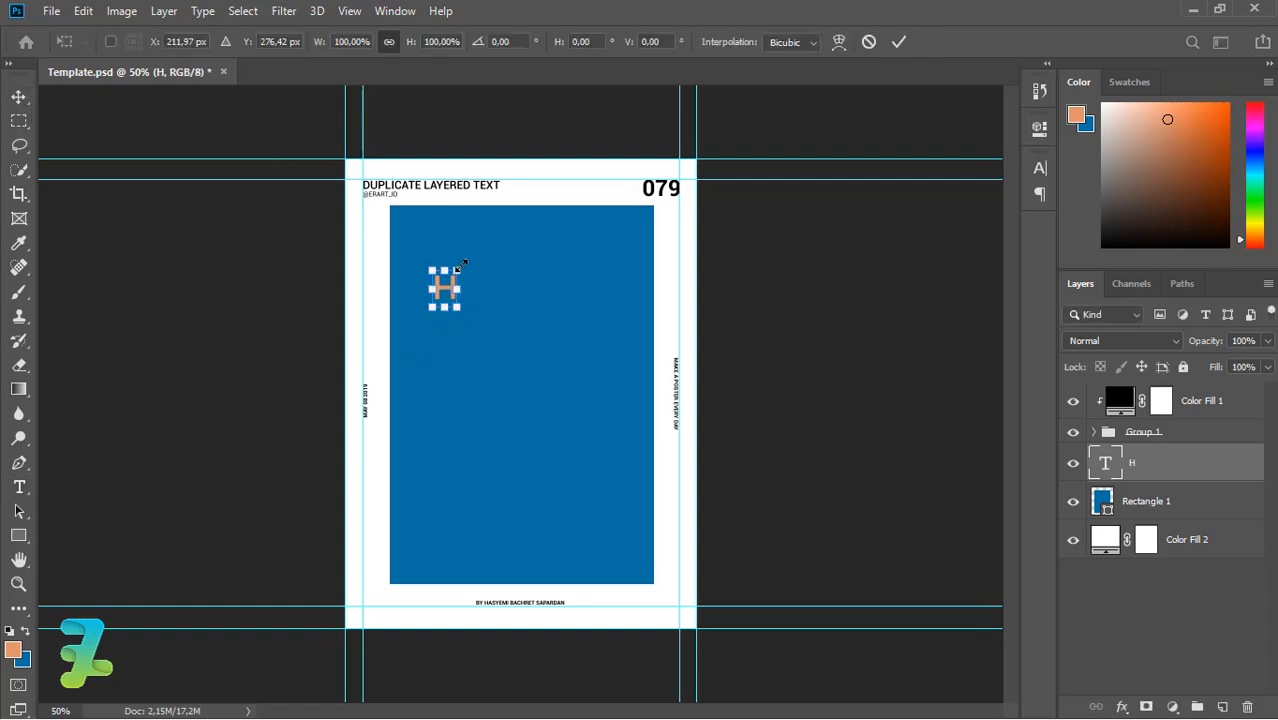
{"action": "left_click_drag", "start_coordinate": [459, 269], "coordinate": [484, 252]}
{"action": "key", "text": "Return"}
{"action": "key", "text": "ctrl+plus"}
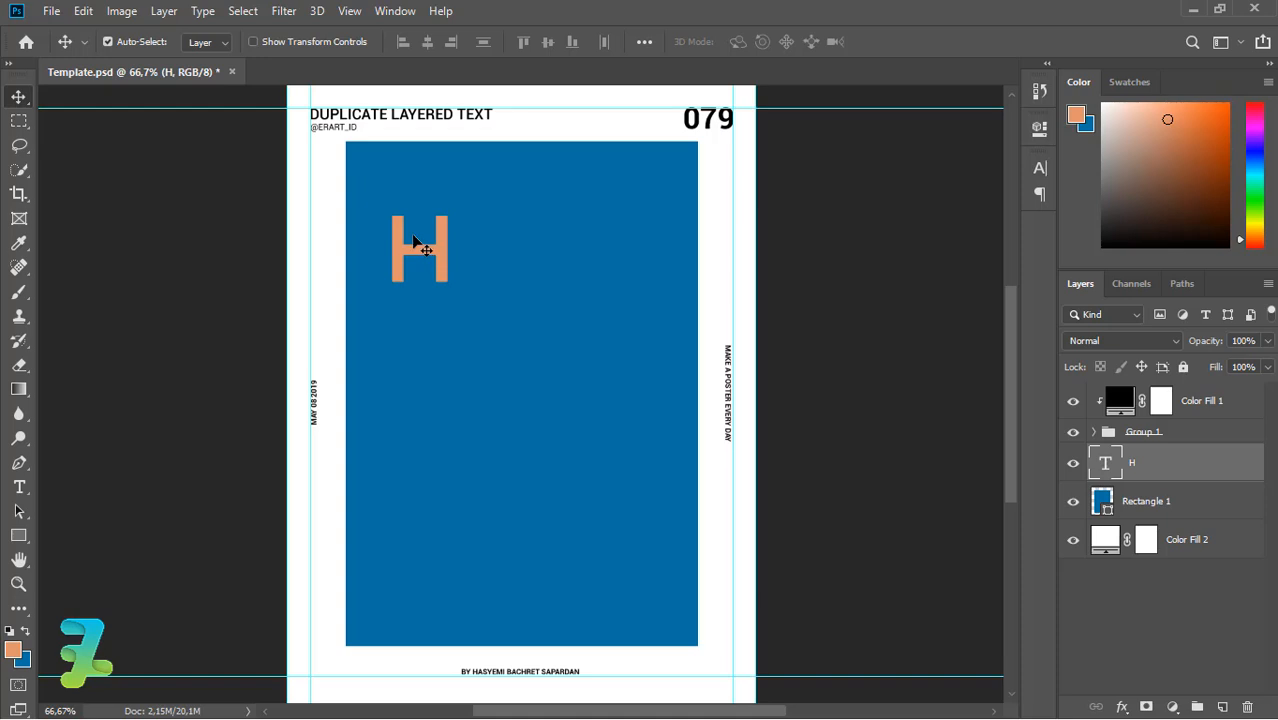
{"action": "left_click_drag", "start_coordinate": [413, 240], "coordinate": [393, 221]}
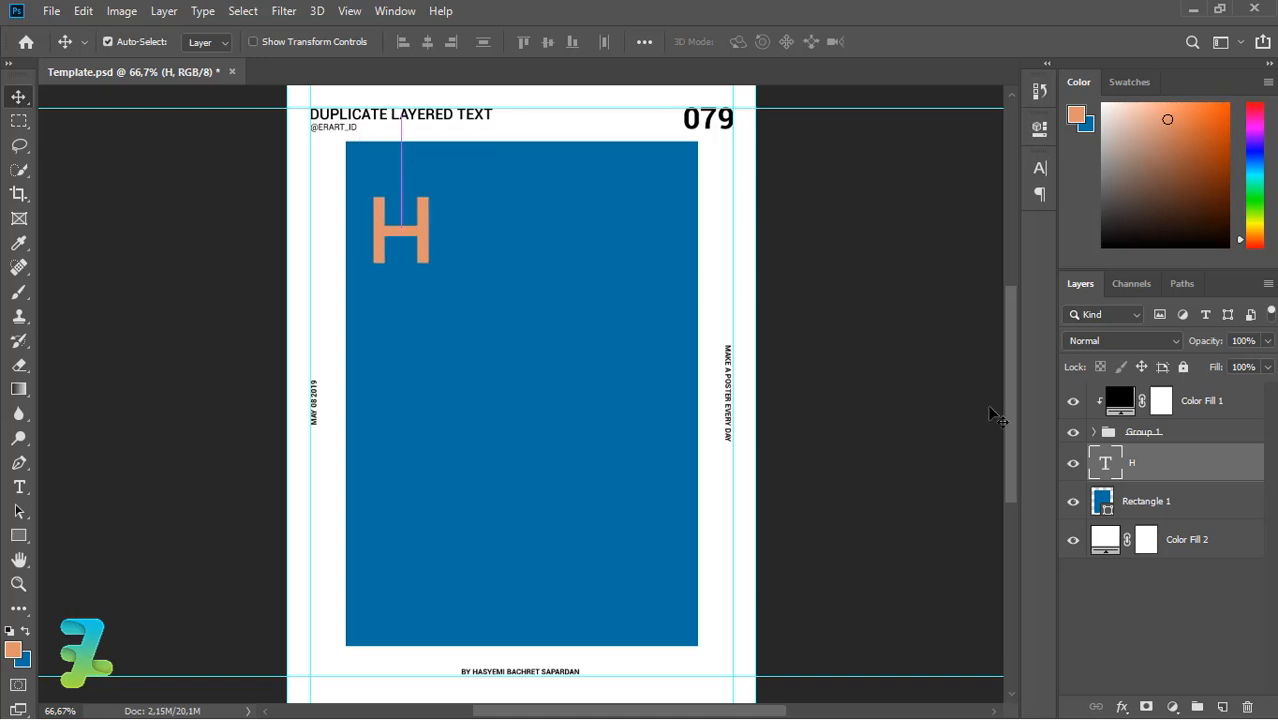
Step: Change the font of the H to Coolvetica
{"action": "double_click", "coordinate": [1104, 462]}
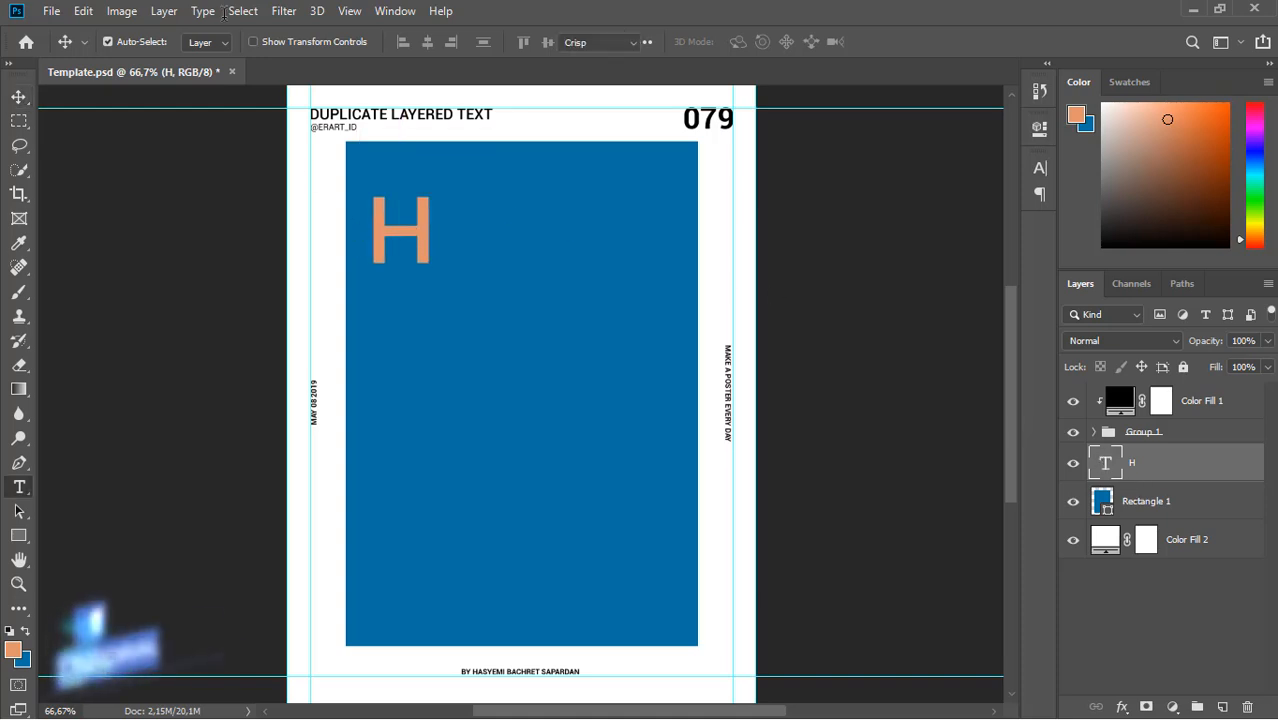
{"action": "left_click", "coordinate": [272, 42]}
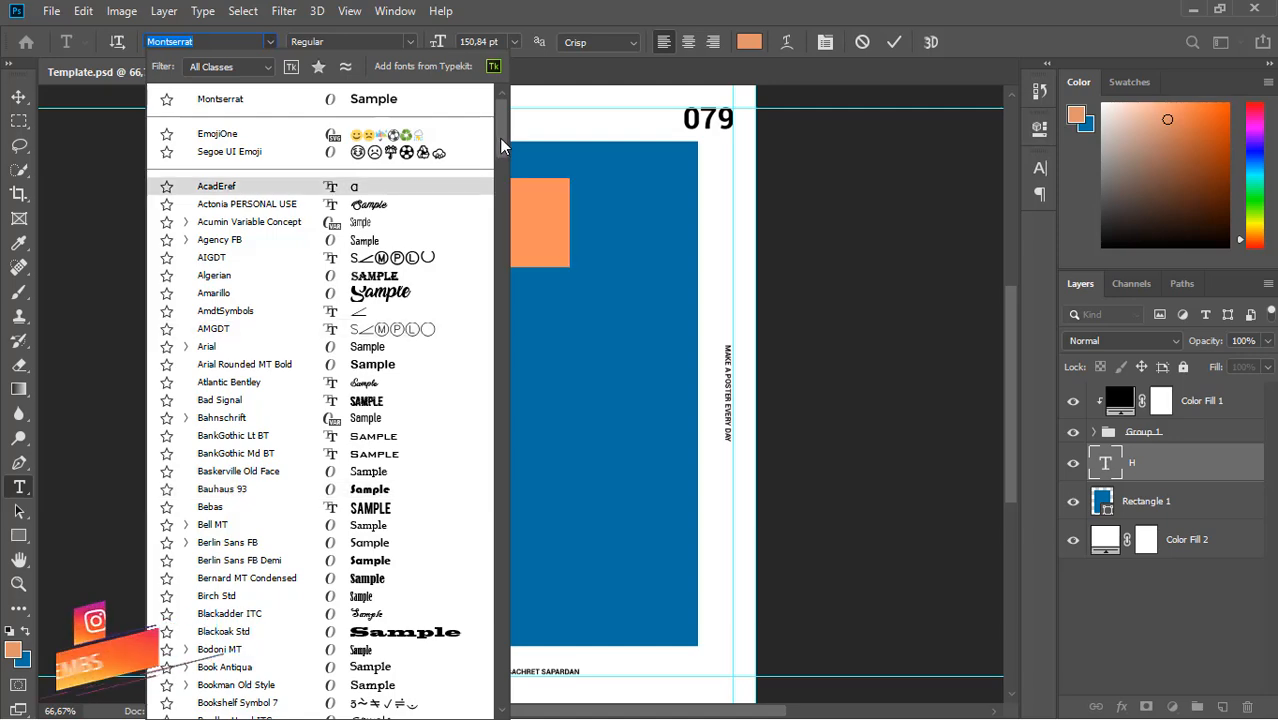
{"action": "left_click_drag", "start_coordinate": [499, 138], "coordinate": [497, 212]}
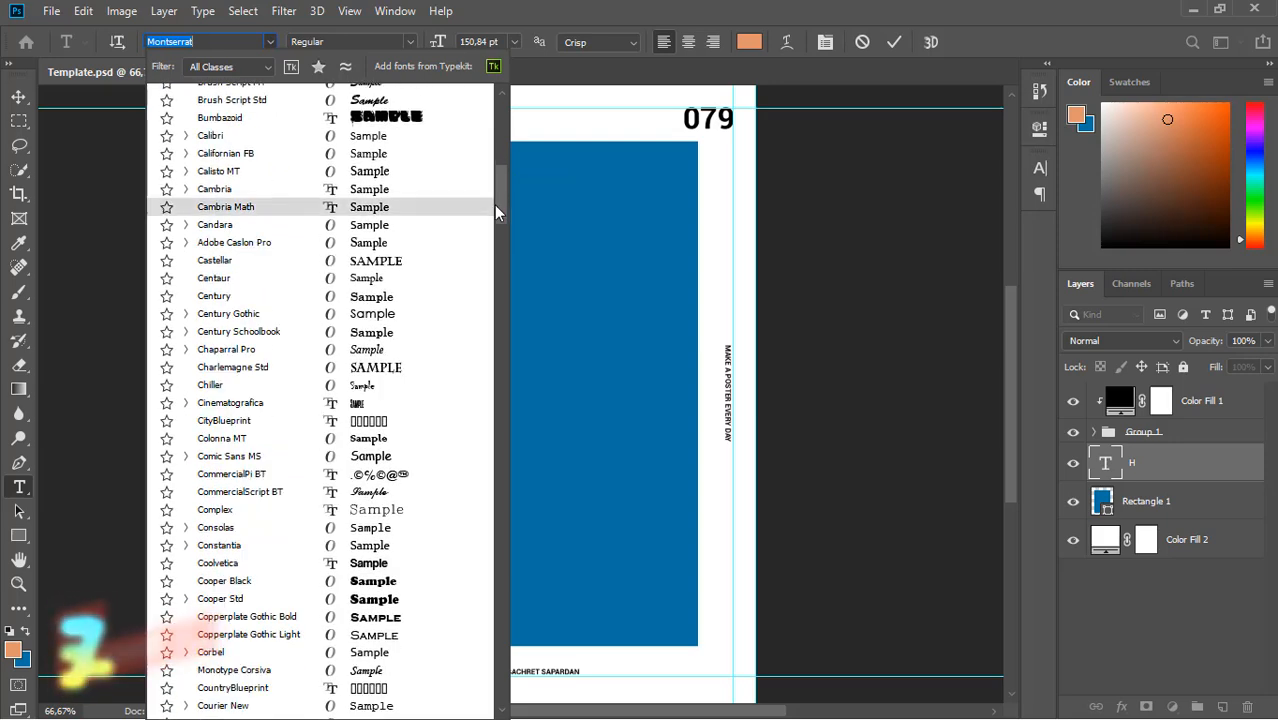
{"action": "left_click", "coordinate": [357, 568]}
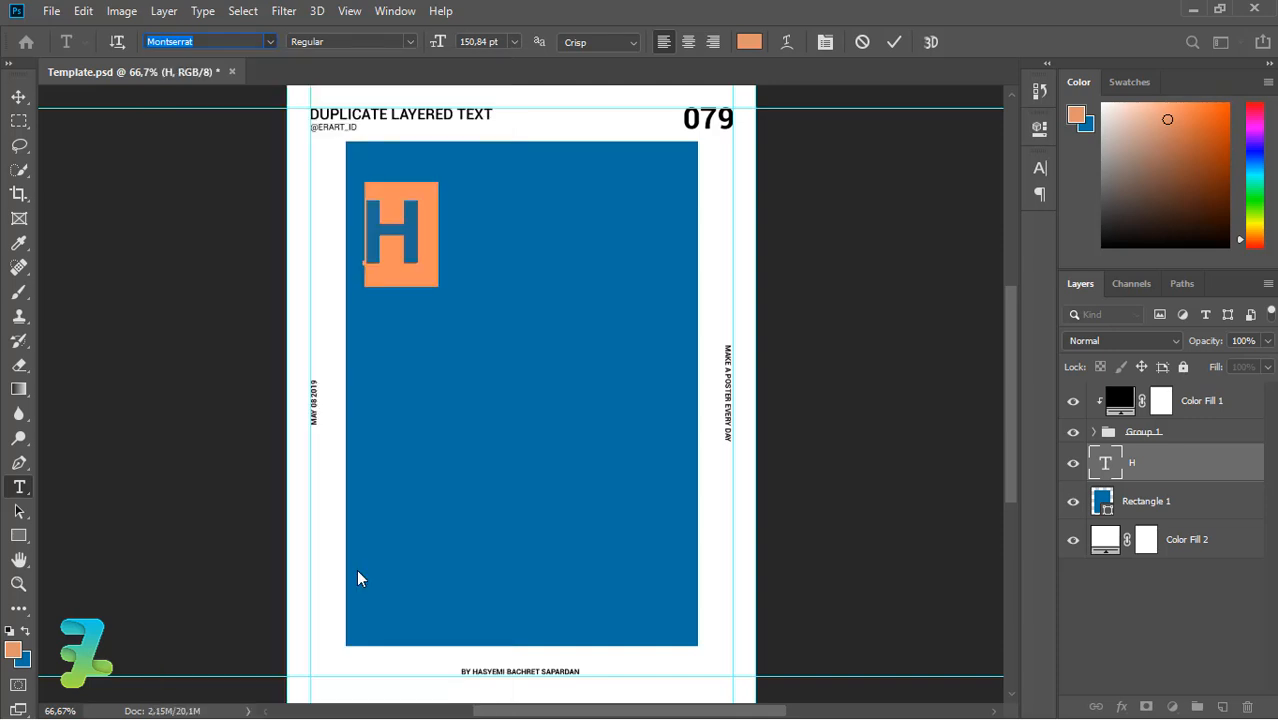
{"action": "left_click", "coordinate": [18, 96]}
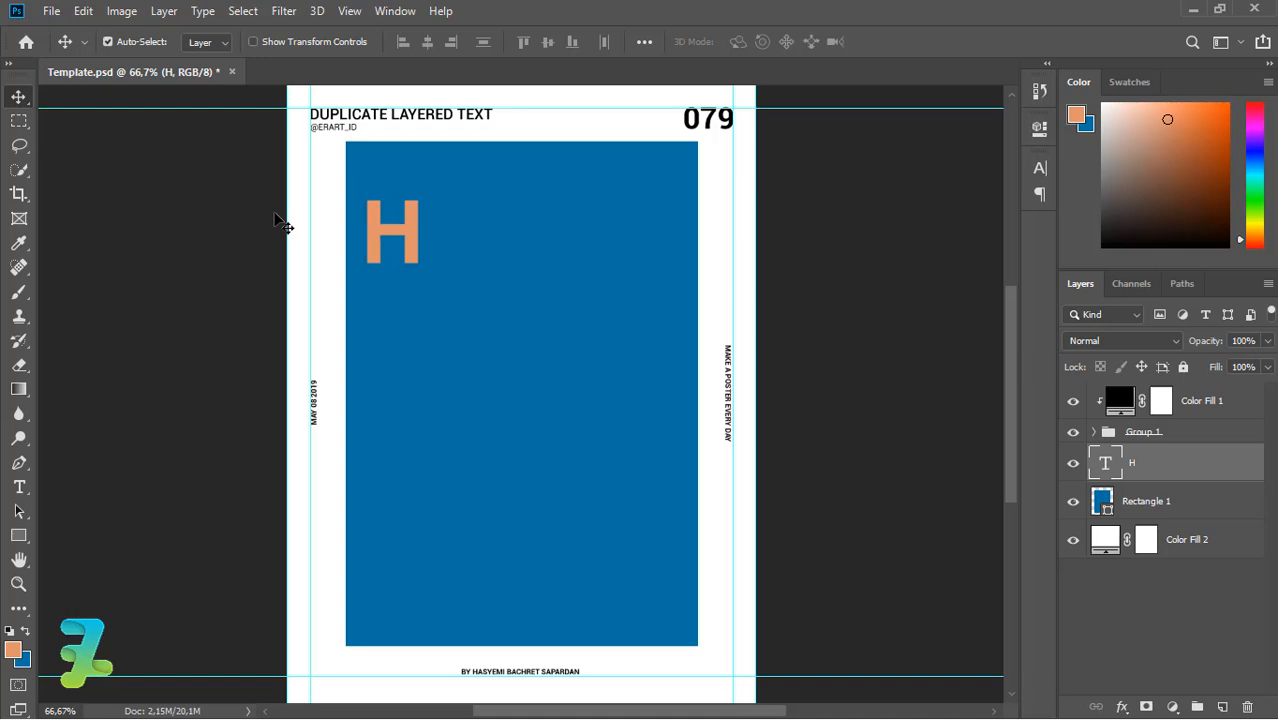
Step: Nudge the H slightly right and raise it closer to the blue rectangle's top edge
{"action": "key", "text": "Right"}
{"action": "key", "text": "Right"}
{"action": "key", "text": "Right"}
{"action": "key", "text": "Right"}
{"action": "key", "text": "Right"}
{"action": "key", "text": "Right"}
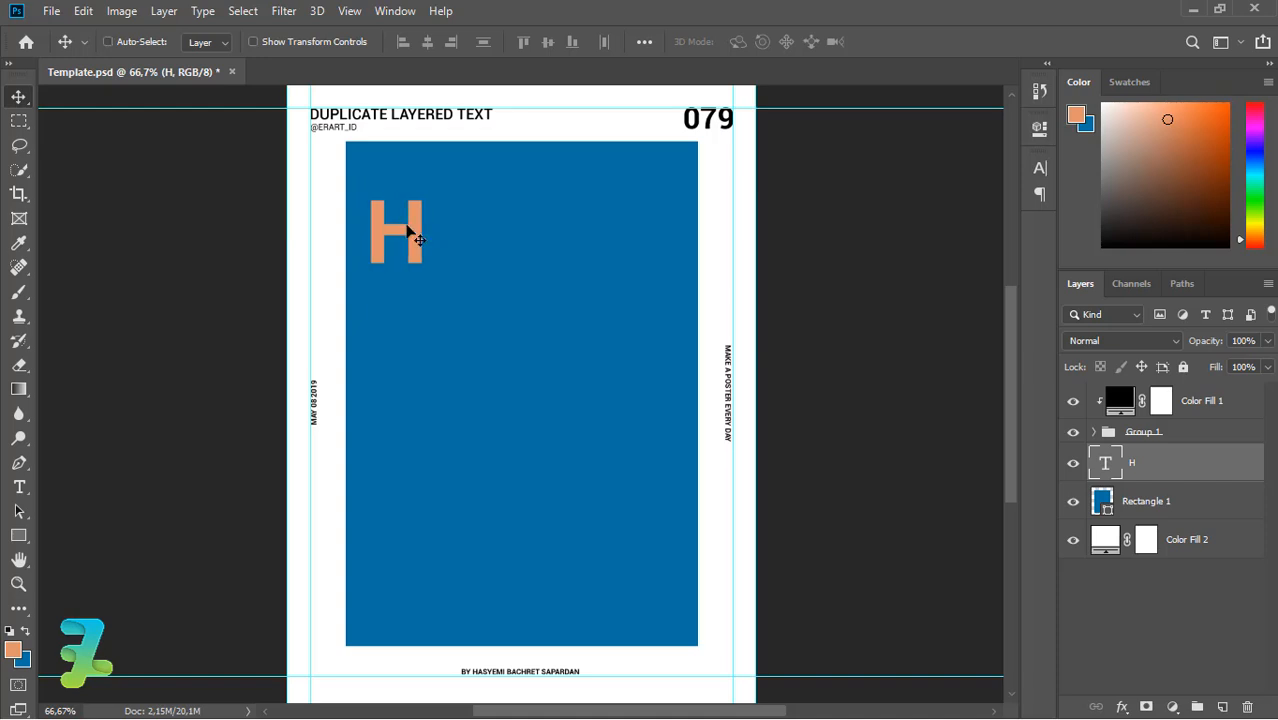
{"action": "left_click_drag", "start_coordinate": [406, 226], "coordinate": [415, 202]}
{"action": "key", "text": "ctrl"}
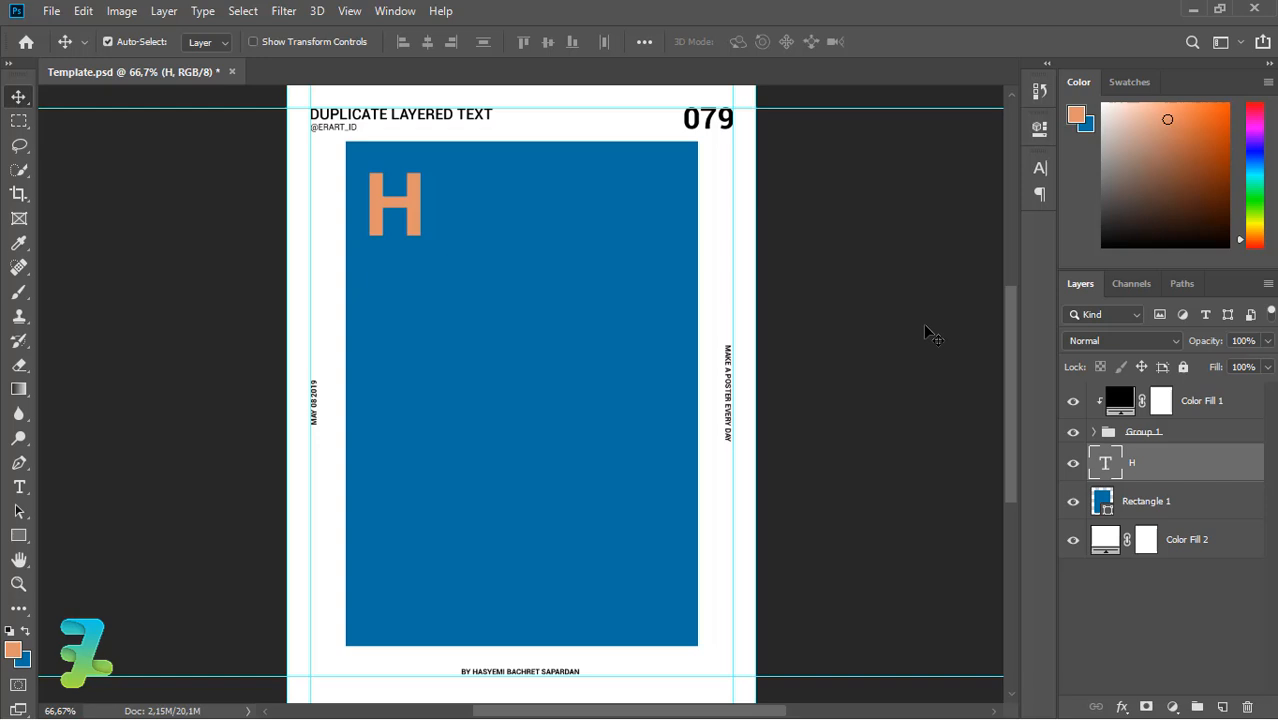
Step: Apply a 2 px black outside Stroke layer style to the H
{"action": "double_click", "coordinate": [1215, 472]}
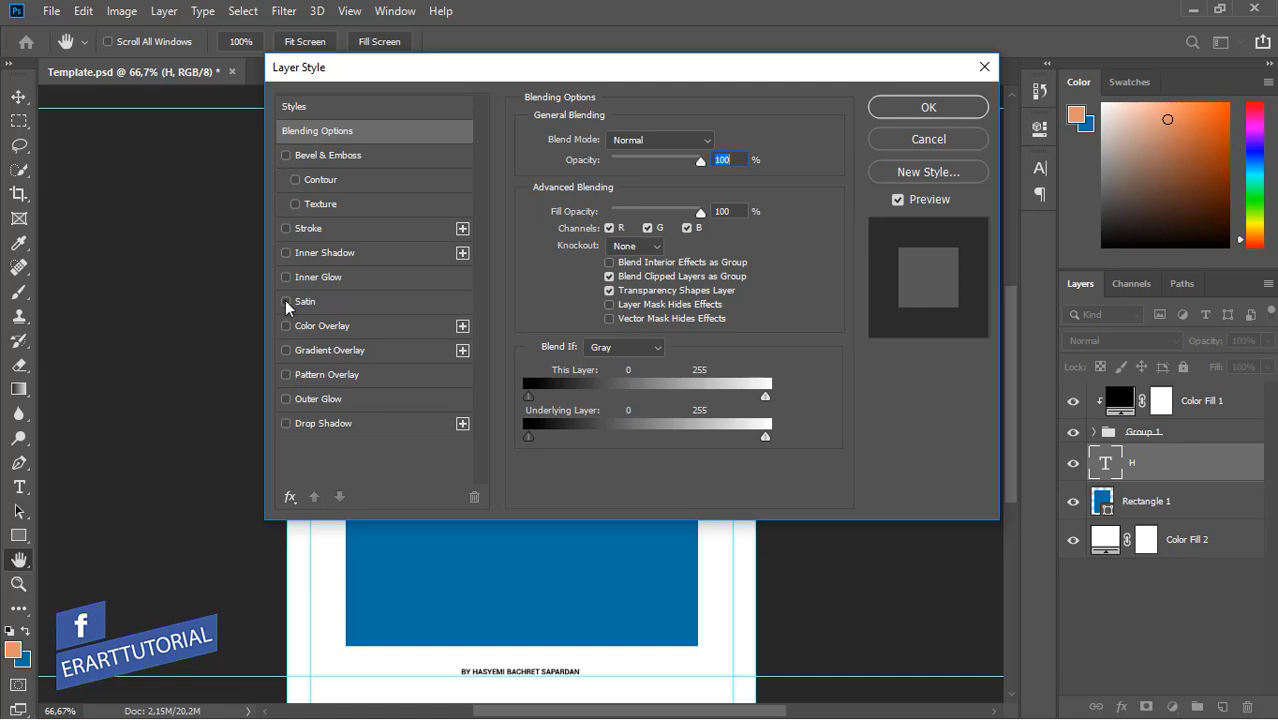
{"action": "left_click", "coordinate": [286, 228]}
{"action": "left_click_drag", "start_coordinate": [447, 76], "coordinate": [622, 97]}
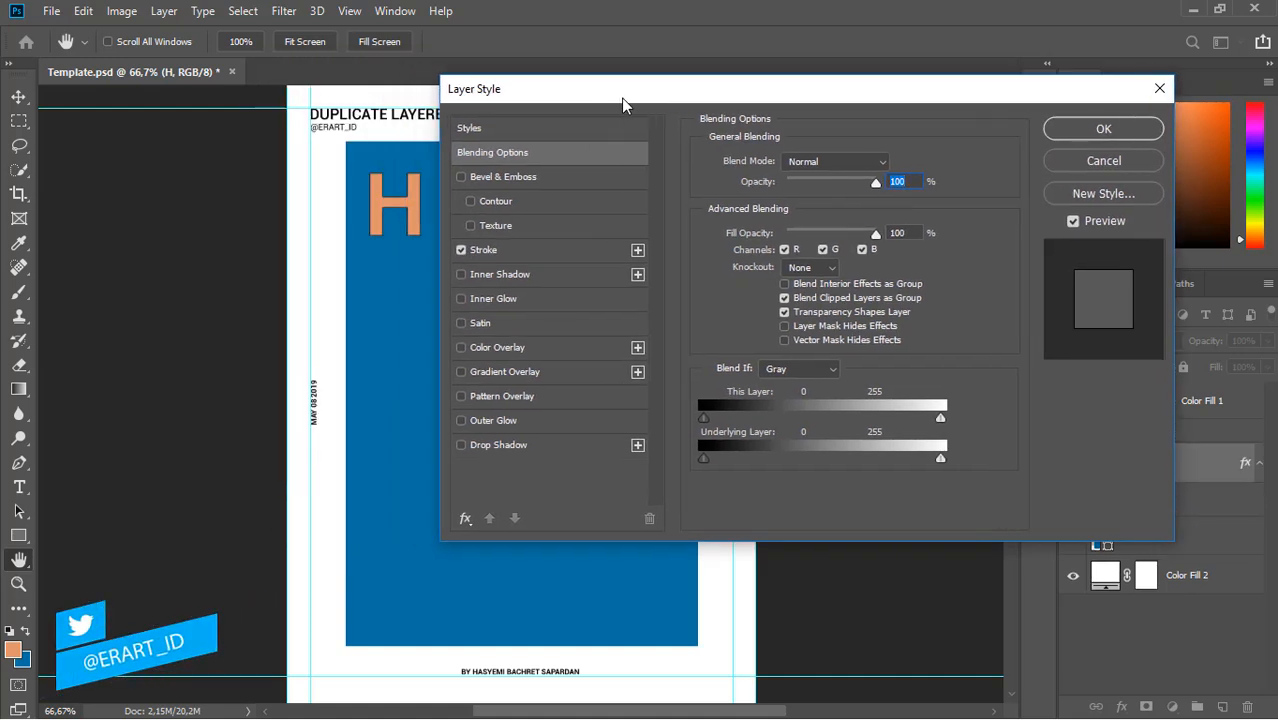
{"action": "left_click", "coordinate": [500, 252]}
{"action": "left_click_drag", "start_coordinate": [769, 162], "coordinate": [772, 168]}
{"action": "left_click", "coordinate": [792, 182]}
{"action": "left_click", "coordinate": [791, 190]}
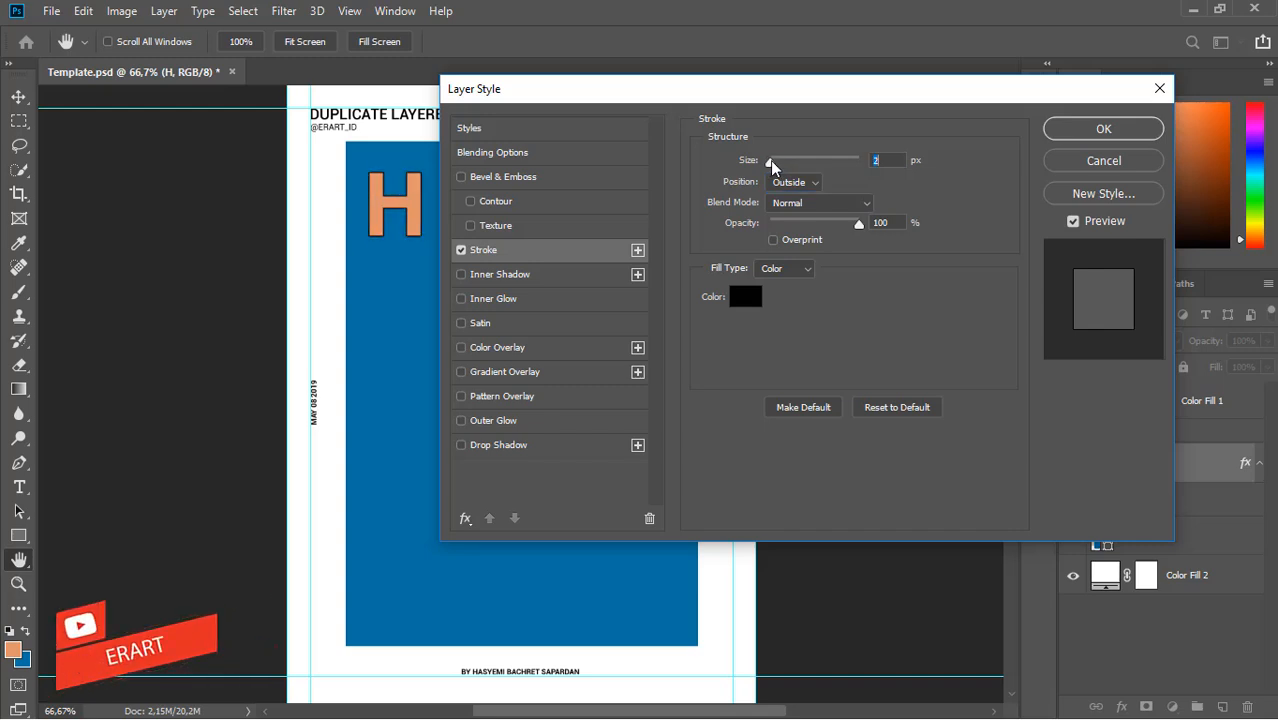
{"action": "left_click", "coordinate": [1100, 130]}
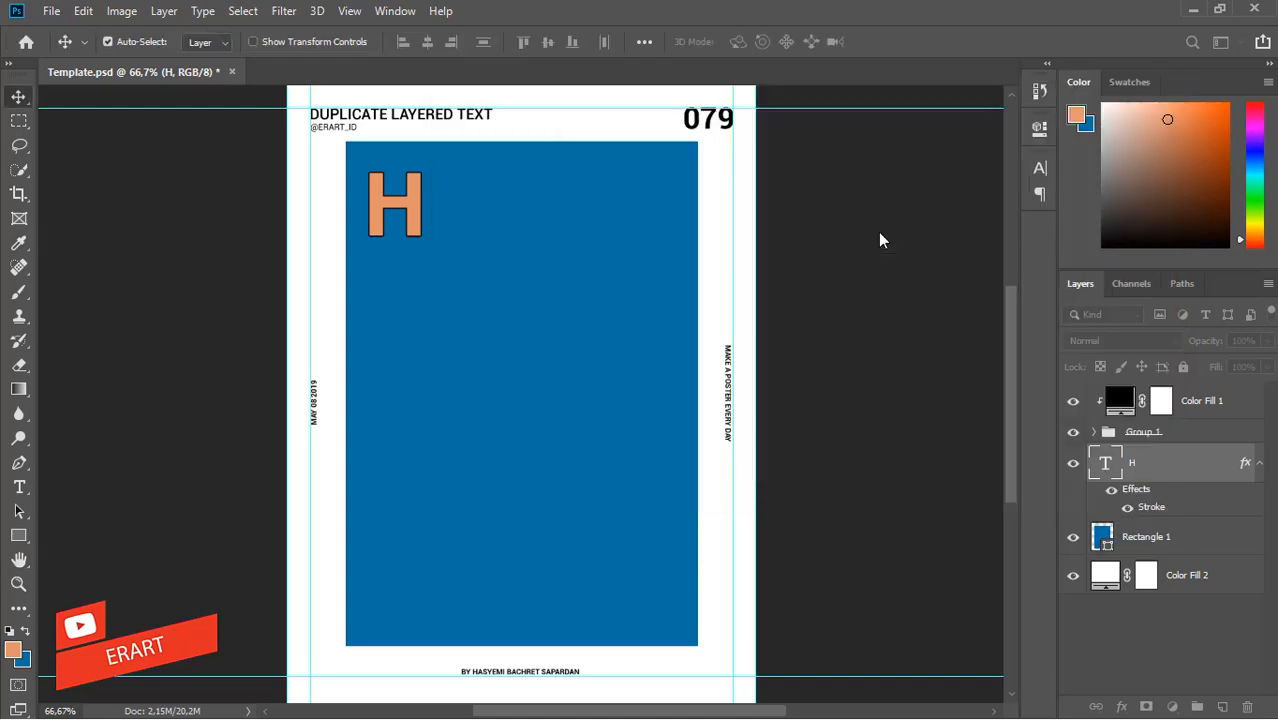
{"action": "key", "text": "ctrl+plus"}
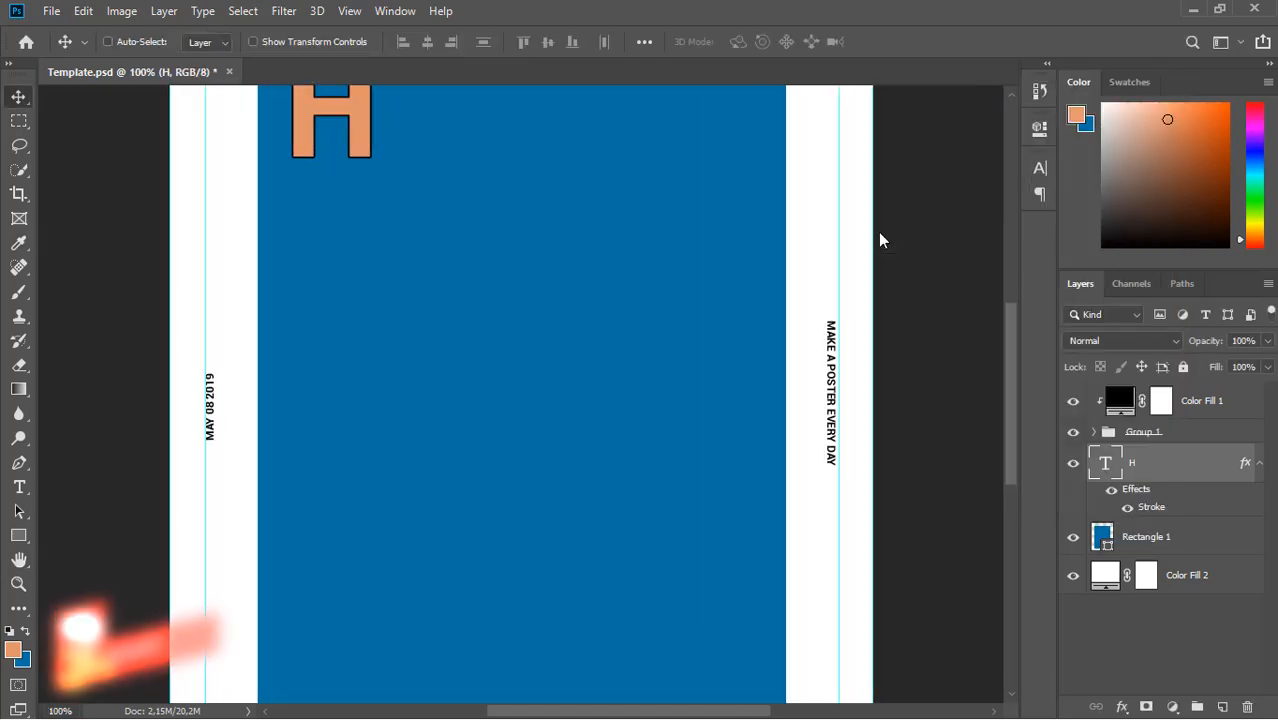
{"action": "scroll", "coordinate": [1008, 352], "scroll_direction": "up", "scroll_amount": 2}
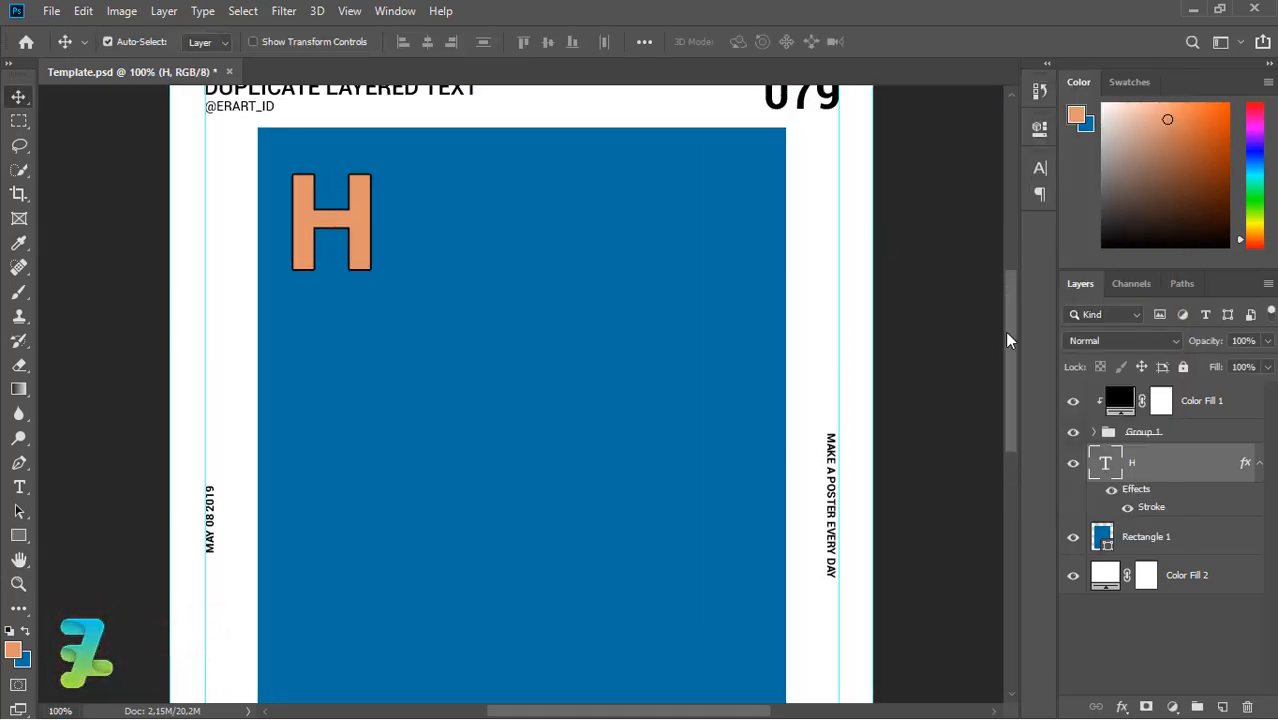
Step: Duplicate the H text layer and shift the lower of the two straight down a few pixels
{"action": "key", "text": "ctrl+j"}
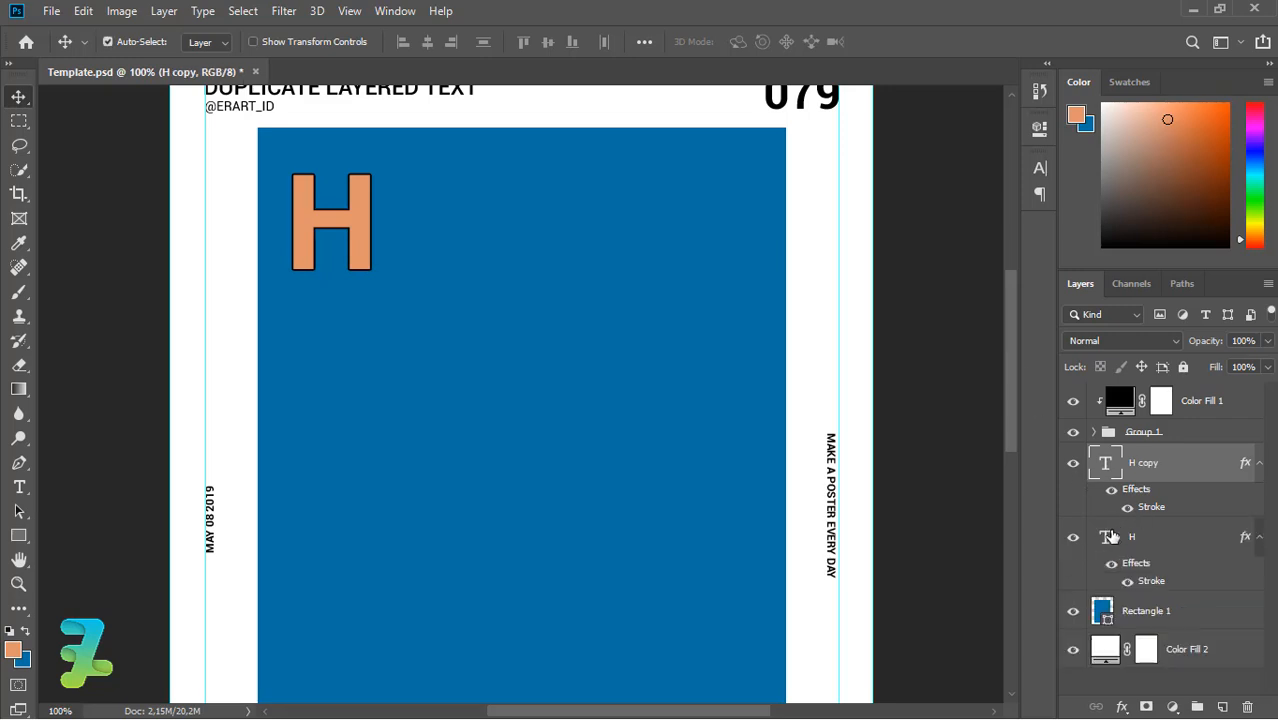
{"action": "left_click", "coordinate": [1112, 537]}
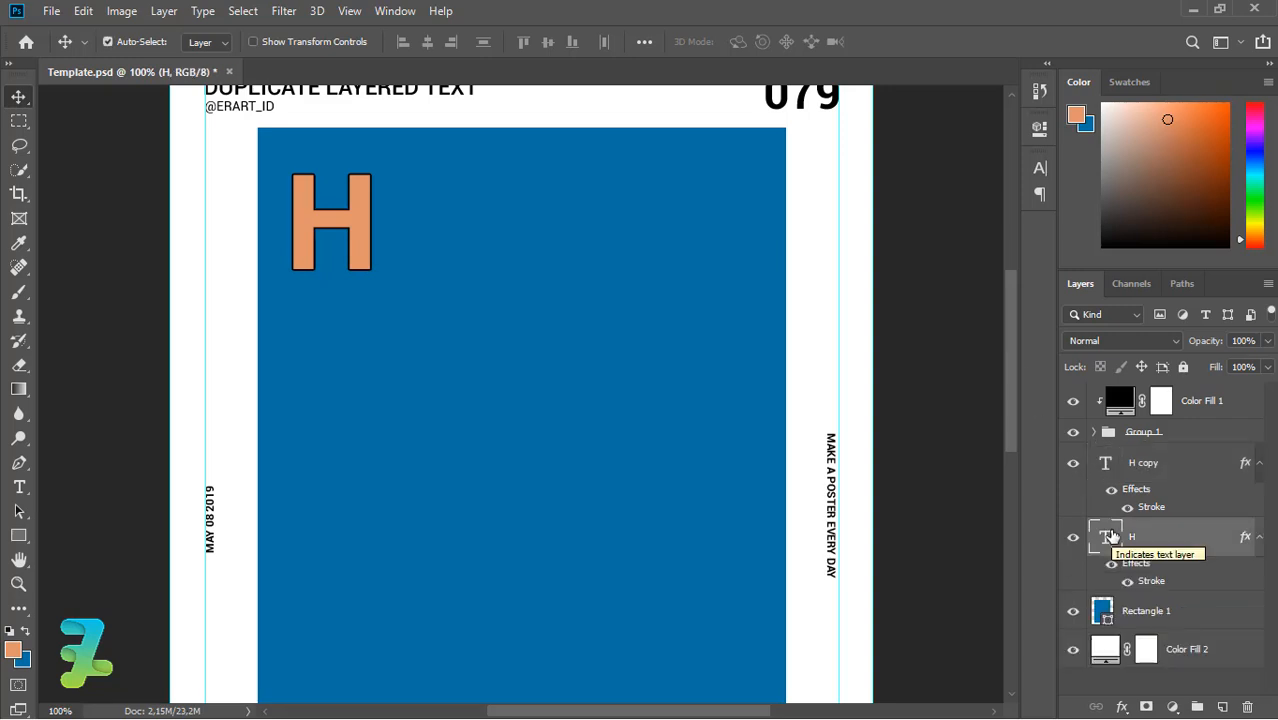
{"action": "key", "text": "Down"}
{"action": "key", "text": "Down"}
{"action": "key", "text": "Down"}
{"action": "key", "text": "Down"}
{"action": "key", "text": "Down"}
{"action": "key", "text": "Down"}
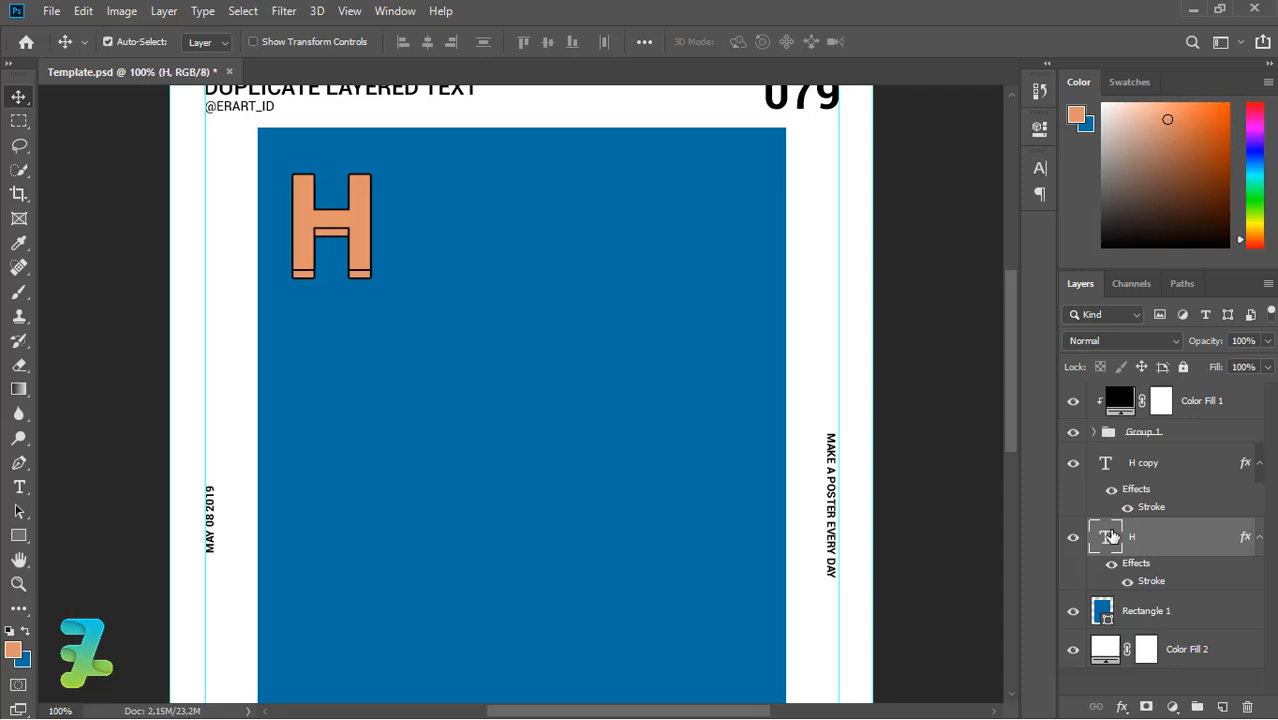
Step: Duplicate the lowered H and move the bottommost H layer a few pixels further down to make a third layer
{"action": "key", "text": "ctrl+j"}
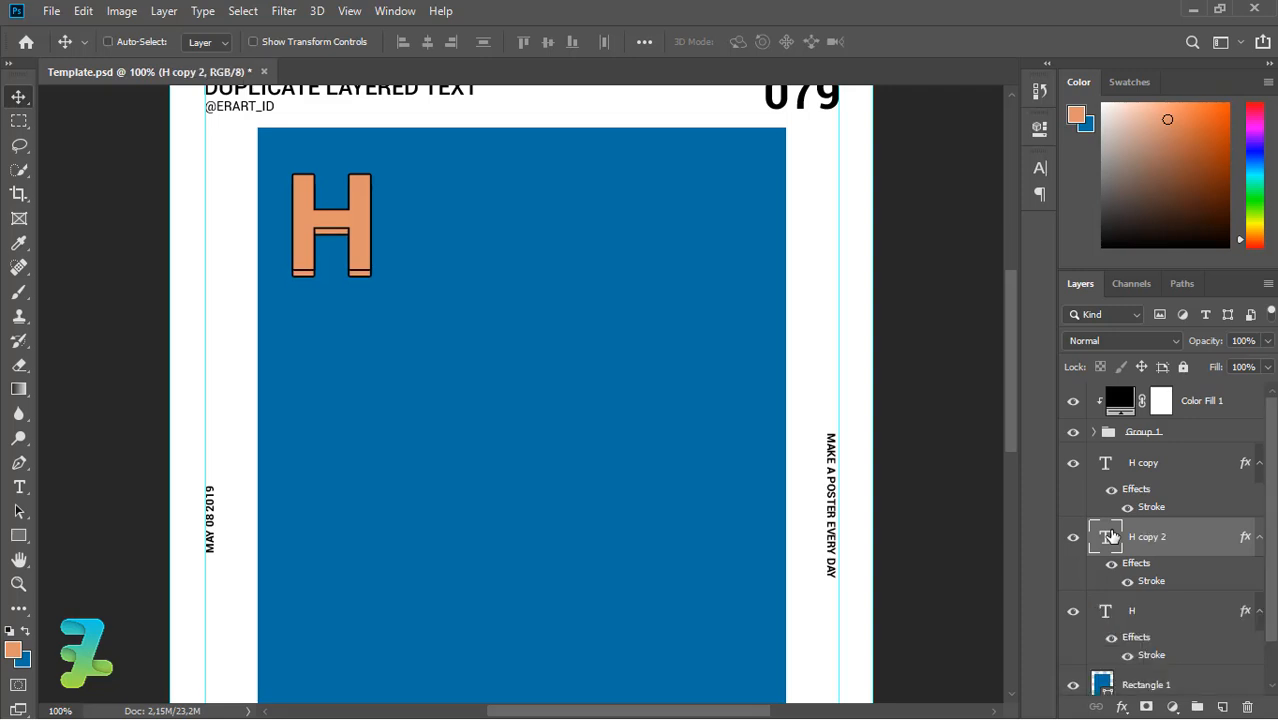
{"action": "left_click", "coordinate": [1108, 614]}
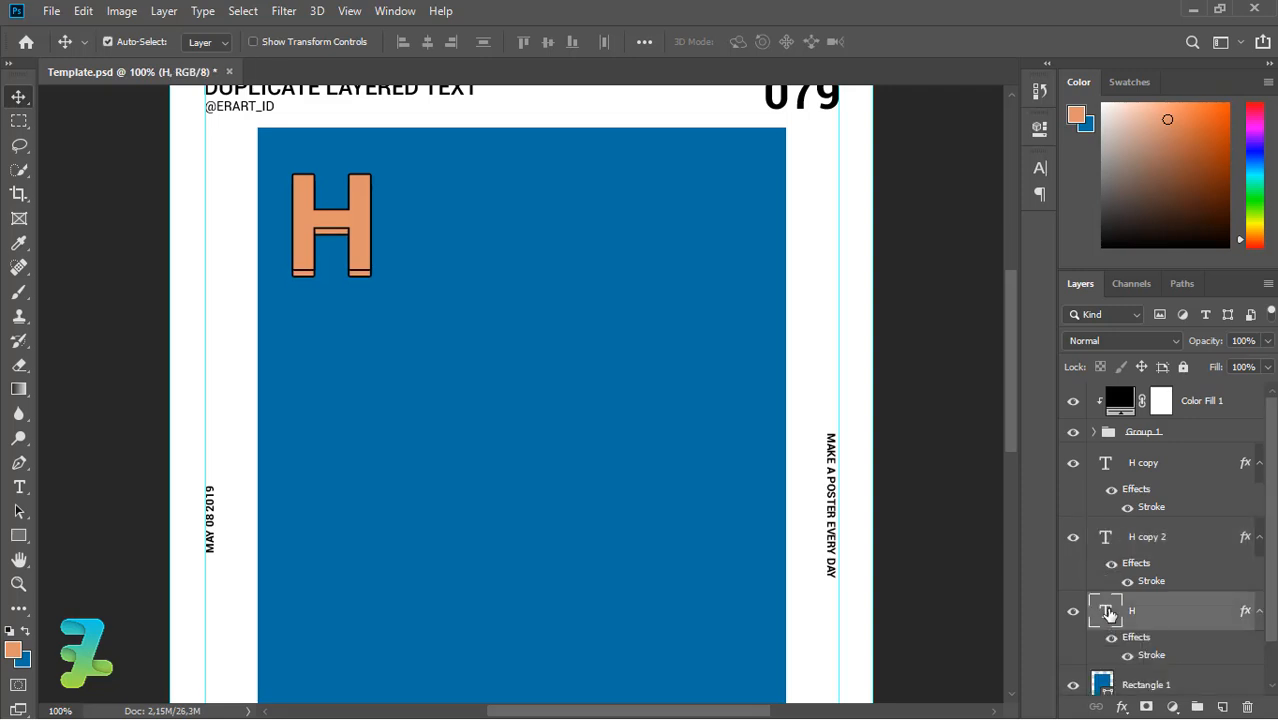
{"action": "key", "text": "Down"}
{"action": "key", "text": "Down"}
{"action": "key", "text": "Down"}
{"action": "key", "text": "Down"}
{"action": "key", "text": "Down"}
Step: Add a fourth H layer by duplicating the bottommost H and lowering it by the same small offset
{"action": "scroll", "coordinate": [1015, 392], "scroll_direction": "down", "scroll_amount": 3}
{"action": "key", "text": "ctrl+j"}
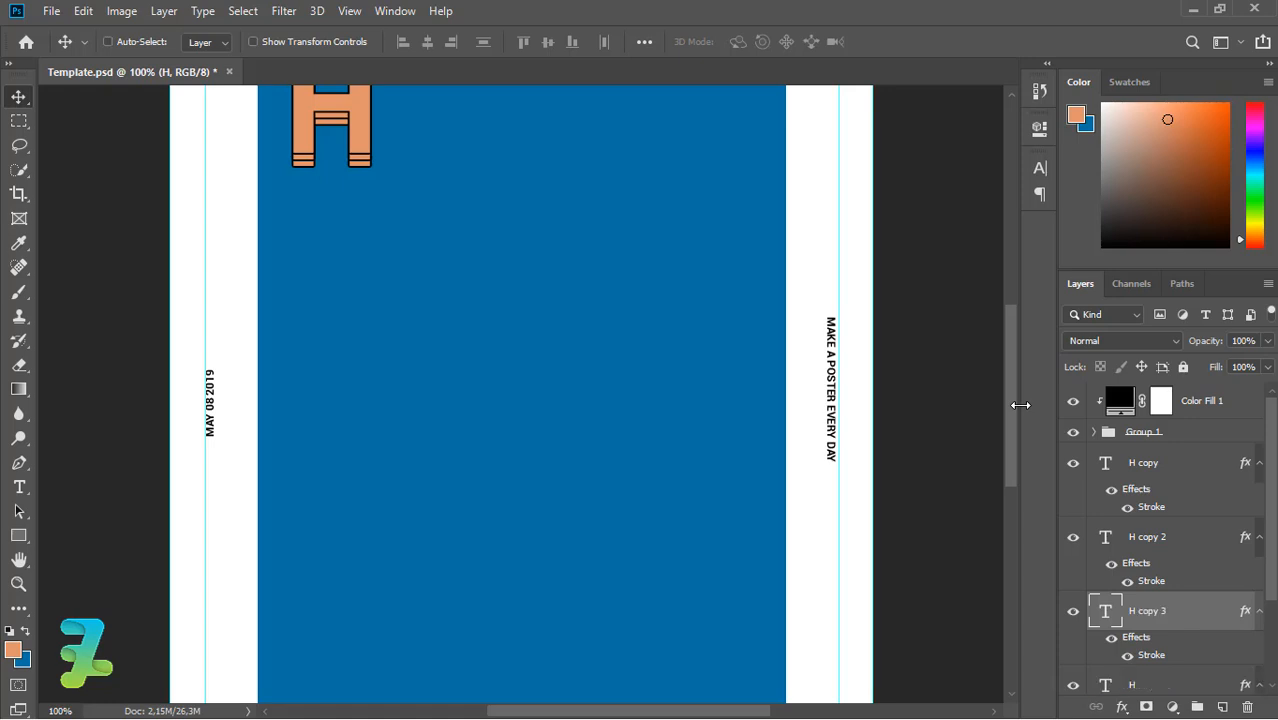
{"action": "left_click", "coordinate": [1107, 684]}
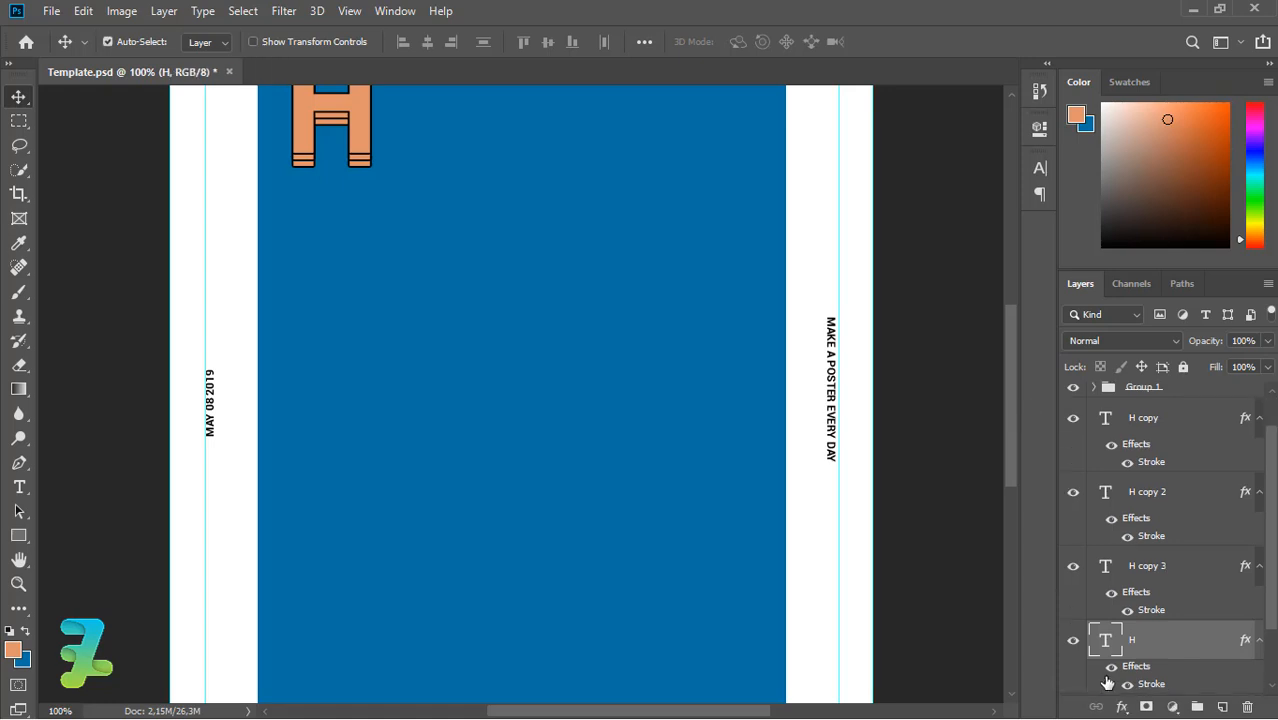
{"action": "key", "text": "Down"}
{"action": "key", "text": "Down"}
{"action": "key", "text": "Down"}
{"action": "key", "text": "Down"}
{"action": "key", "text": "Down"}
{"action": "key", "text": "Down"}
{"action": "key", "text": "Down"}
{"action": "key", "text": "Down"}
{"action": "key", "text": "Down"}
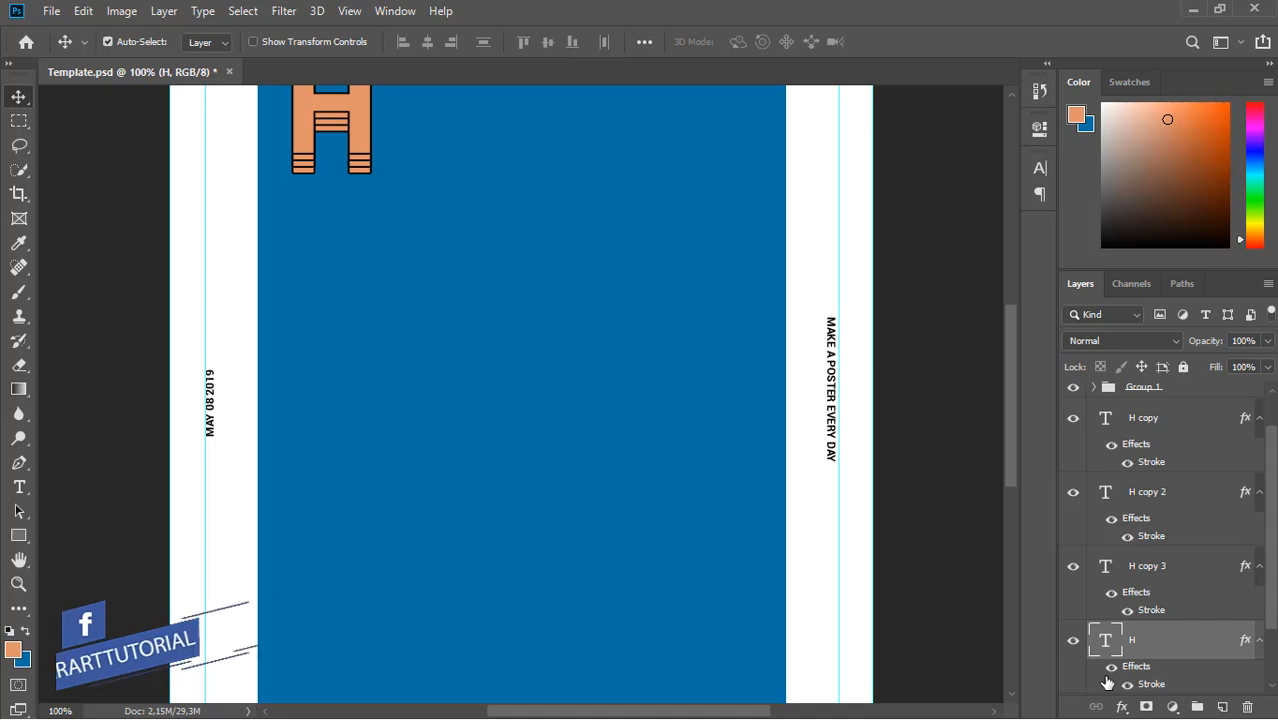
Step: Add a fifth H to the stack by duplicating the bottommost H and shifting it down with matching spacing
{"action": "key", "text": "ctrl+j"}
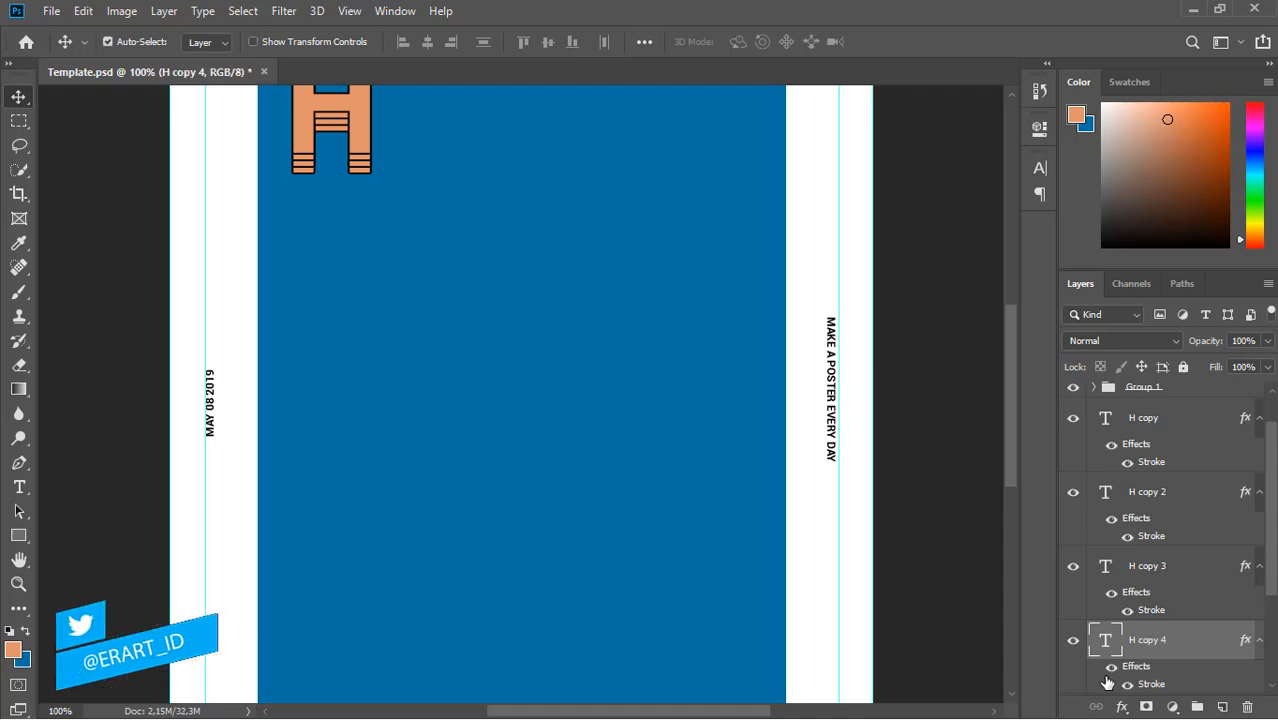
{"action": "key", "text": "Up"}
{"action": "key", "text": "Up"}
{"action": "key", "text": "Up"}
{"action": "key", "text": "Up"}
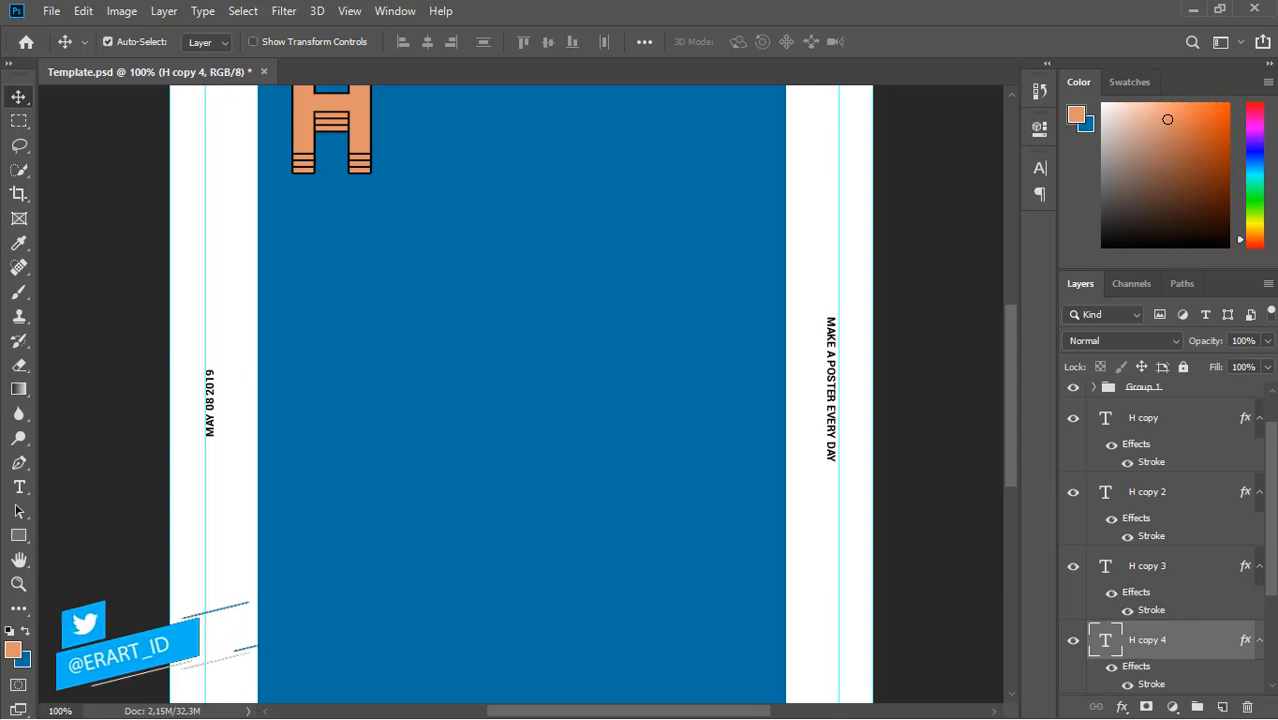
{"action": "scroll", "coordinate": [1108, 660], "scroll_direction": "down", "scroll_amount": 2}
{"action": "left_click", "coordinate": [1108, 638]}
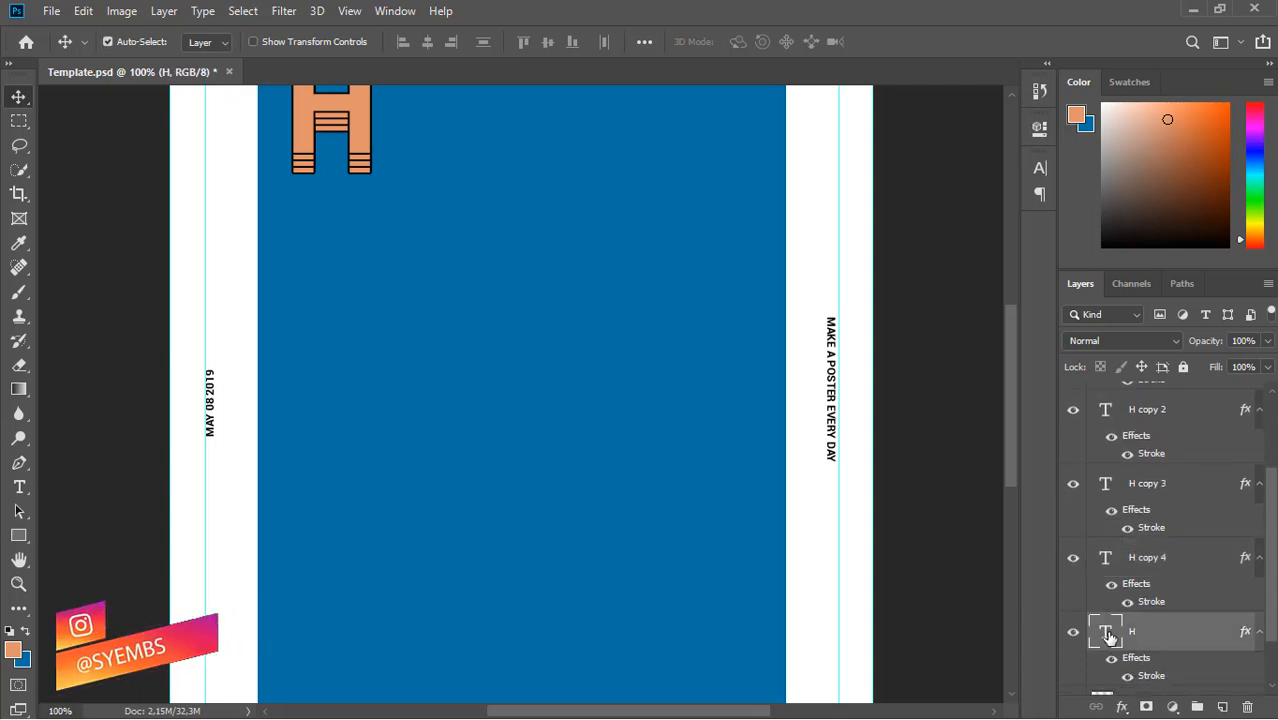
{"action": "key", "text": "Down"}
{"action": "key", "text": "Down"}
{"action": "key", "text": "Down"}
{"action": "key", "text": "Down"}
{"action": "key", "text": "Down"}
{"action": "key", "text": "Down"}
{"action": "key", "text": "Down"}
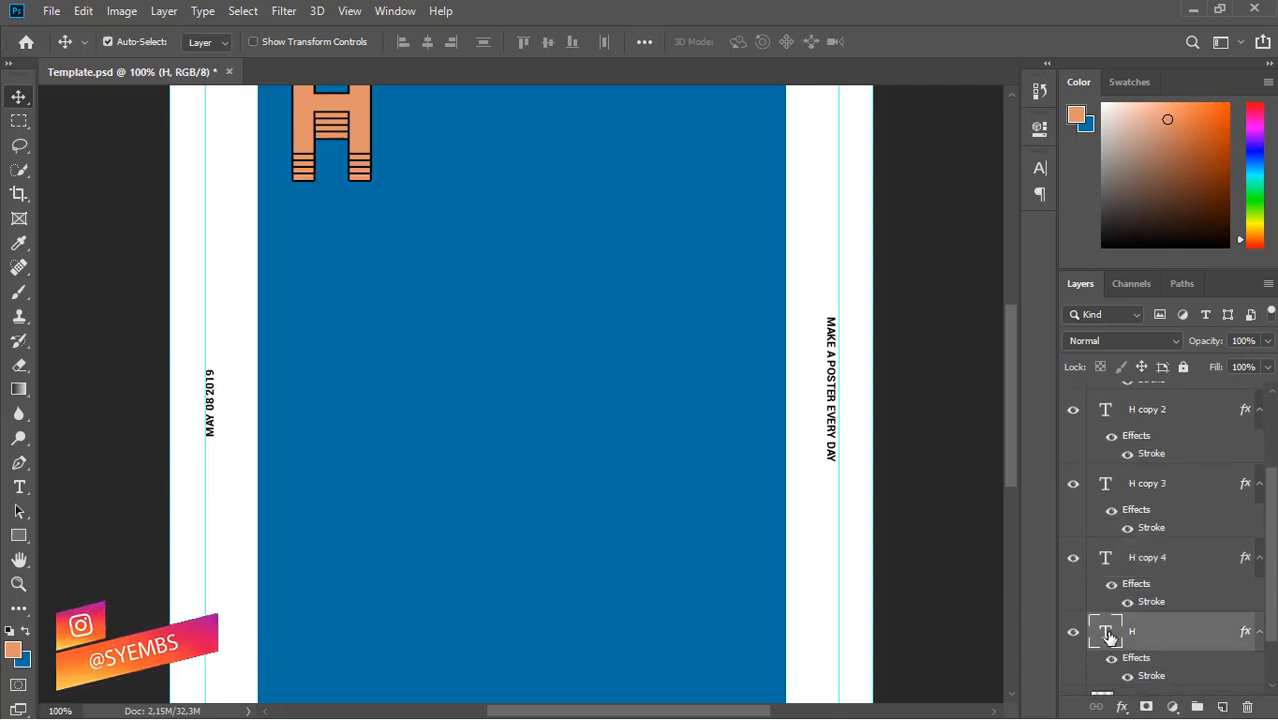
Step: Duplicate the bottommost H once more and lower it equally to complete a stack of six layers
{"action": "key", "text": "ctrl+j"}
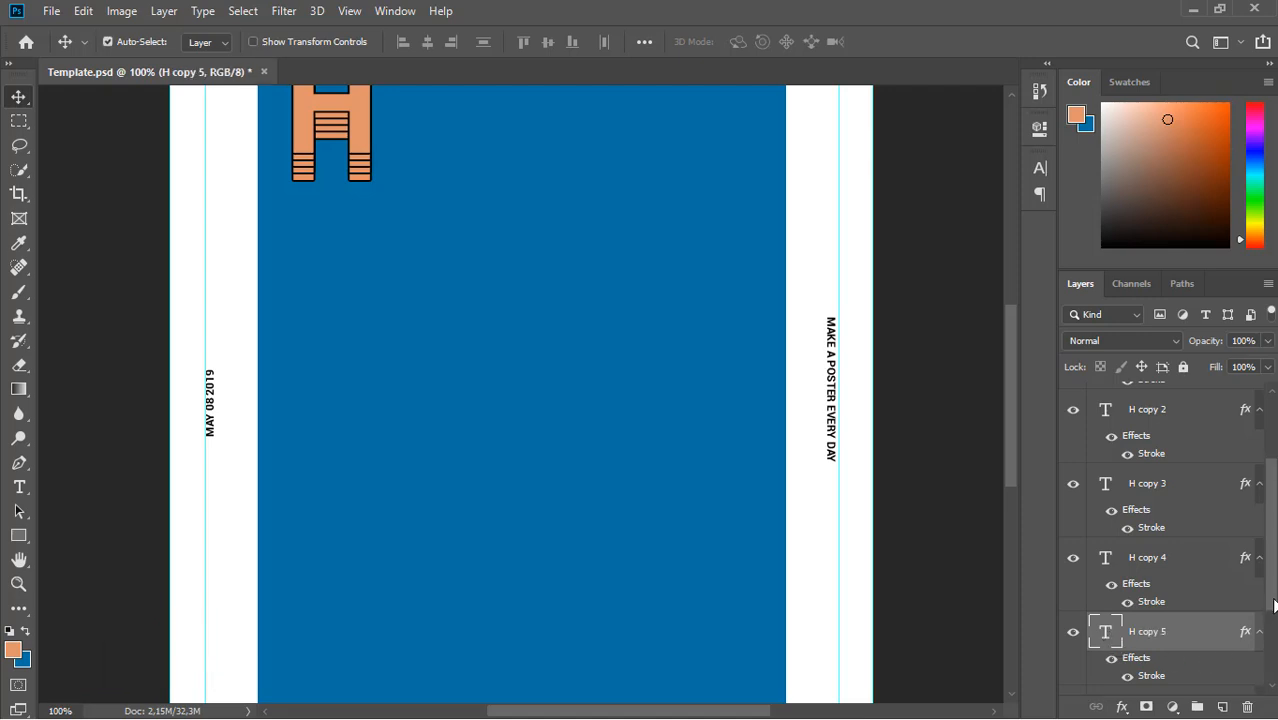
{"action": "scroll", "coordinate": [1168, 665], "scroll_direction": "down", "scroll_amount": 1}
{"action": "left_click", "coordinate": [1168, 665]}
{"action": "scroll", "coordinate": [1168, 665], "scroll_direction": "down", "scroll_amount": 1}
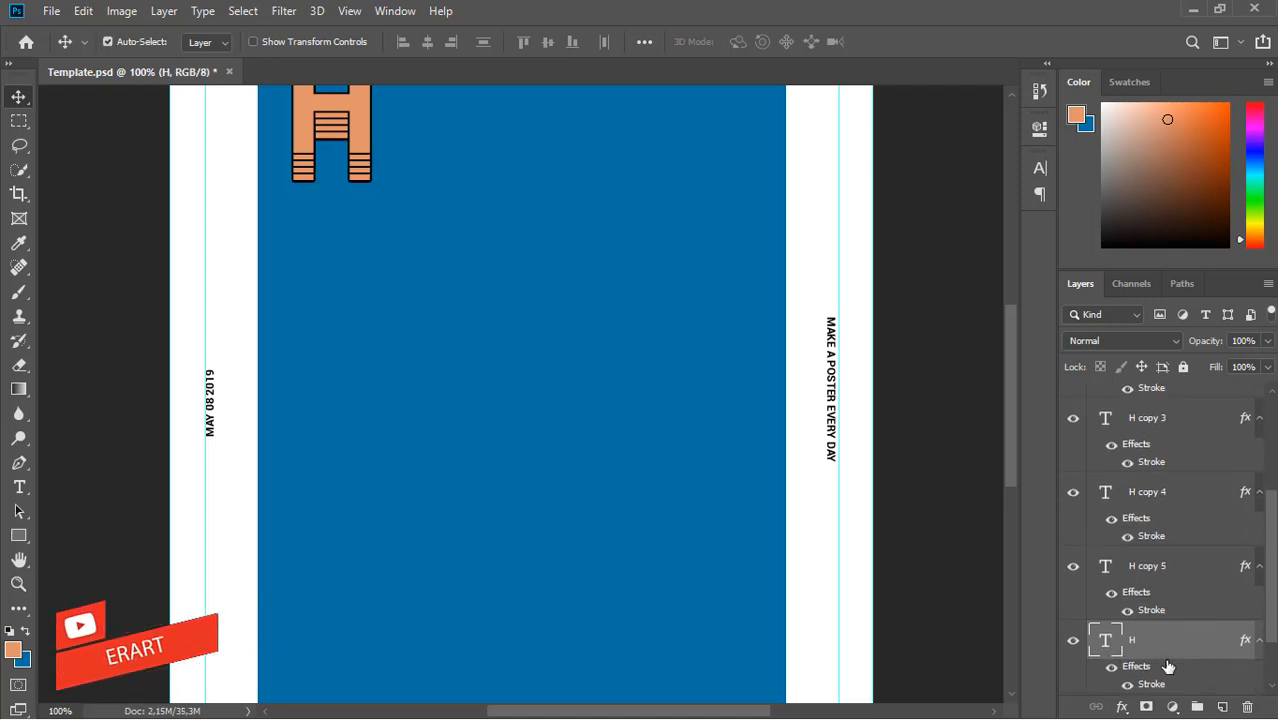
{"action": "key", "text": "Down"}
{"action": "key", "text": "Down"}
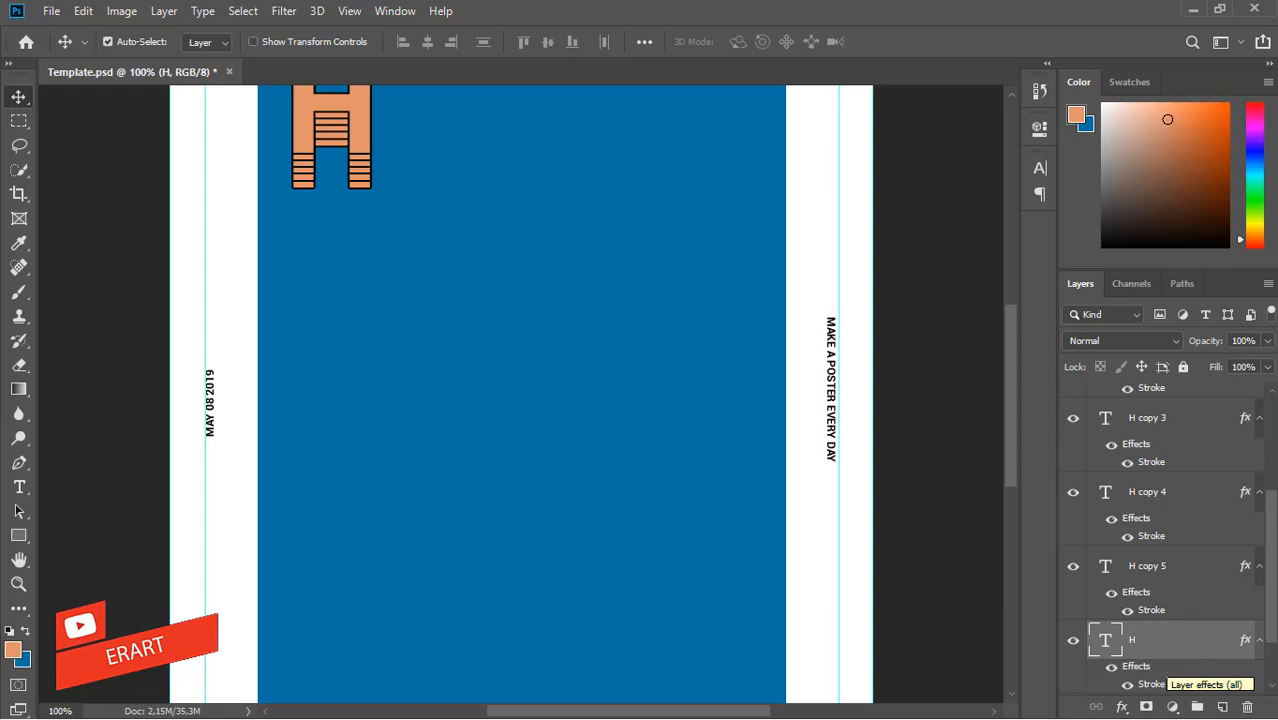
Step: Hide the guides and group all six H text layers under the name H
{"action": "scroll", "coordinate": [1166, 680], "scroll_direction": "up", "scroll_amount": 5}
{"action": "left_click", "coordinate": [1175, 467], "text": "shift"}
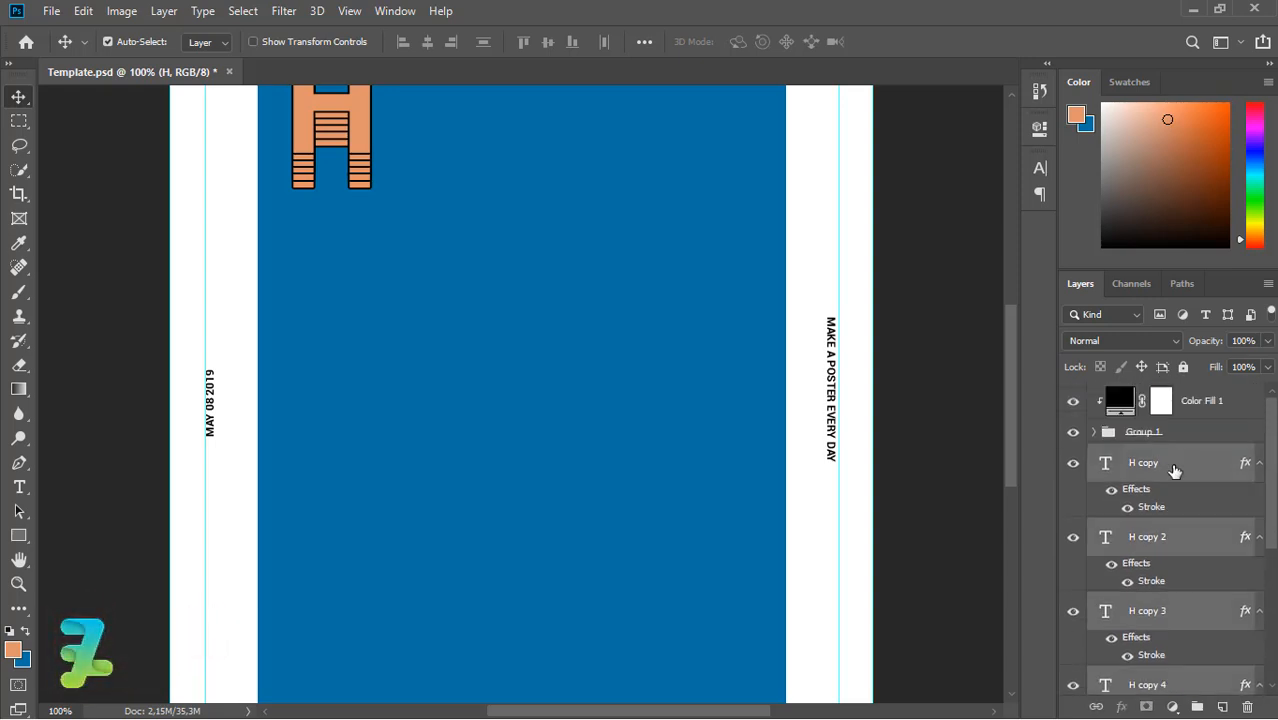
{"action": "key", "text": "ctrl+semicolon"}
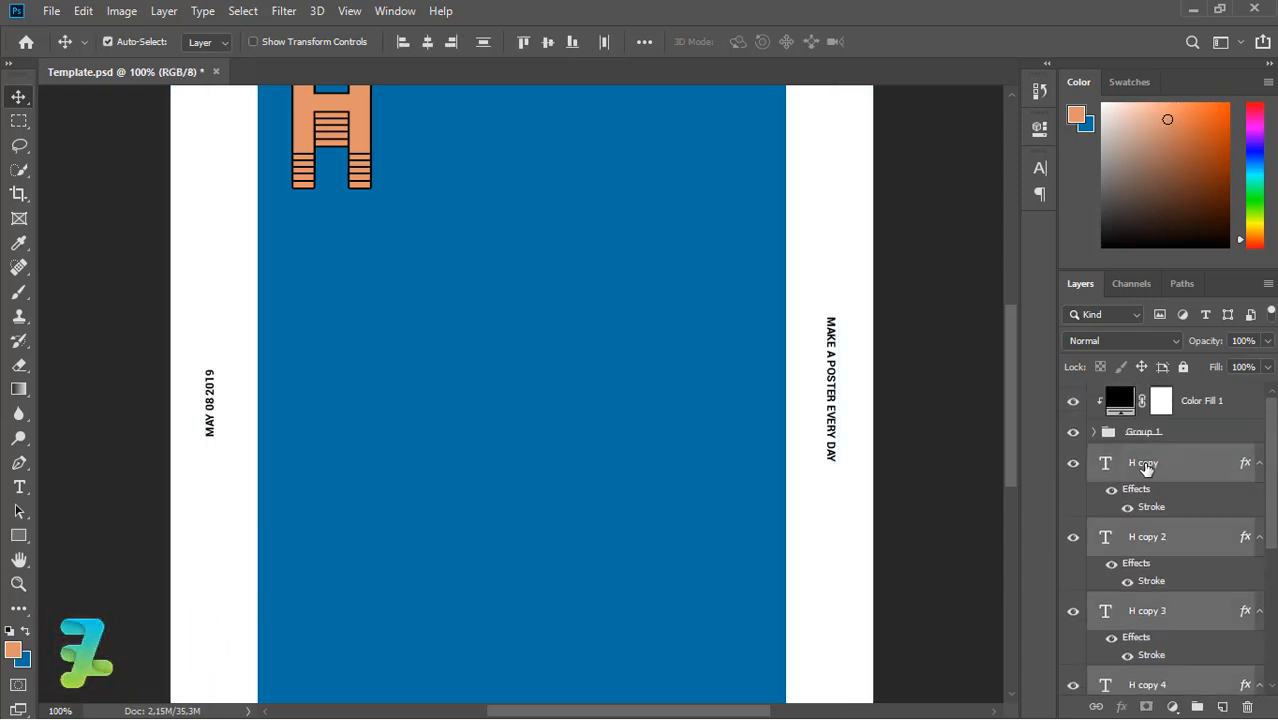
{"action": "key", "text": "ctrl+g"}
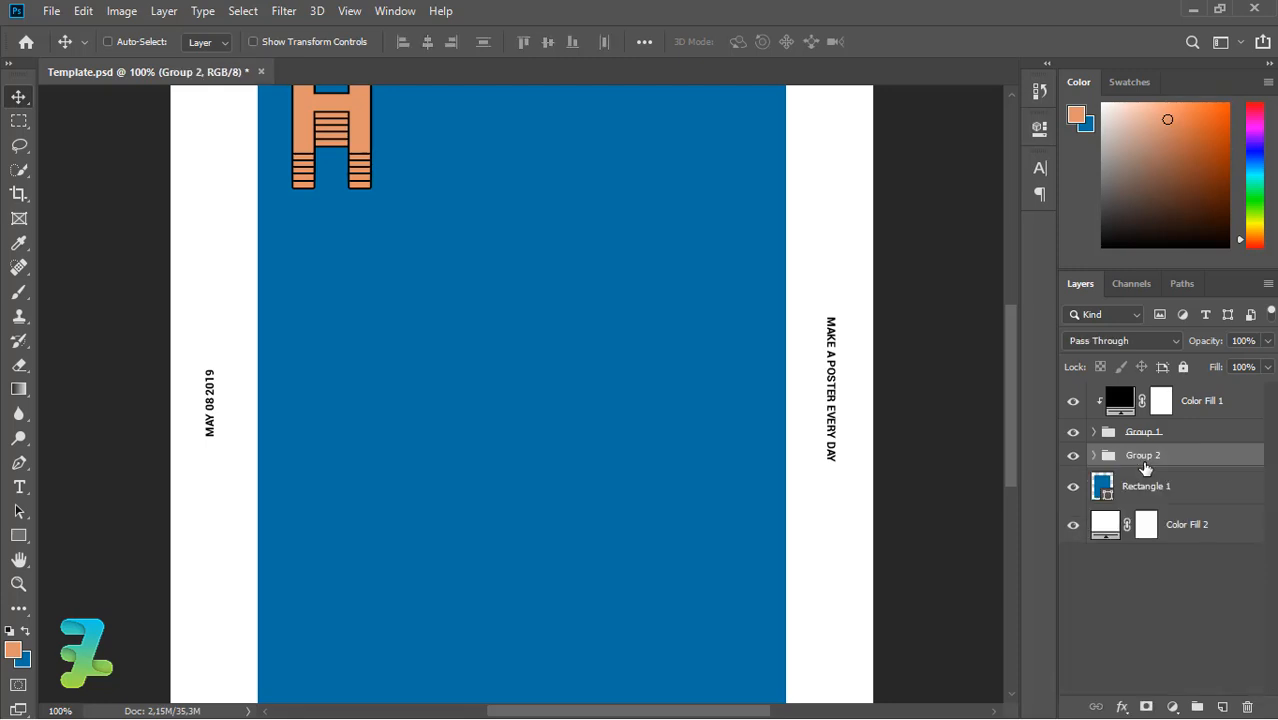
{"action": "double_click", "coordinate": [1134, 456]}
{"action": "key", "text": "Return"}
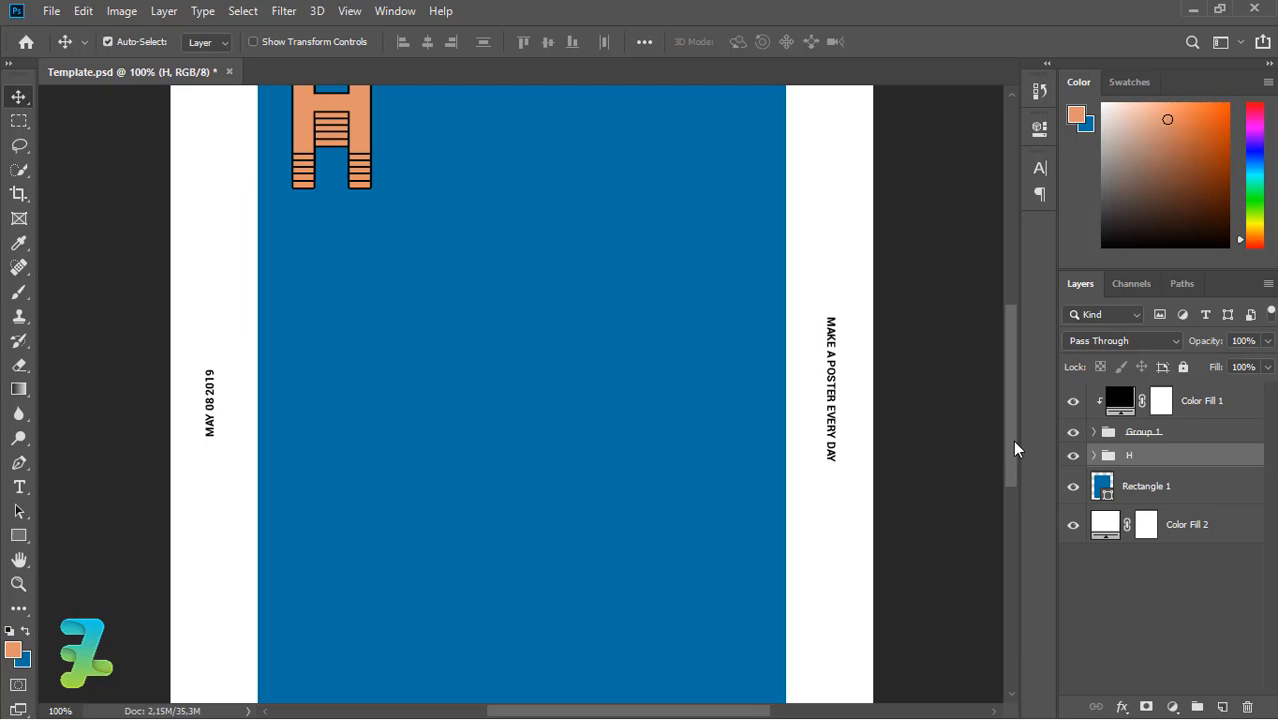
Step: Duplicate the H group and move the copy straight right to the horizontal centre of the blue rectangle
{"action": "key", "text": "ctrl+minus"}
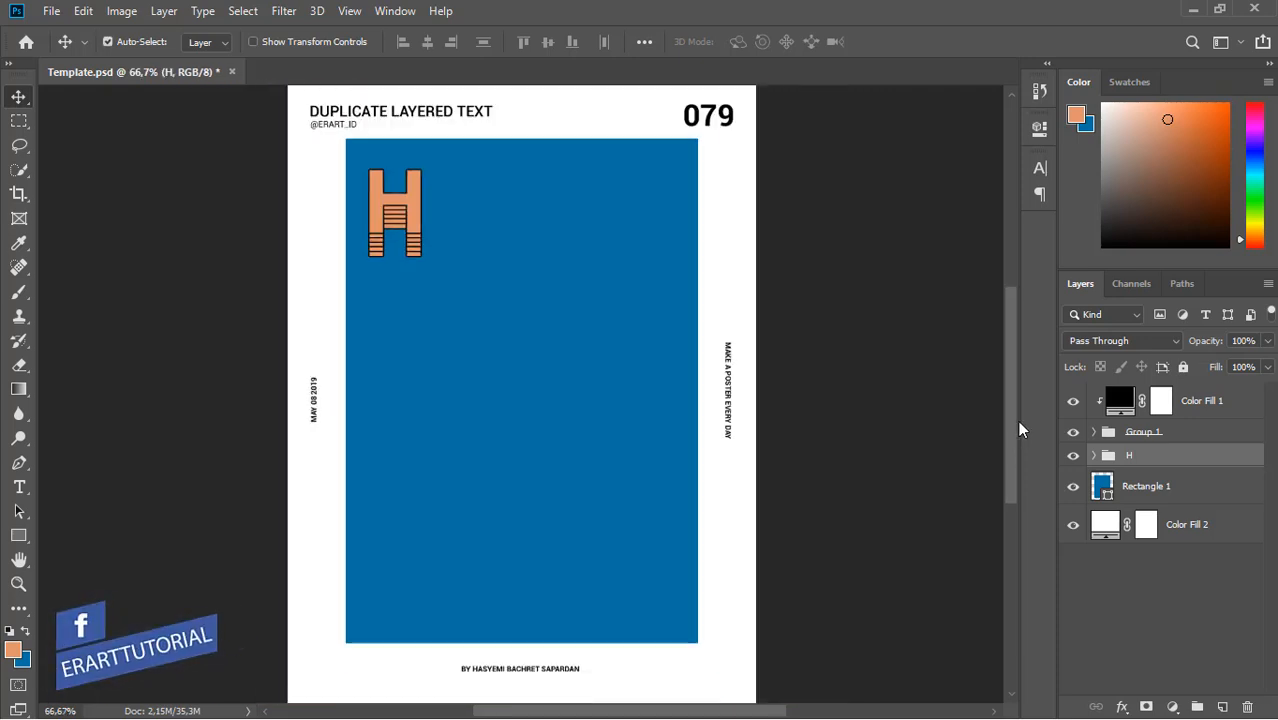
{"action": "left_click_drag", "start_coordinate": [1017, 420], "coordinate": [1008, 391]}
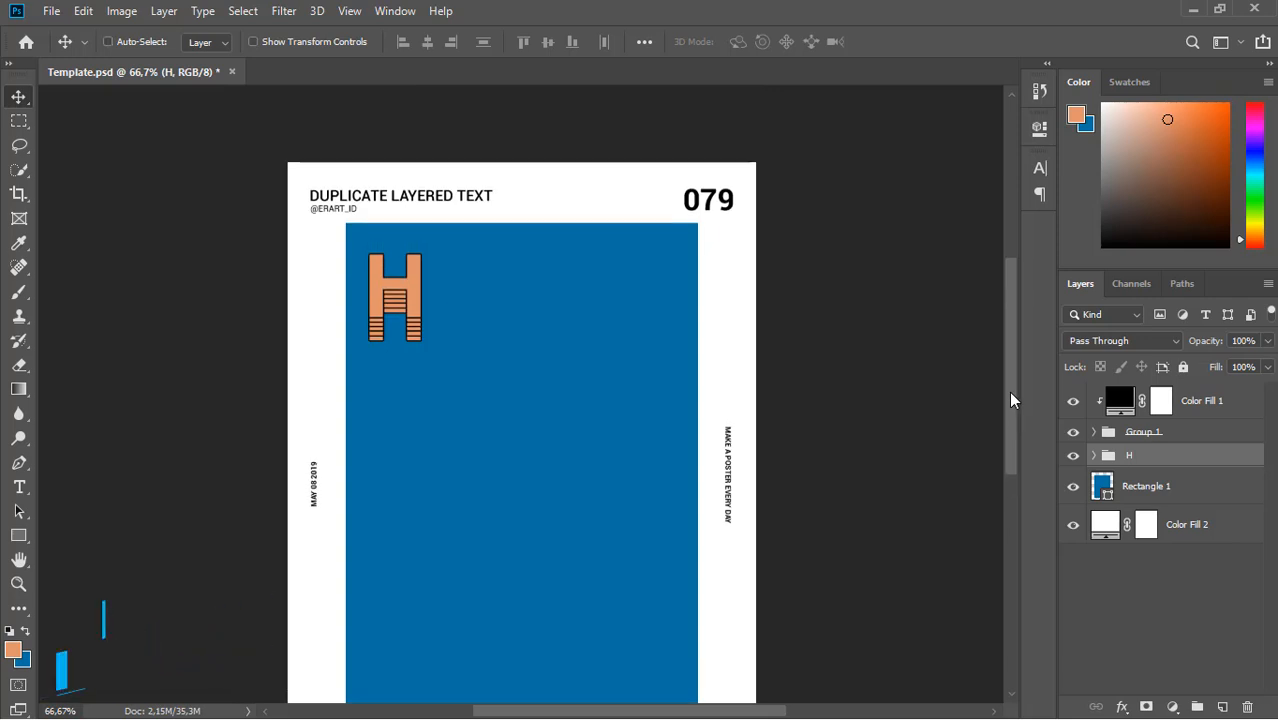
{"action": "key", "text": "ctrl+plus"}
{"action": "key", "text": "ctrl+j"}
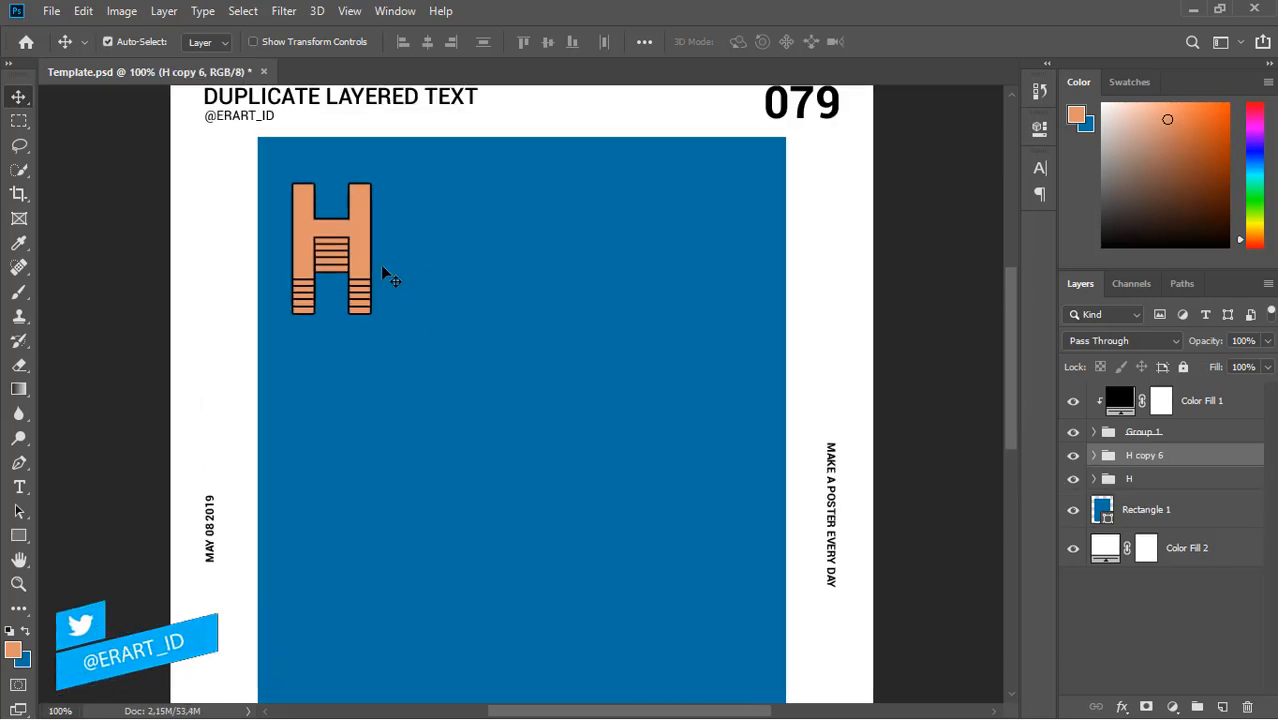
{"action": "left_click_drag", "start_coordinate": [368, 262], "coordinate": [474, 262]}
{"action": "left_click_drag", "start_coordinate": [495, 260], "coordinate": [549, 258]}
Step: Expand the duplicated H group and rename it B
{"action": "left_click", "coordinate": [1094, 455]}
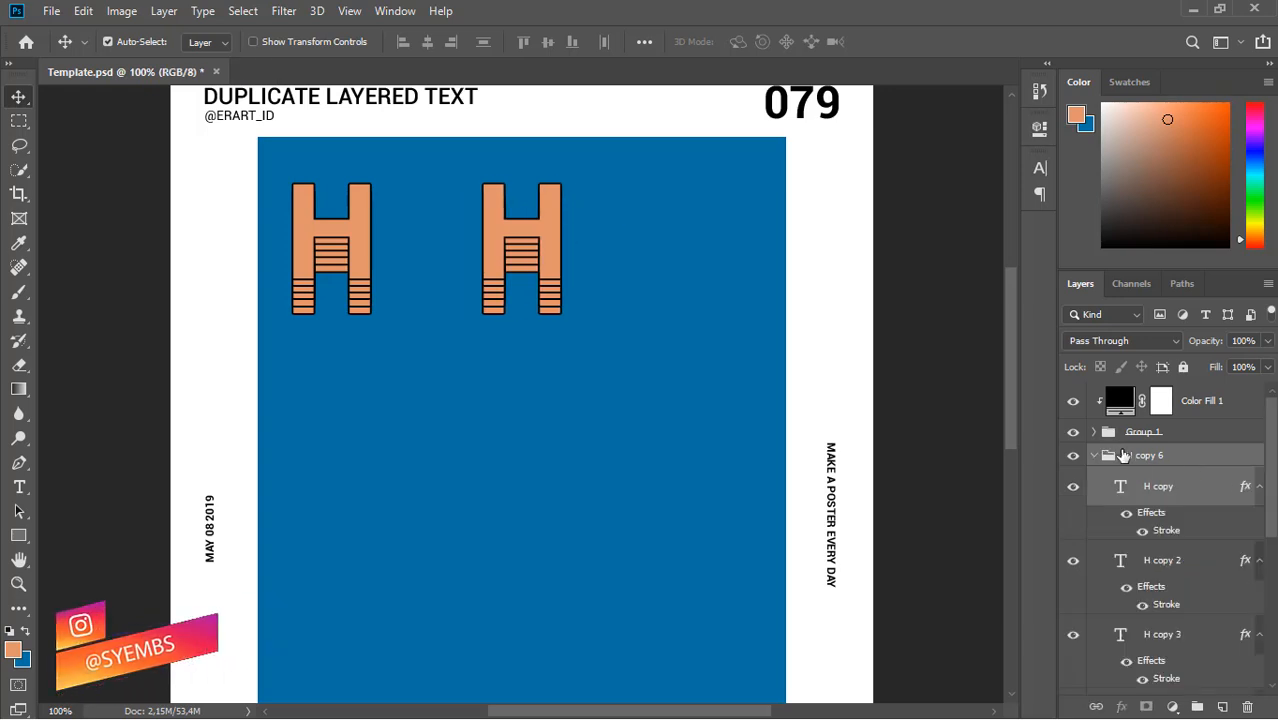
{"action": "double_click", "coordinate": [1119, 490]}
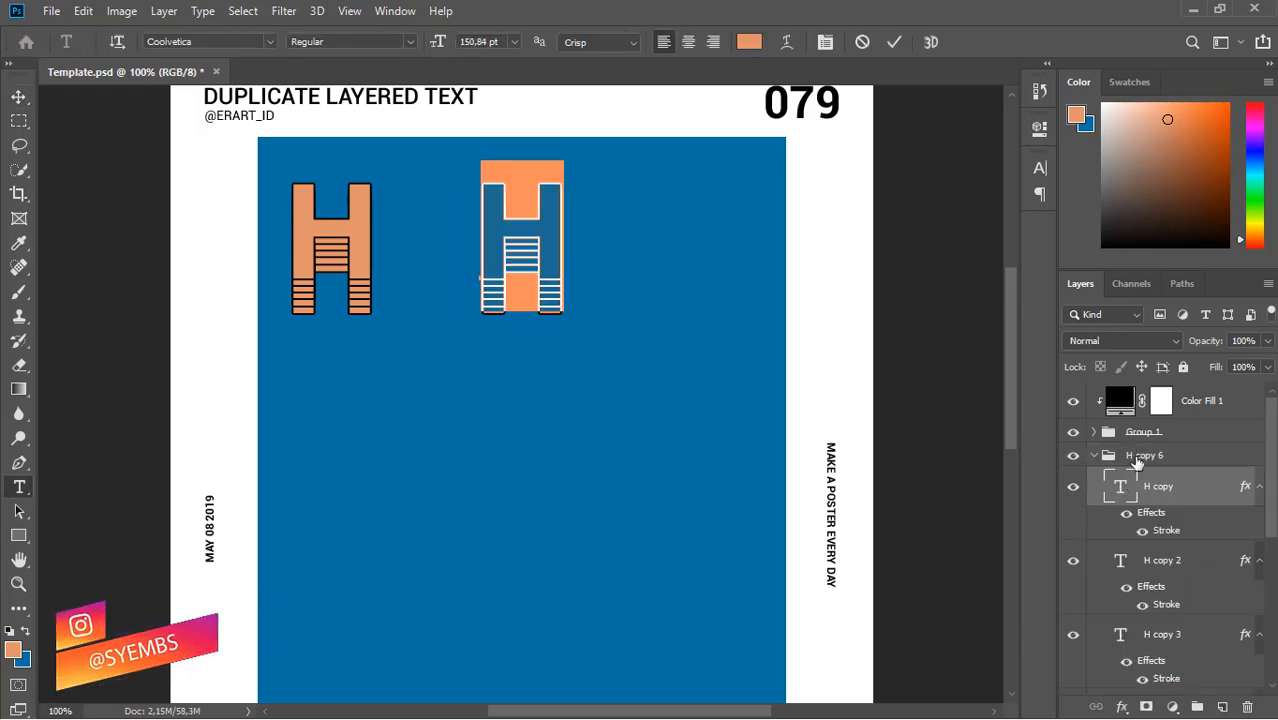
{"action": "double_click", "coordinate": [1137, 461]}
{"action": "type", "text": "B"}
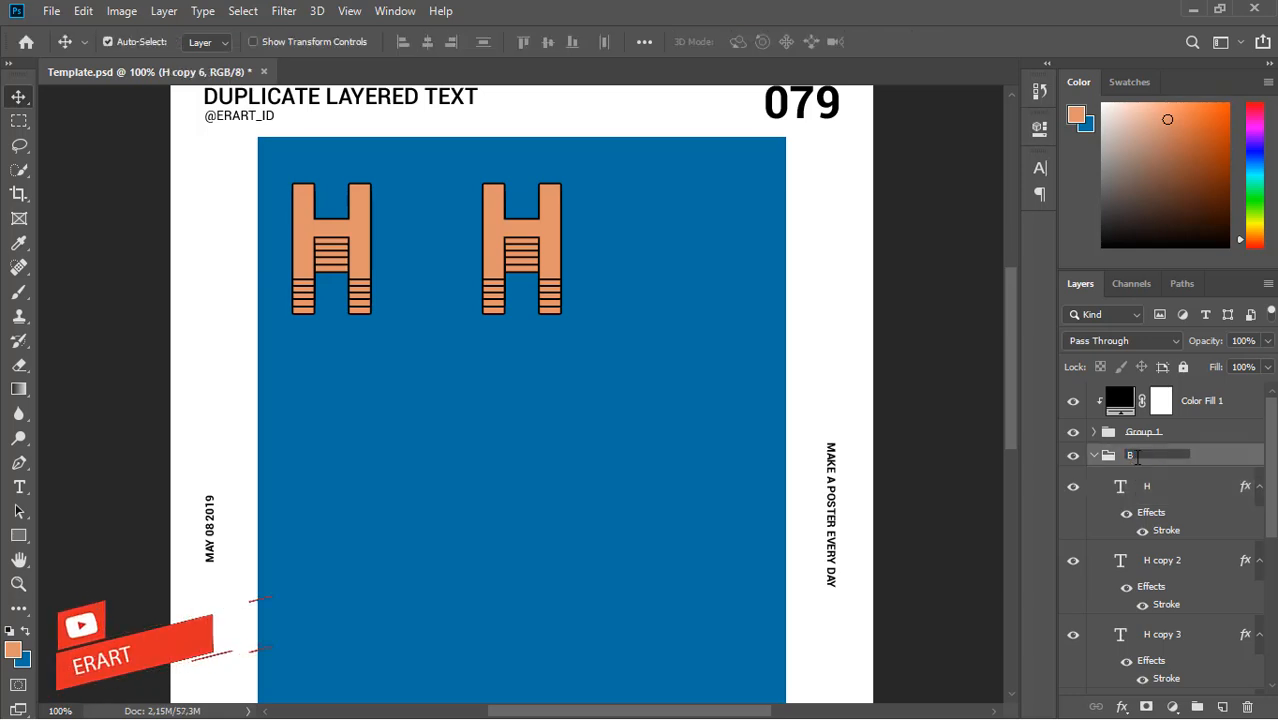
Step: Change the letter of the two uppermost text layers in the B group to B
{"action": "double_click", "coordinate": [1120, 487]}
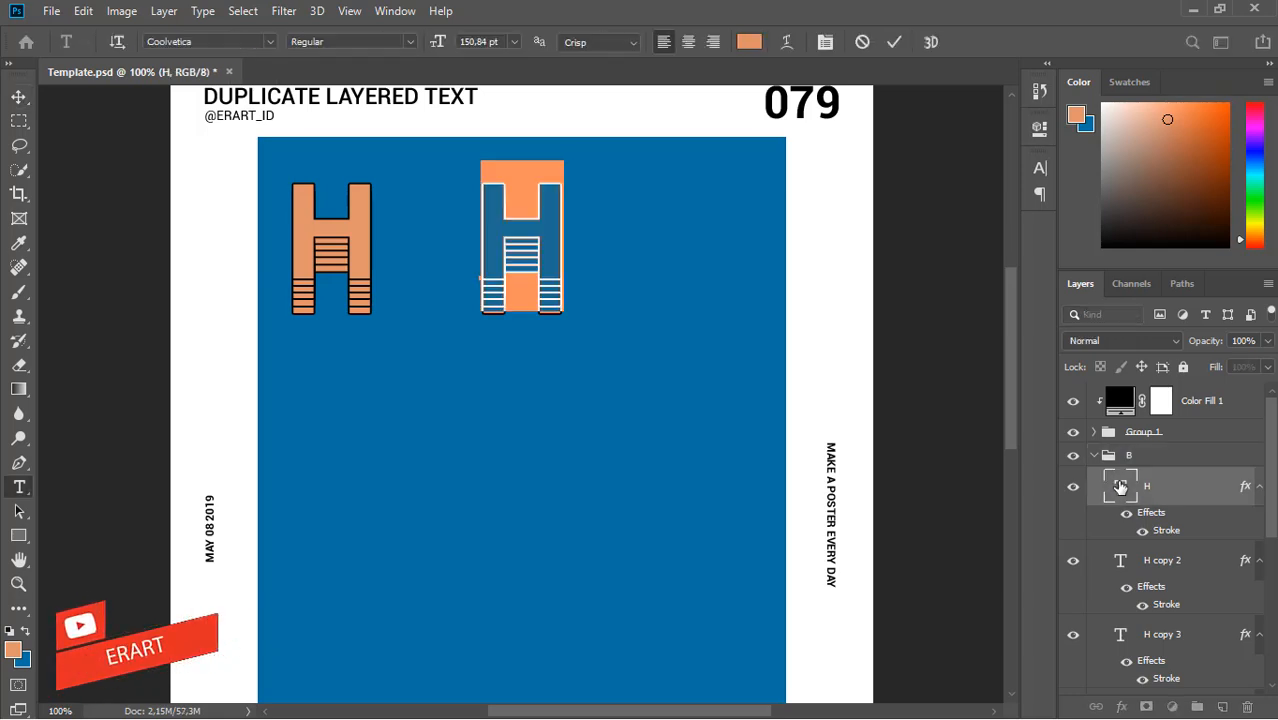
{"action": "type", "text": "B"}
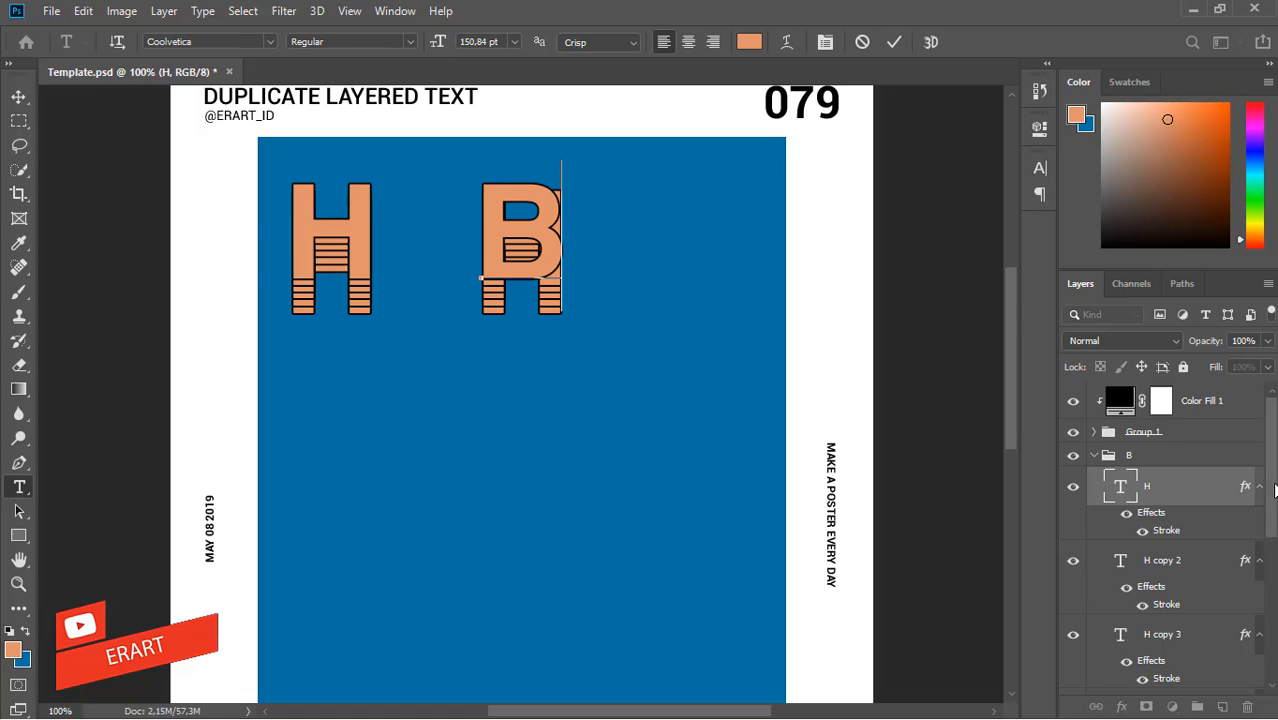
{"action": "scroll", "coordinate": [1275, 490], "scroll_direction": "down", "scroll_amount": 1}
{"action": "left_click", "coordinate": [1123, 508]}
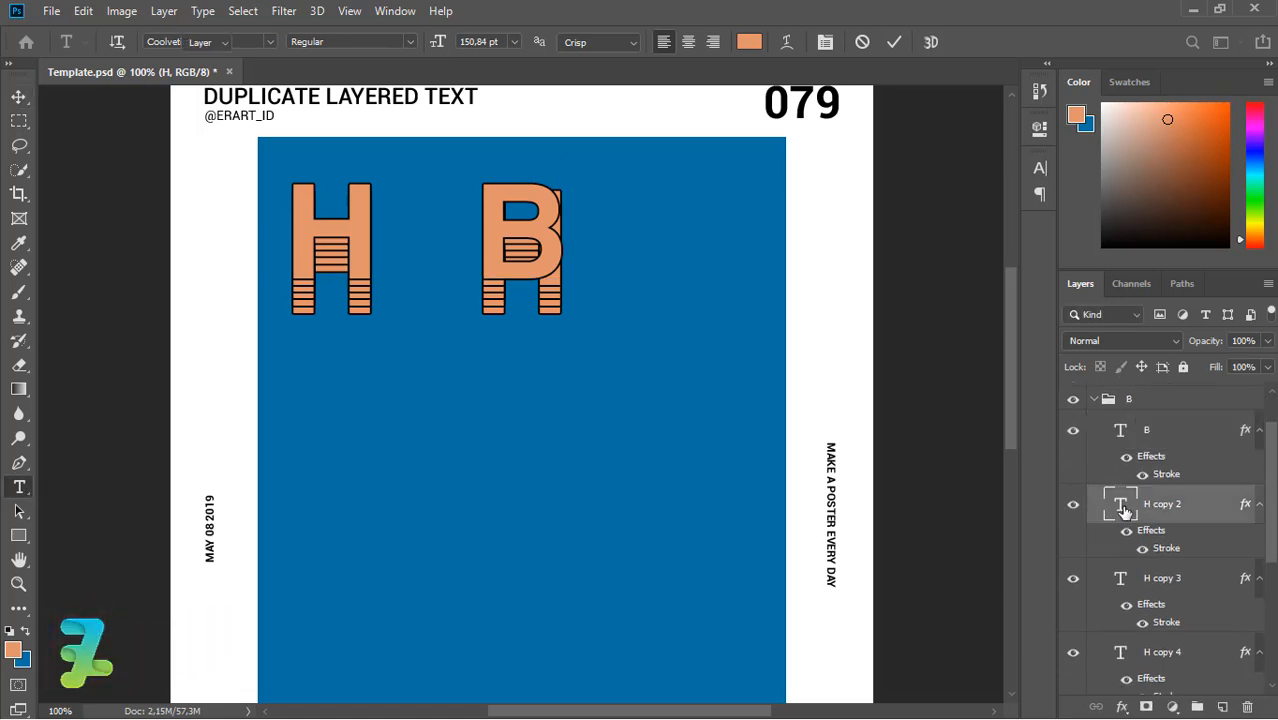
{"action": "double_click", "coordinate": [1123, 508]}
{"action": "type", "text": "B"}
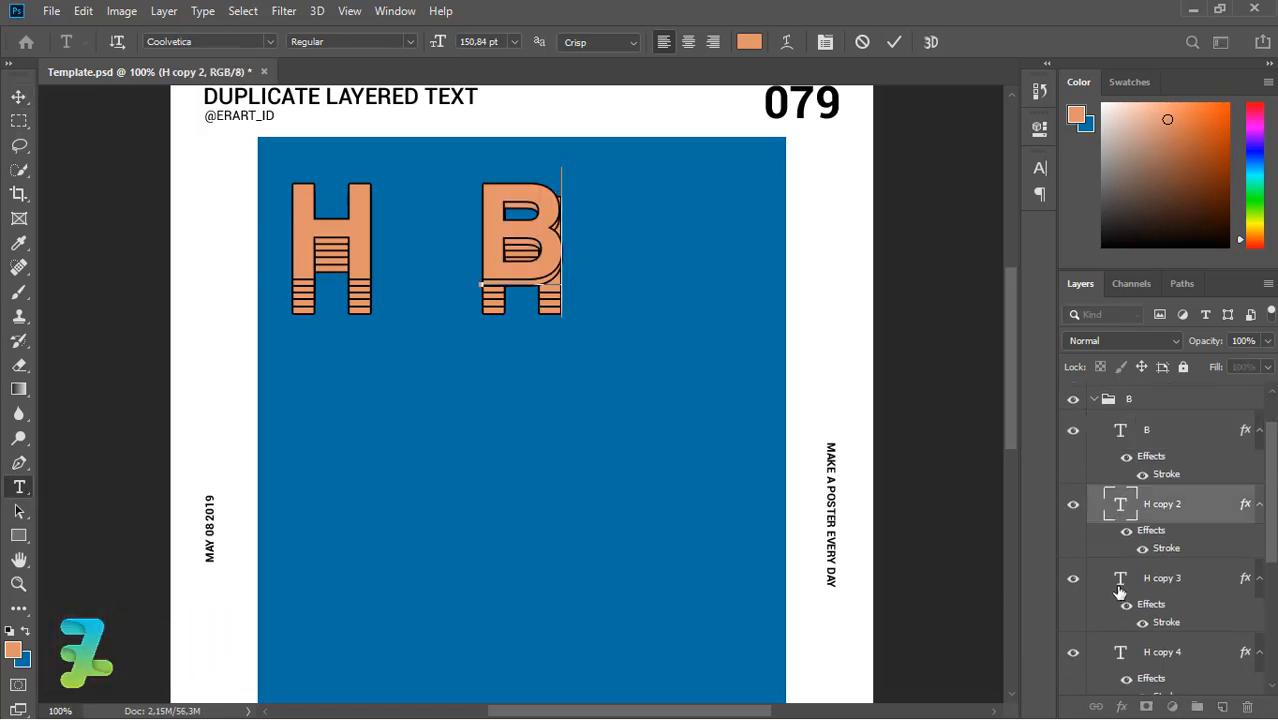
Step: Replace the H with B in the third and fourth text layers of the B group
{"action": "left_click", "coordinate": [1119, 590]}
{"action": "double_click", "coordinate": [1119, 590]}
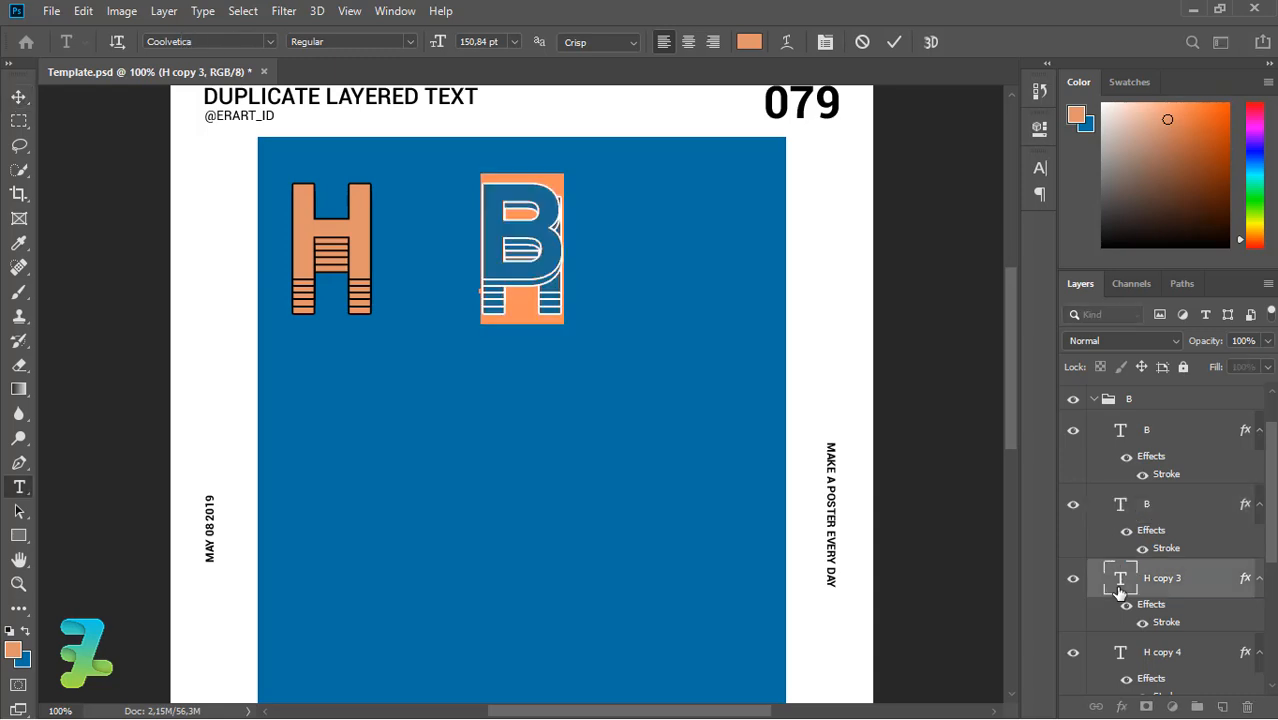
{"action": "type", "text": "B"}
{"action": "left_click", "coordinate": [1123, 658]}
{"action": "left_click", "coordinate": [1123, 658]}
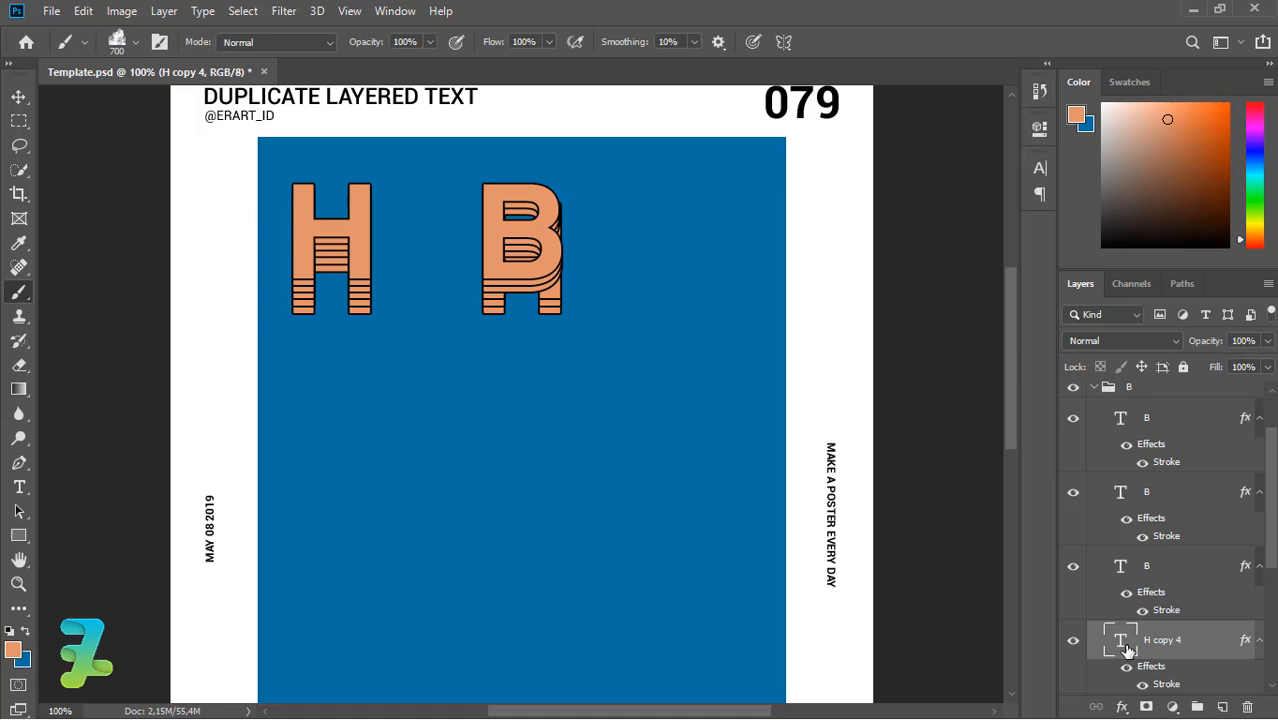
{"action": "double_click", "coordinate": [1120, 641]}
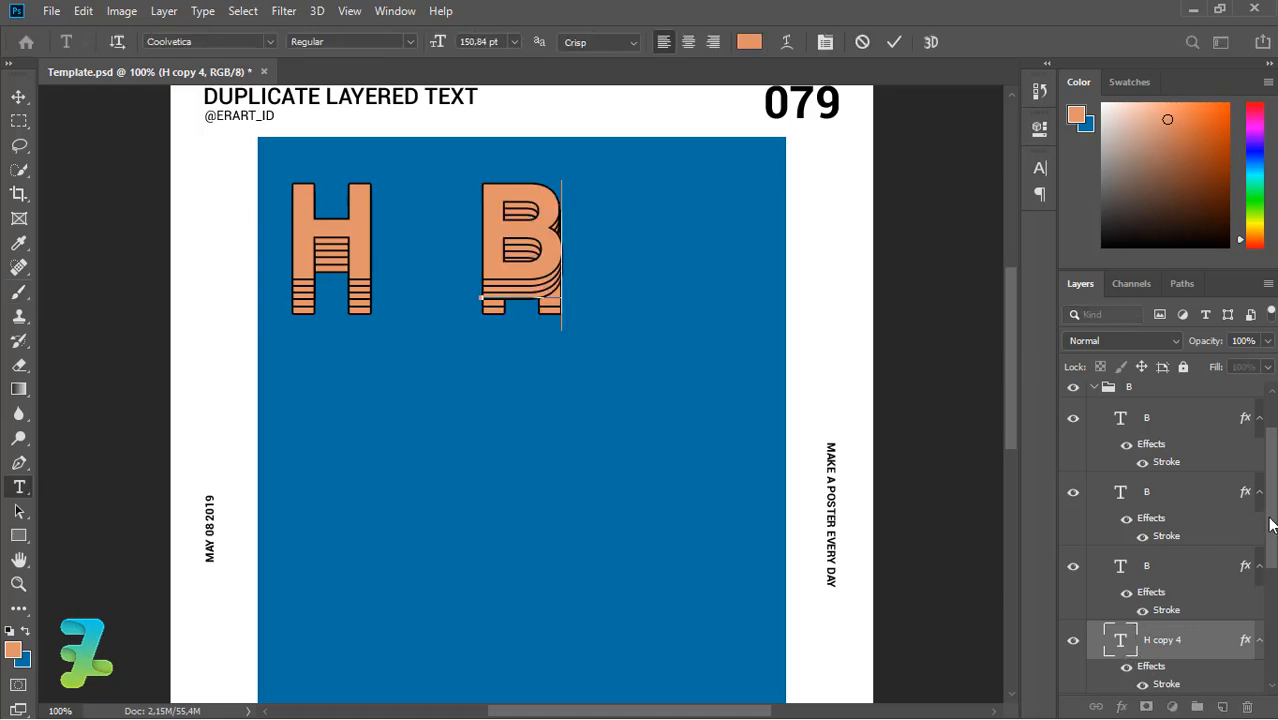
Step: Replace the H with B in the two lowest text layers of the B group
{"action": "scroll", "coordinate": [1271, 525], "scroll_direction": "down", "scroll_amount": 3}
{"action": "double_click", "coordinate": [1127, 603]}
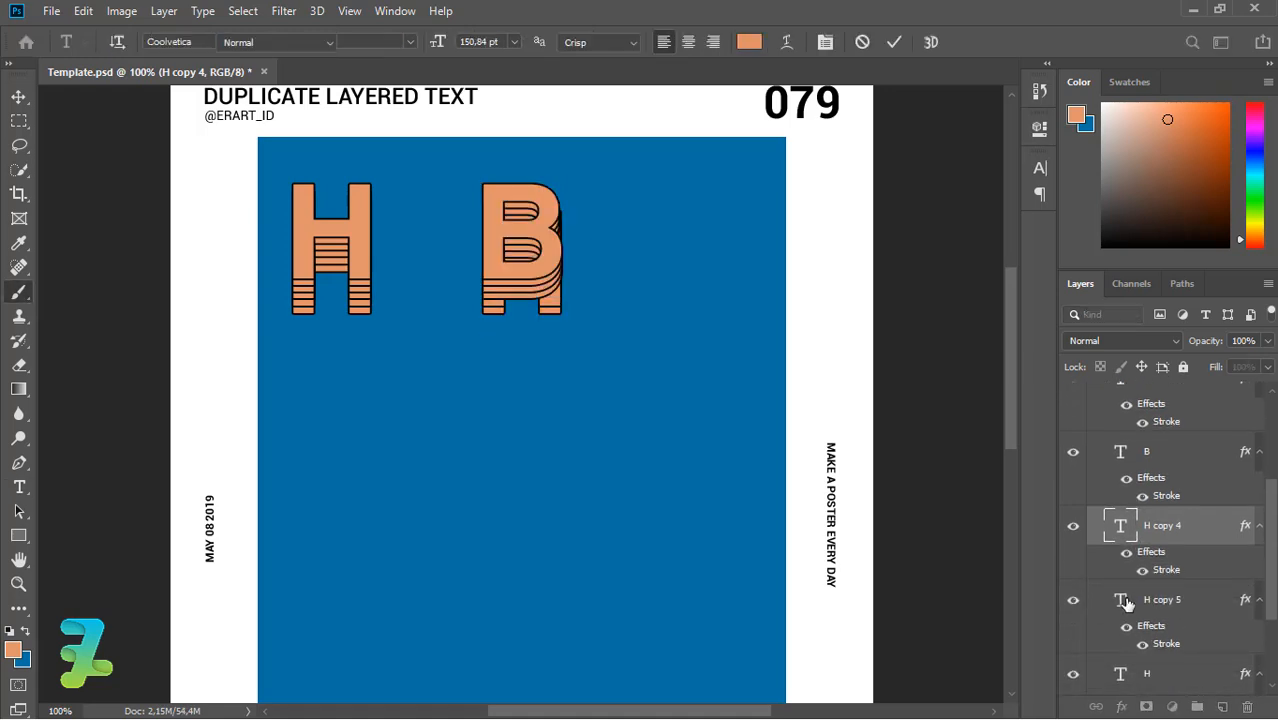
{"action": "type", "text": "B"}
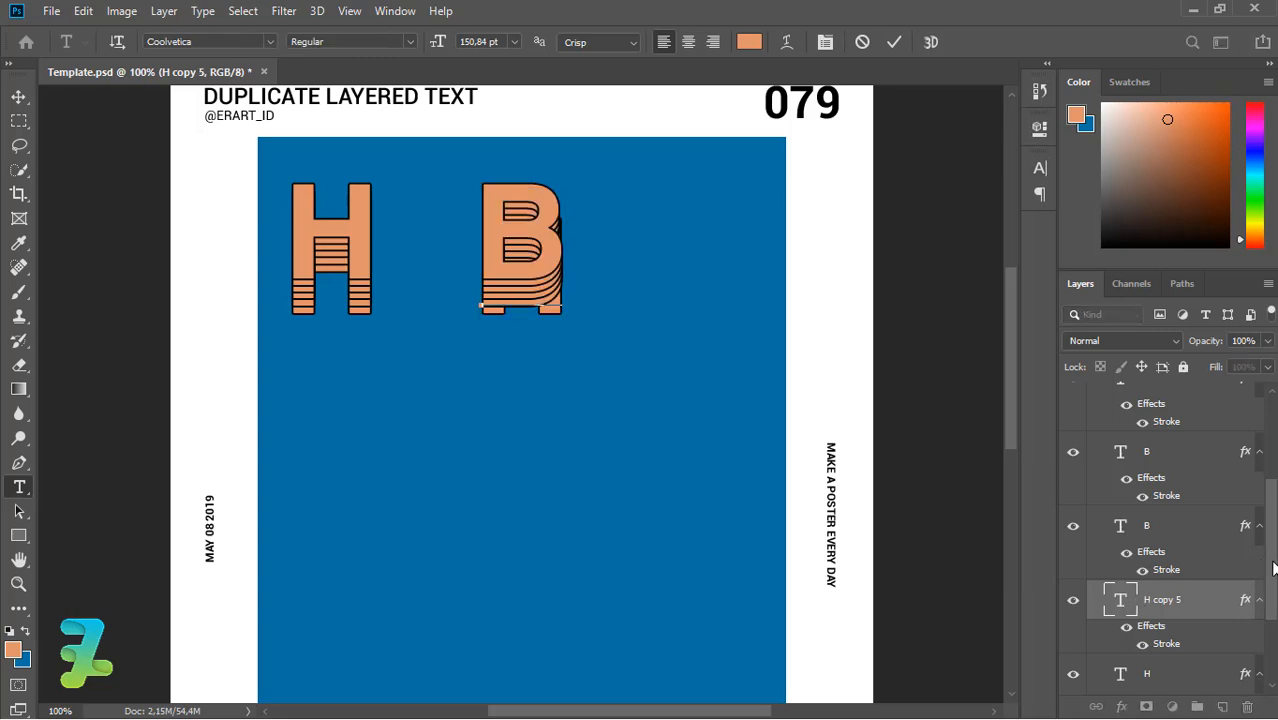
{"action": "left_click_drag", "start_coordinate": [1273, 569], "coordinate": [1273, 602]}
{"action": "double_click", "coordinate": [1126, 604]}
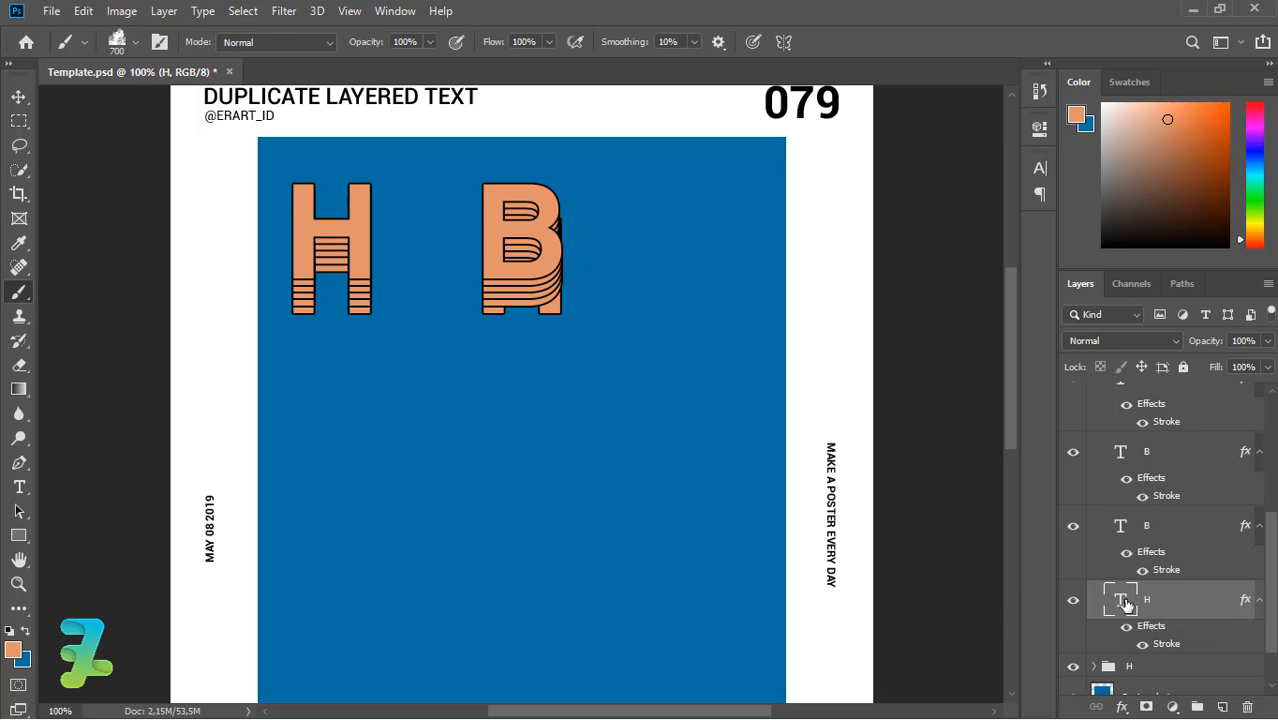
{"action": "double_click", "coordinate": [1127, 605]}
{"action": "type", "text": "B"}
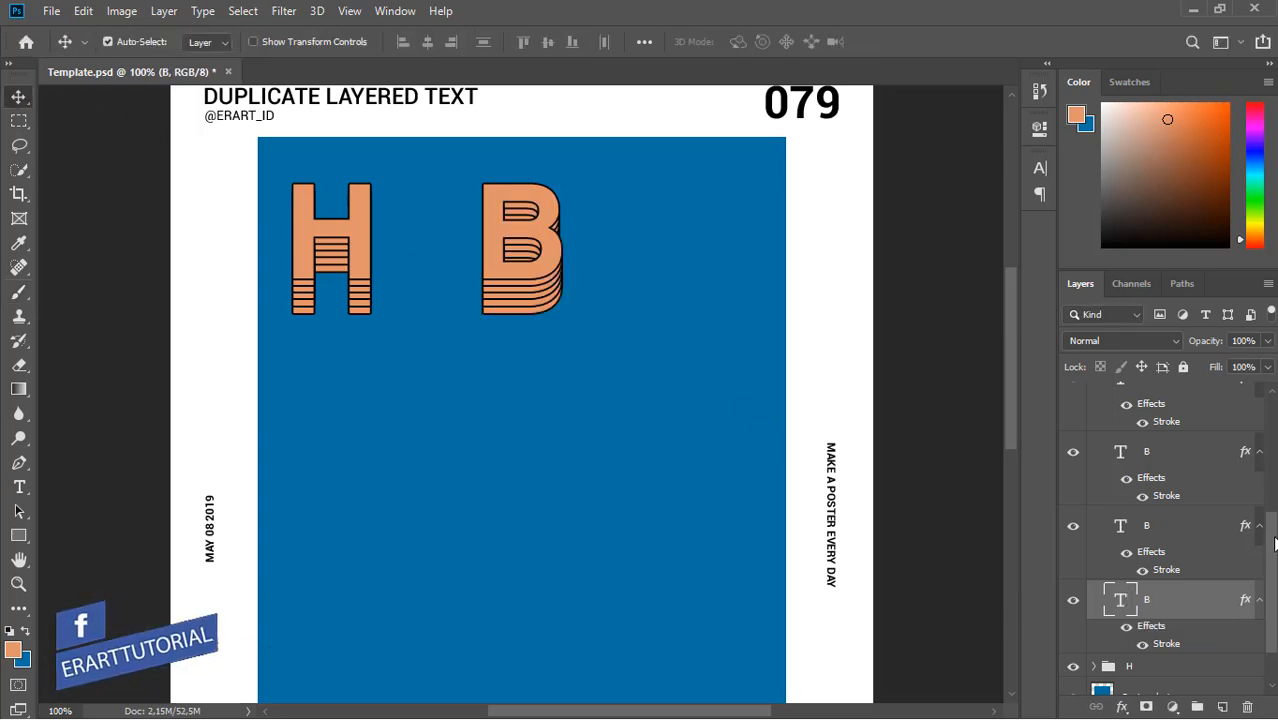
Step: Collapse the B group, then duplicate it and move the copy straight right, near the right edge of the blue rectangle
{"action": "left_click_drag", "start_coordinate": [1274, 538], "coordinate": [1272, 412]}
{"action": "left_click", "coordinate": [1094, 456]}
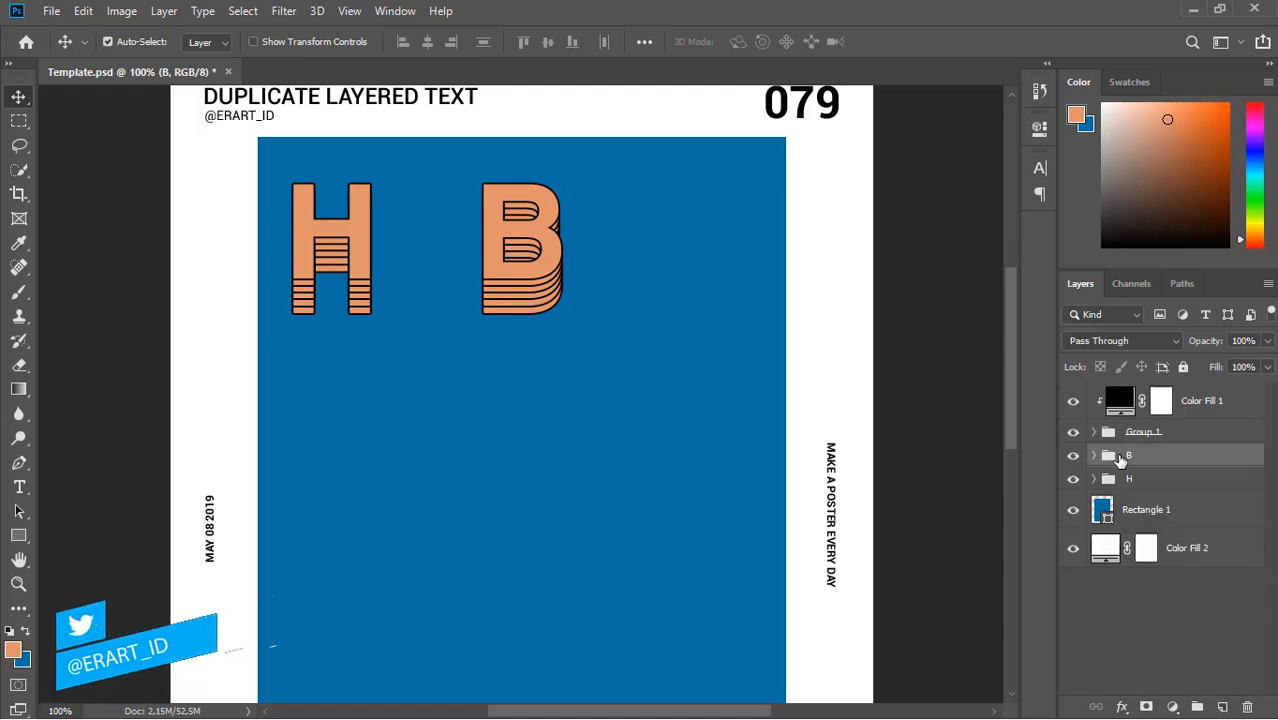
{"action": "key", "text": "ctrl+j"}
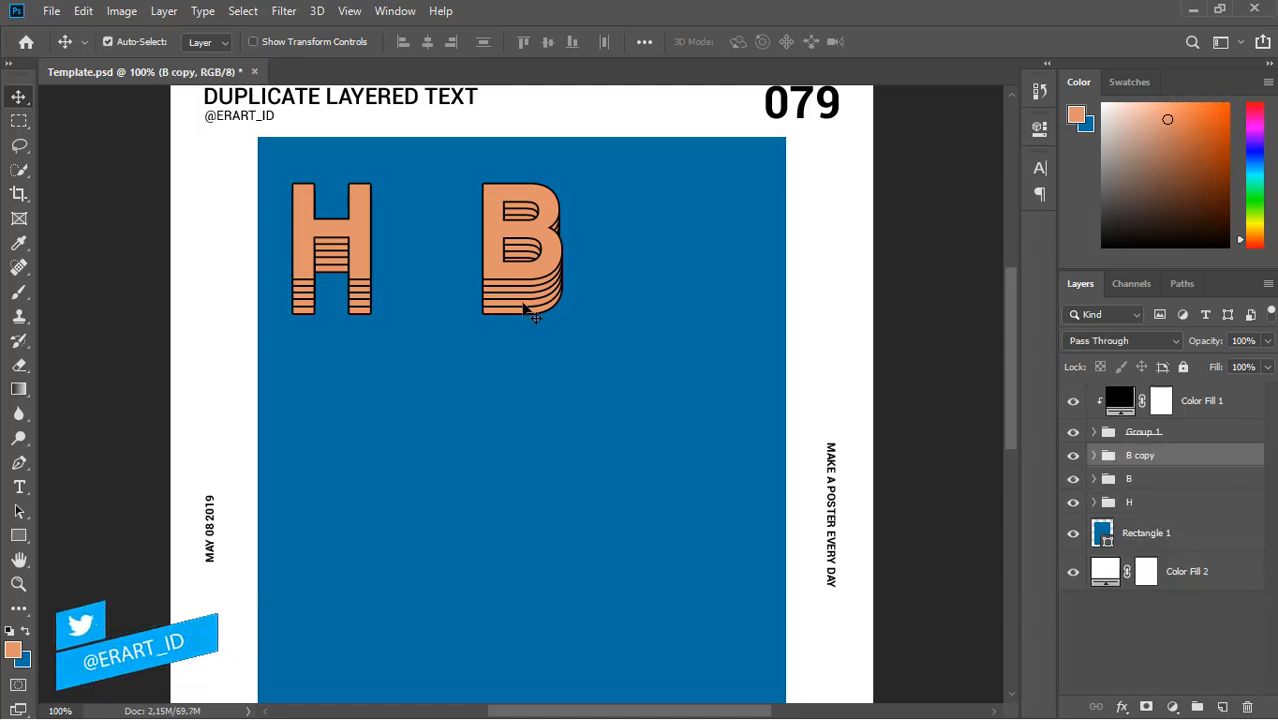
{"action": "left_click_drag", "start_coordinate": [531, 312], "coordinate": [717, 305]}
Step: Expand the duplicated B group and rename it S
{"action": "left_click", "coordinate": [1094, 455]}
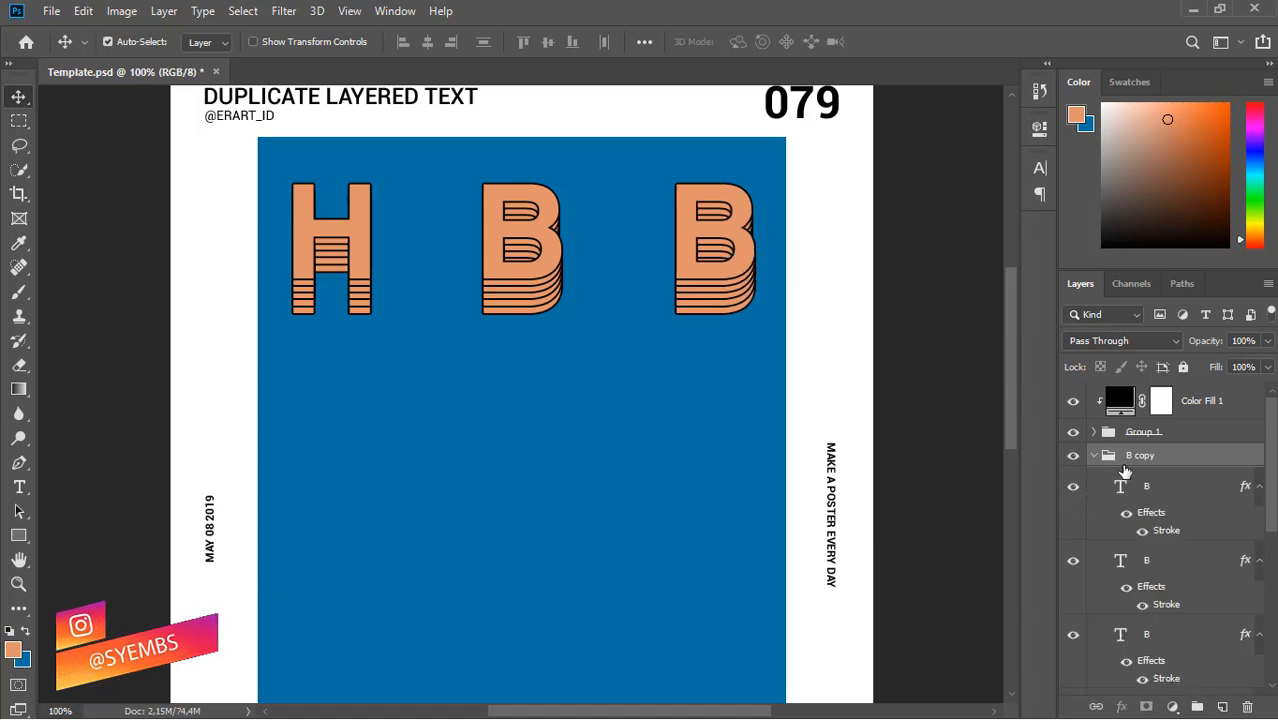
{"action": "double_click", "coordinate": [1131, 457]}
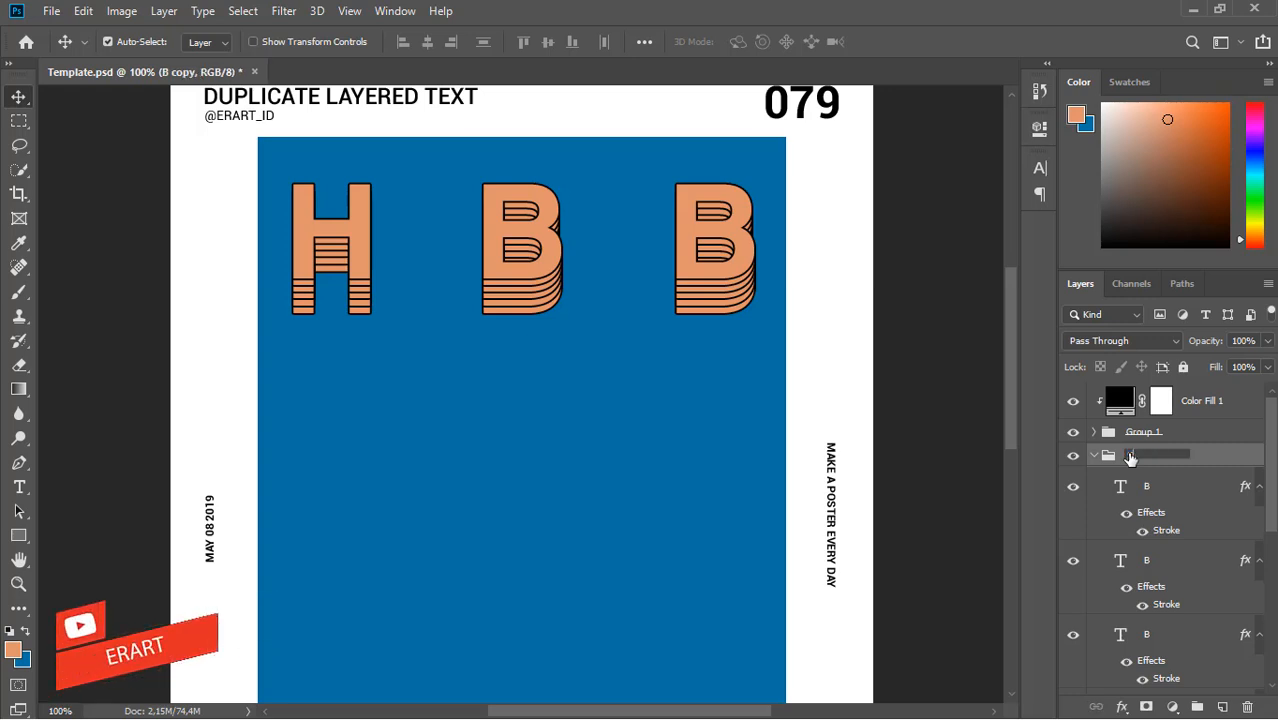
{"action": "type", "text": "S"}
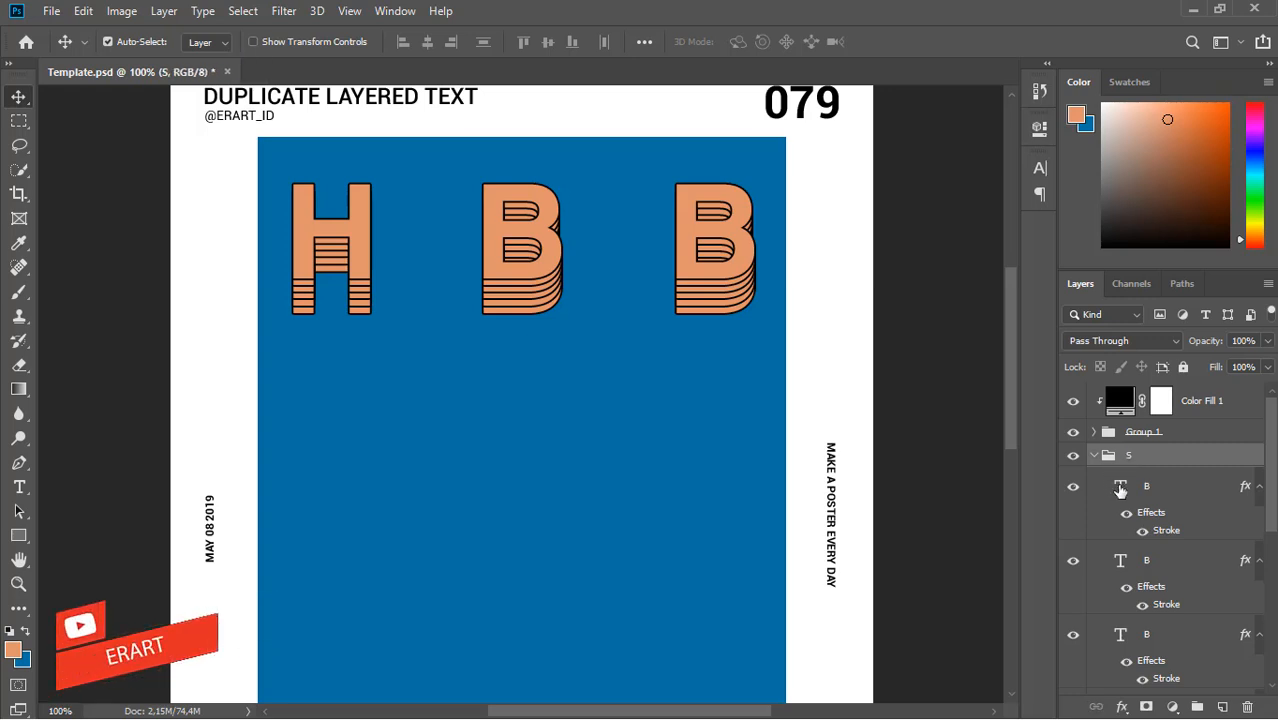
Step: Change the letter of the two uppermost text layers in the S group to S
{"action": "double_click", "coordinate": [1120, 489]}
{"action": "type", "text": "S"}
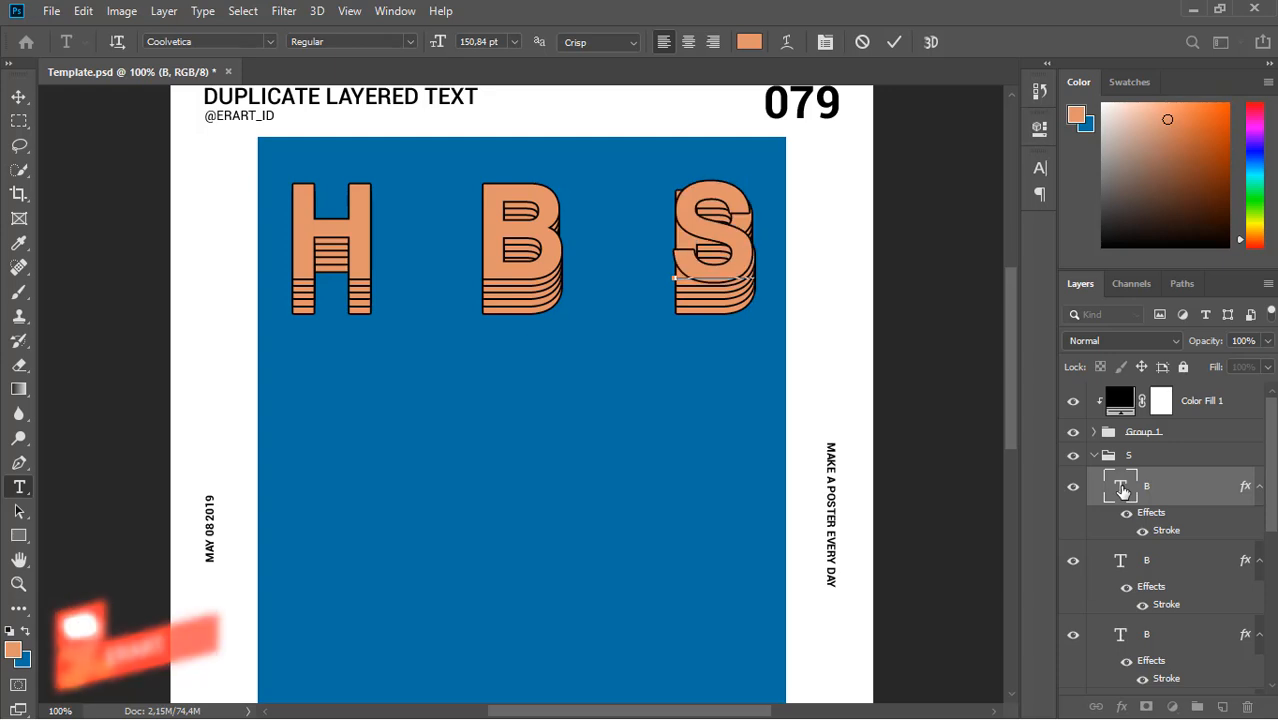
{"action": "key", "text": "ctrl+Return"}
{"action": "double_click", "coordinate": [1118, 563]}
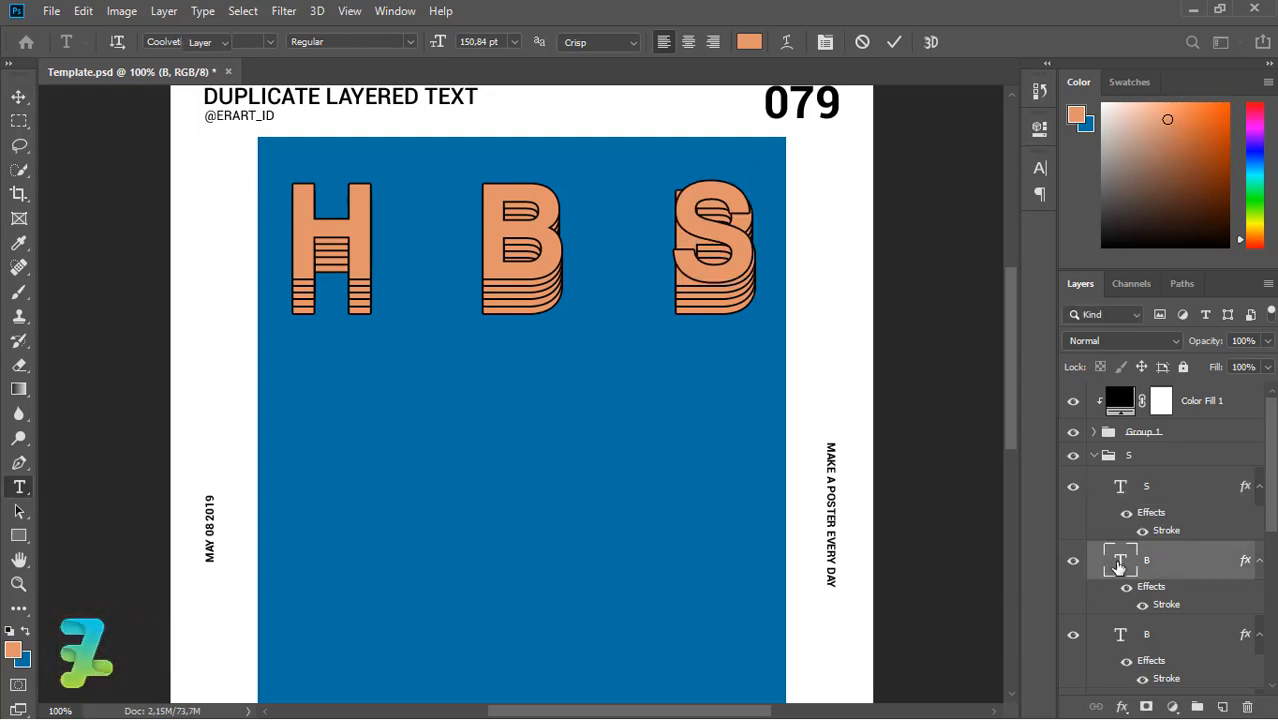
{"action": "type", "text": "S"}
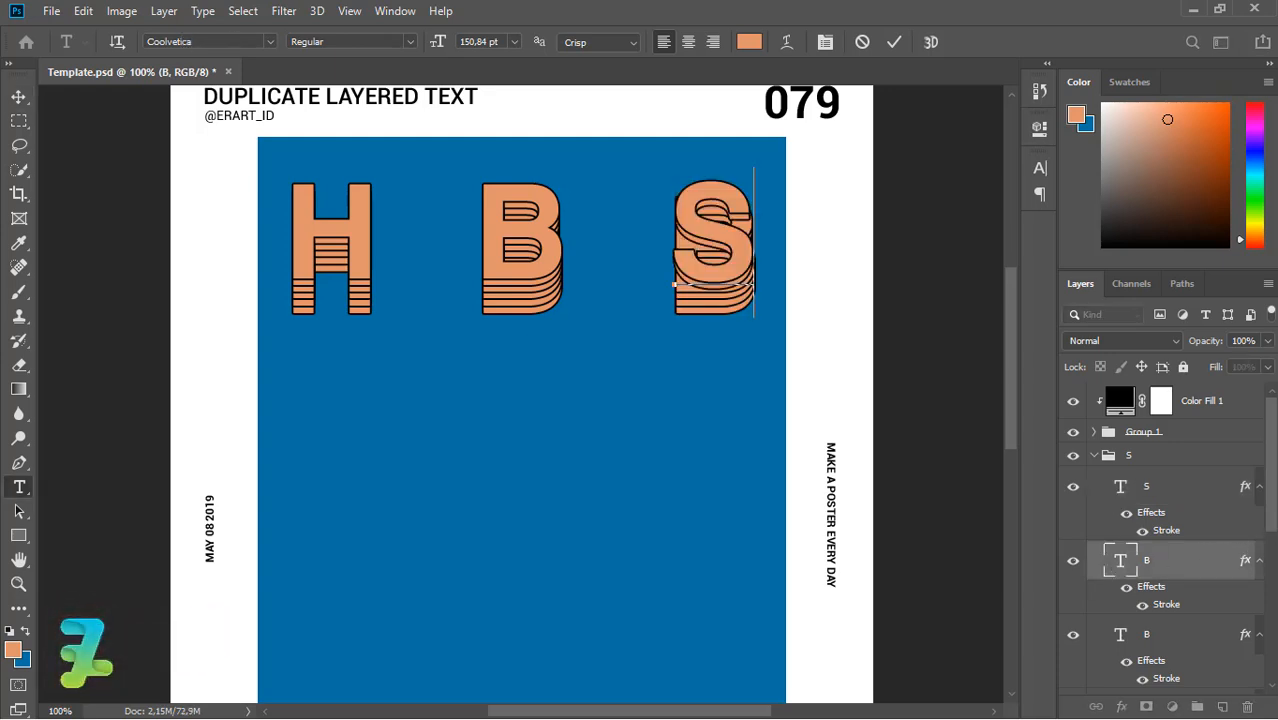
Step: Replace the B with S in the third and fourth text layers of the S group
{"action": "scroll", "coordinate": [1121, 572], "scroll_direction": "down", "scroll_amount": 4}
{"action": "double_click", "coordinate": [1123, 575]}
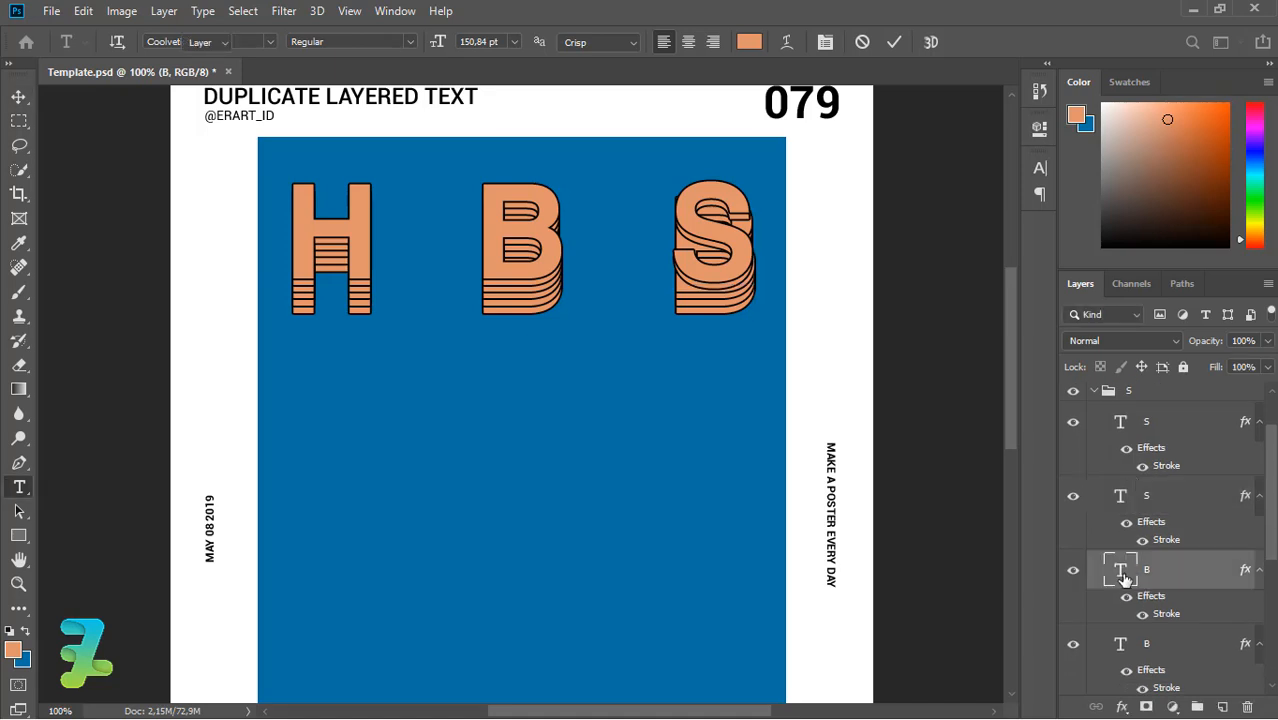
{"action": "type", "text": "S"}
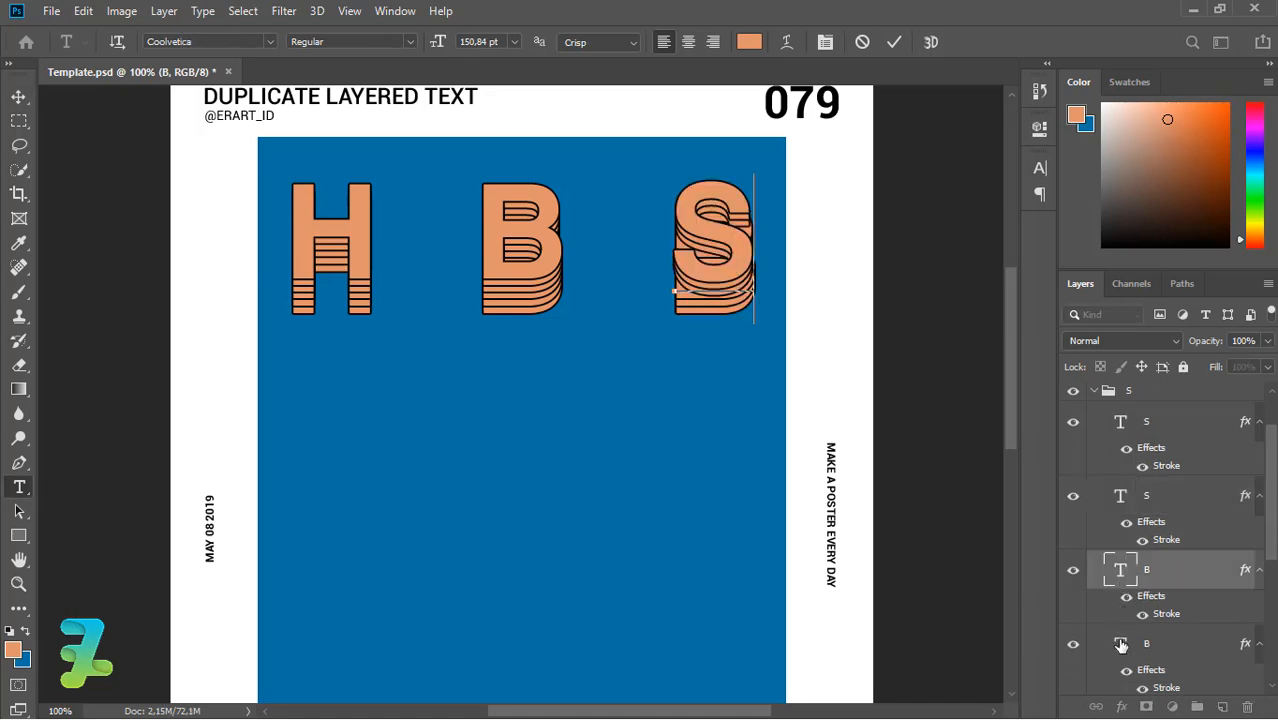
{"action": "double_click", "coordinate": [1121, 645]}
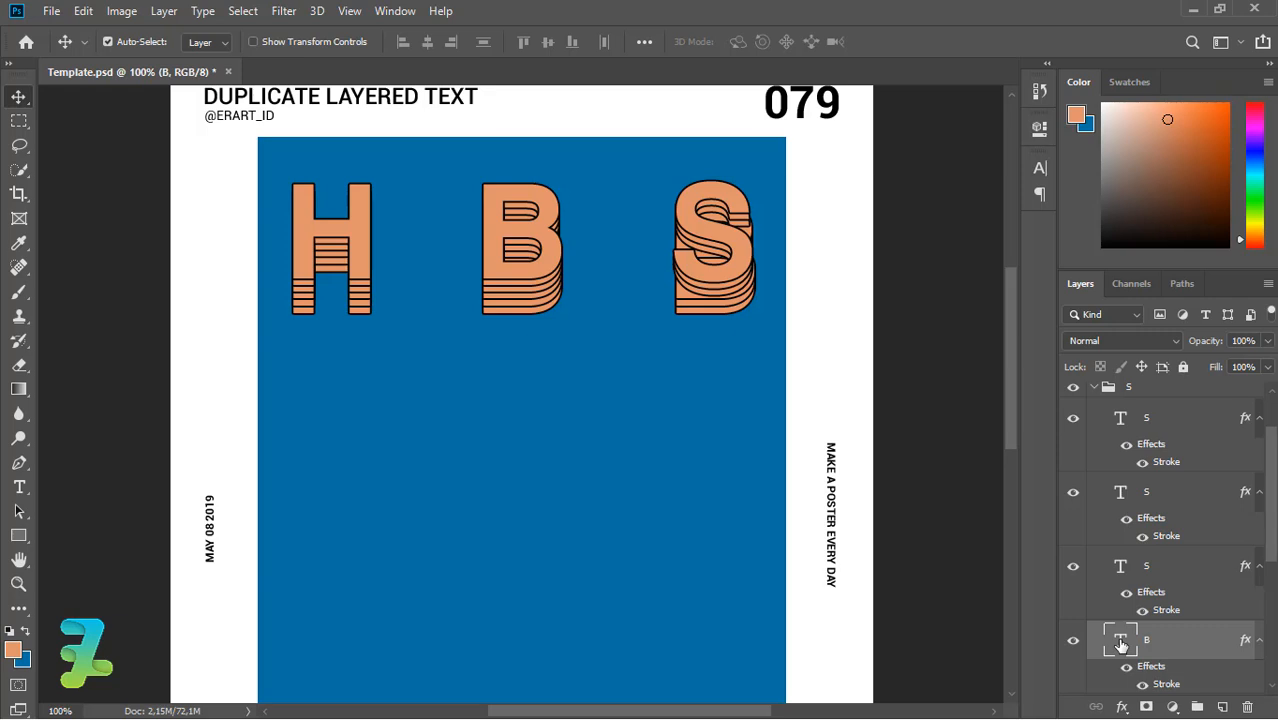
{"action": "double_click", "coordinate": [1121, 645]}
{"action": "type", "text": "S"}
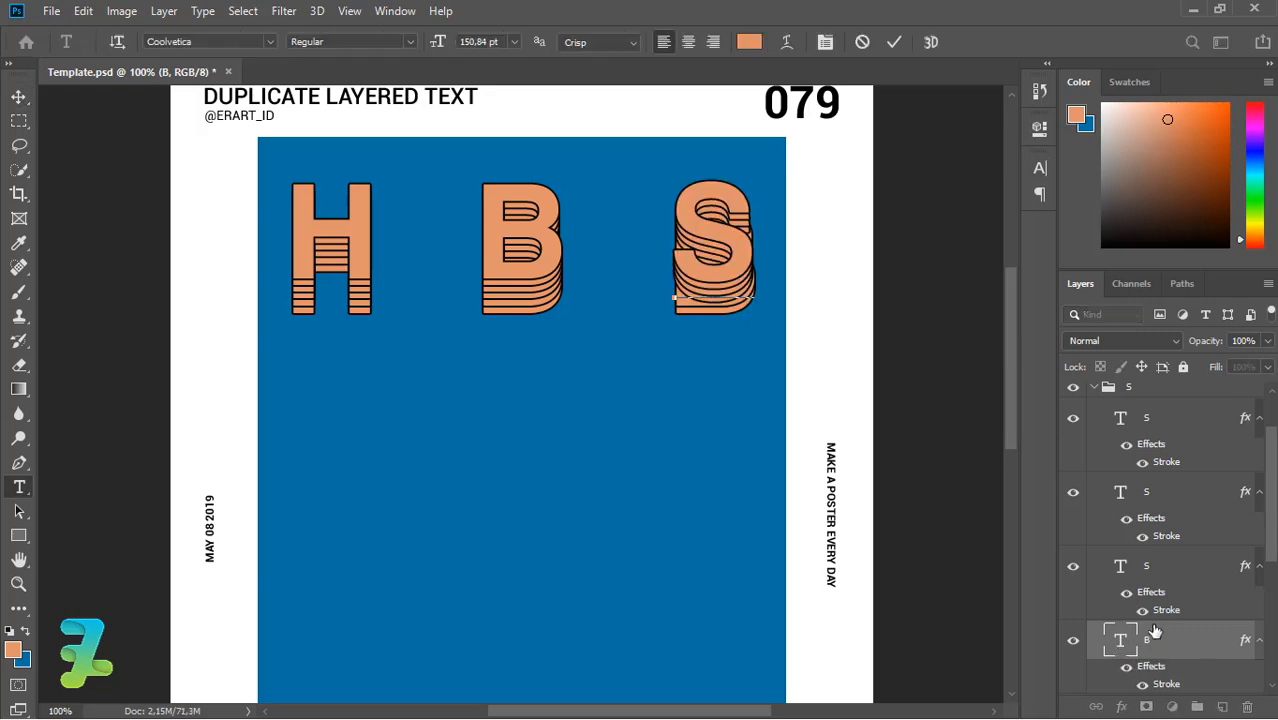
Step: Replace the B with S in the two lowest text layers of the S group and collapse the group
{"action": "scroll", "coordinate": [1144, 600], "scroll_direction": "down", "scroll_amount": 3}
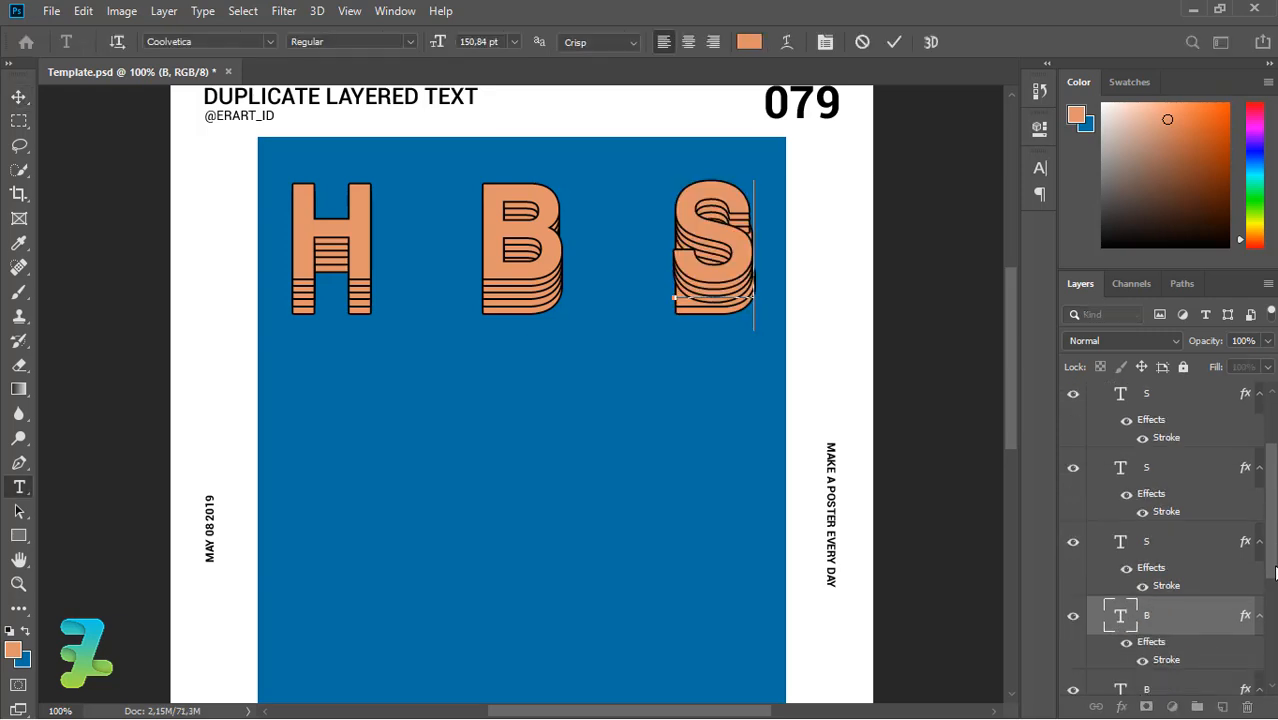
{"action": "double_click", "coordinate": [1121, 615]}
{"action": "type", "text": "S"}
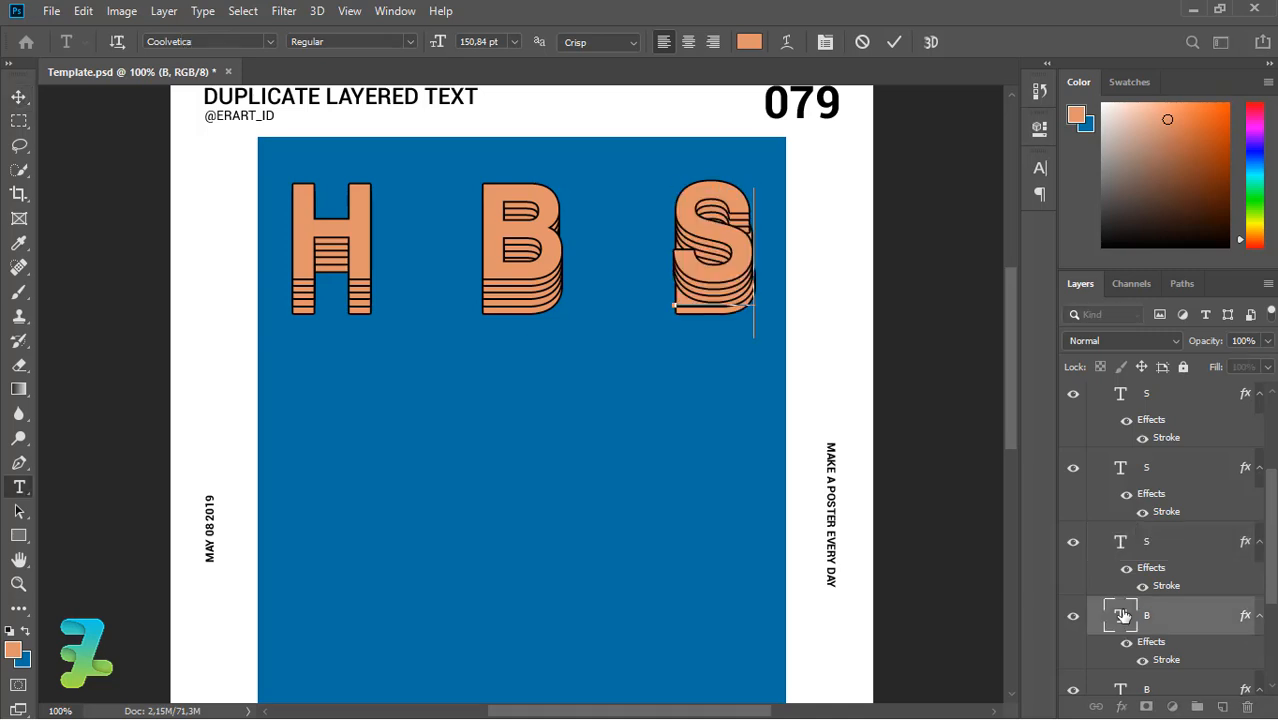
{"action": "scroll", "coordinate": [1196, 637], "scroll_direction": "down", "scroll_amount": 3}
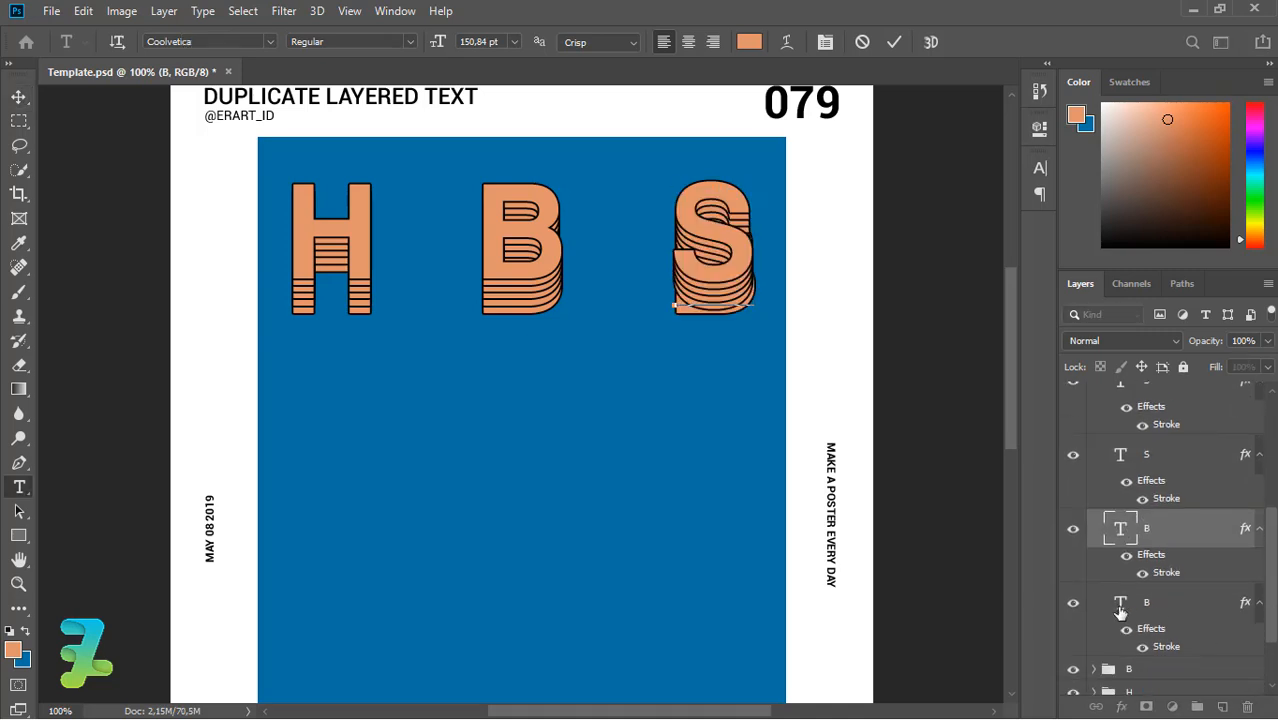
{"action": "double_click", "coordinate": [1121, 608]}
{"action": "type", "text": "S"}
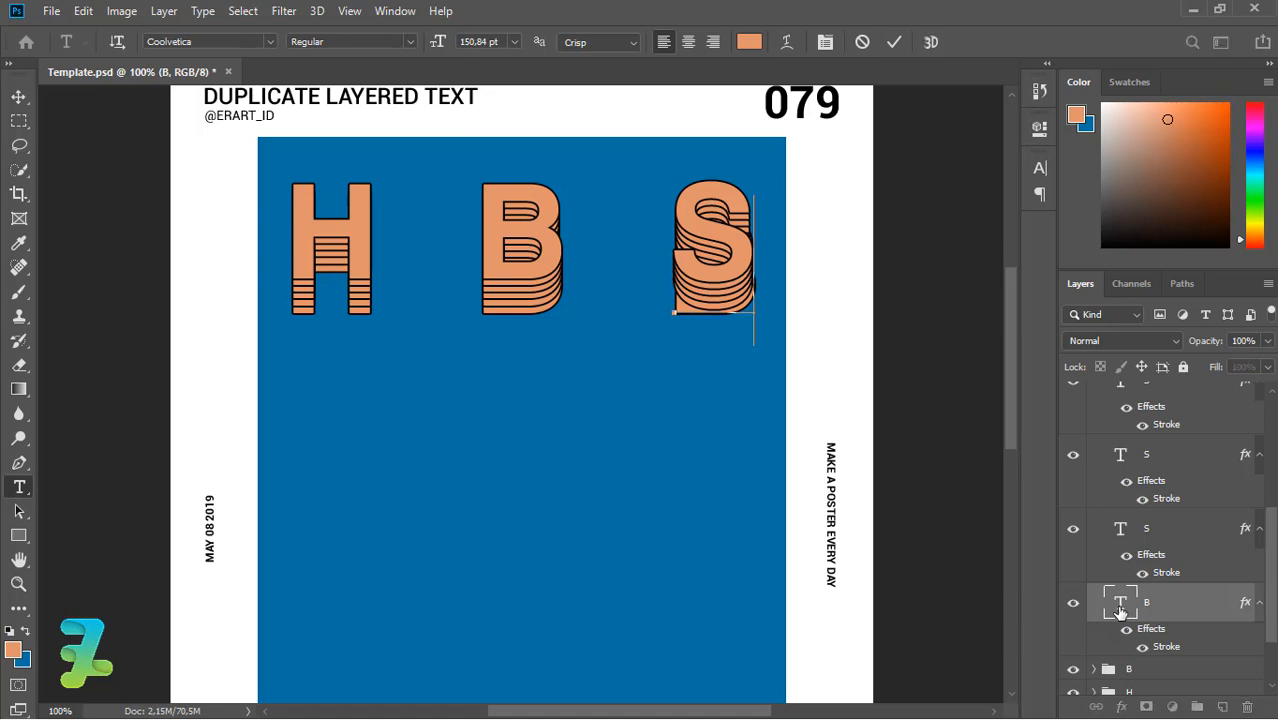
{"action": "left_click_drag", "start_coordinate": [1268, 592], "coordinate": [1273, 437]}
{"action": "scroll", "coordinate": [1121, 455], "scroll_direction": "up", "scroll_amount": 2}
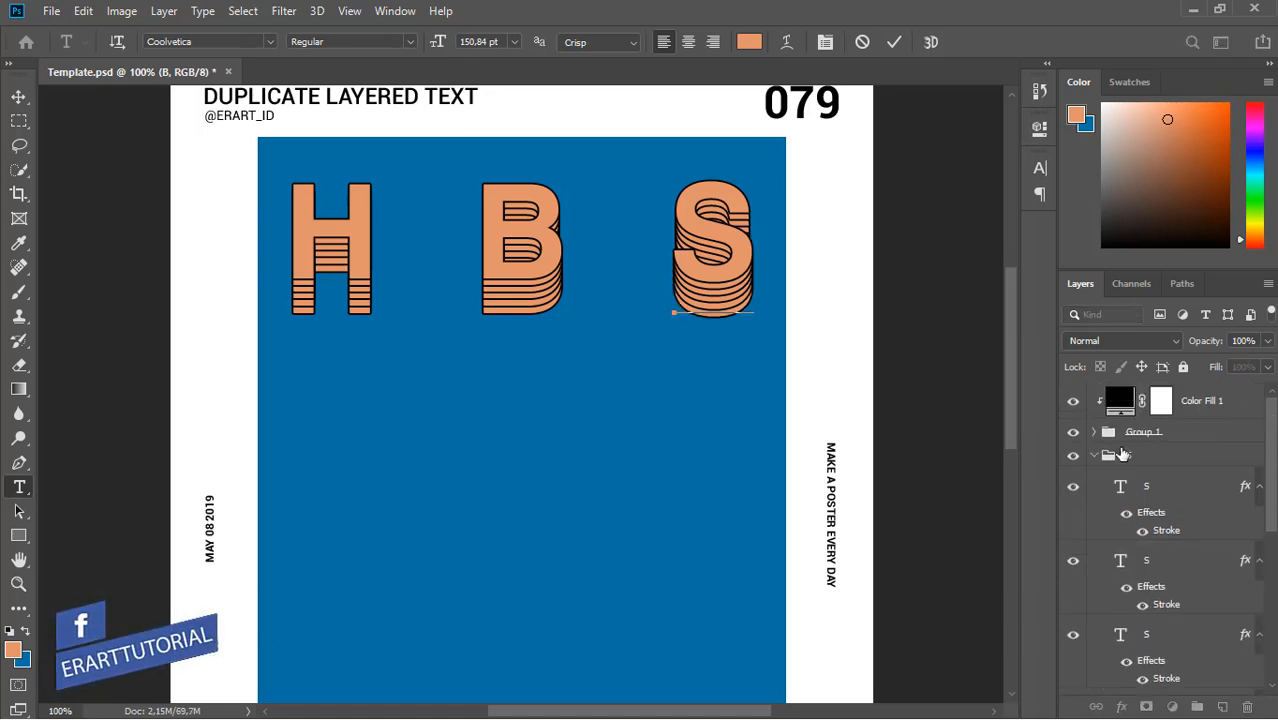
{"action": "left_click", "coordinate": [1095, 455]}
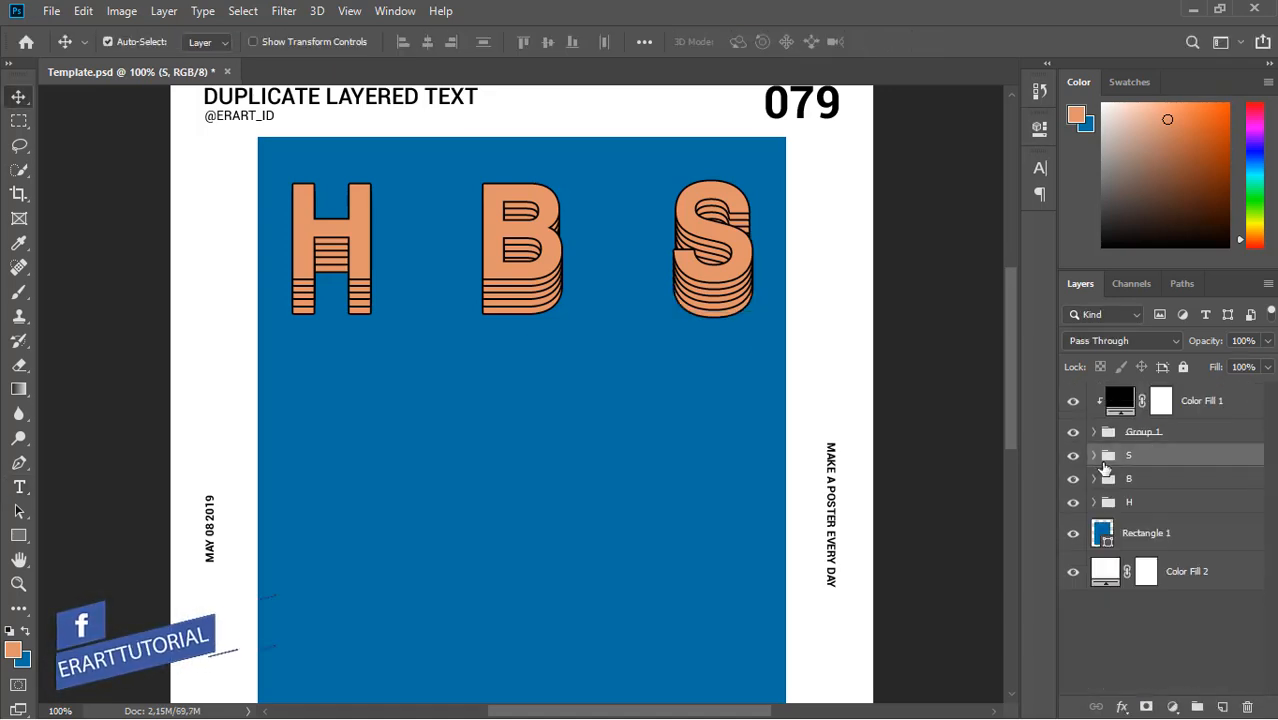
Step: Place a duplicate of the S group directly below the H and rename the copied group A
{"action": "left_click_drag", "start_coordinate": [708, 272], "coordinate": [336, 414]}
{"action": "left_click", "coordinate": [731, 449]}
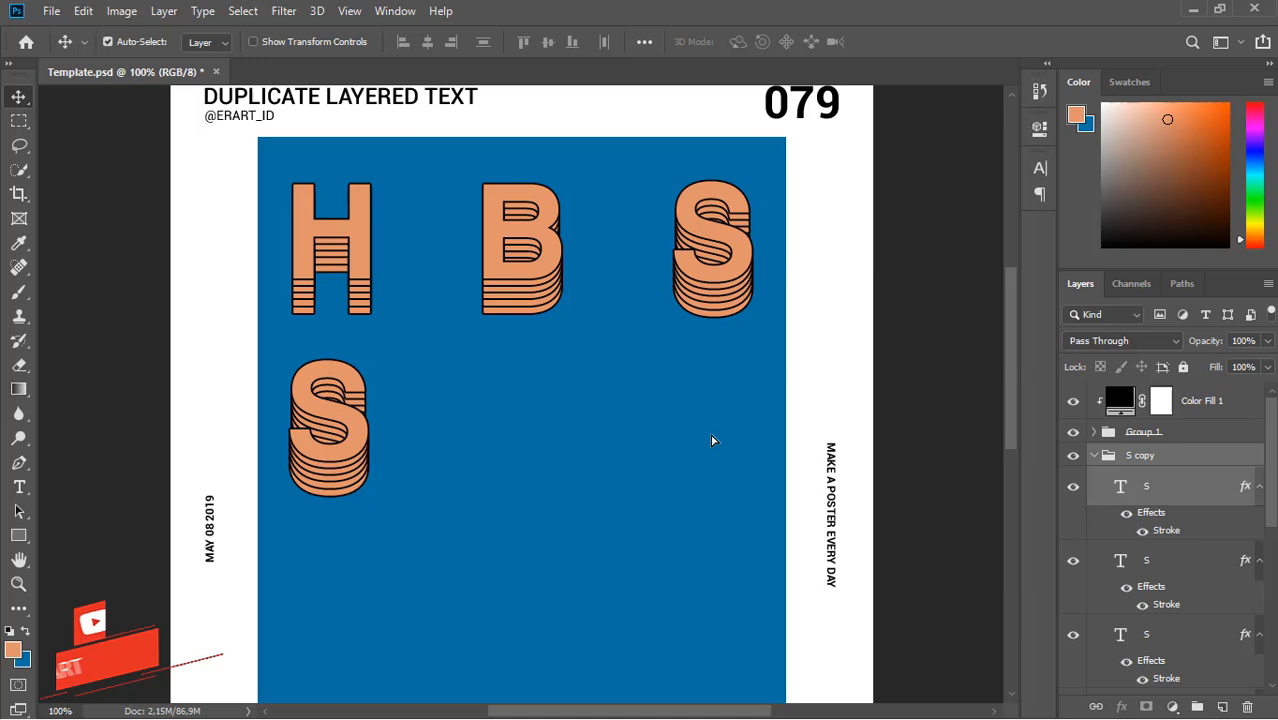
{"action": "double_click", "coordinate": [1143, 455]}
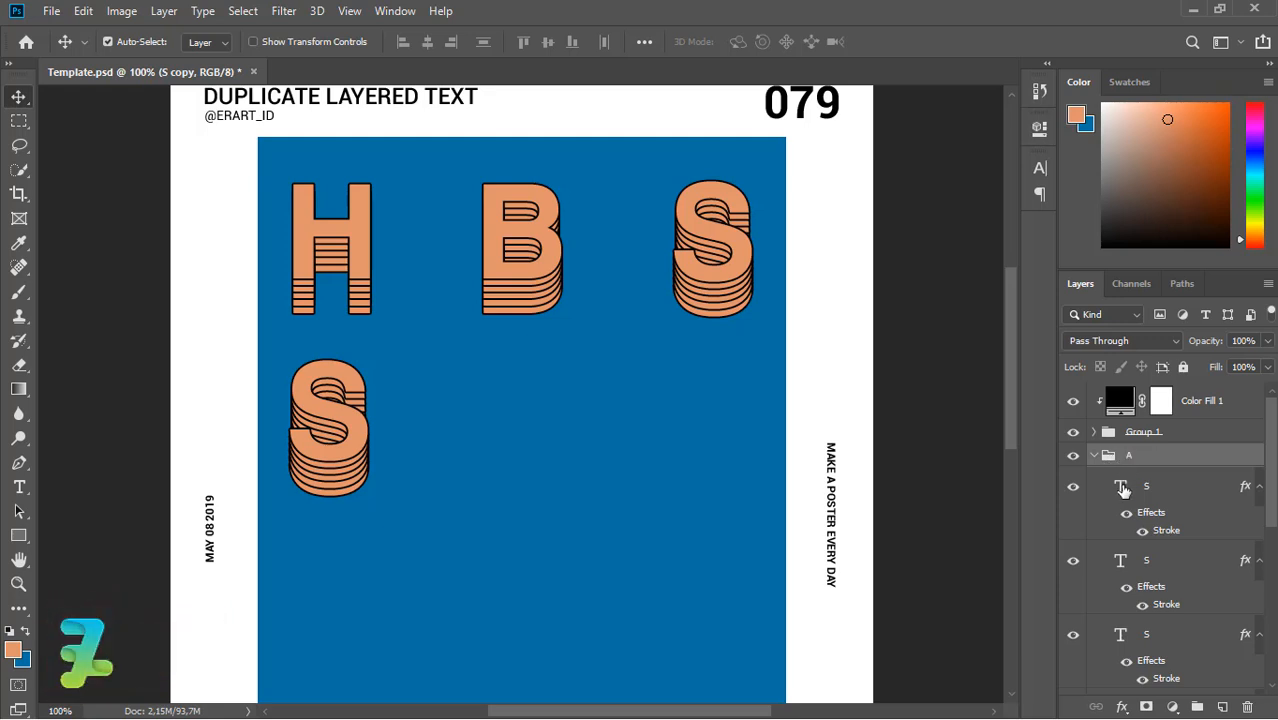
Step: Change the letter of the two uppermost text layers in the A group to A
{"action": "double_click", "coordinate": [1122, 489]}
{"action": "type", "text": "A"}
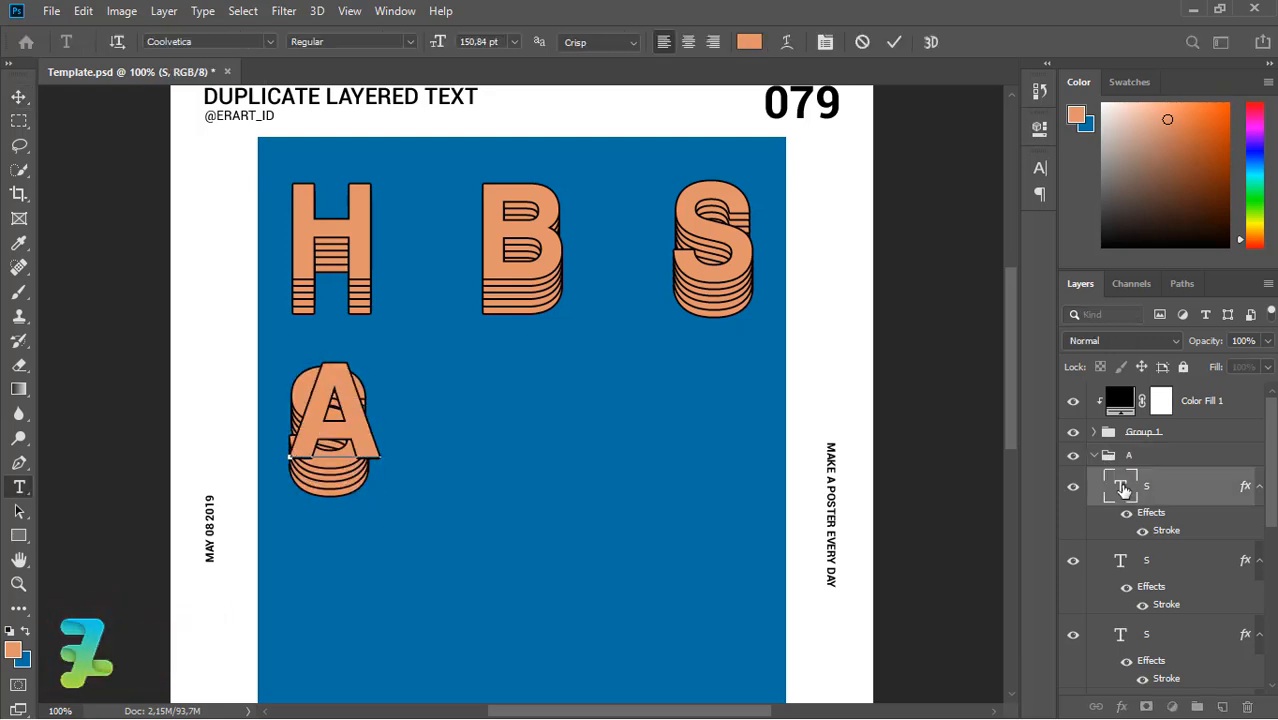
{"action": "key", "text": "ctrl+Return"}
{"action": "key", "text": "v"}
{"action": "left_click", "coordinate": [1120, 573]}
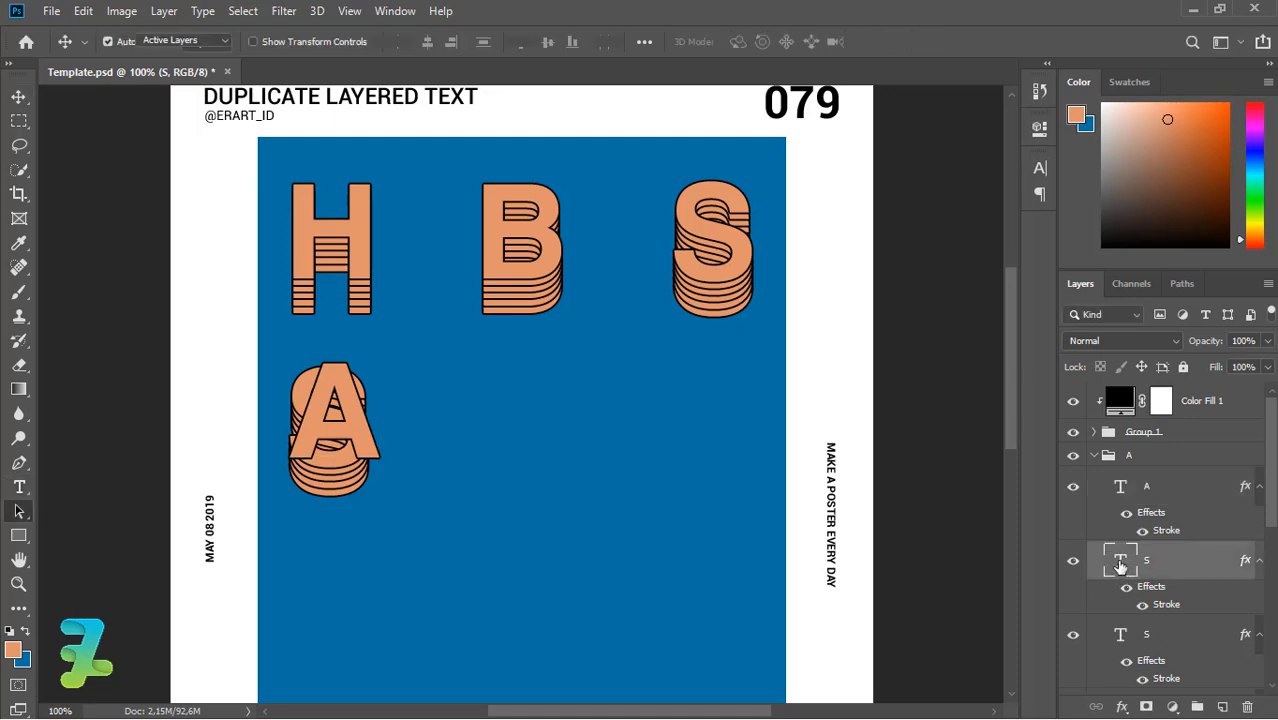
{"action": "double_click", "coordinate": [1120, 565]}
{"action": "type", "text": "A"}
{"action": "scroll", "coordinate": [1125, 545], "scroll_direction": "down", "scroll_amount": 3}
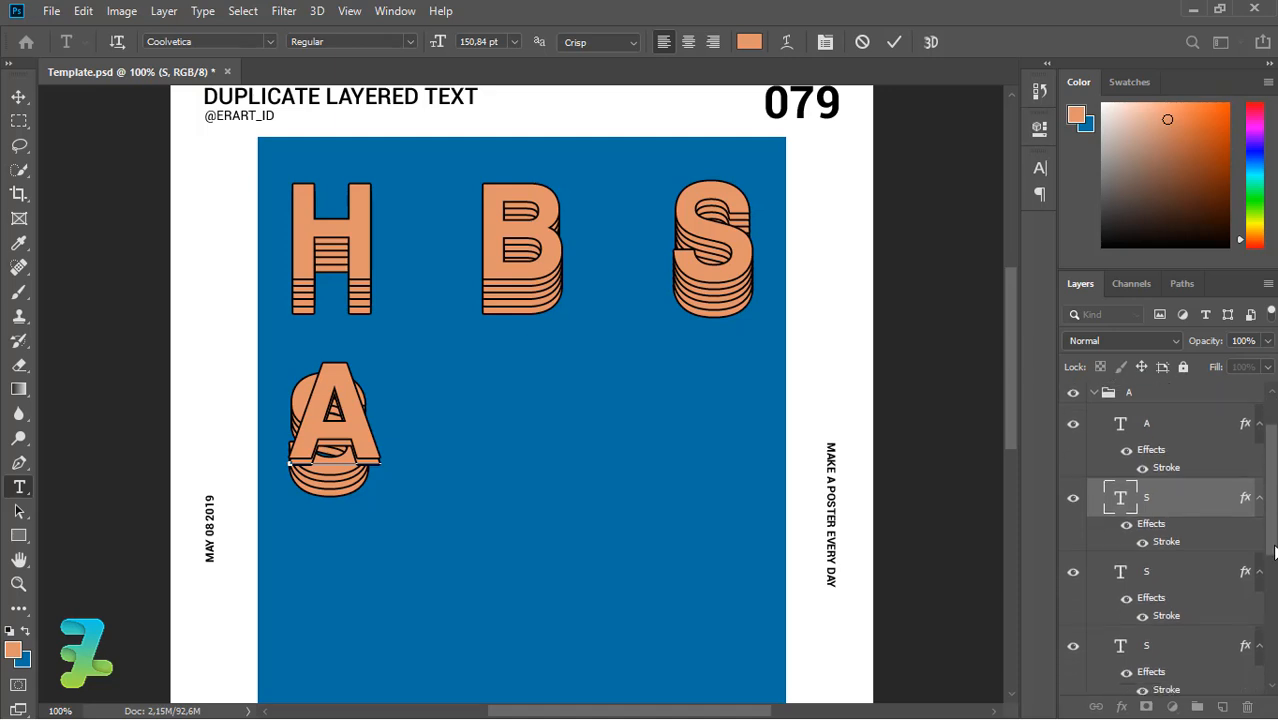
{"action": "key", "text": "ctrl+Return"}
Step: Replace the S with A in the third and fourth text layers of the A group
{"action": "left_click", "coordinate": [1119, 534]}
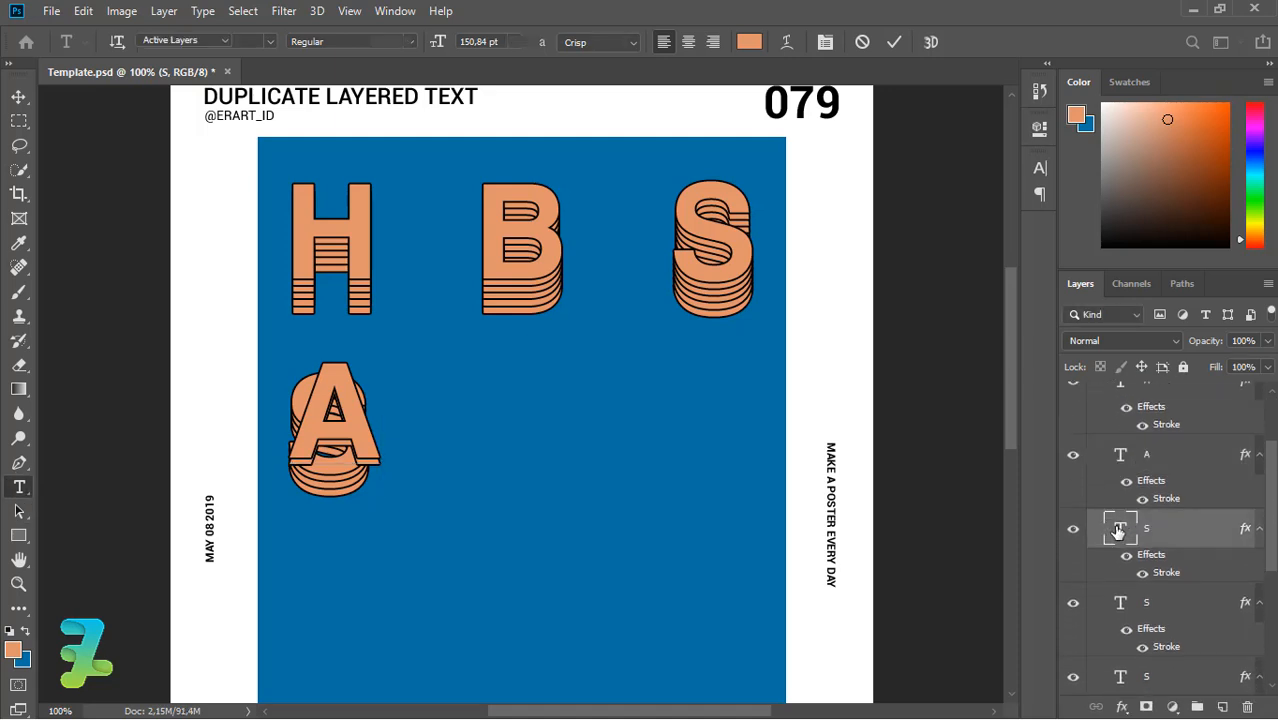
{"action": "double_click", "coordinate": [1120, 540]}
{"action": "type", "text": "A"}
{"action": "key", "text": "ctrl+Return"}
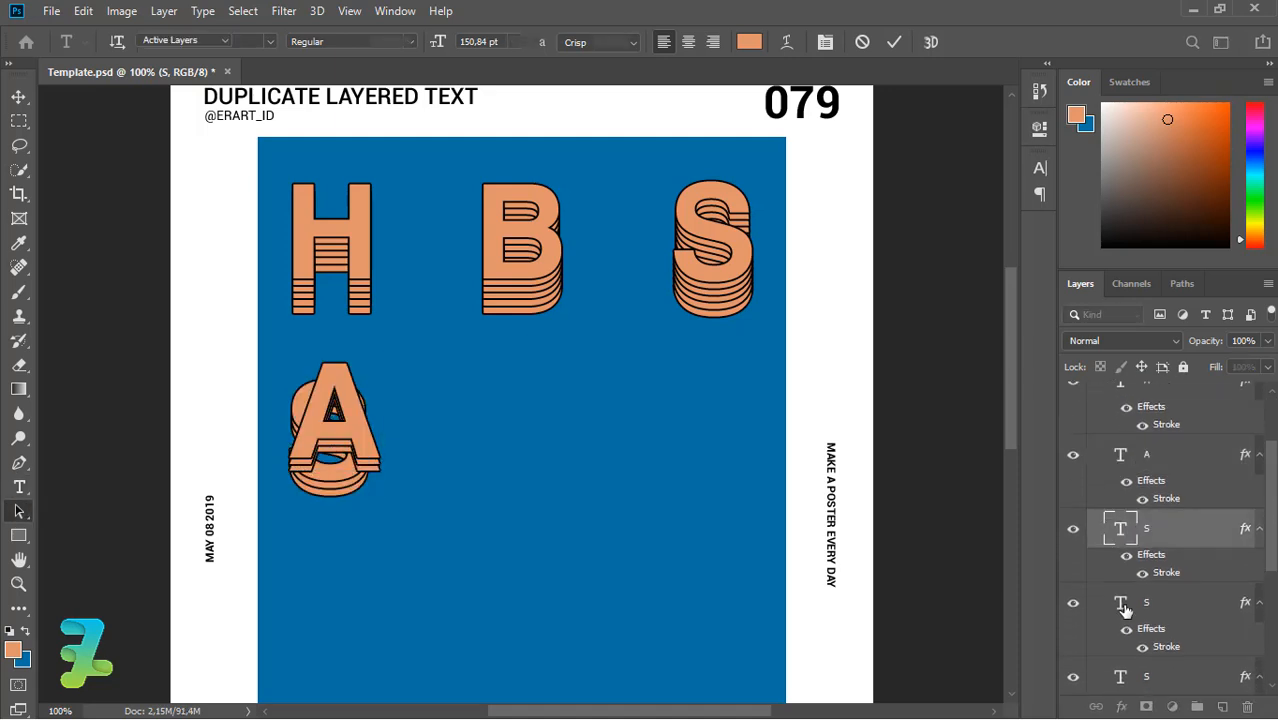
{"action": "left_click", "coordinate": [1124, 608]}
{"action": "double_click", "coordinate": [1124, 608]}
{"action": "type", "text": "A"}
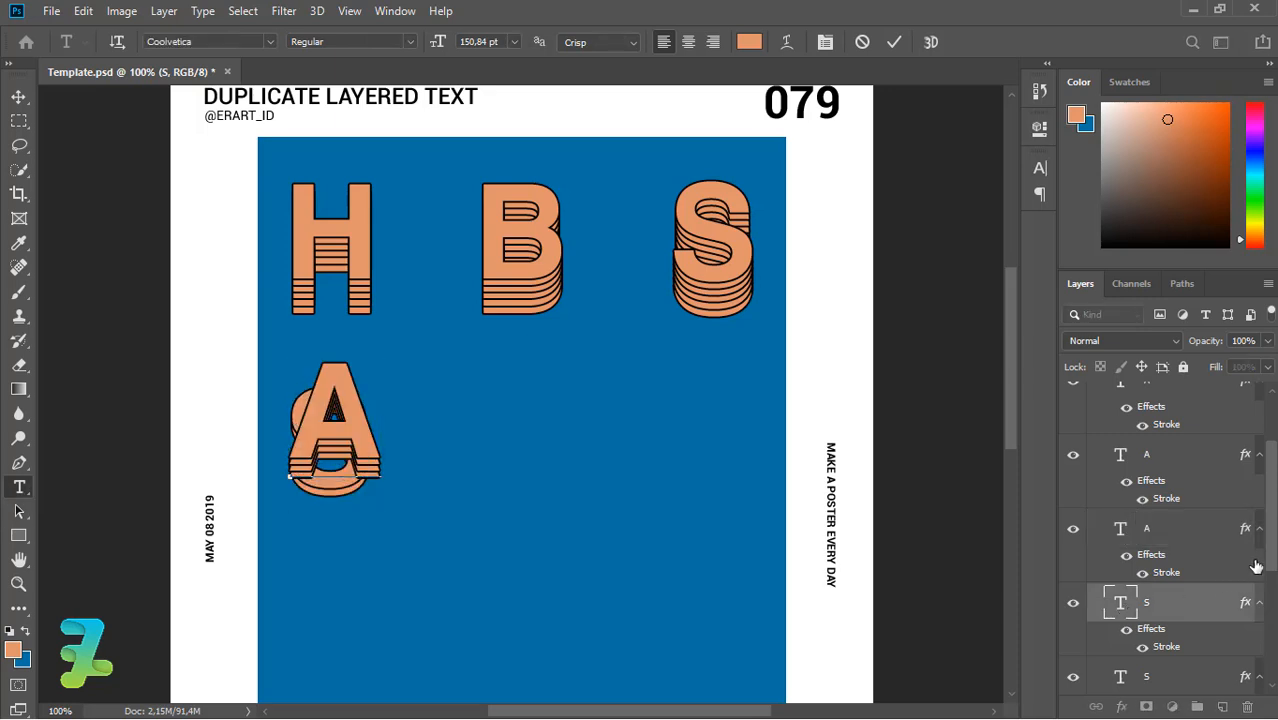
{"action": "scroll", "coordinate": [1160, 565], "scroll_direction": "down", "scroll_amount": 2}
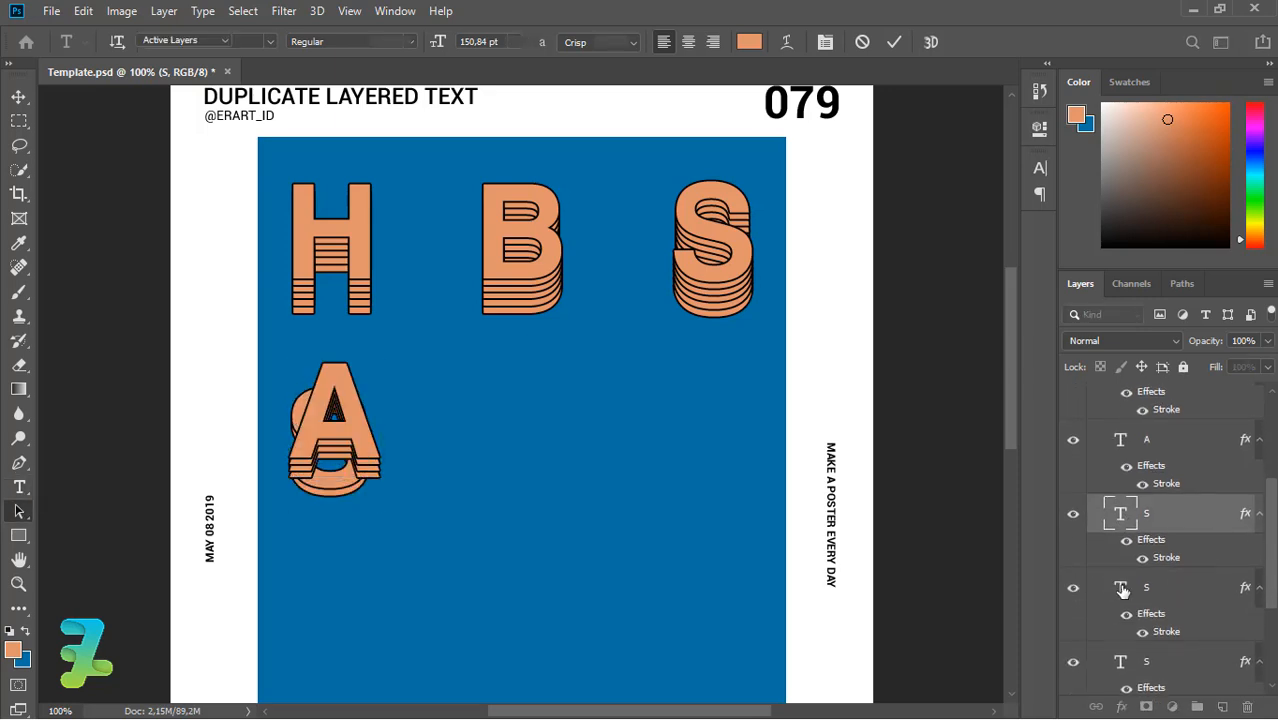
{"action": "key", "text": "ctrl+Return"}
Step: Replace the S with A in the fifth text layer of the A group
{"action": "left_click", "coordinate": [1122, 591]}
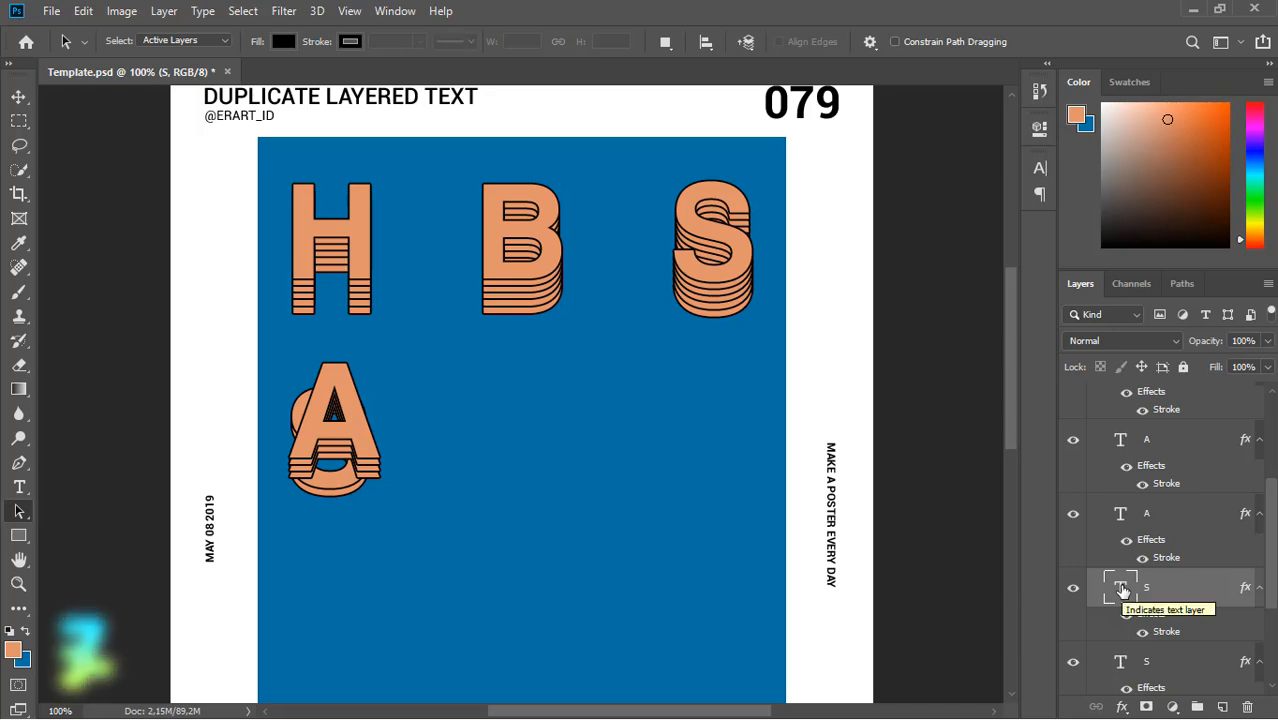
{"action": "scroll", "coordinate": [1276, 613], "scroll_direction": "down", "scroll_amount": 2}
{"action": "scroll", "coordinate": [1276, 613], "scroll_direction": "down", "scroll_amount": 1}
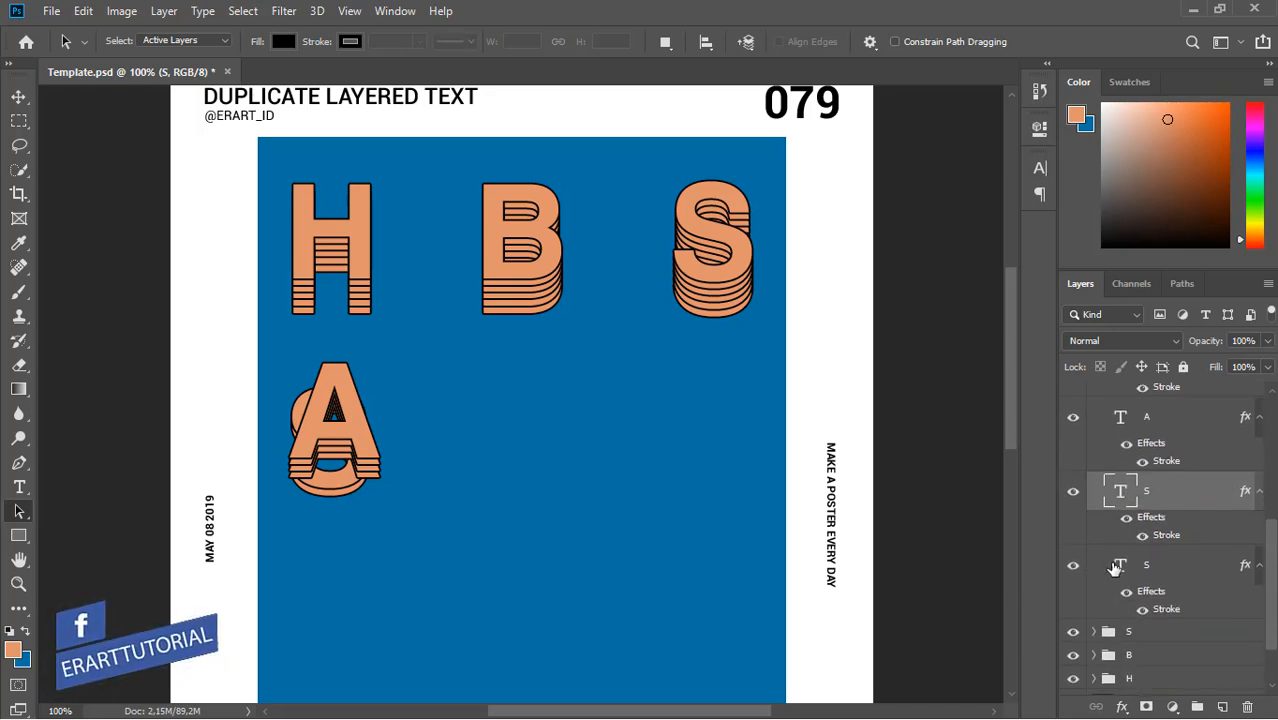
{"action": "double_click", "coordinate": [1130, 490]}
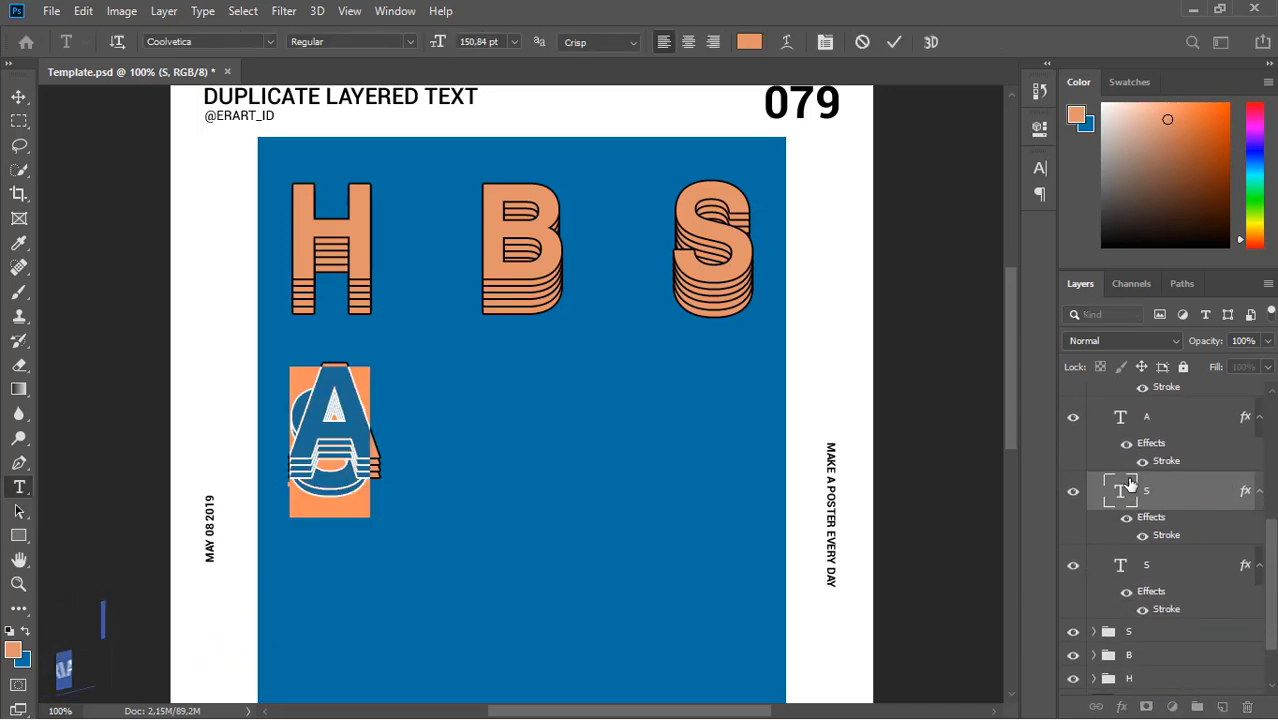
{"action": "key", "text": "Escape"}
{"action": "key", "text": "a"}
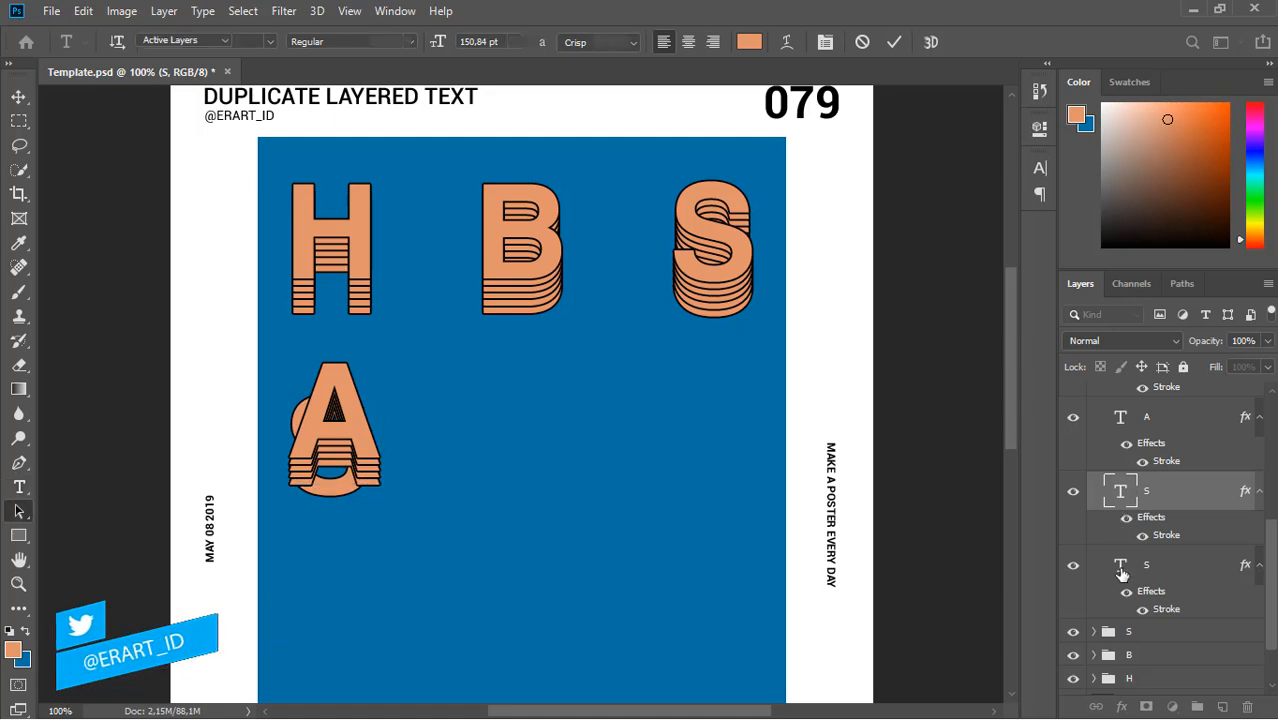
Step: Replace the S with A in the bottommost text layer of the A group and collapse the group
{"action": "double_click", "coordinate": [1122, 573]}
{"action": "type", "text": "A"}
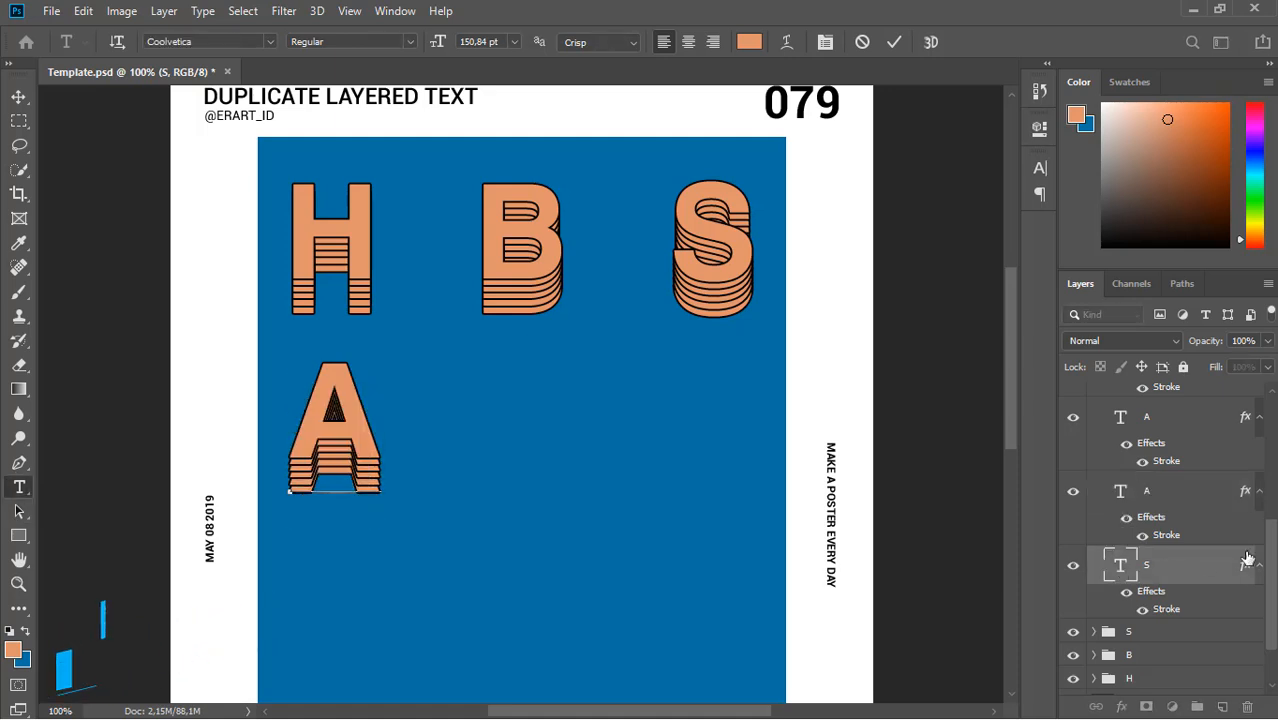
{"action": "key", "text": "Escape"}
{"action": "scroll", "coordinate": [1262, 450], "scroll_direction": "up", "scroll_amount": 5}
{"action": "key", "text": "a"}
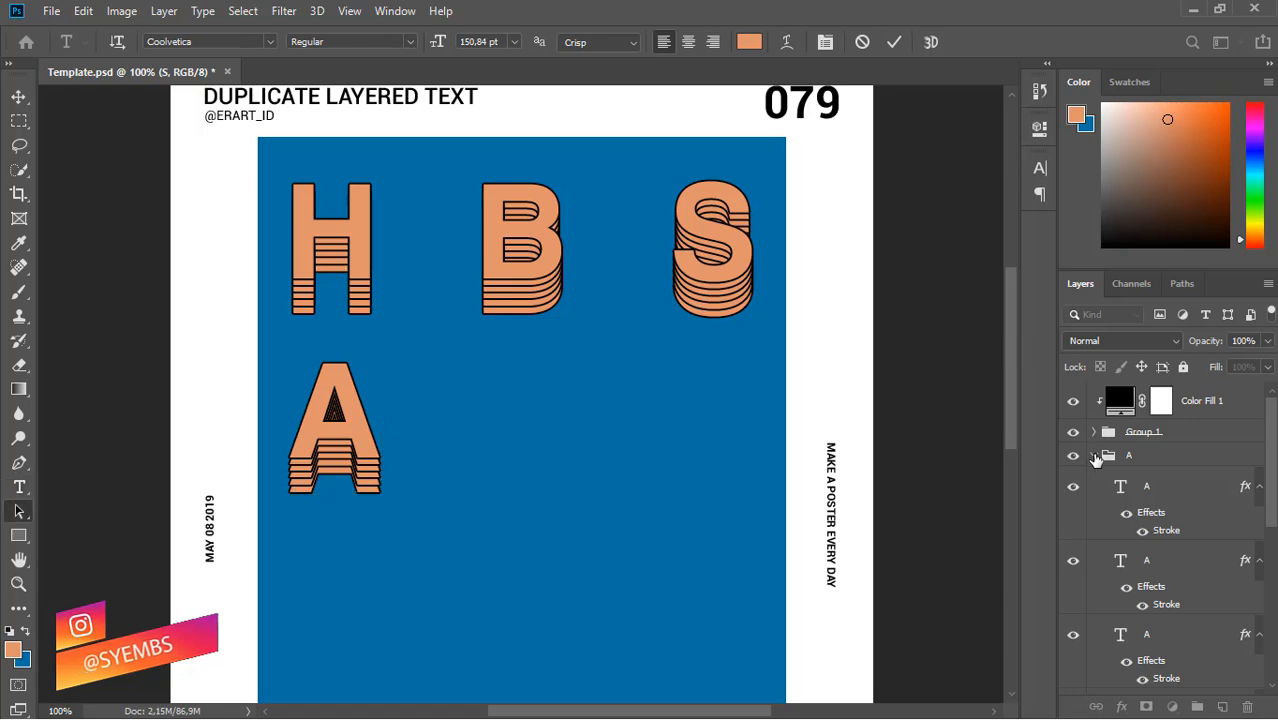
{"action": "left_click", "coordinate": [1097, 459]}
Step: Duplicate the A group, place the copy directly below the B, and rename it "-"
{"action": "key", "text": "ctrl+j"}
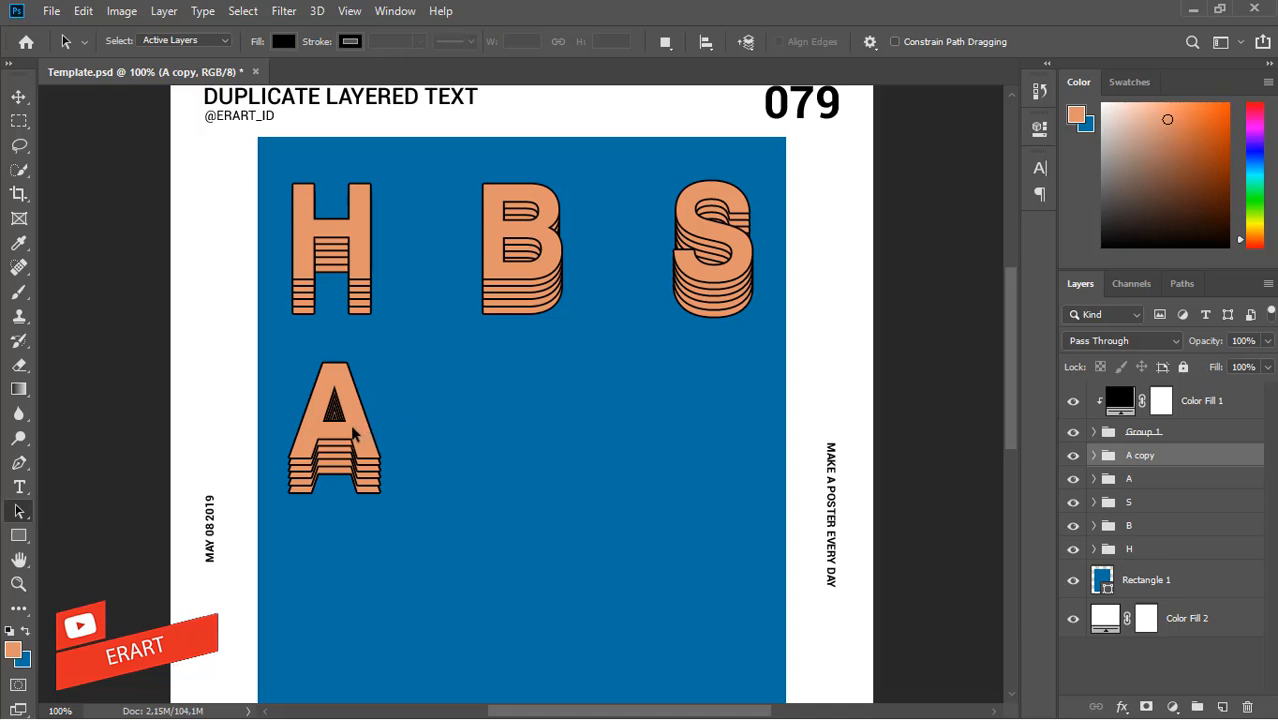
{"action": "left_click", "coordinate": [18, 99]}
{"action": "left_click_drag", "start_coordinate": [368, 433], "coordinate": [545, 442]}
{"action": "key", "text": "ctrl"}
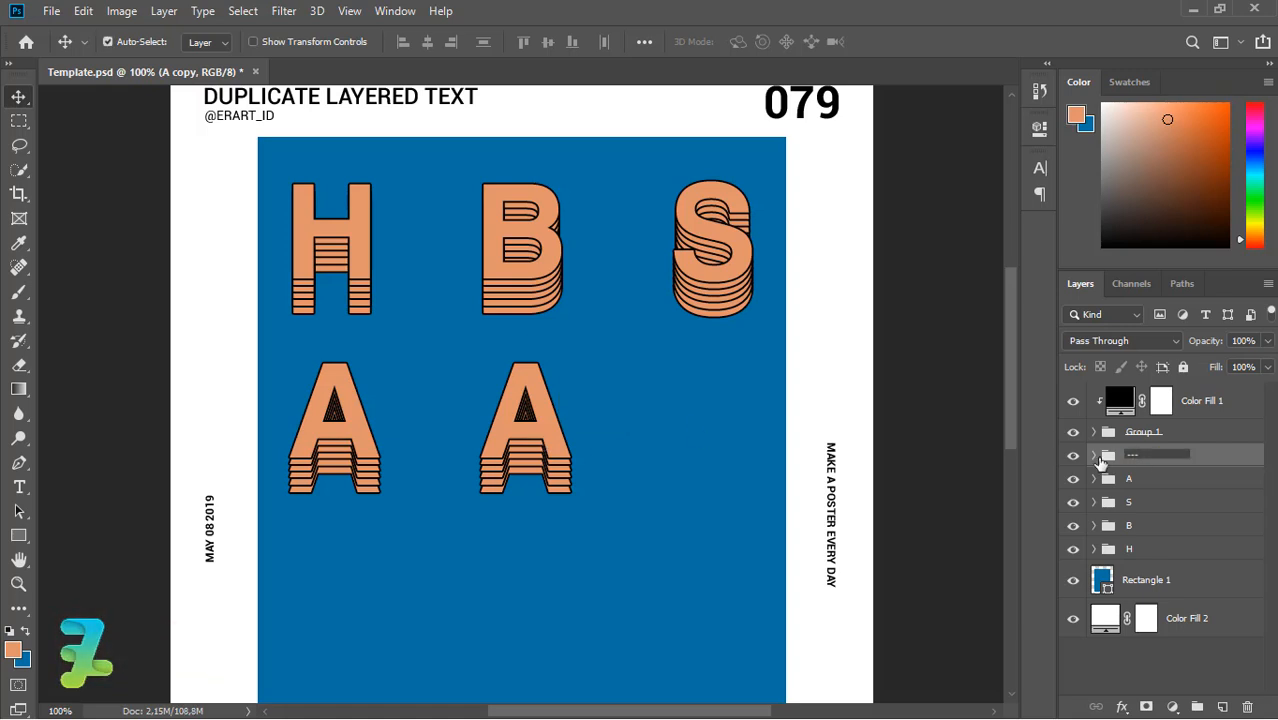
Step: Replace the A with "-" in the two uppermost text layers of the dash group
{"action": "left_click", "coordinate": [1094, 456]}
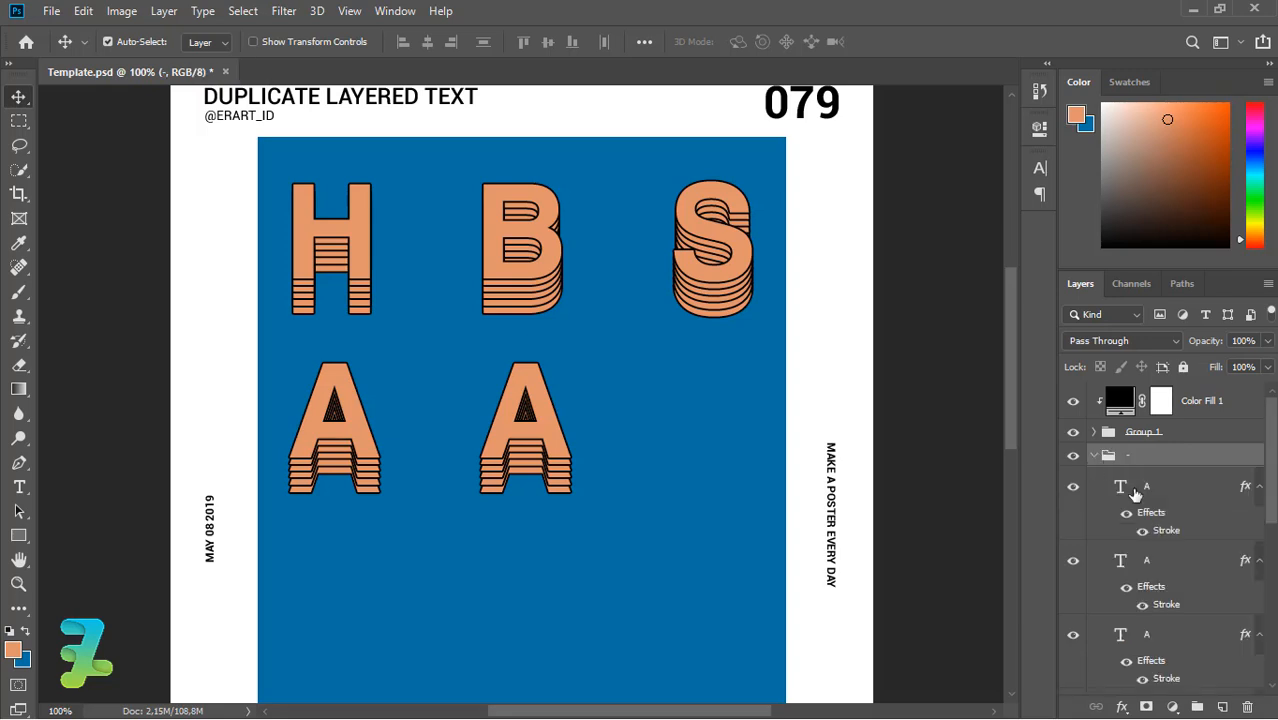
{"action": "double_click", "coordinate": [1120, 488]}
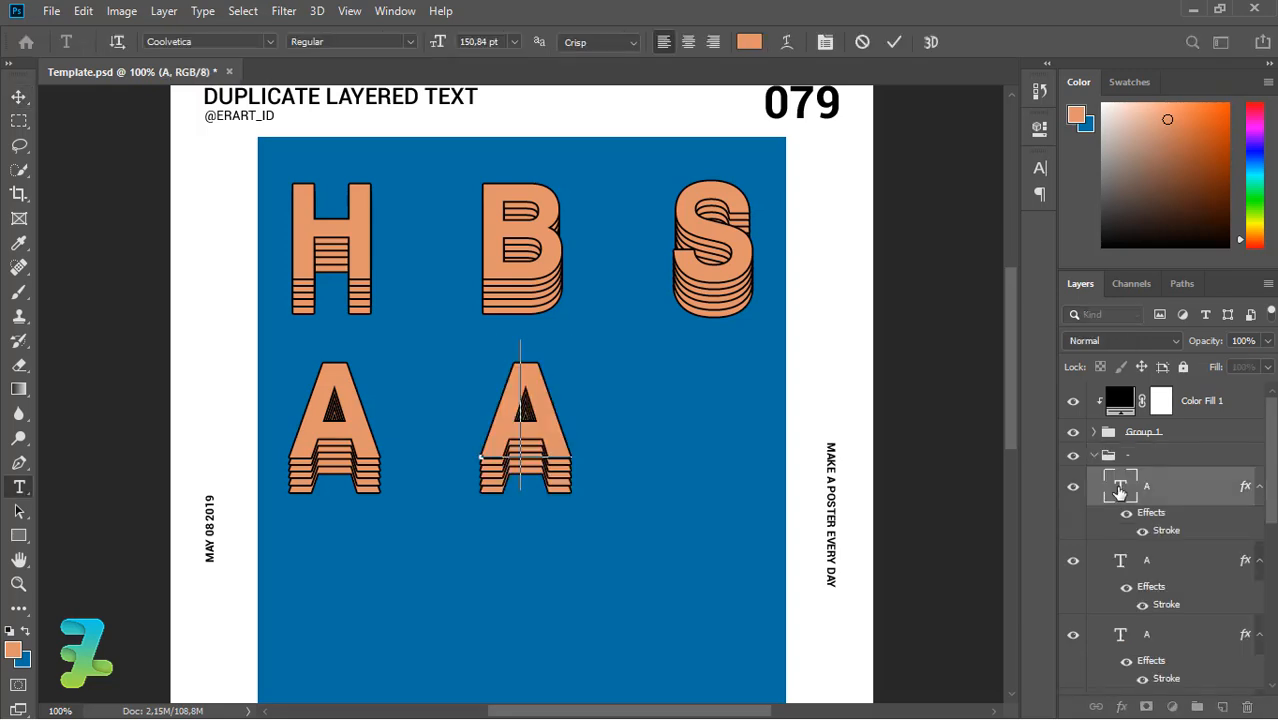
{"action": "double_click", "coordinate": [1118, 562]}
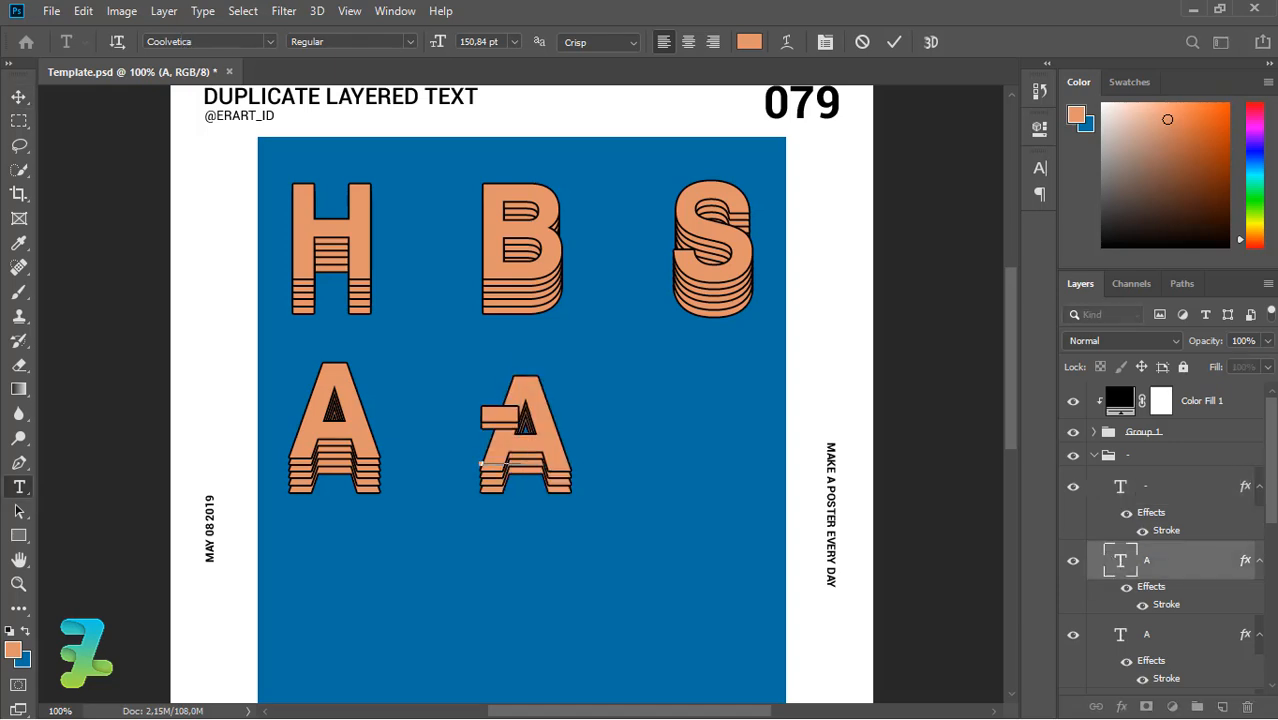
{"action": "scroll", "coordinate": [1150, 540], "scroll_direction": "down", "scroll_amount": 3}
{"action": "key", "text": "ctrl+Return"}
{"action": "key", "text": "v"}
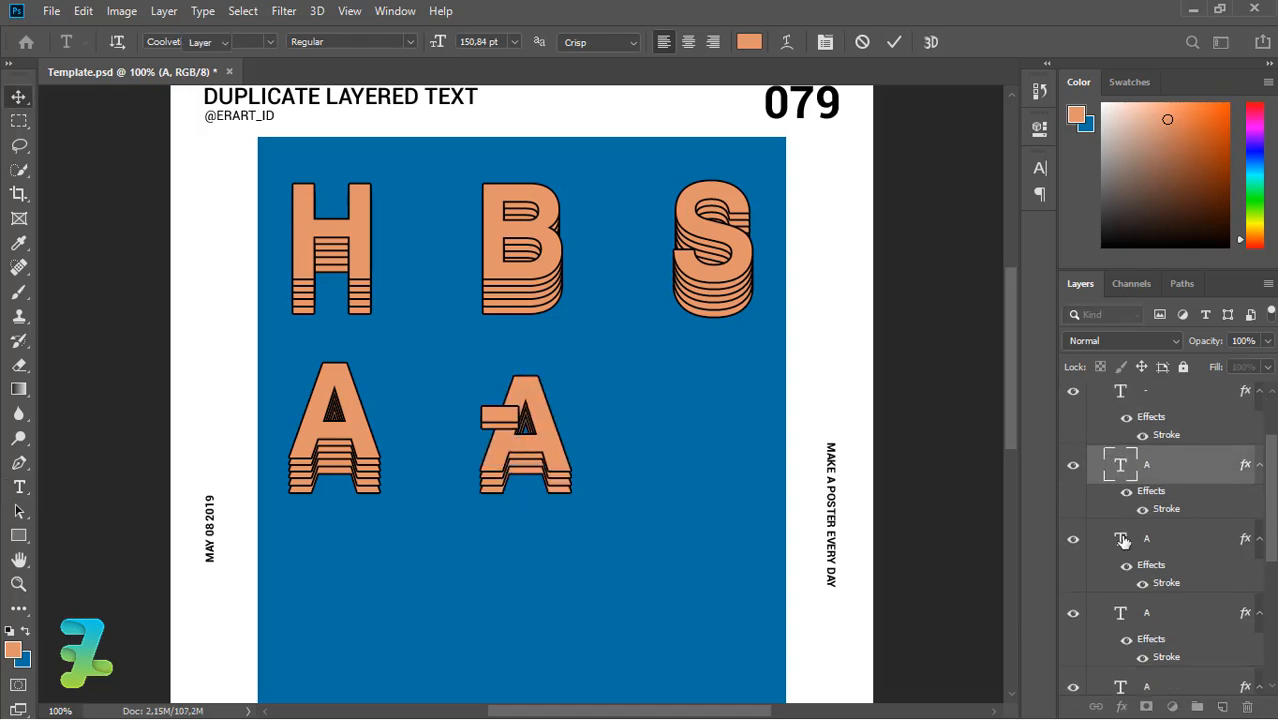
Step: Change the third and fourth text layers of the dash group from A to "-"
{"action": "left_click", "coordinate": [1122, 540]}
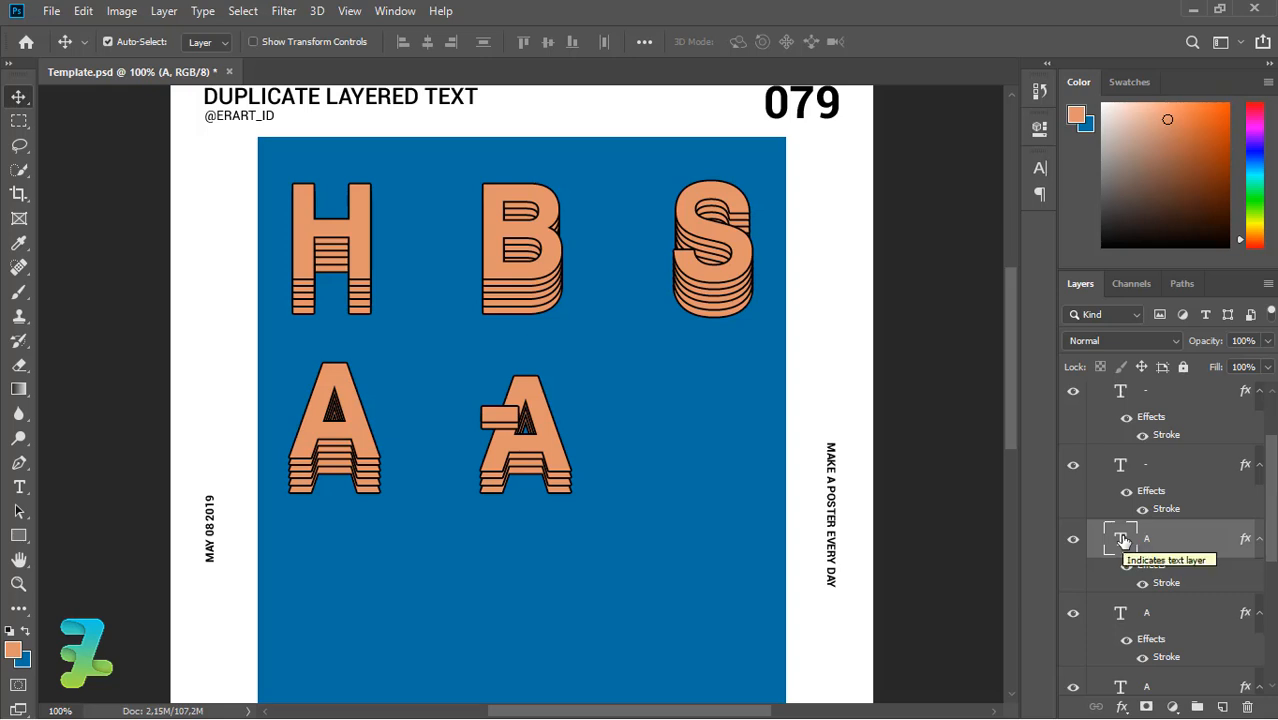
{"action": "double_click", "coordinate": [1122, 540]}
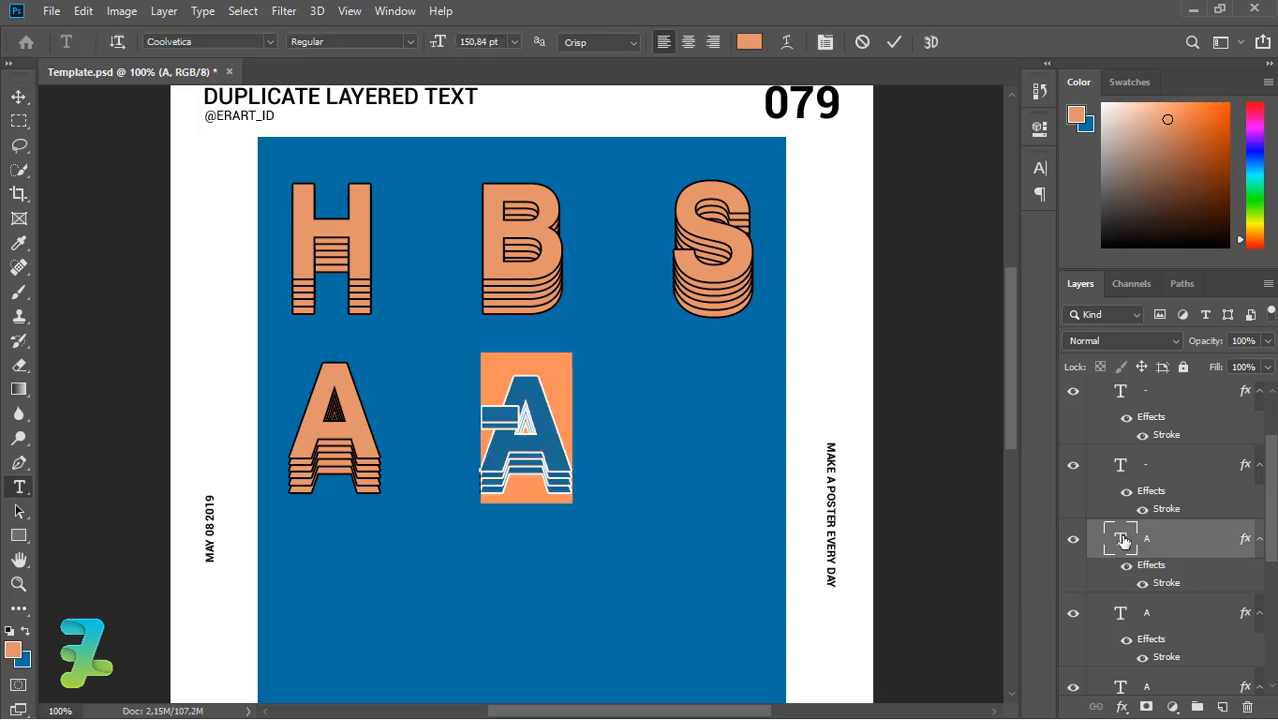
{"action": "type", "text": "A"}
{"action": "double_click", "coordinate": [1117, 627]}
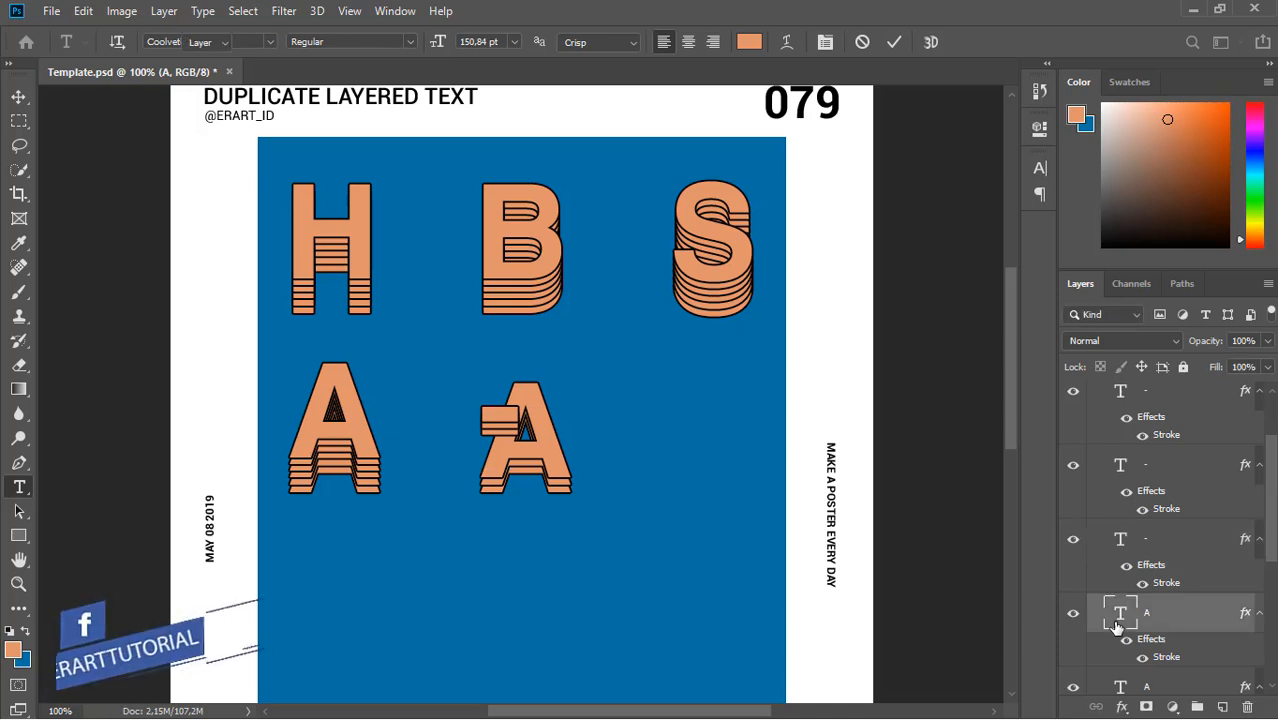
{"action": "type", "text": "-"}
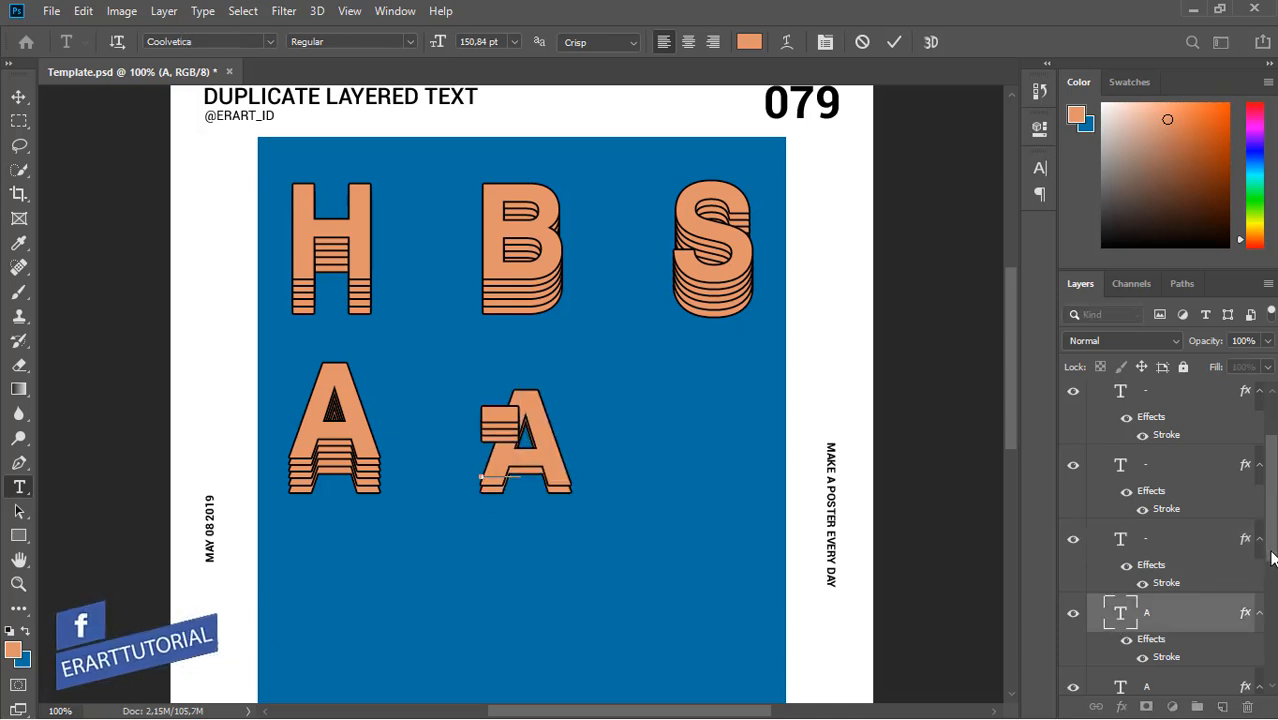
{"action": "scroll", "coordinate": [1272, 558], "scroll_direction": "down", "scroll_amount": 1}
{"action": "key", "text": "Escape"}
{"action": "key", "text": "v"}
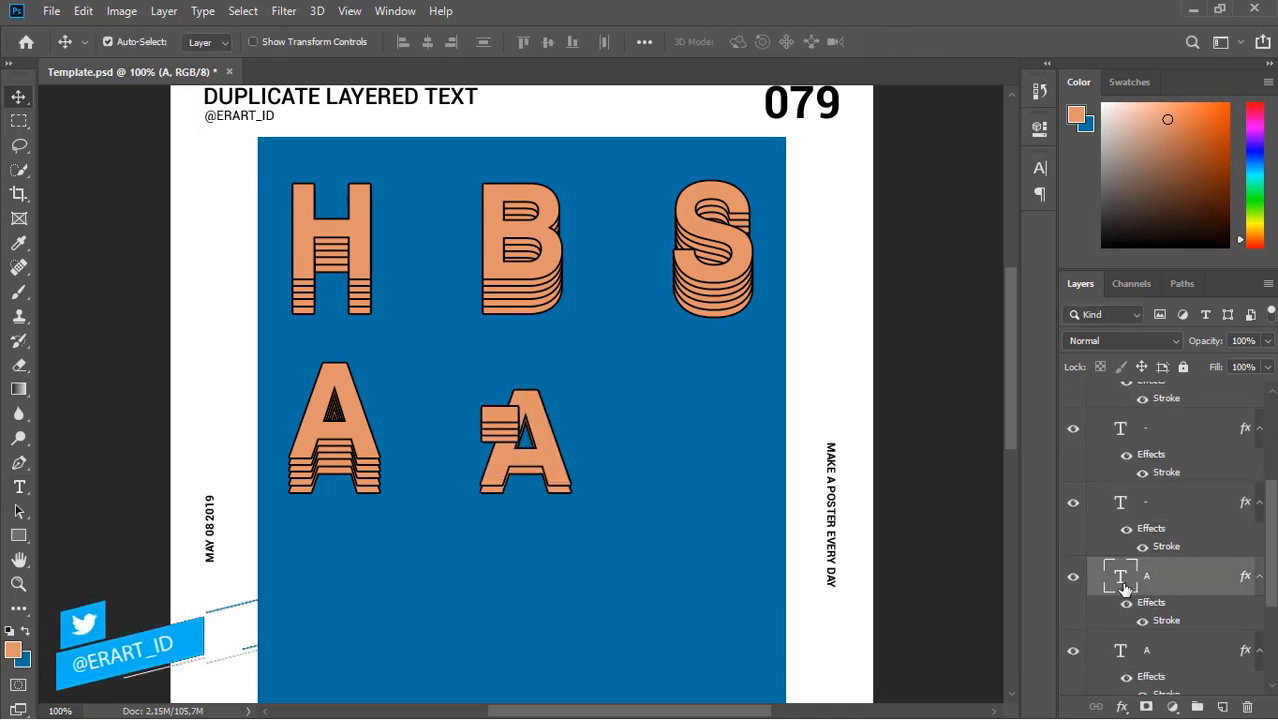
Step: Change the bottommost text layer of the dash group to "-"
{"action": "double_click", "coordinate": [1120, 650]}
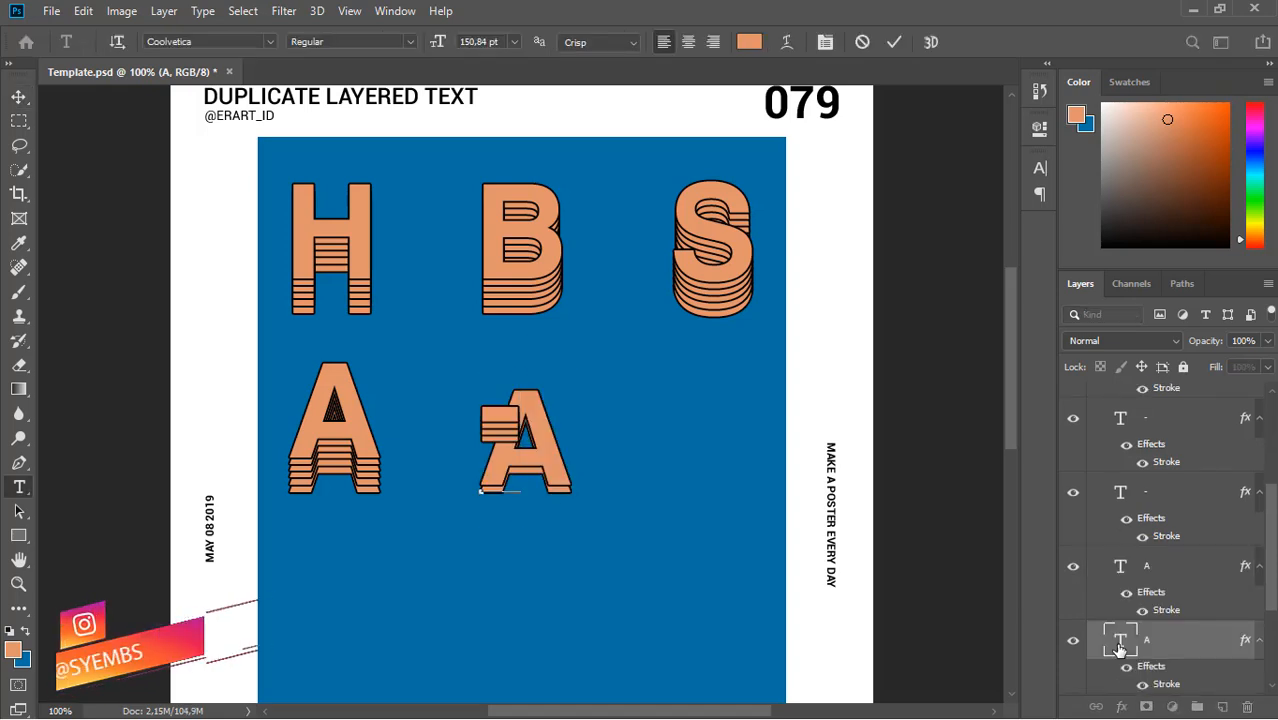
{"action": "scroll", "coordinate": [1268, 594], "scroll_direction": "down", "scroll_amount": 2}
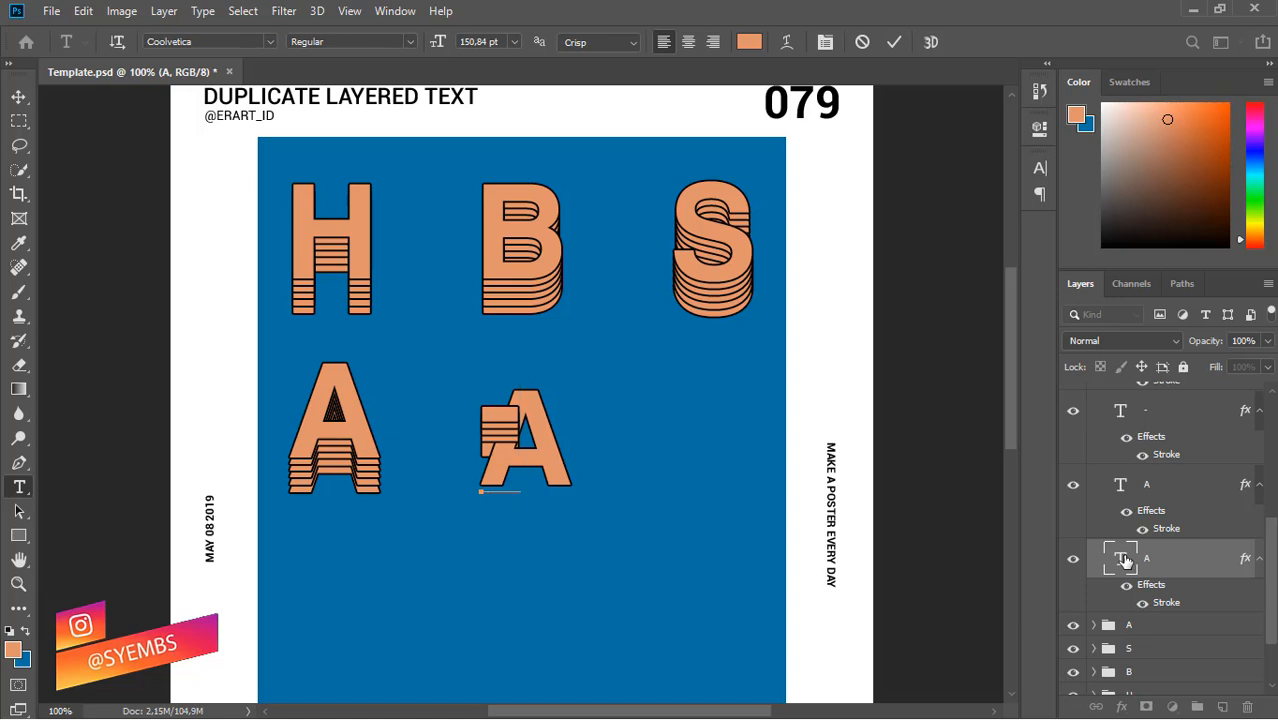
{"action": "key", "text": "Escape"}
{"action": "key", "text": "v"}
{"action": "double_click", "coordinate": [1125, 560]}
{"action": "type", "text": "-"}
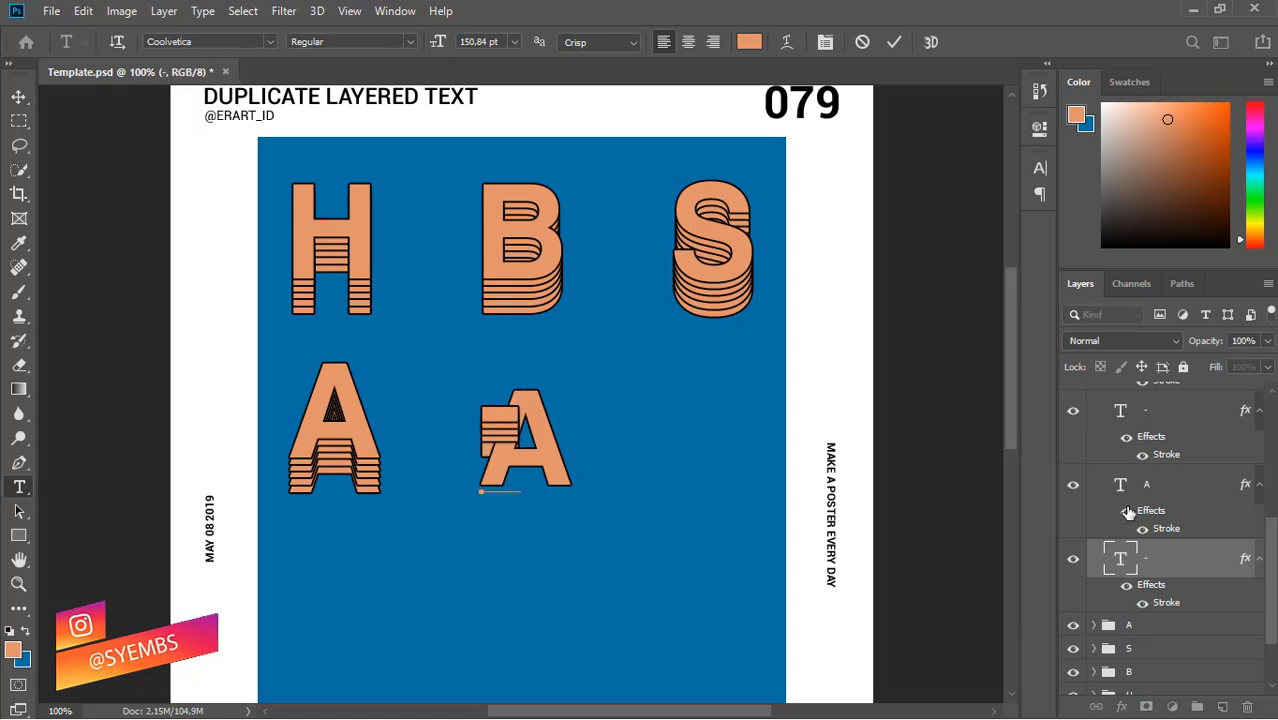
{"action": "key", "text": "Escape"}
{"action": "key", "text": "v"}
Step: Replace the remaining A with "-" in the fifth text layer of the dash group and collapse the group
{"action": "left_click", "coordinate": [1128, 490]}
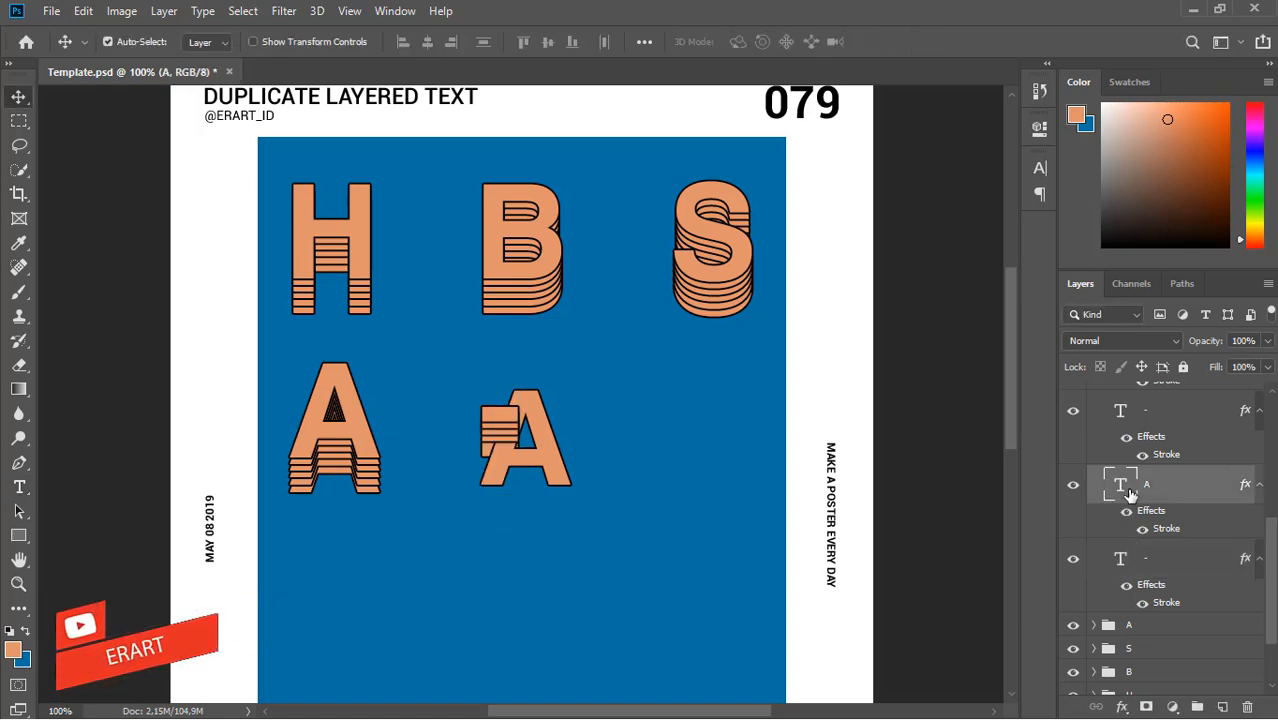
{"action": "double_click", "coordinate": [1128, 490]}
{"action": "key", "text": "BackSpace"}
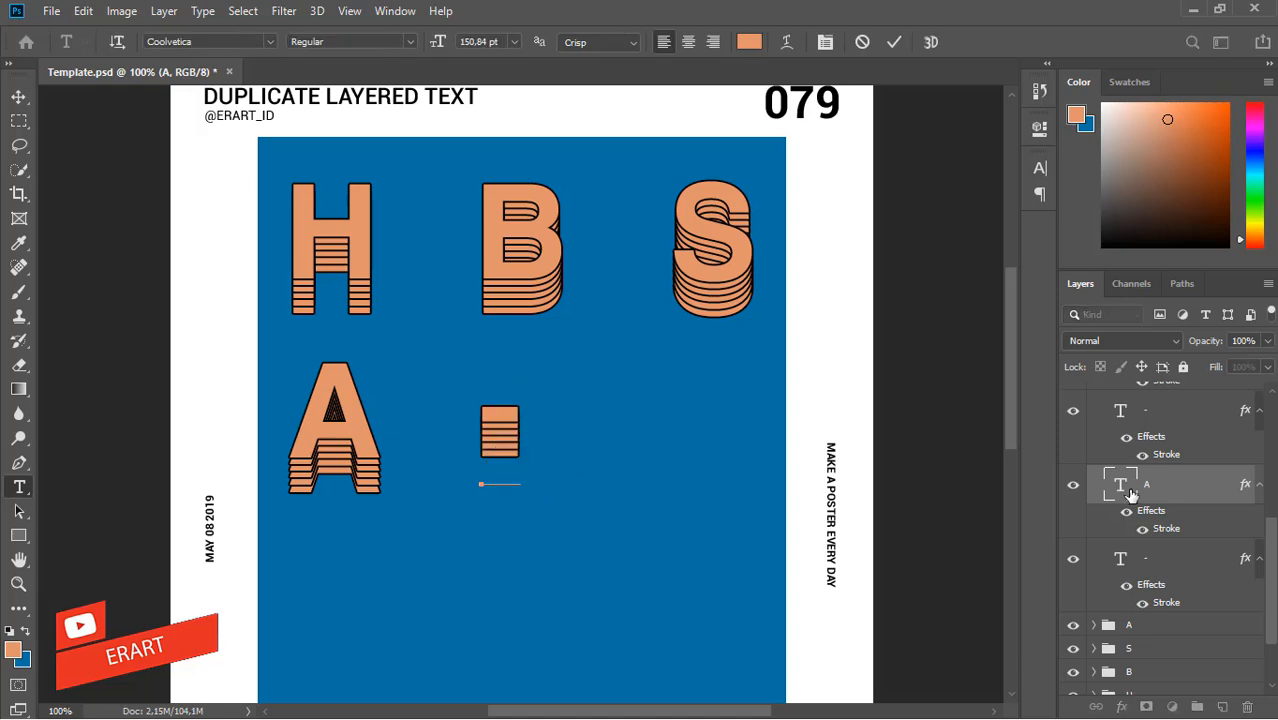
{"action": "left_click_drag", "start_coordinate": [1270, 543], "coordinate": [1270, 414]}
{"action": "type", "text": "-"}
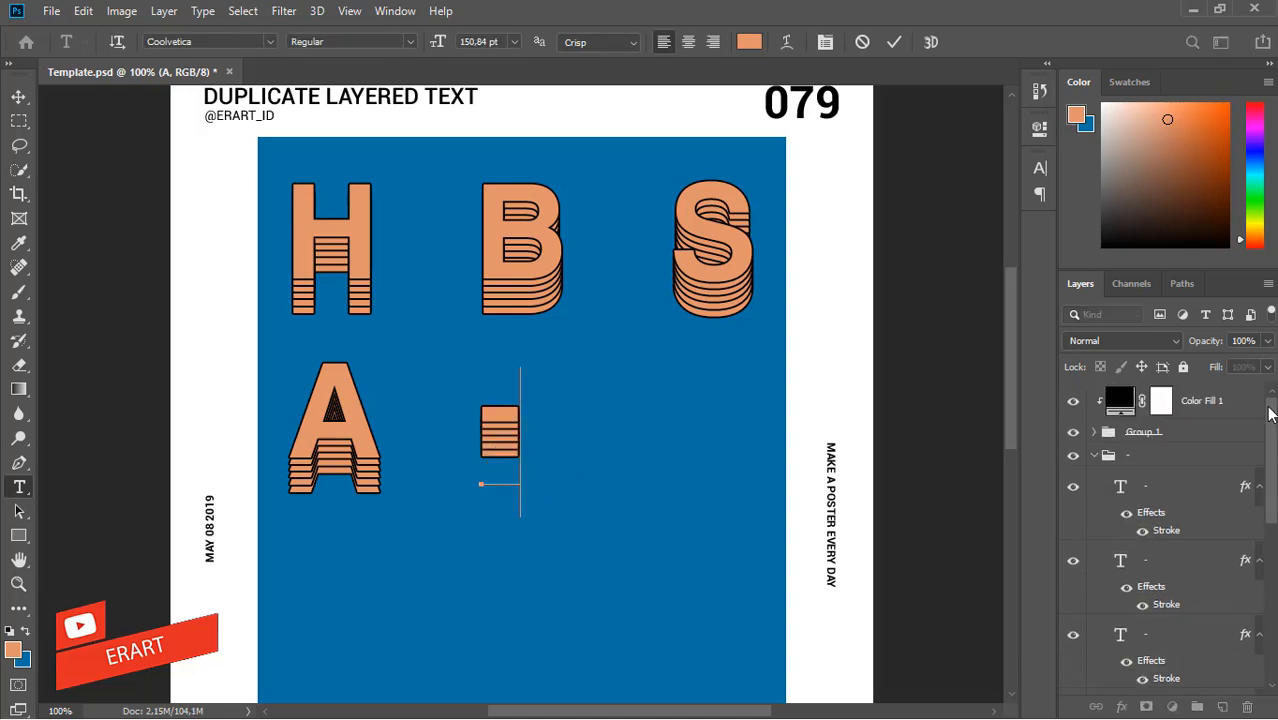
{"action": "key", "text": "Escape"}
{"action": "key", "text": "v"}
{"action": "left_click", "coordinate": [1094, 458]}
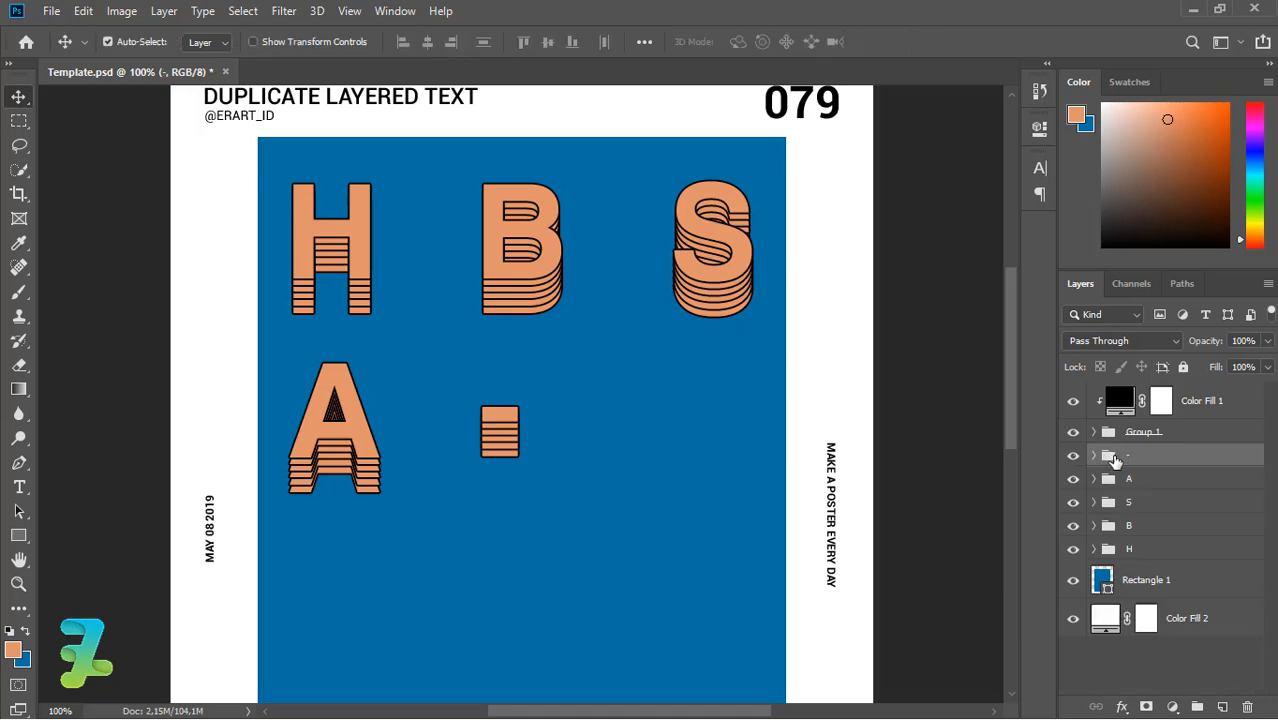
Step: Stretch the dash group horizontally to about 4.01 in wide so it spans from below the B to below the S
{"action": "key", "text": "ctrl+t"}
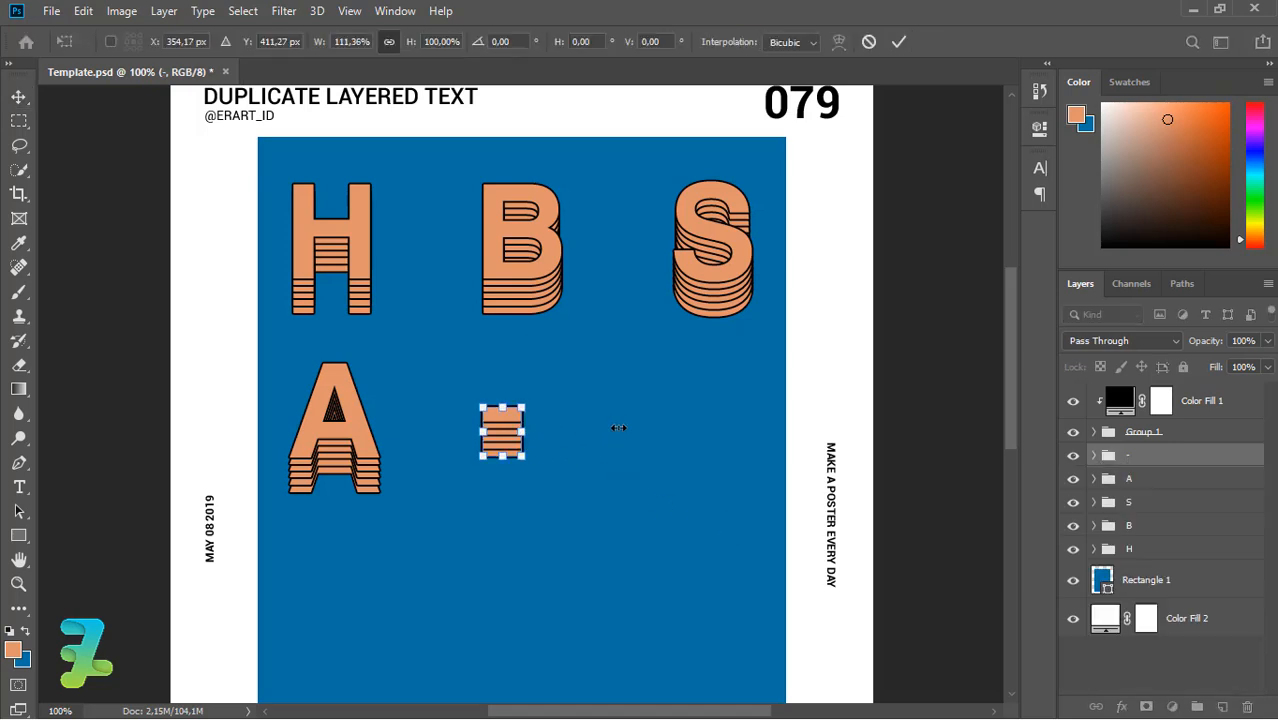
{"action": "left_click_drag", "start_coordinate": [619, 428], "coordinate": [752, 431]}
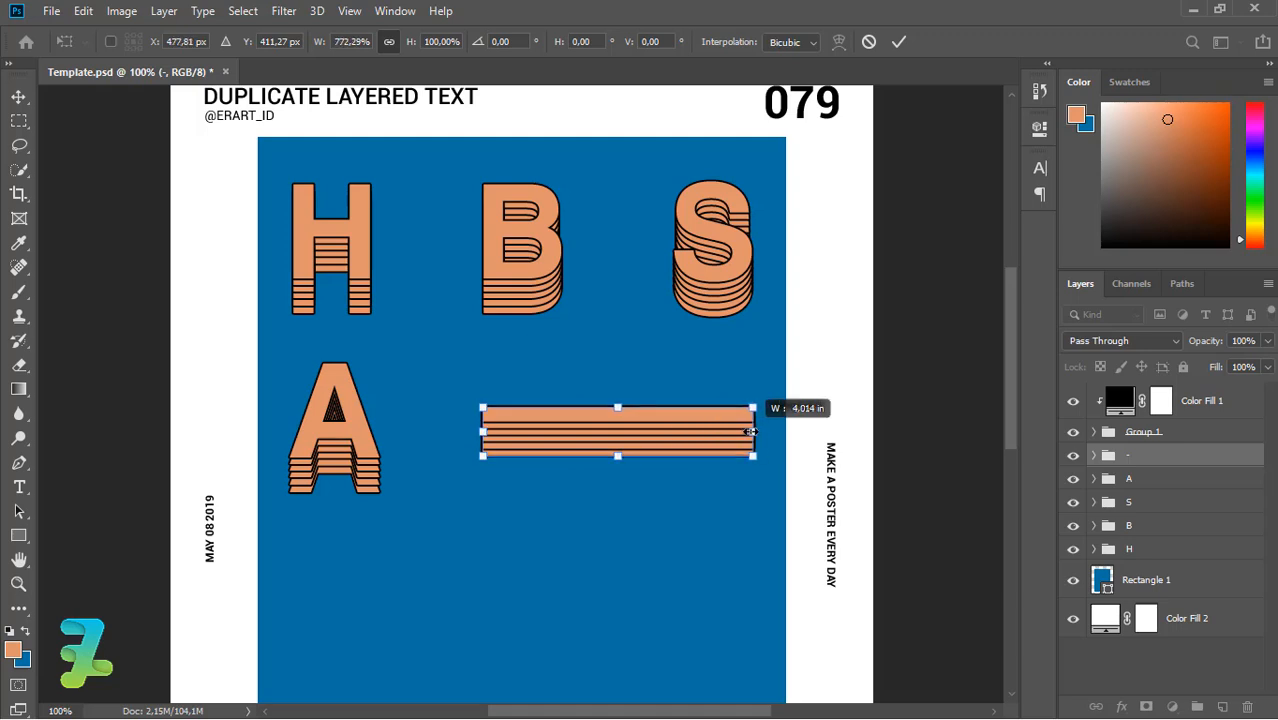
{"action": "left_click", "coordinate": [18, 97]}
Step: Duplicate the H, B and S groups together and move the copies above the dash group in the layer stack, just beneath Group 1
{"action": "key", "text": "ctrl+minus"}
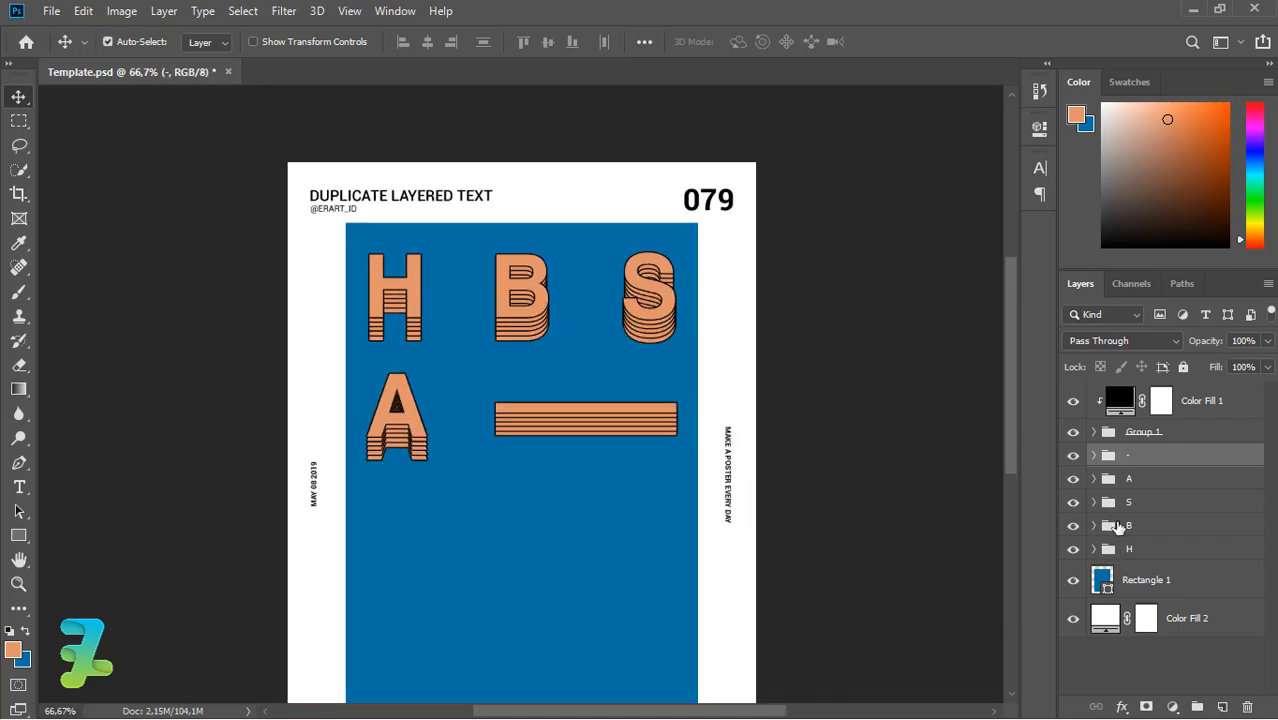
{"action": "left_click", "coordinate": [1128, 549]}
{"action": "left_click", "coordinate": [1132, 504], "text": "shift"}
{"action": "key", "text": "ctrl+j"}
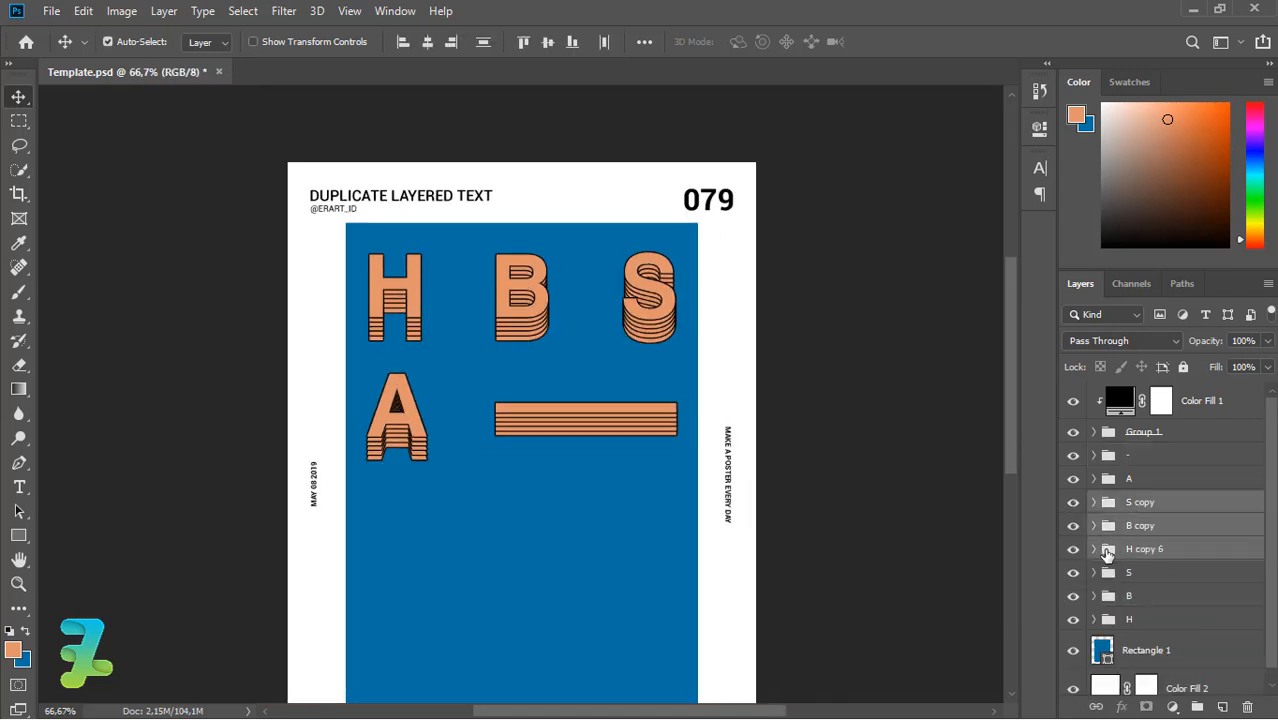
{"action": "left_click_drag", "start_coordinate": [1108, 553], "coordinate": [1133, 441]}
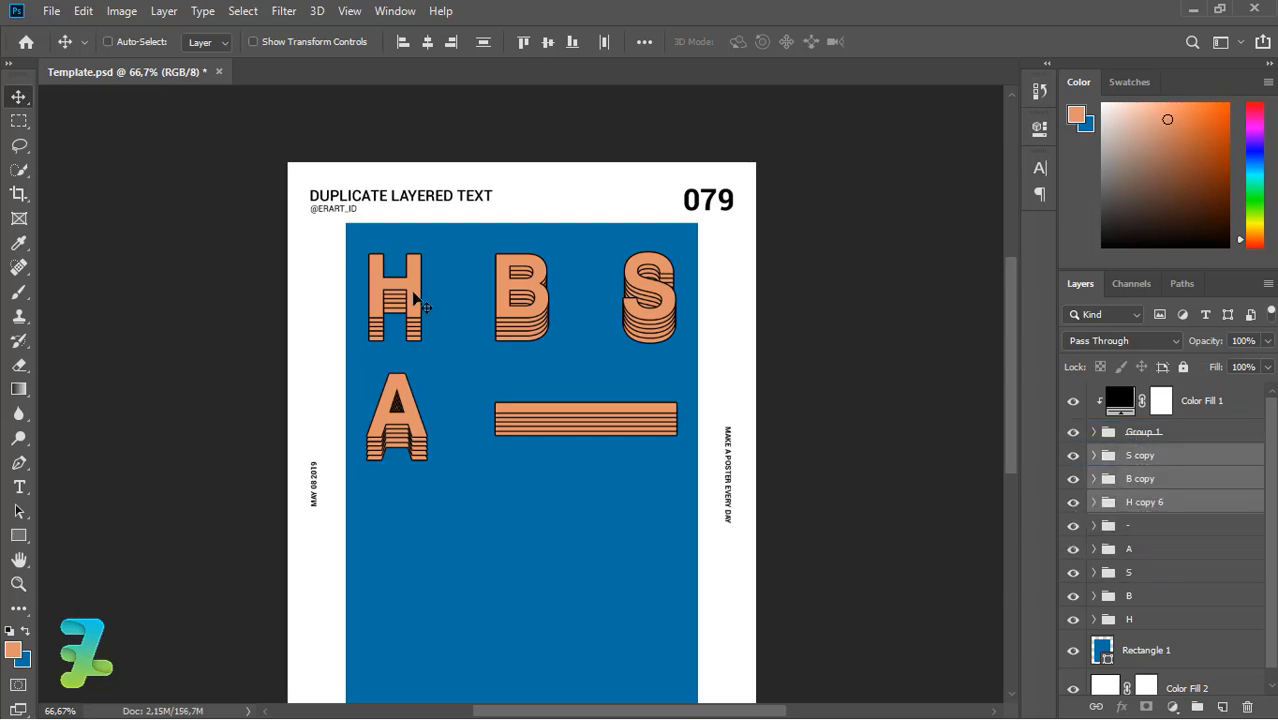
Step: Move the copied H, B and S groups straight down to form a third row beneath the A and the dash
{"action": "left_click_drag", "start_coordinate": [413, 297], "coordinate": [411, 537]}
{"action": "scroll", "coordinate": [1015, 437], "scroll_direction": "down", "scroll_amount": 3}
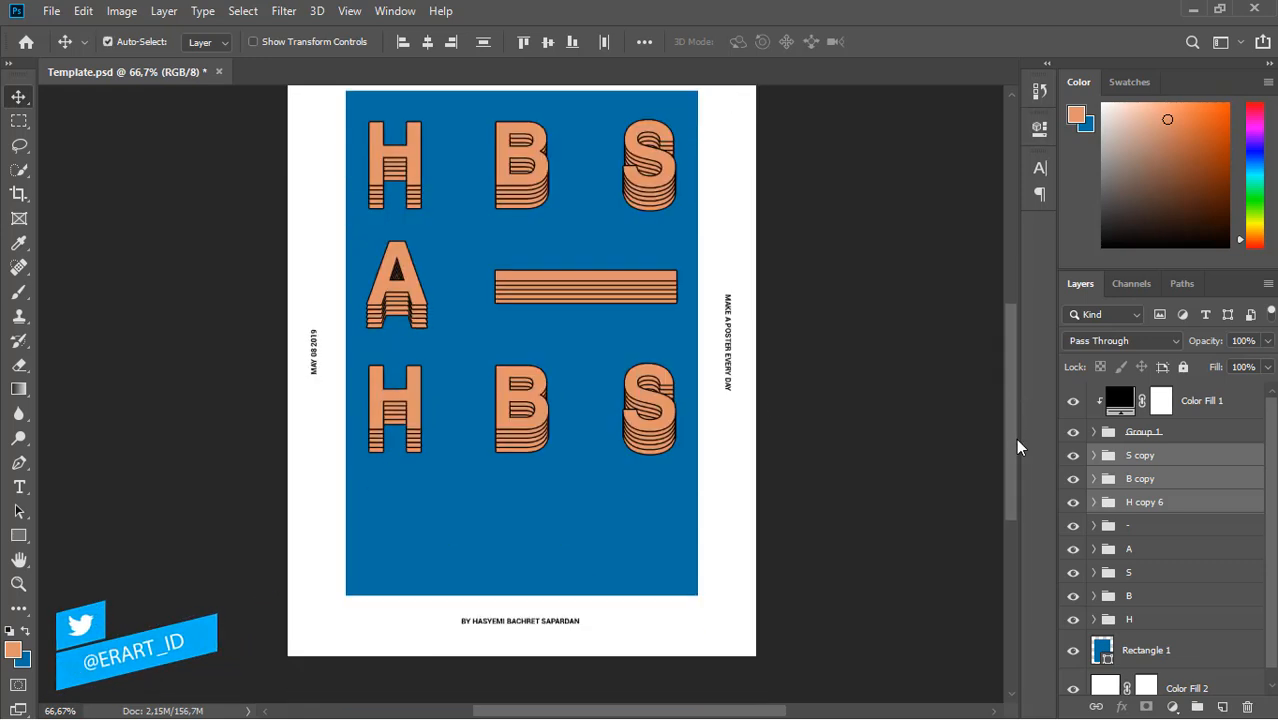
{"action": "scroll", "coordinate": [1015, 438], "scroll_direction": "up", "scroll_amount": 1}
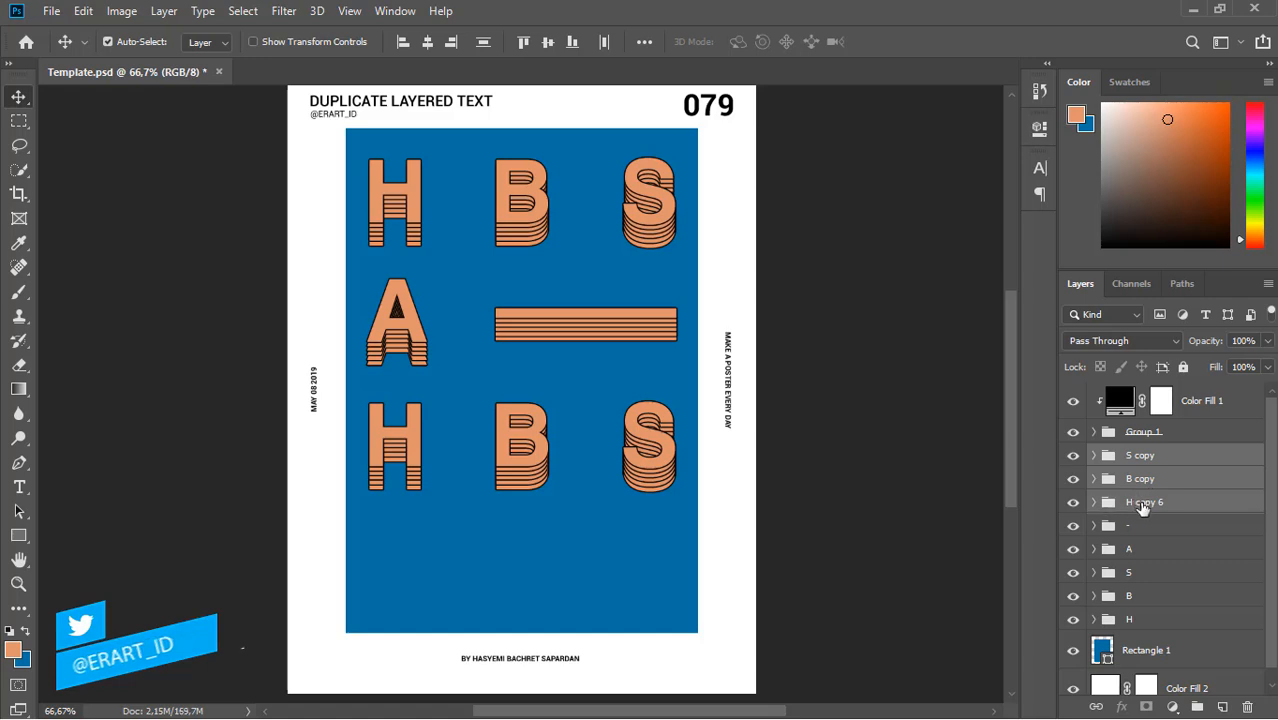
Step: Rename the copied H group in the third row N and change its uppermost text layer to N
{"action": "double_click", "coordinate": [1142, 503]}
{"action": "type", "text": "N"}
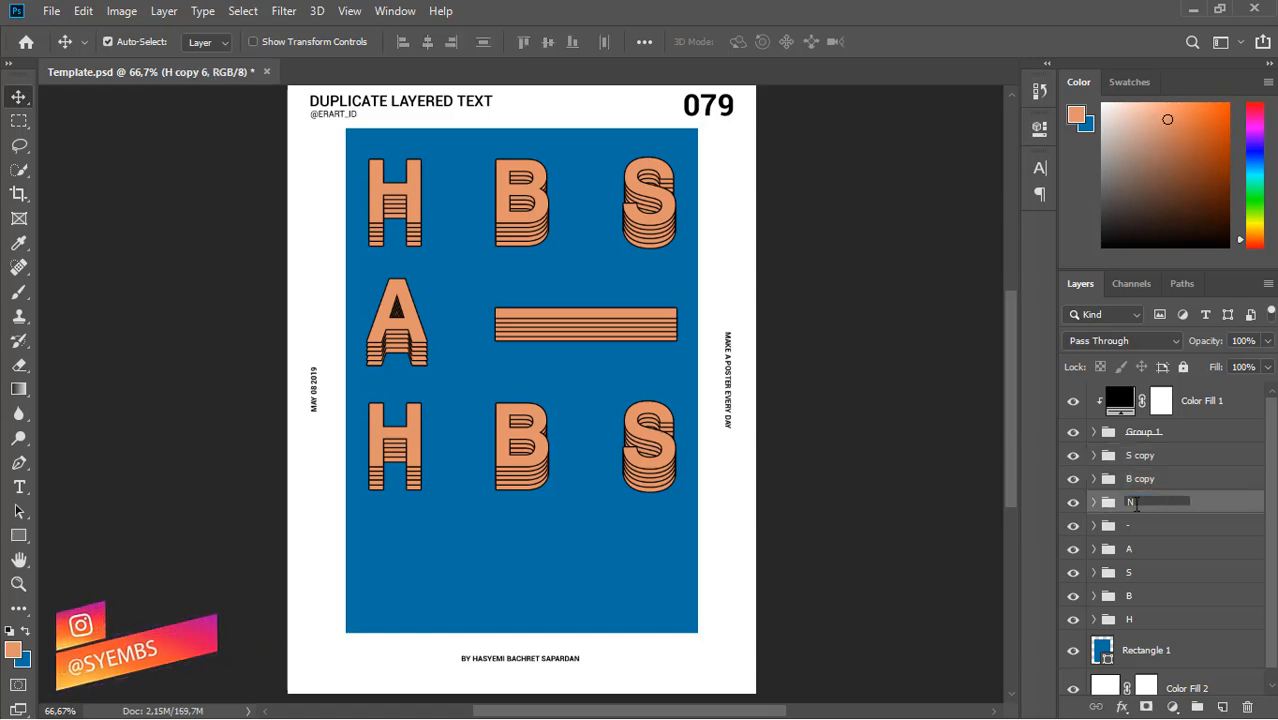
{"action": "left_click", "coordinate": [1094, 502]}
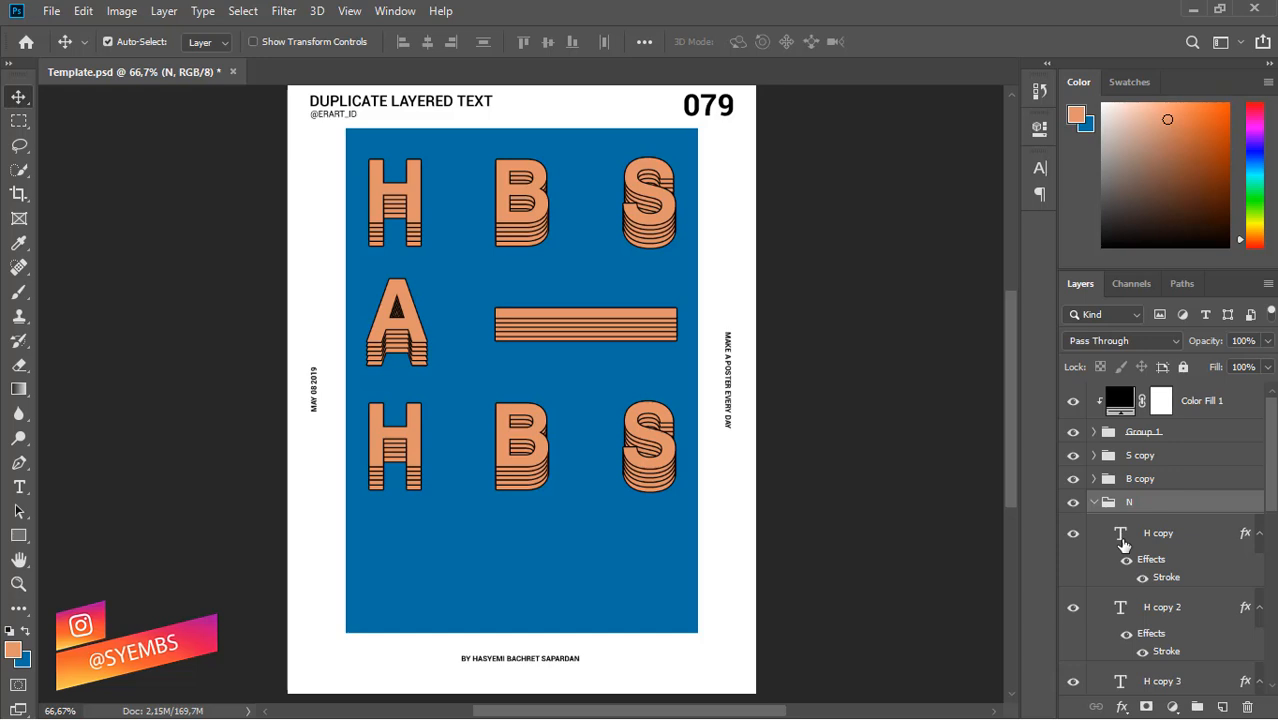
{"action": "double_click", "coordinate": [1121, 536]}
{"action": "type", "text": "N"}
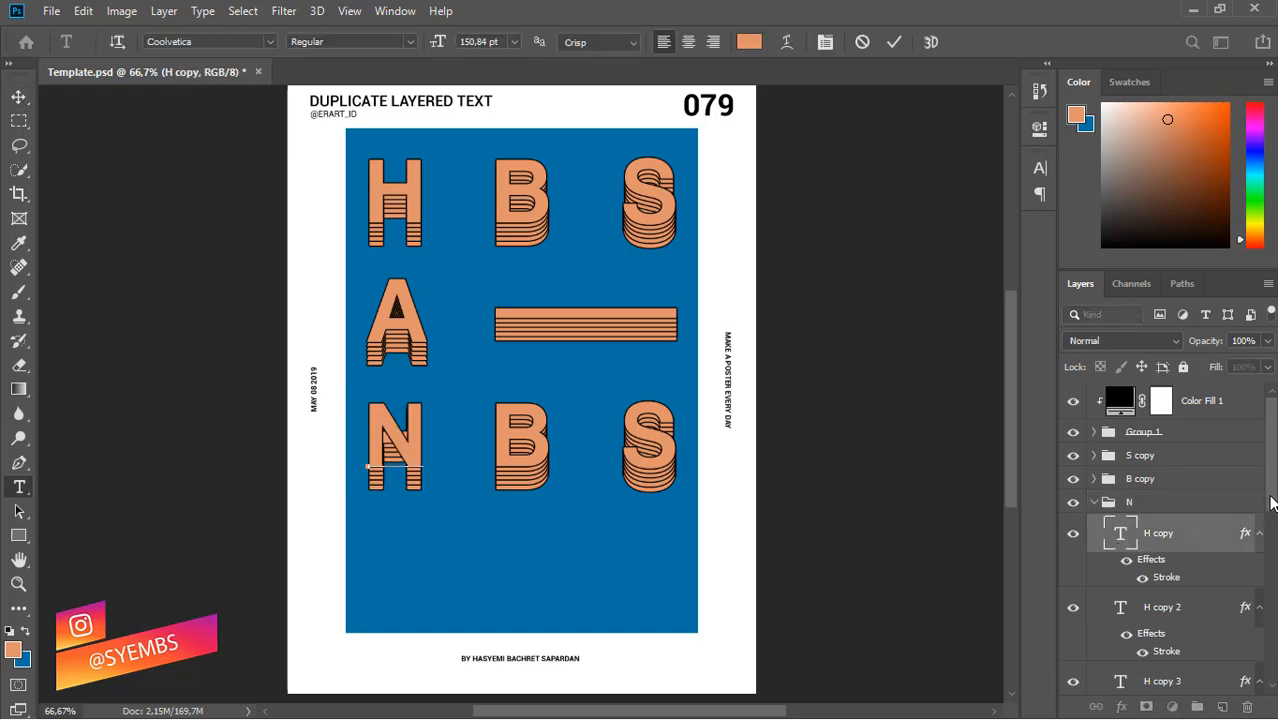
Step: Replace the H with N in the second and third text layers of the N group
{"action": "left_click_drag", "start_coordinate": [1271, 498], "coordinate": [1272, 528]}
{"action": "double_click", "coordinate": [1118, 530]}
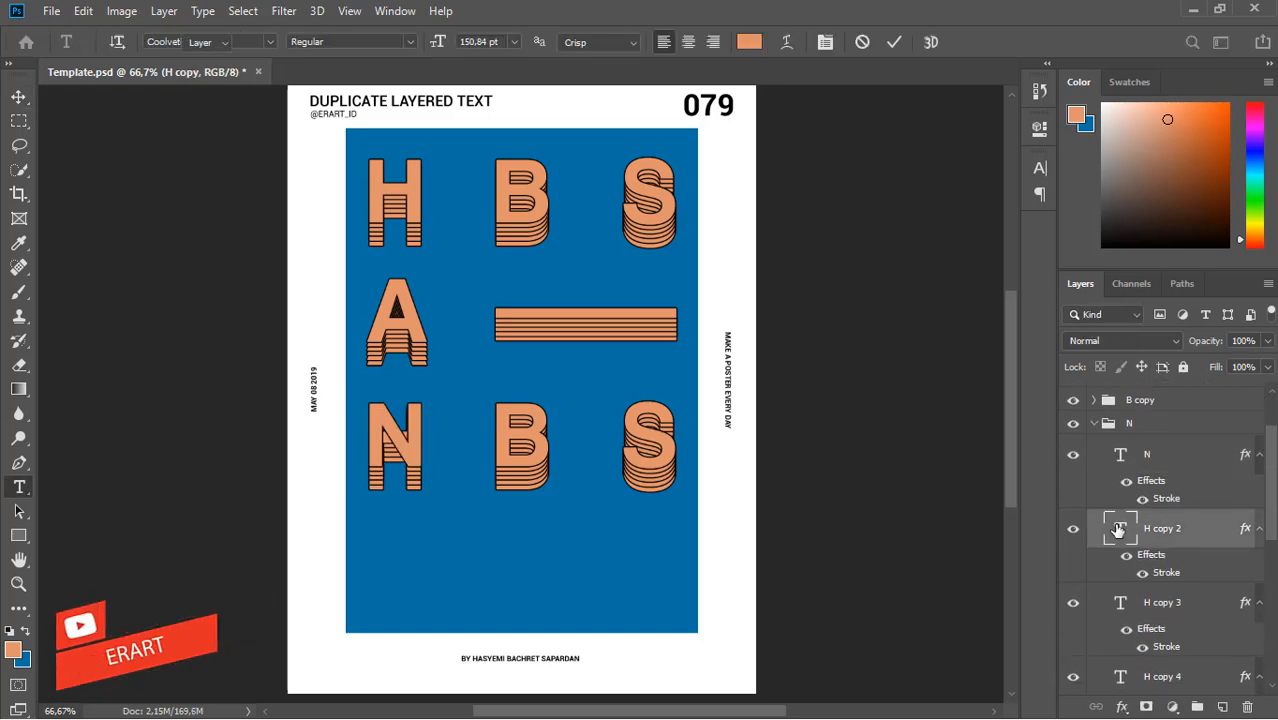
{"action": "type", "text": "N"}
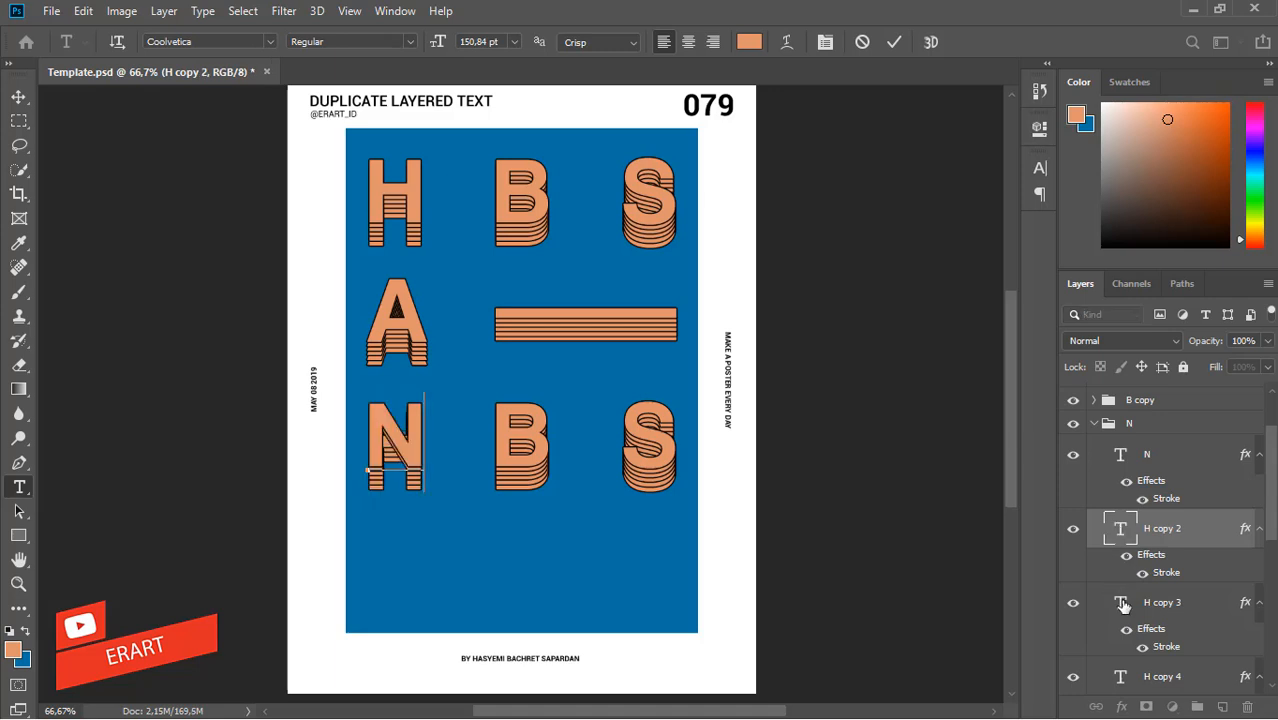
{"action": "key", "text": "Escape"}
{"action": "key", "text": "v"}
{"action": "left_click", "coordinate": [1121, 603]}
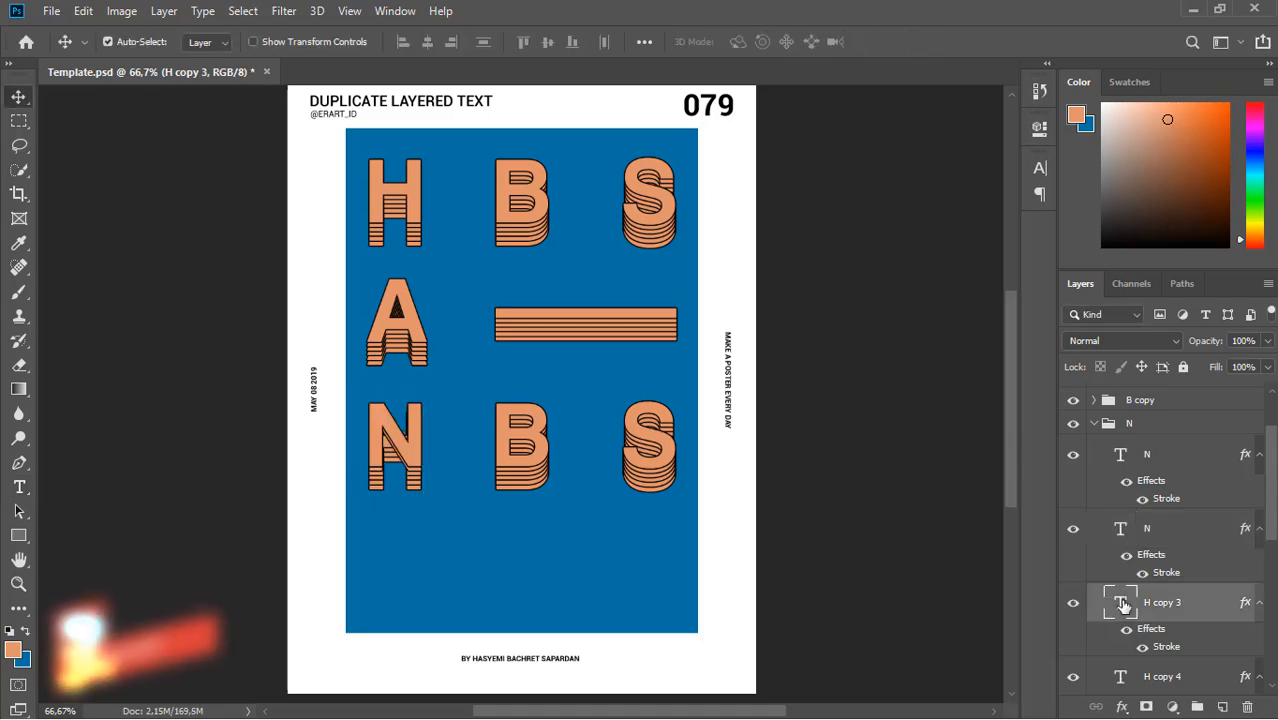
{"action": "double_click", "coordinate": [1121, 603]}
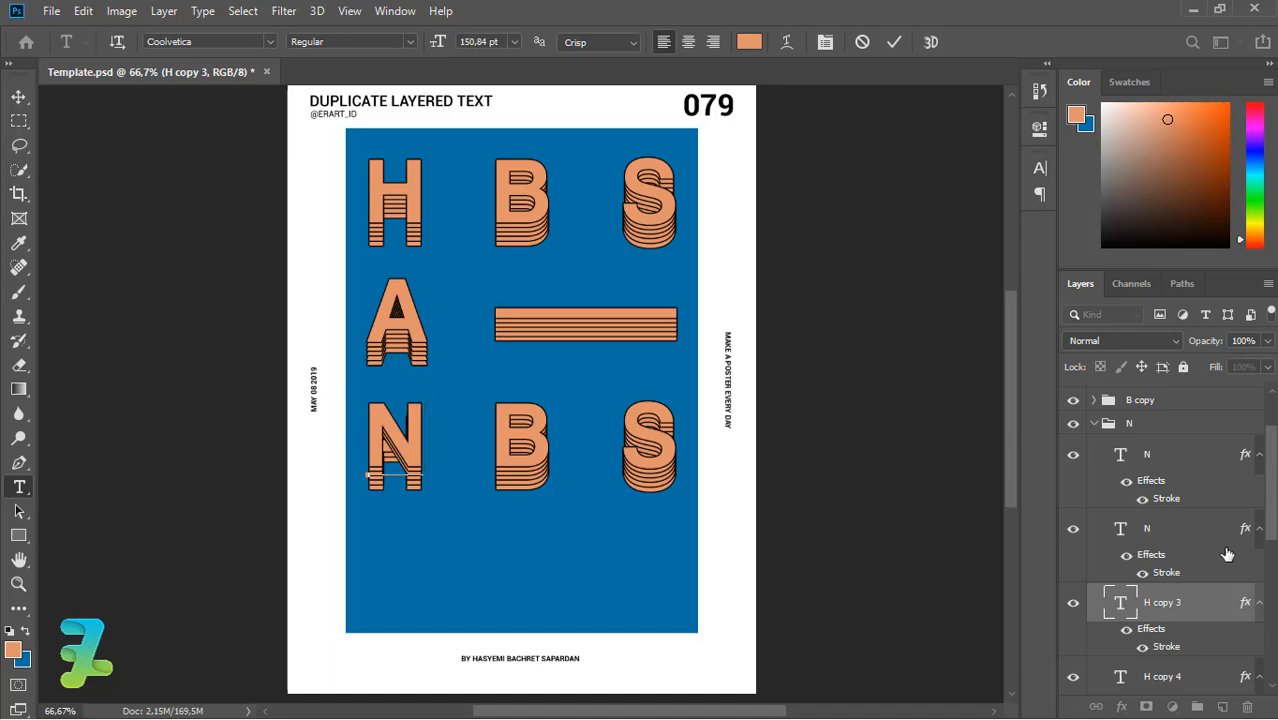
{"action": "scroll", "coordinate": [1217, 560], "scroll_direction": "down", "scroll_amount": 3}
{"action": "key", "text": "Escape"}
{"action": "key", "text": "v"}
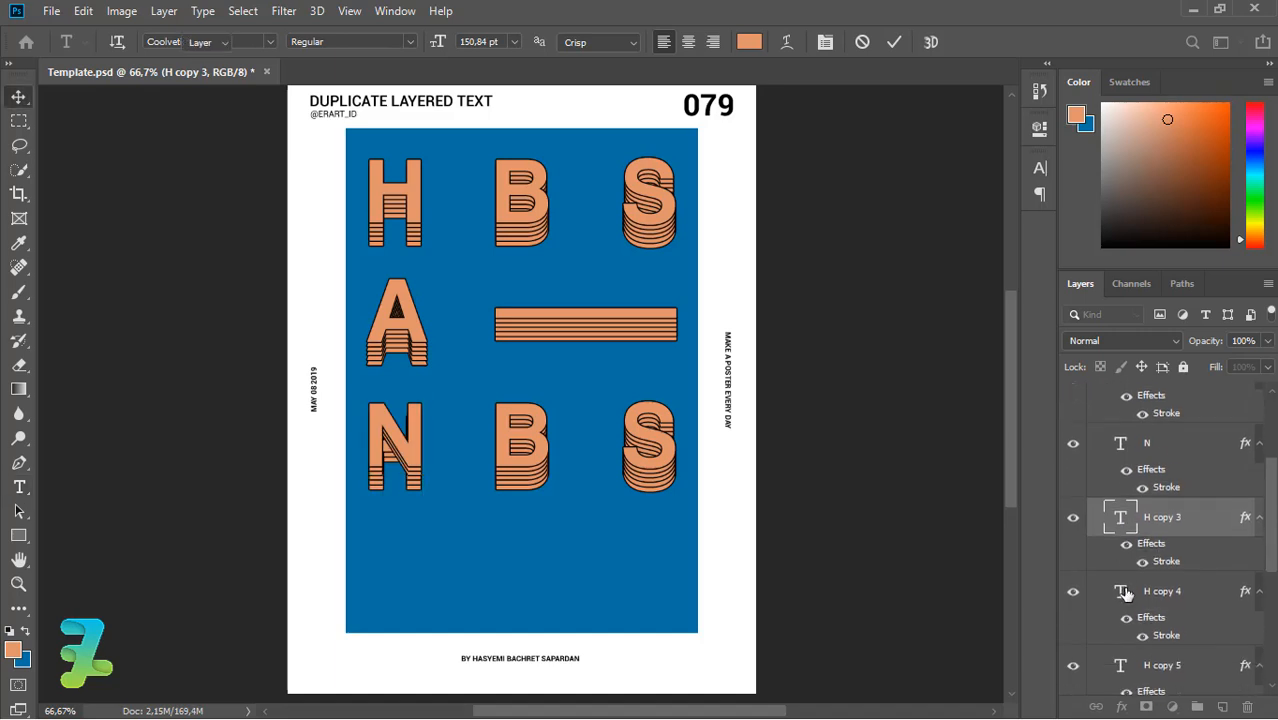
Step: Replace the H with N in the fourth and fifth text layers of the N group, H copy 4 and H copy 5
{"action": "left_click", "coordinate": [1122, 592]}
{"action": "double_click", "coordinate": [1122, 592]}
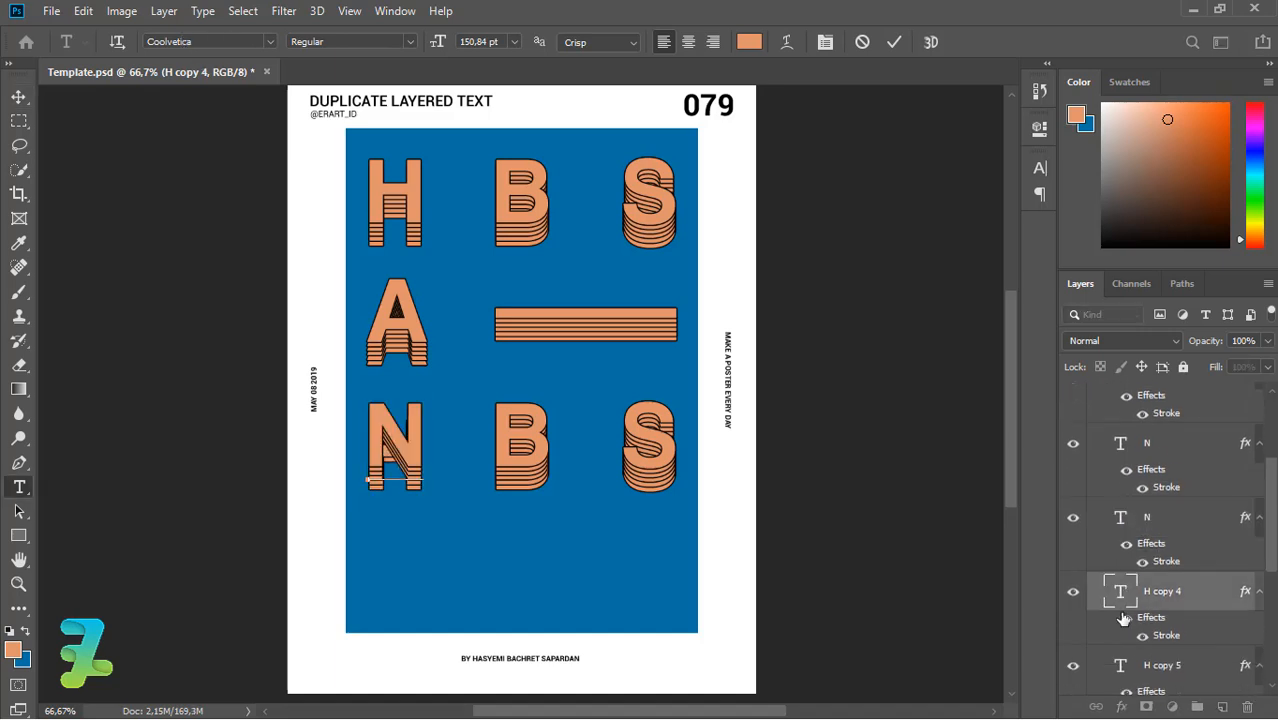
{"action": "key", "text": "Escape"}
{"action": "key", "text": "v"}
{"action": "left_click", "coordinate": [1124, 668]}
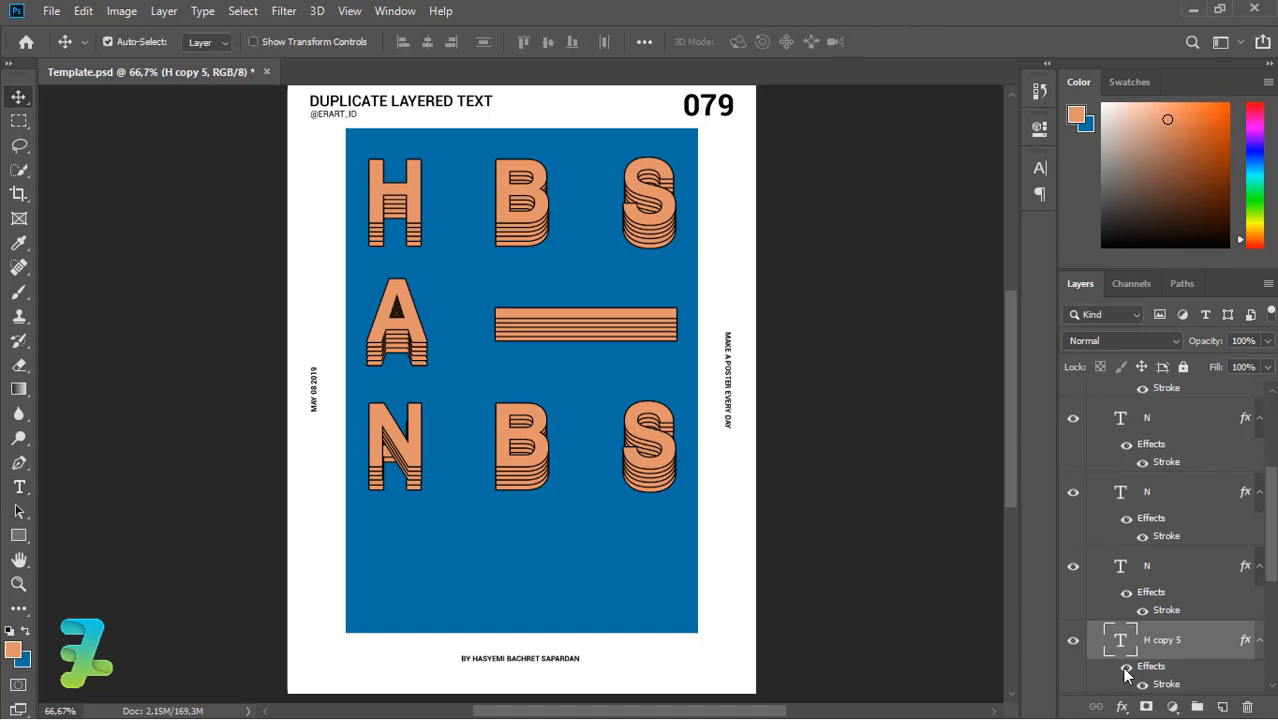
{"action": "double_click", "coordinate": [1120, 642]}
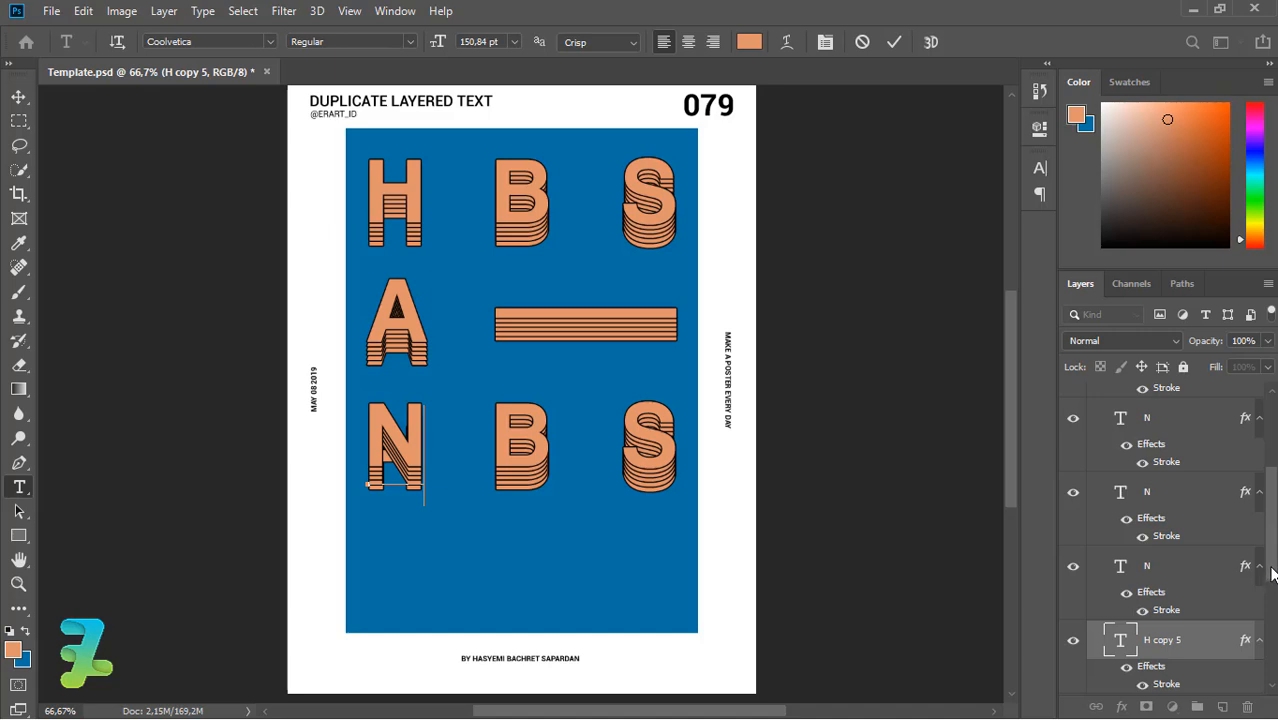
{"action": "scroll", "coordinate": [1187, 606], "scroll_direction": "down", "scroll_amount": 2}
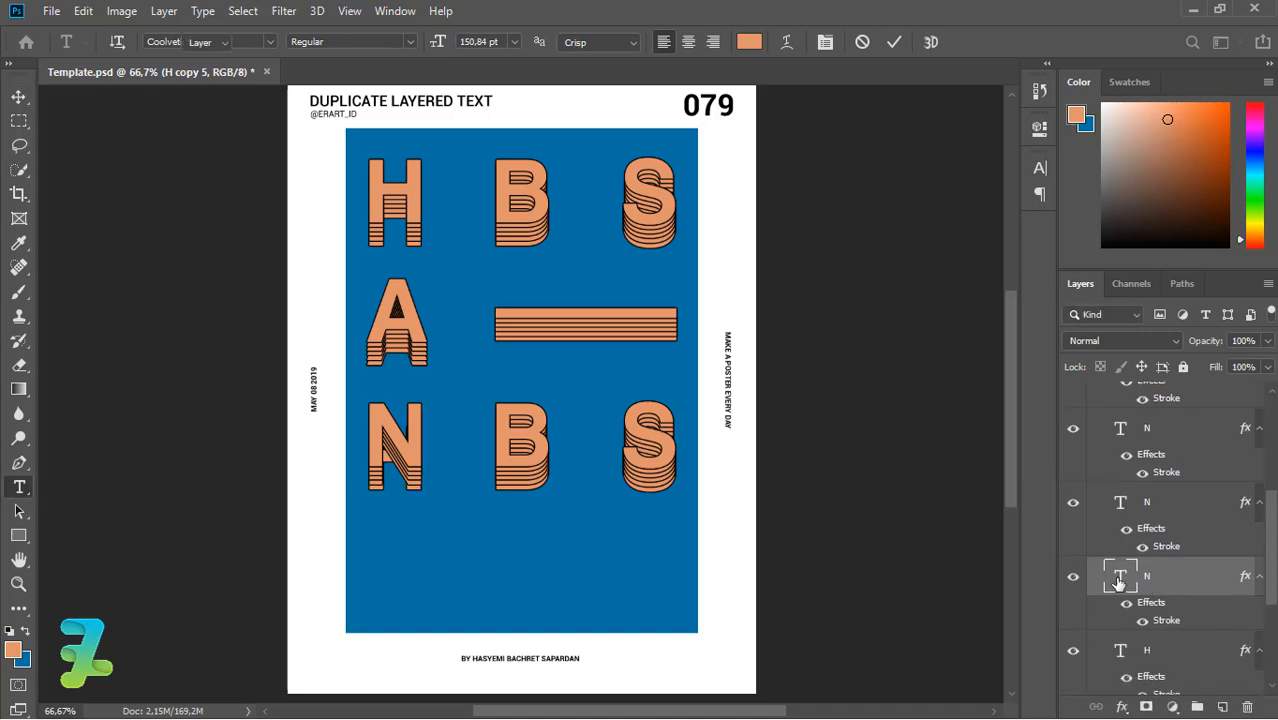
{"action": "key", "text": "ctrl+a"}
{"action": "type", "text": "N"}
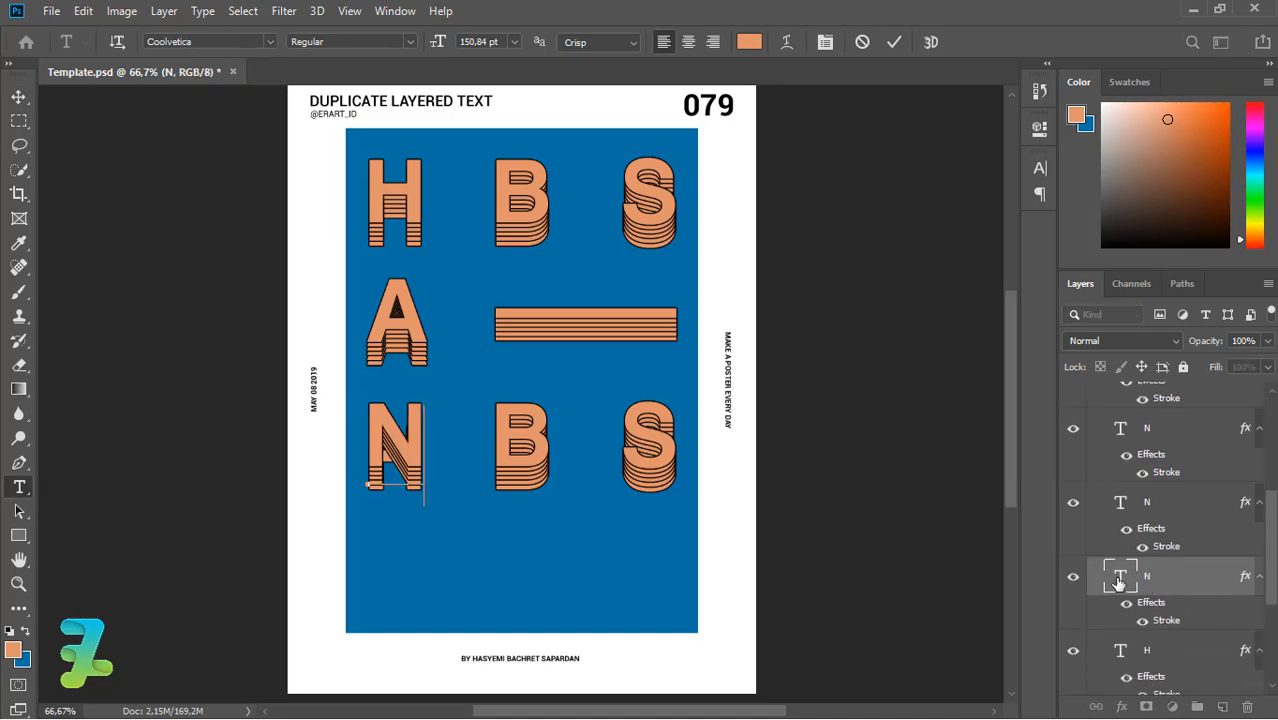
Step: Replace the H with N in the lowest text layer of the N group and collapse the group
{"action": "left_click", "coordinate": [1112, 660]}
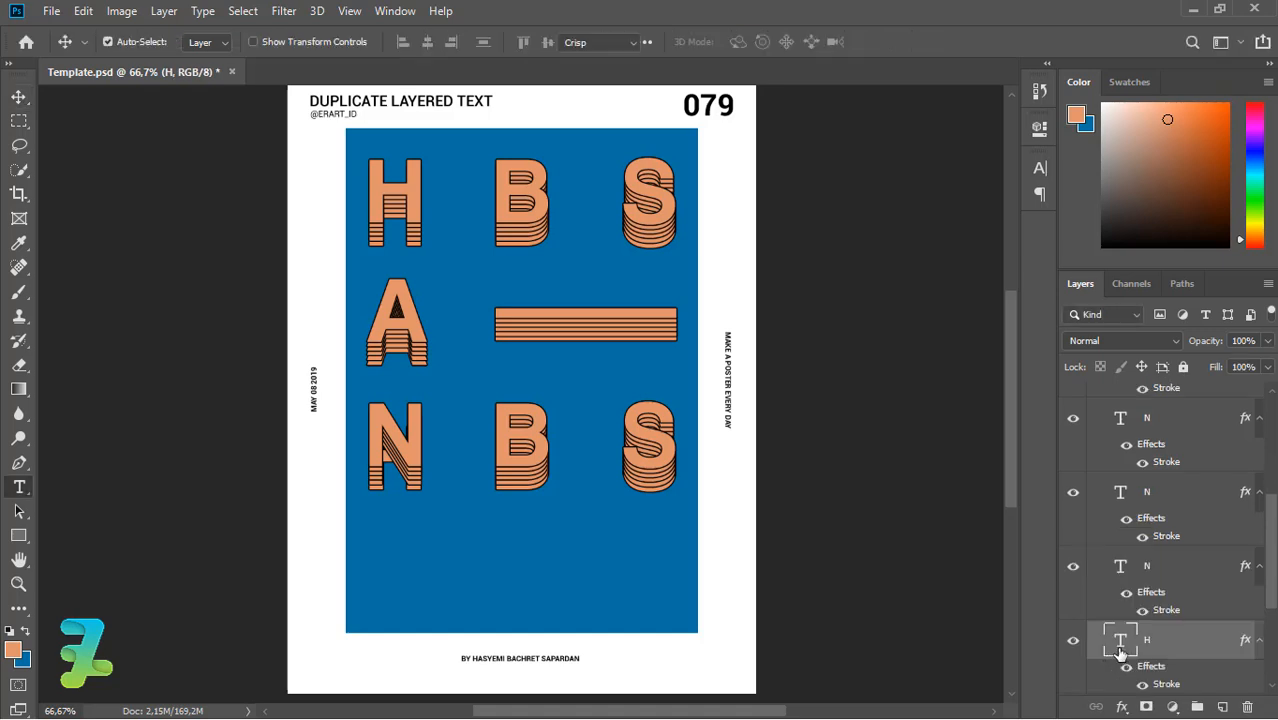
{"action": "double_click", "coordinate": [1119, 640]}
{"action": "left_click_drag", "start_coordinate": [1273, 601], "coordinate": [1273, 502]}
{"action": "left_click", "coordinate": [1140, 482]}
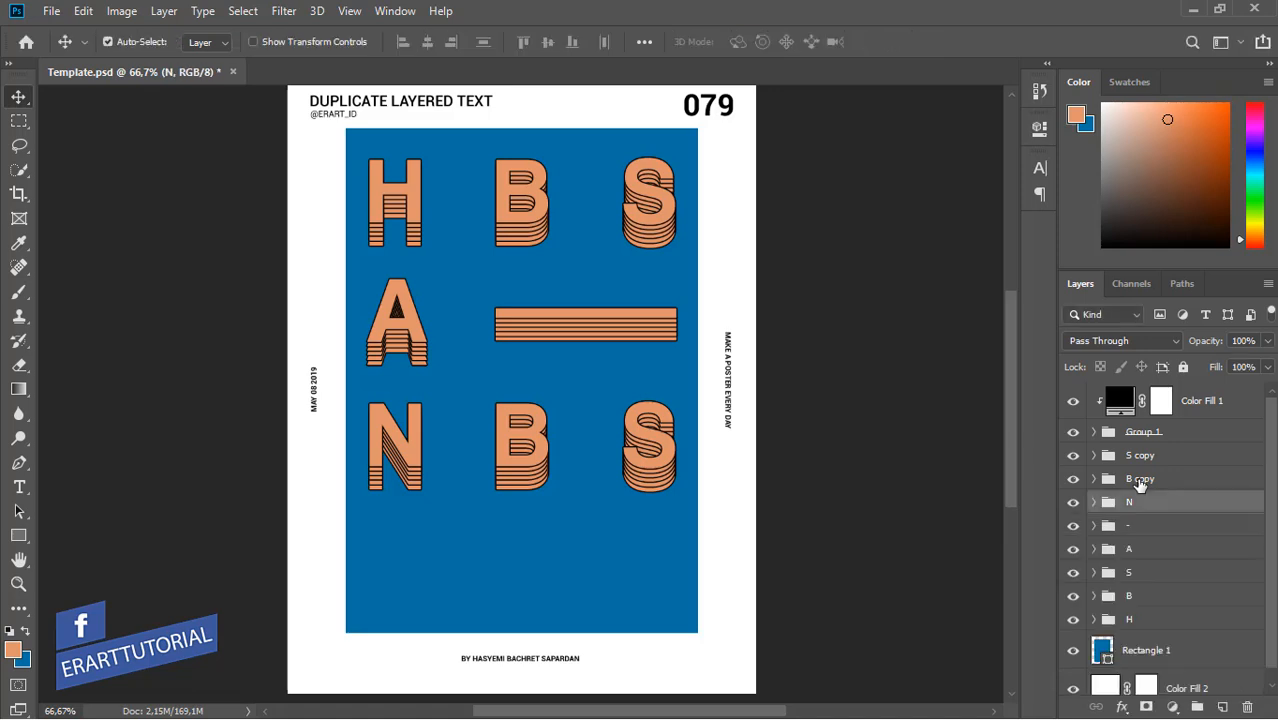
Step: Rename the B copy group in the third row R and change its uppermost text layer to R
{"action": "double_click", "coordinate": [1140, 480]}
{"action": "key", "text": "BackSpace"}
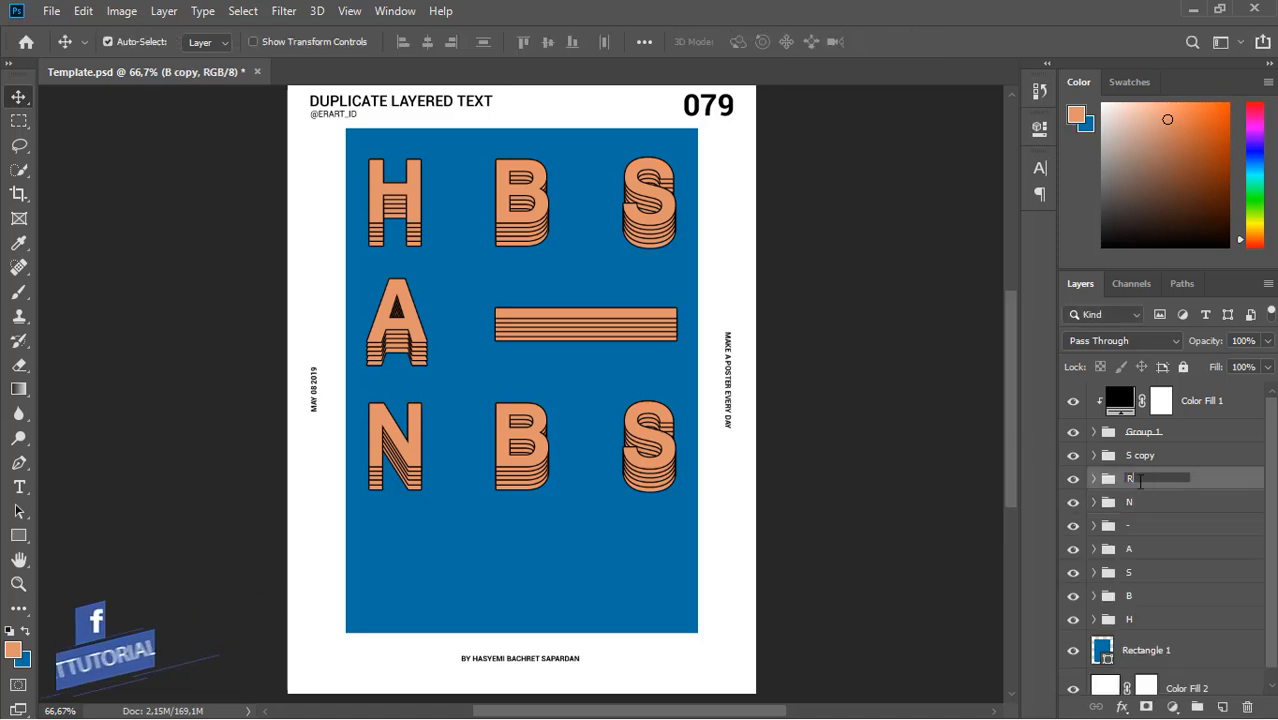
{"action": "type", "text": "R"}
{"action": "left_click", "coordinate": [1093, 479]}
{"action": "left_click", "coordinate": [1093, 479]}
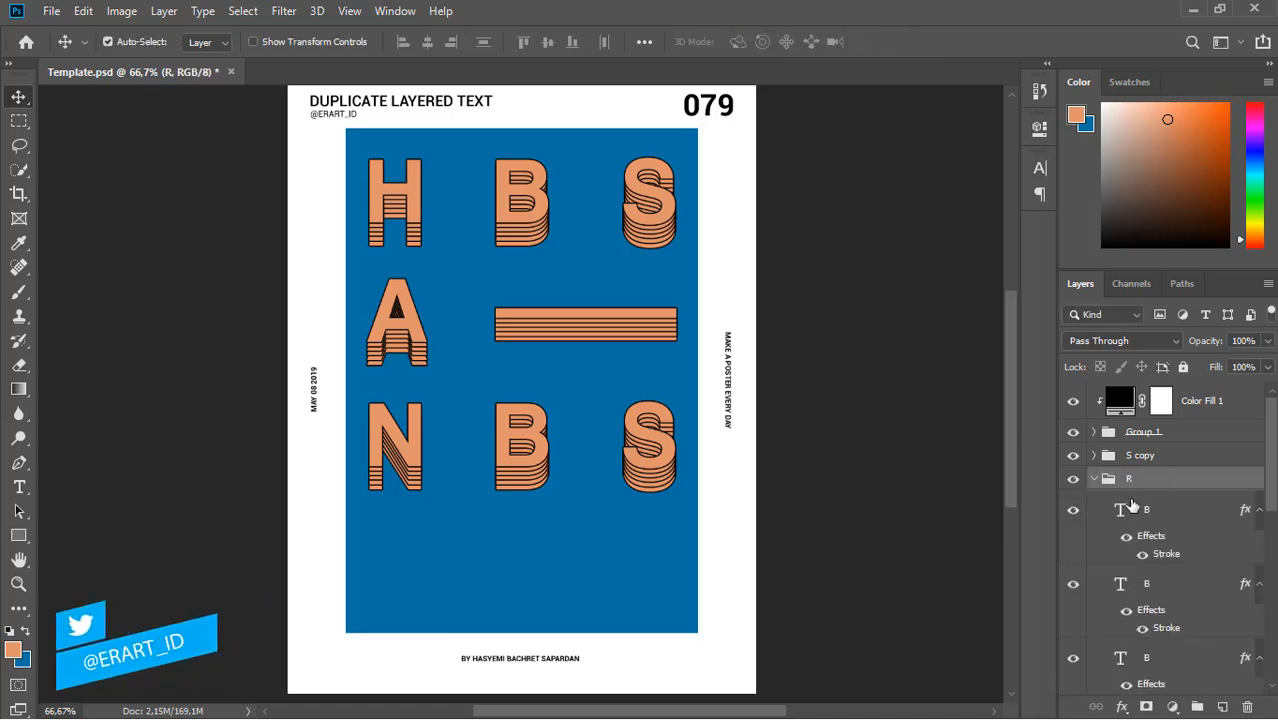
{"action": "double_click", "coordinate": [1121, 510]}
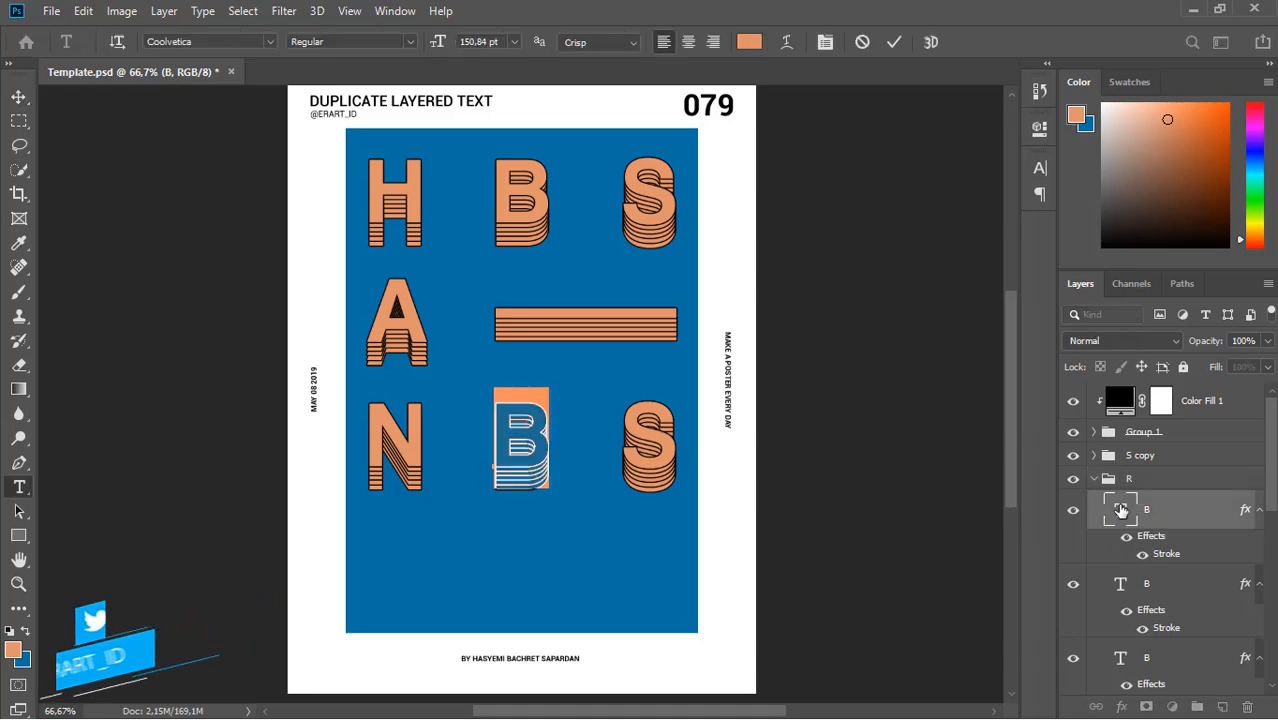
{"action": "type", "text": "R"}
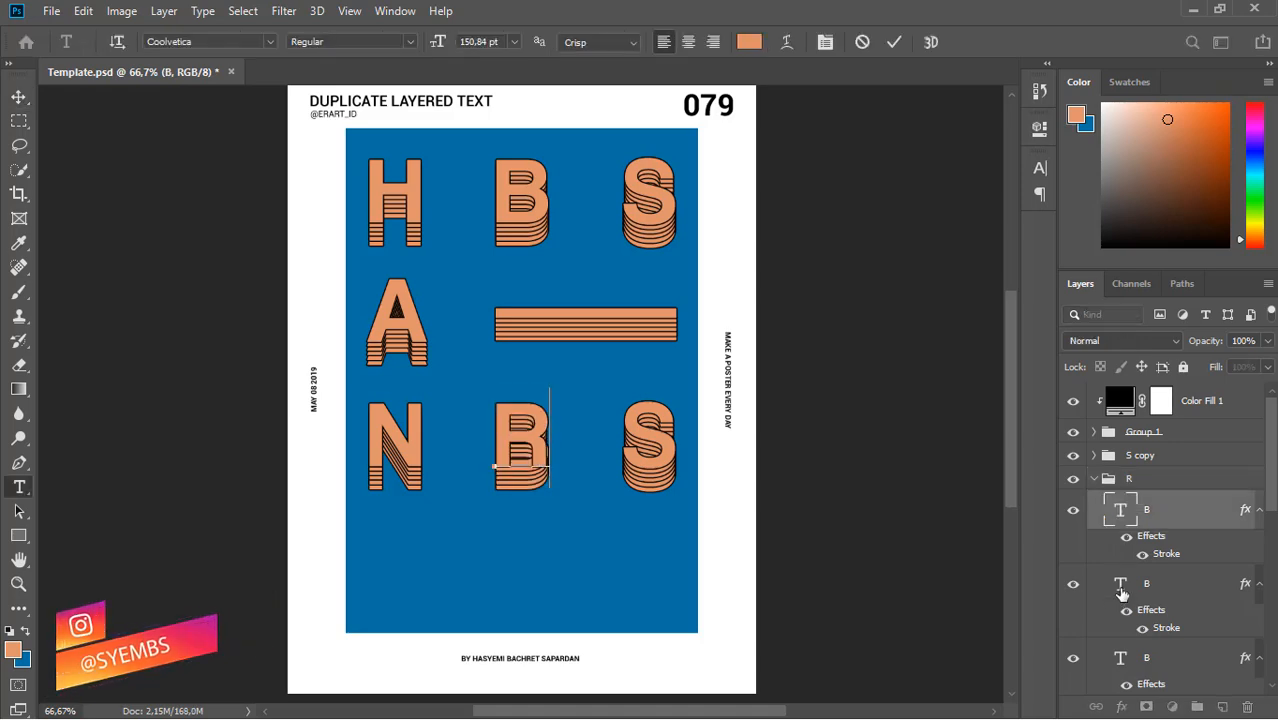
Step: Replace the B with R in the second, third and fourth text layers of the R group
{"action": "double_click", "coordinate": [1121, 592]}
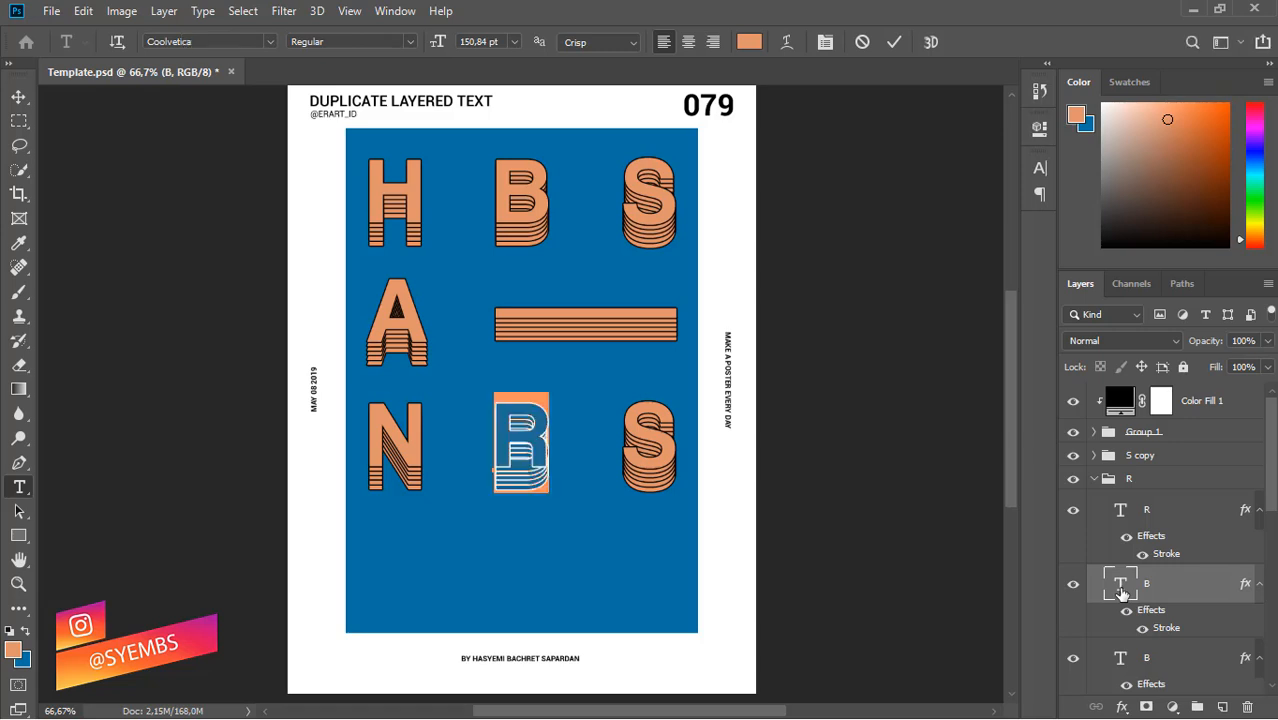
{"action": "type", "text": "R"}
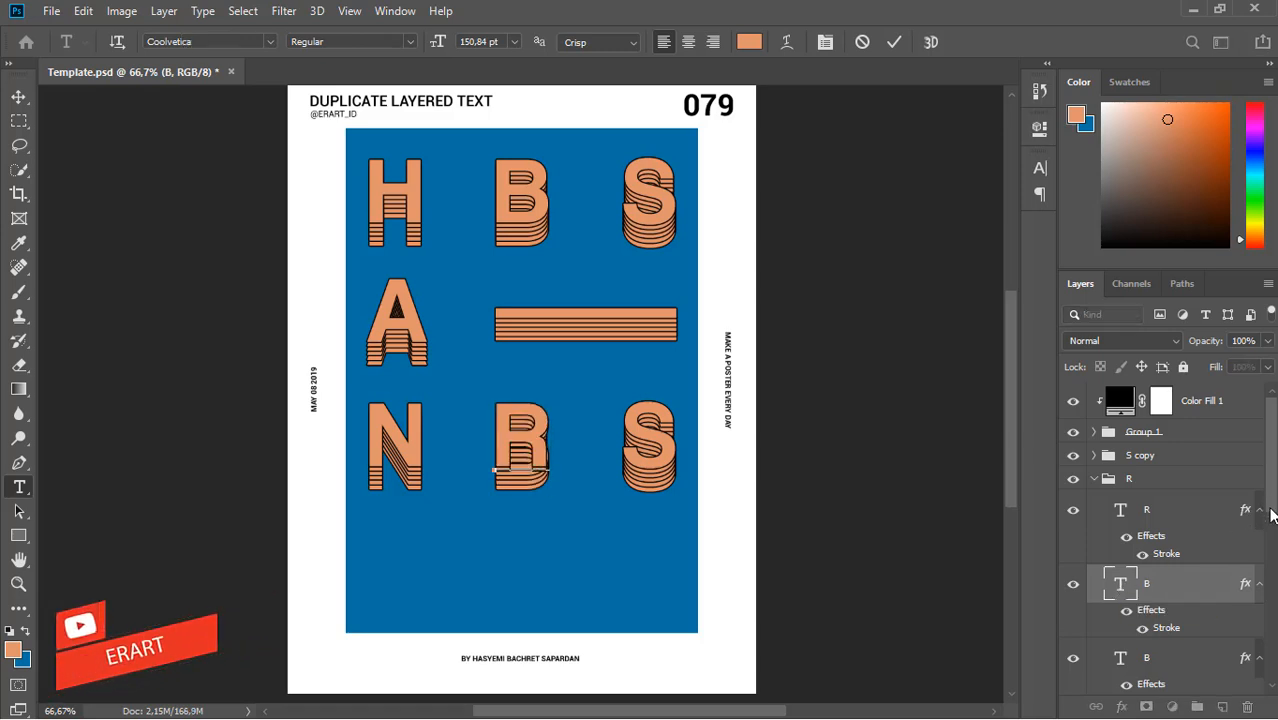
{"action": "left_click_drag", "start_coordinate": [1271, 509], "coordinate": [1271, 540]}
{"action": "double_click", "coordinate": [1123, 574]}
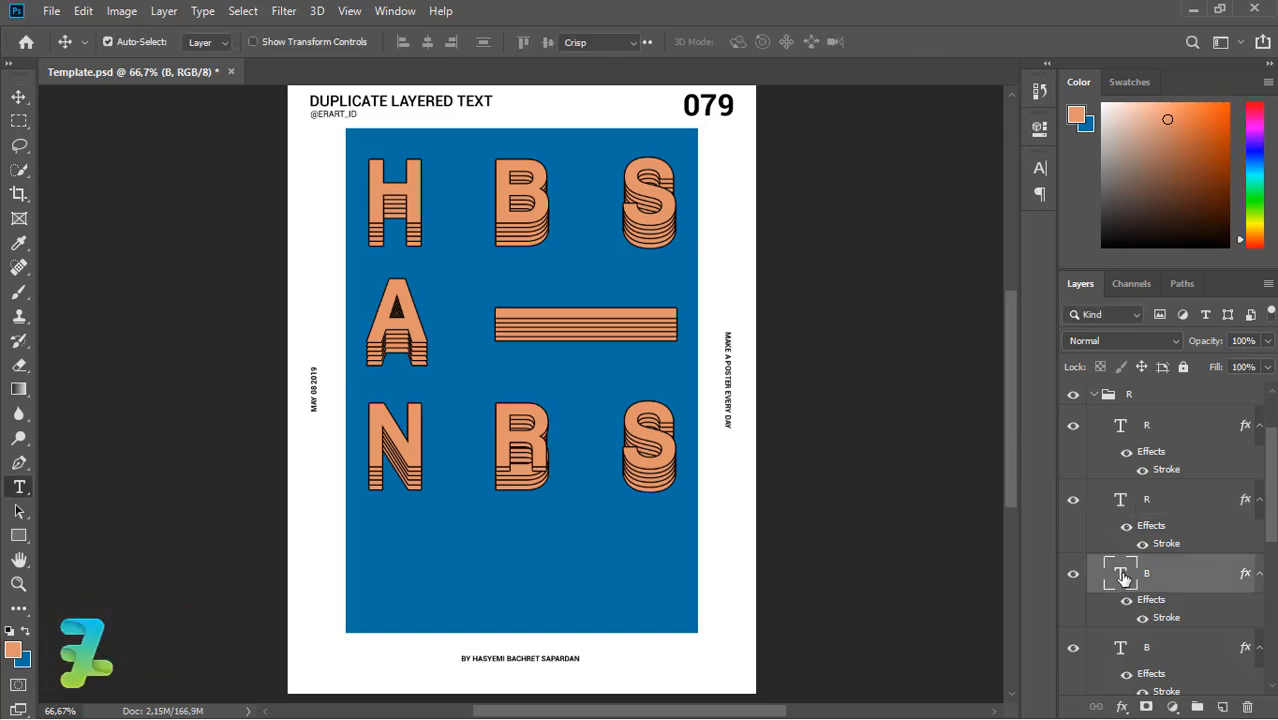
{"action": "left_click_drag", "start_coordinate": [1269, 518], "coordinate": [1133, 576]}
{"action": "double_click", "coordinate": [1122, 567]}
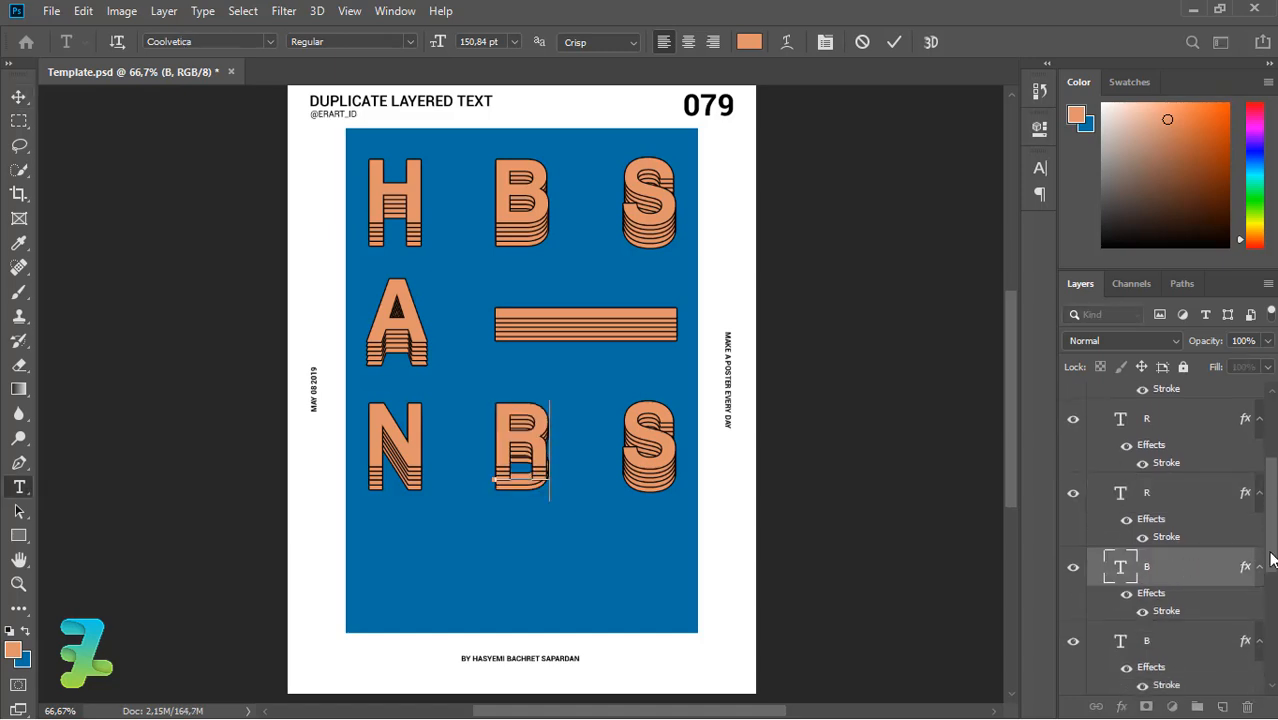
Step: Replace the B with R in the last two text layers of the R group and collapse the group
{"action": "left_click_drag", "start_coordinate": [1272, 560], "coordinate": [1272, 590]}
{"action": "double_click", "coordinate": [1121, 566]}
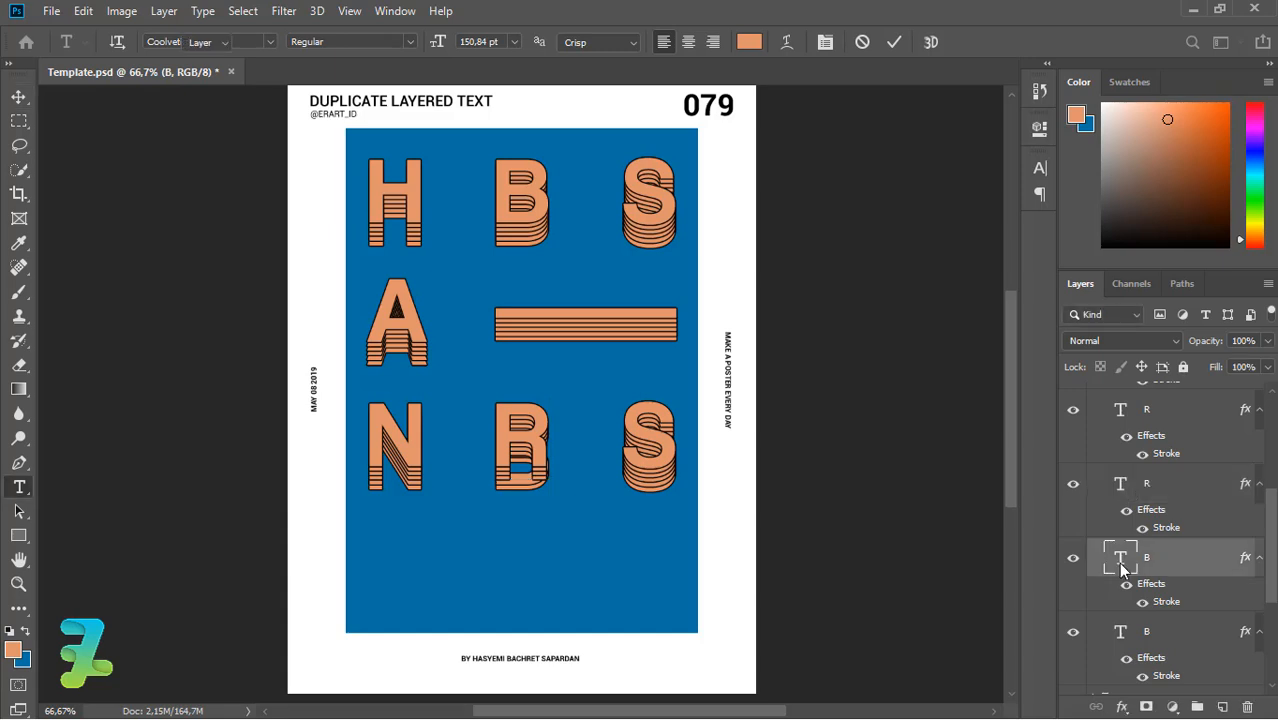
{"action": "type", "text": "R"}
{"action": "key", "text": "ctrl+Return"}
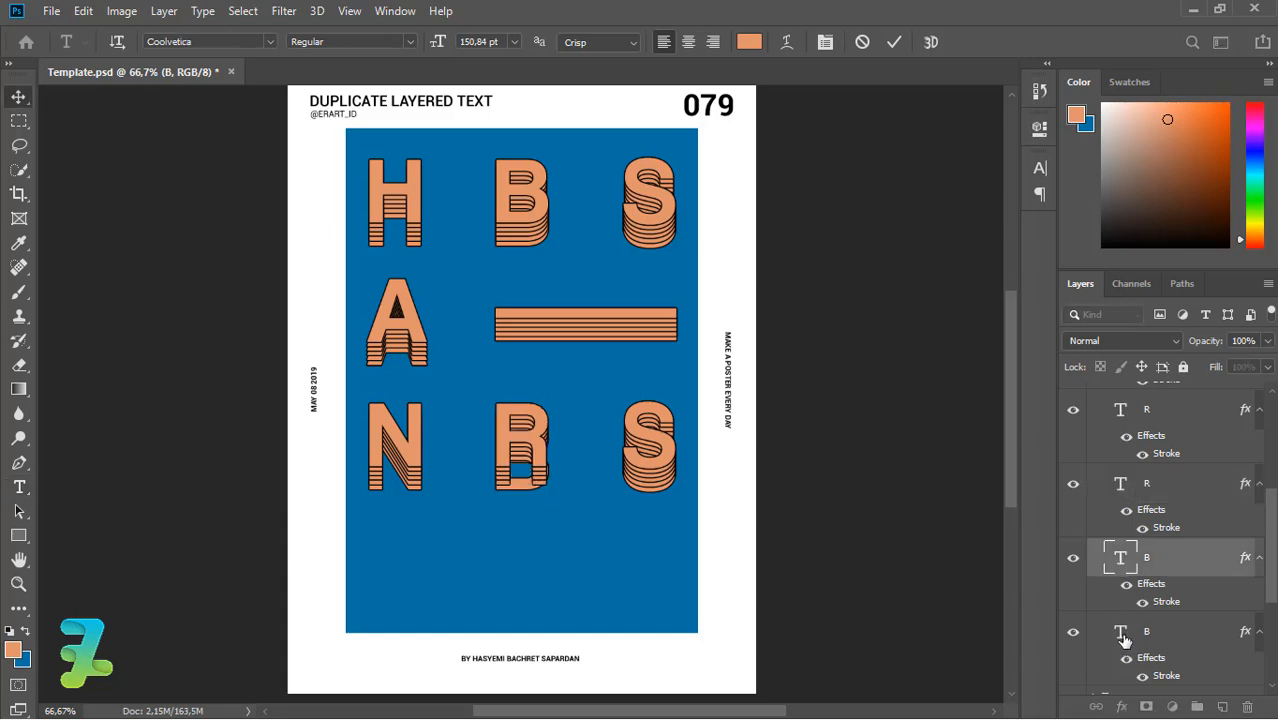
{"action": "double_click", "coordinate": [1122, 636]}
{"action": "type", "text": "R"}
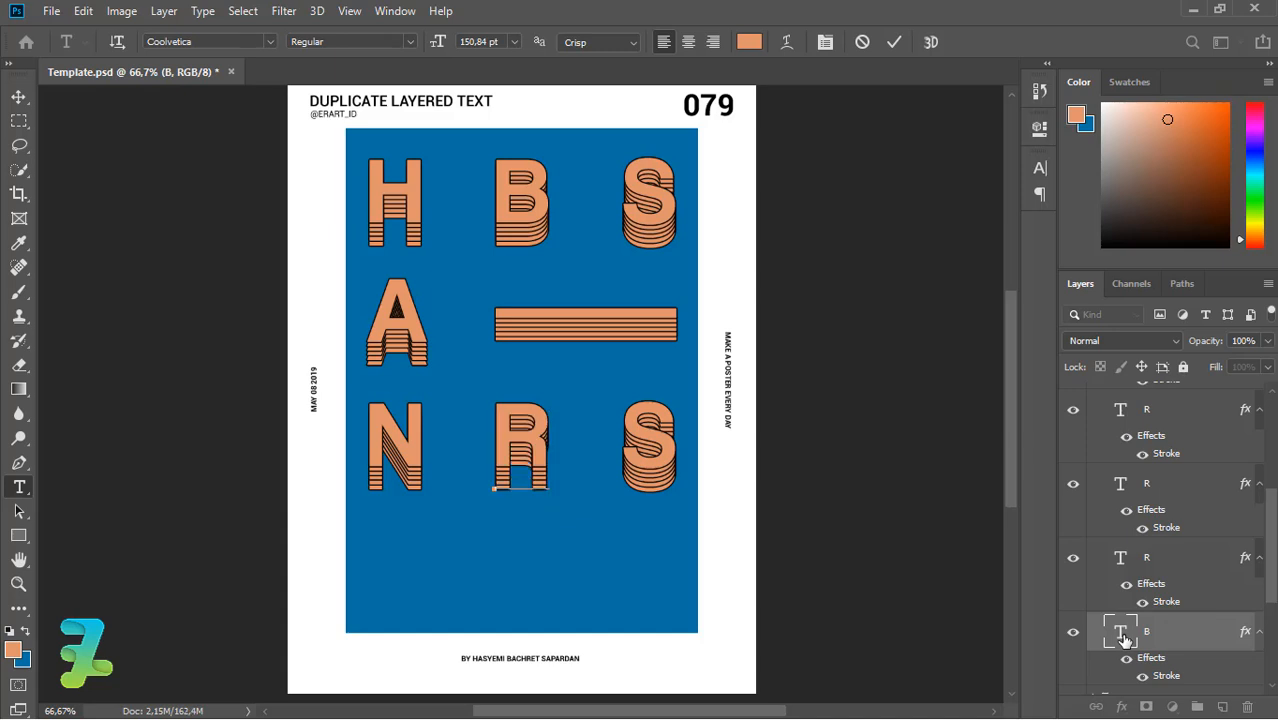
{"action": "left_click_drag", "start_coordinate": [1272, 565], "coordinate": [1270, 460]}
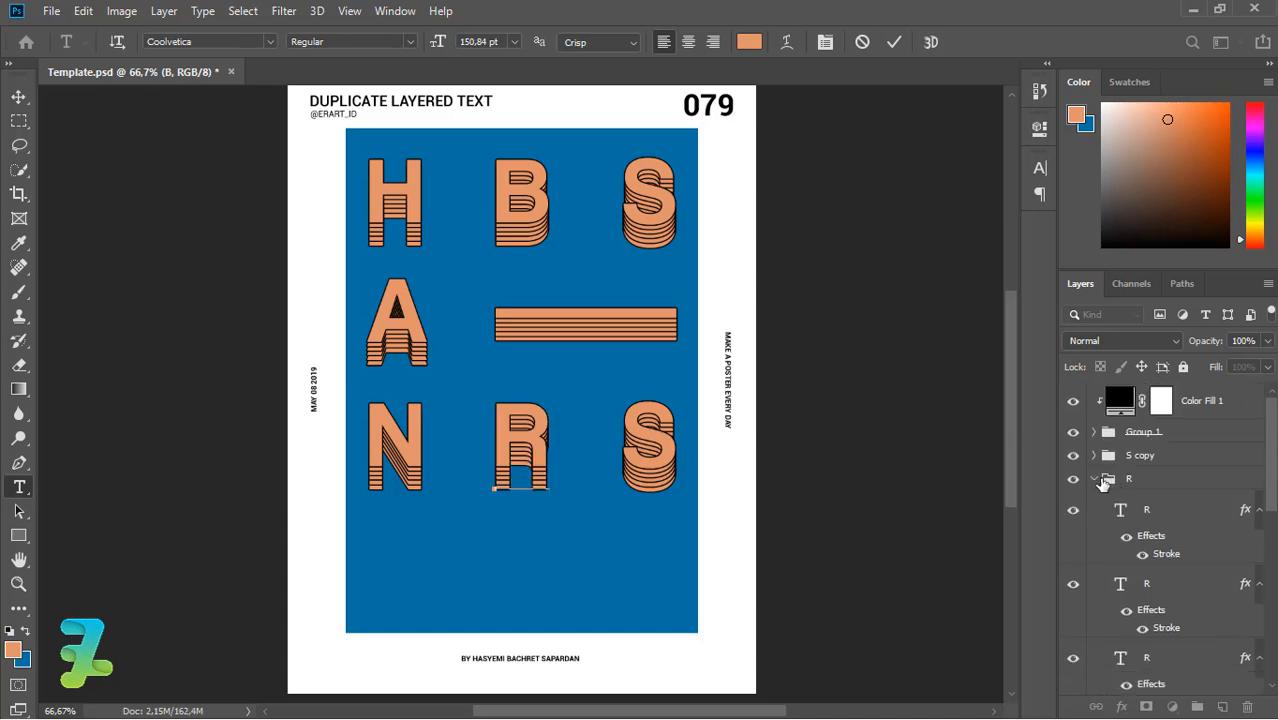
{"action": "left_click", "coordinate": [1095, 480]}
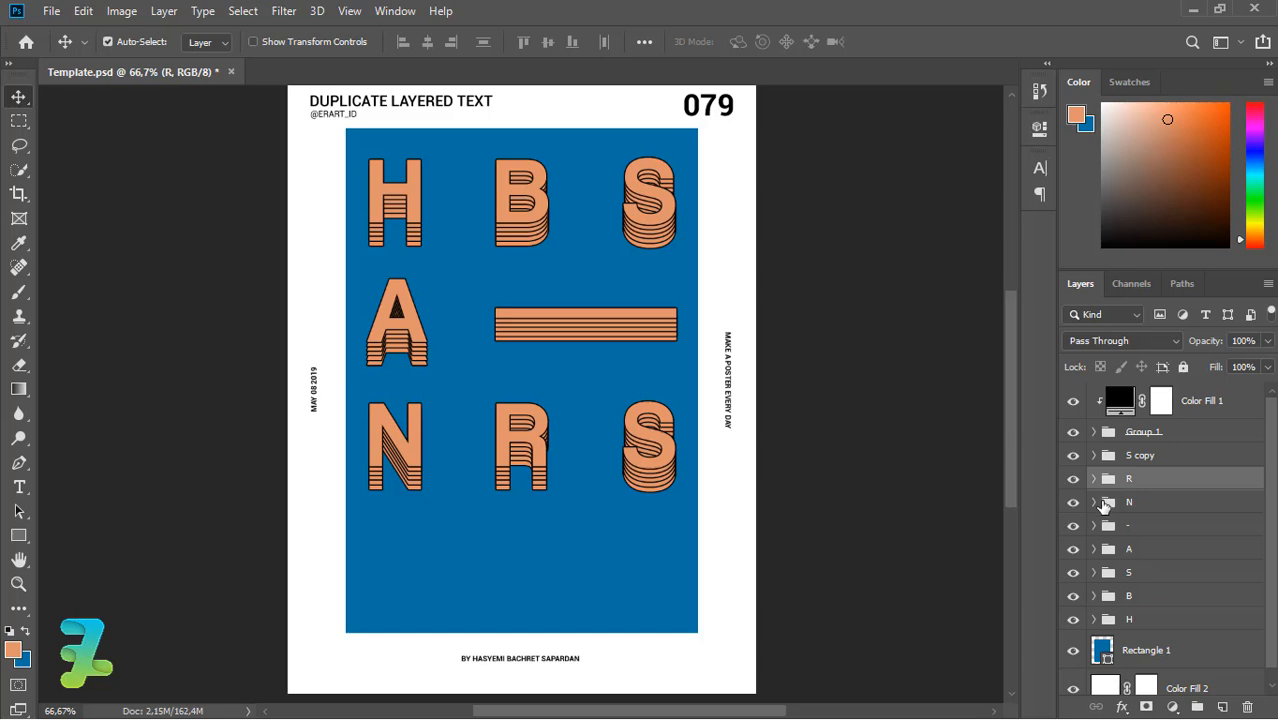
Step: Rename the S copy group in the third row S
{"action": "left_click", "coordinate": [1106, 502]}
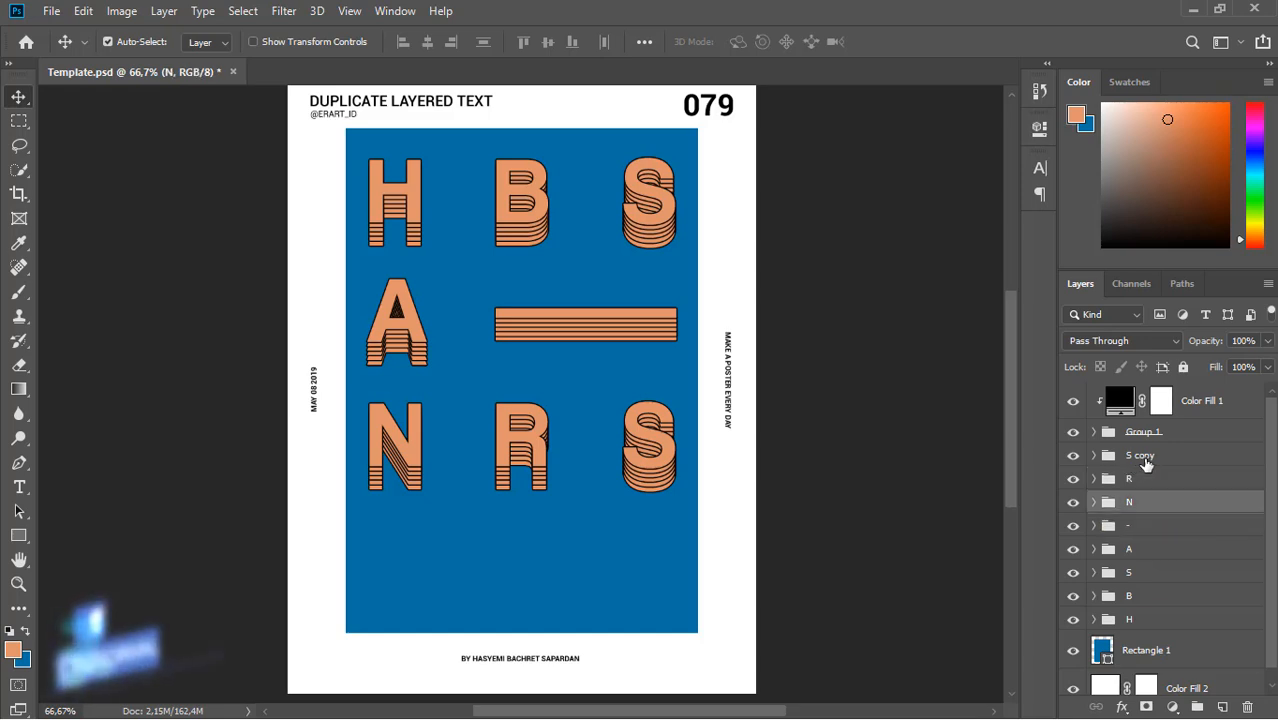
{"action": "double_click", "coordinate": [1146, 457]}
{"action": "key", "text": "BackSpace"}
{"action": "key", "text": "BackSpace"}
{"action": "key", "text": "BackSpace"}
{"action": "key", "text": "BackSpace"}
{"action": "key", "text": "Return"}
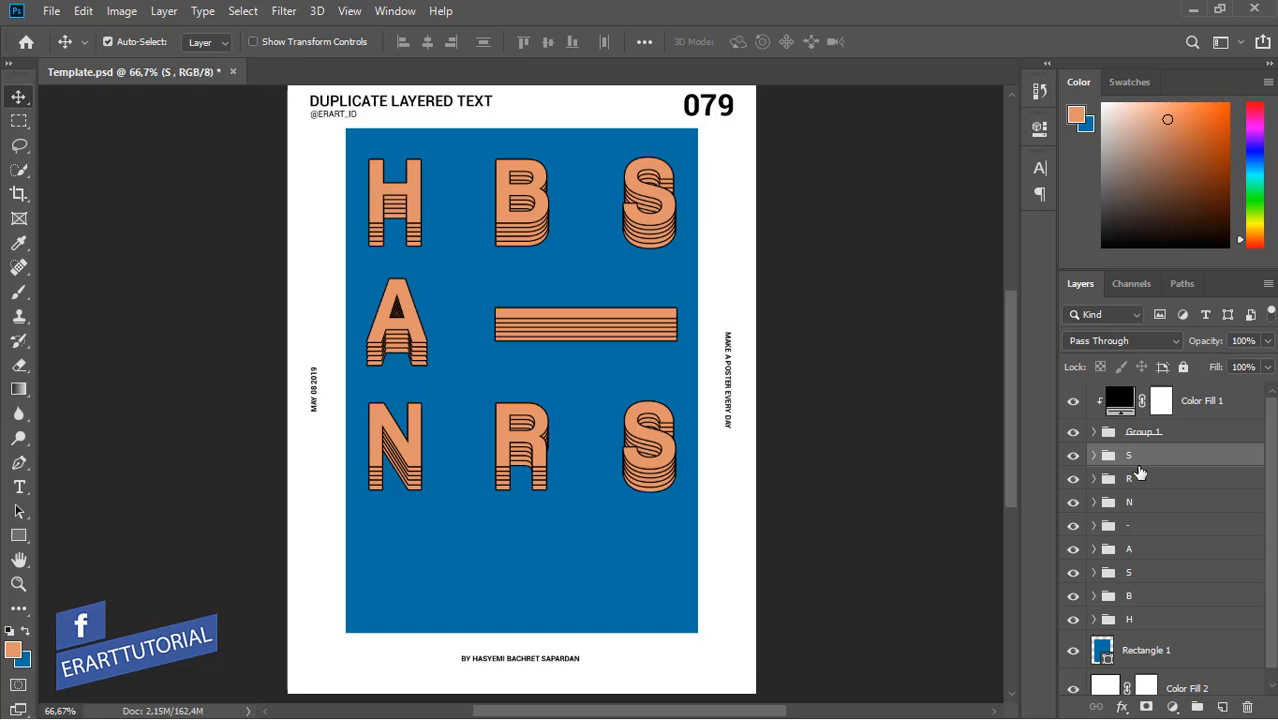
Step: Duplicate the R and N groups to just beneath Group 1 in the layer stack and move the copies straight down to form a fourth row
{"action": "left_click", "coordinate": [1145, 479]}
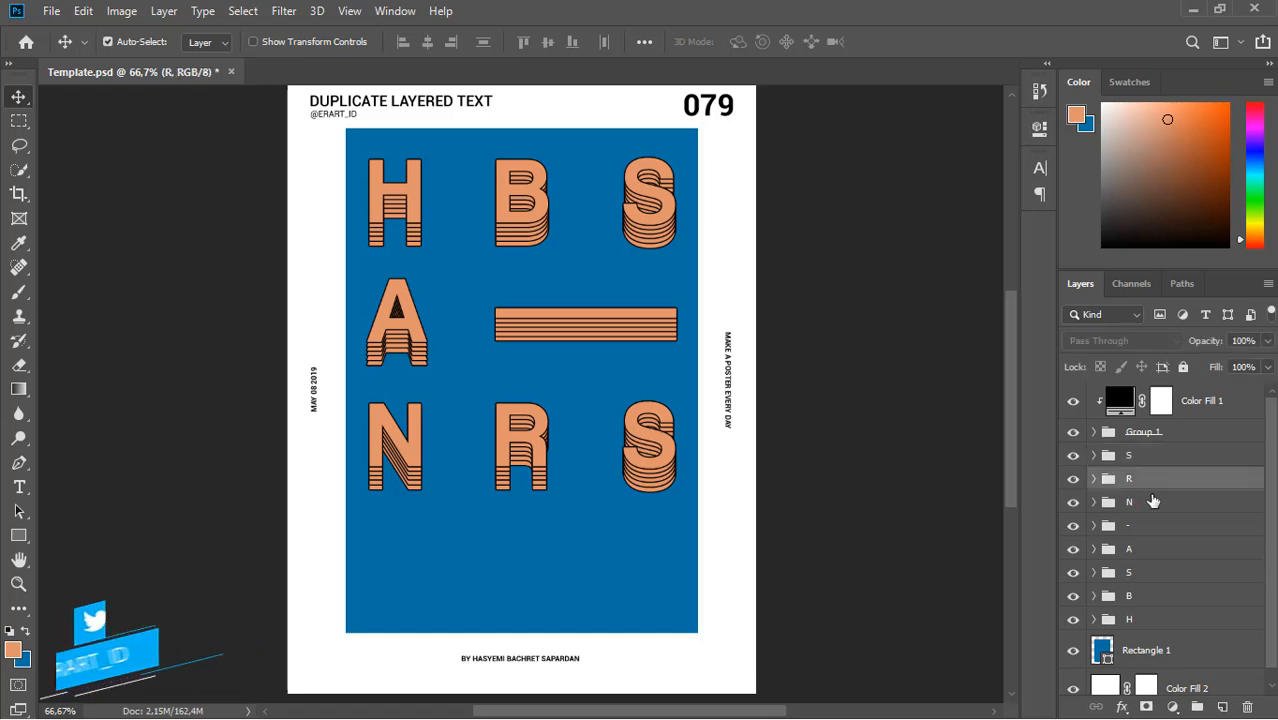
{"action": "left_click", "coordinate": [1153, 501], "text": "ctrl"}
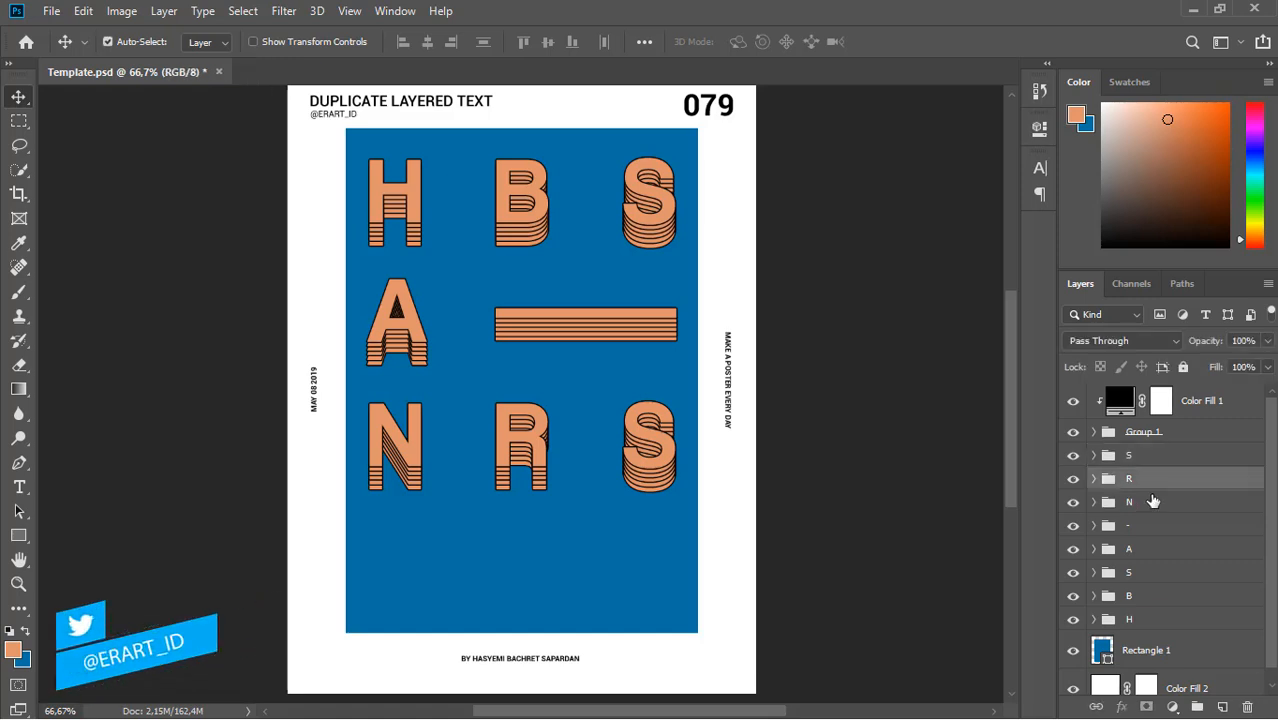
{"action": "key", "text": "ctrl+j"}
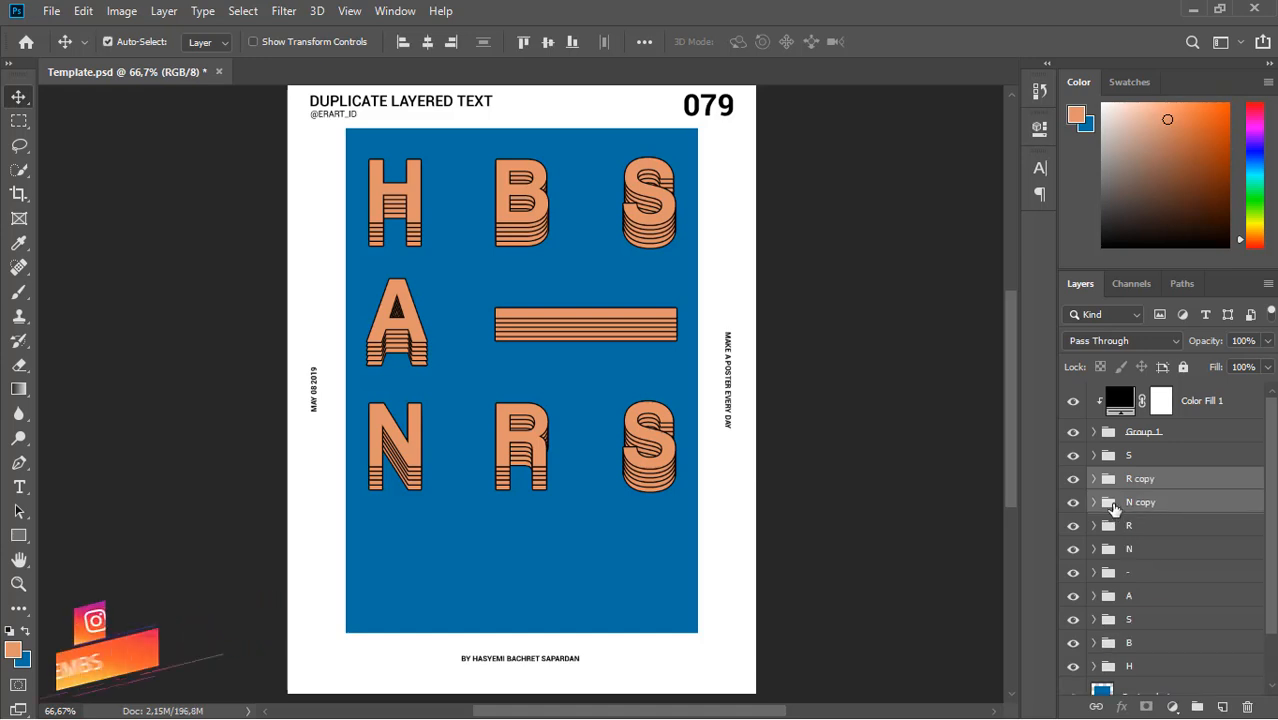
{"action": "left_click_drag", "start_coordinate": [1104, 512], "coordinate": [1104, 440]}
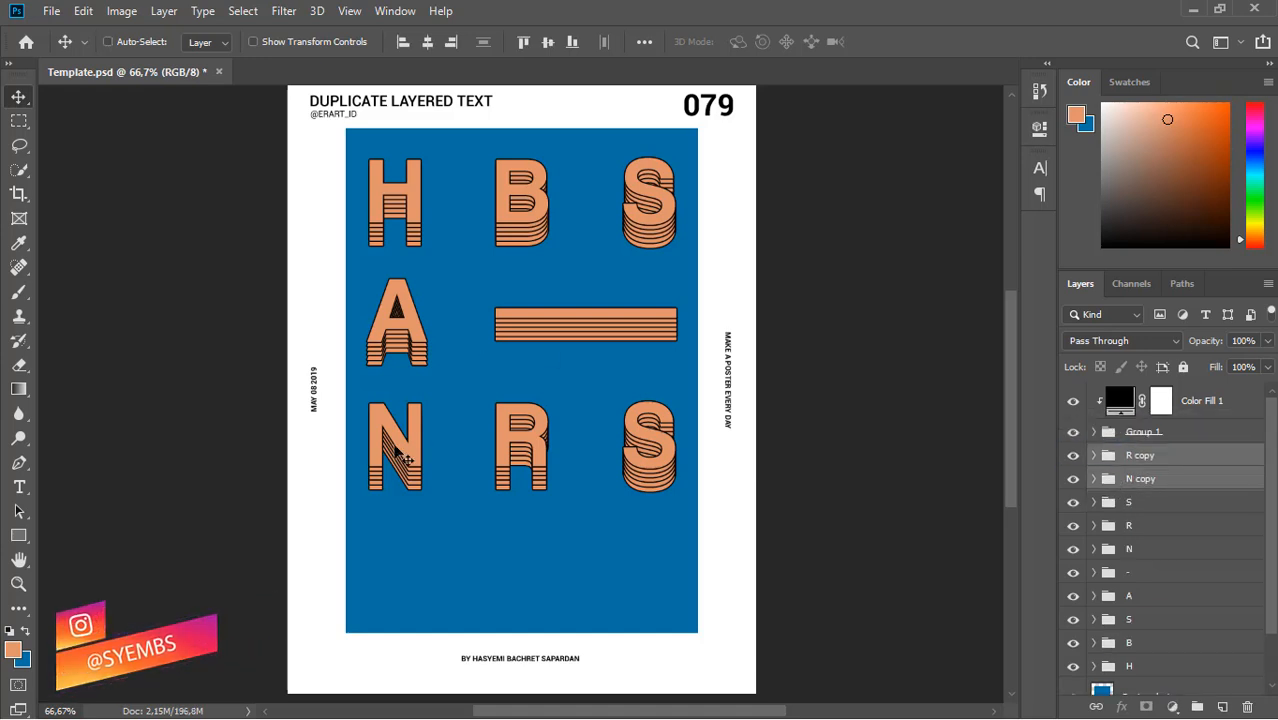
{"action": "left_click_drag", "start_coordinate": [408, 441], "coordinate": [404, 558]}
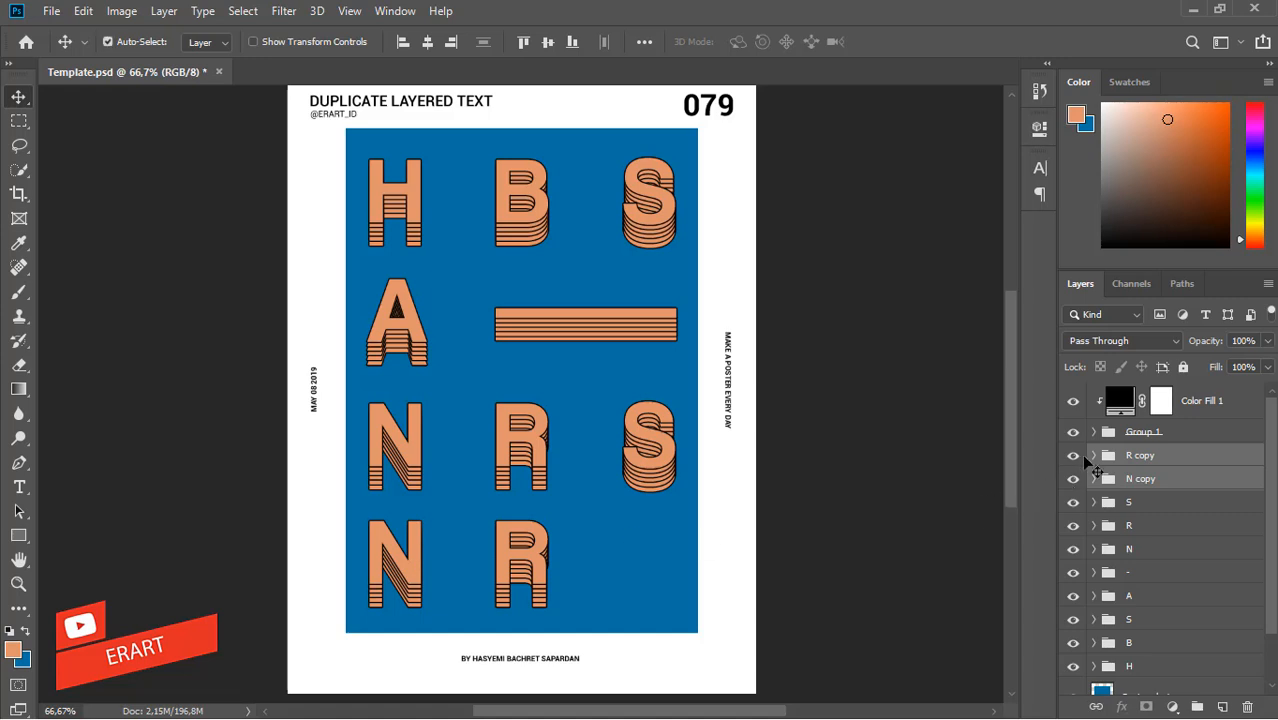
Step: Rename the N copy group in the fourth row L and change its uppermost text layer to L
{"action": "double_click", "coordinate": [1134, 479]}
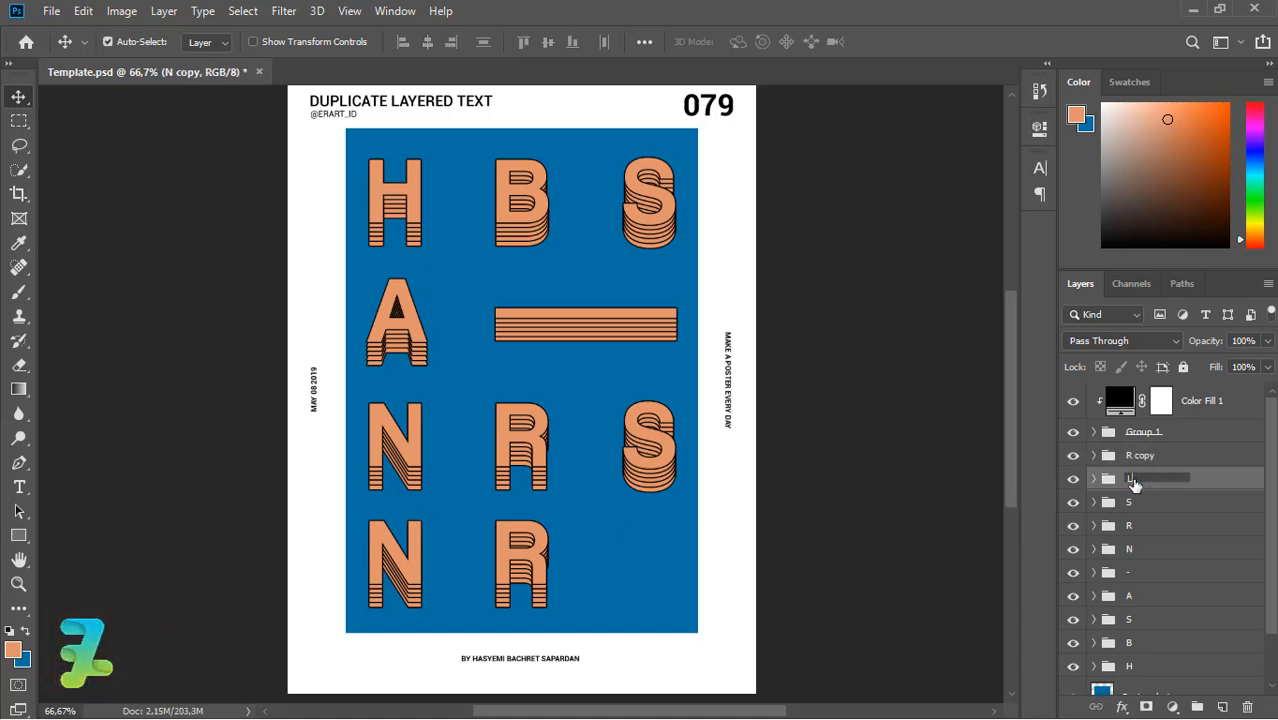
{"action": "left_click", "coordinate": [1093, 479]}
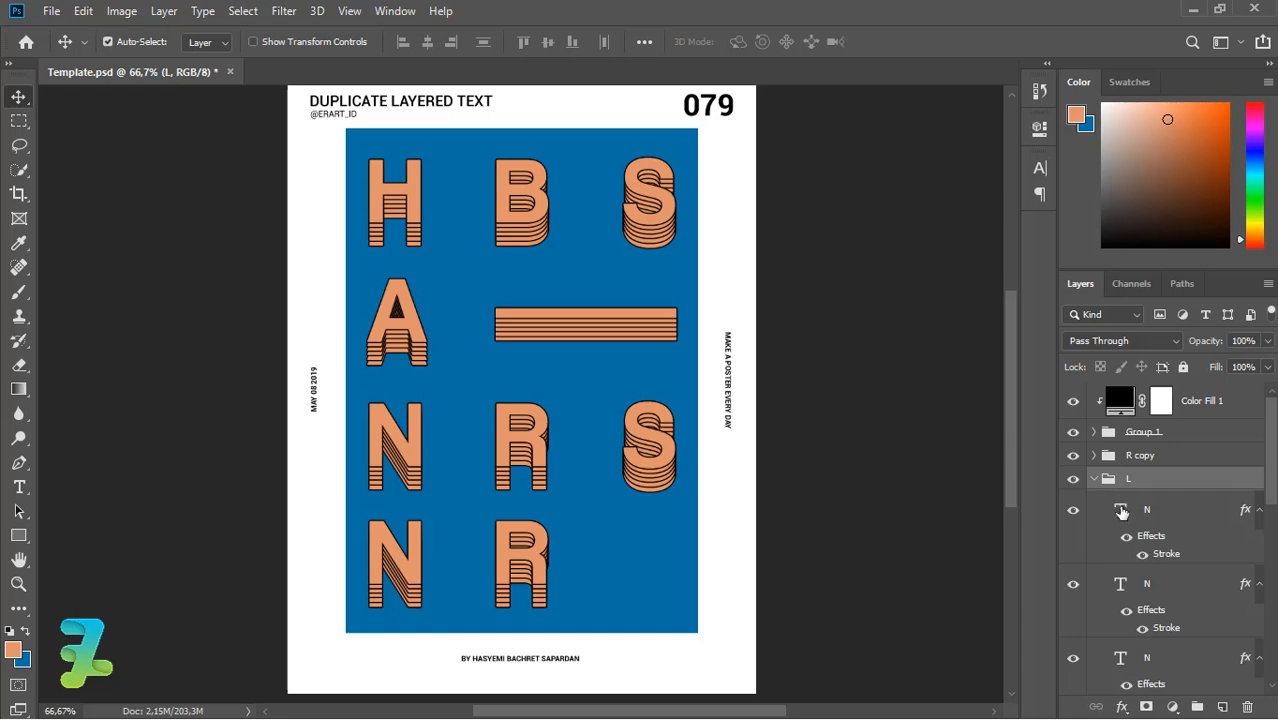
{"action": "double_click", "coordinate": [1121, 511]}
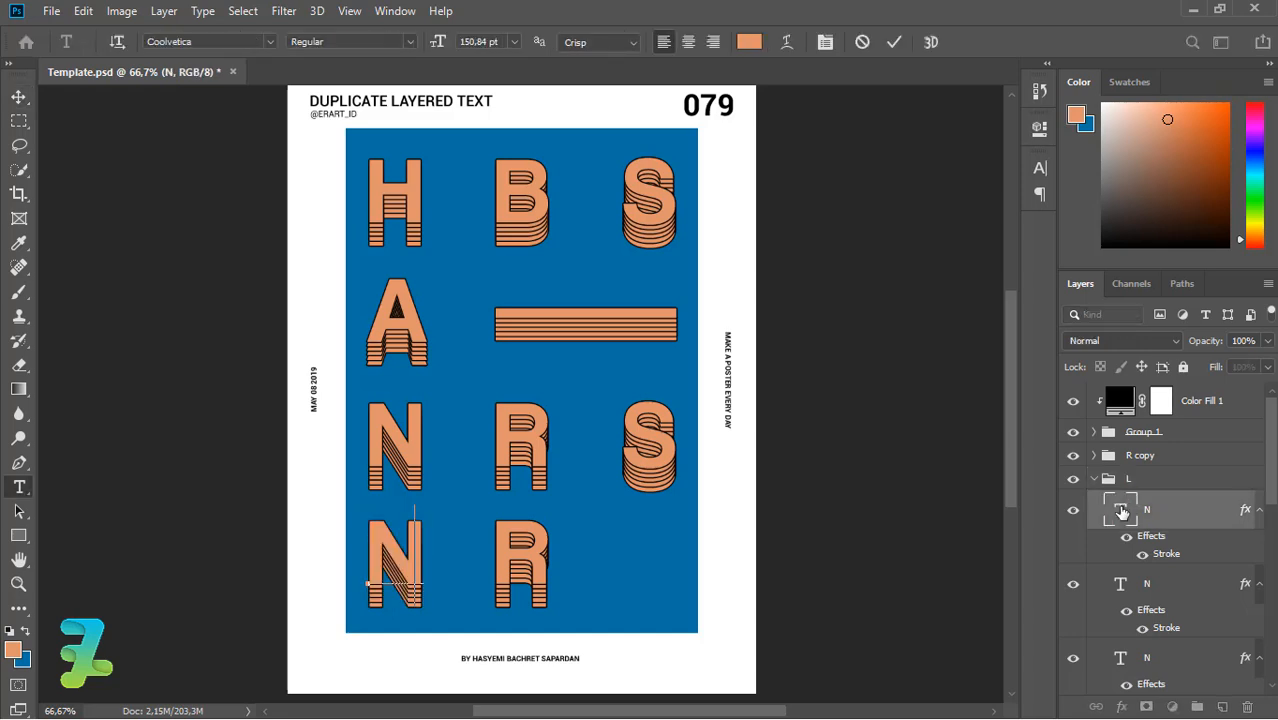
Step: Replace the N with L in the second and third text layers of the L group
{"action": "double_click", "coordinate": [1121, 584]}
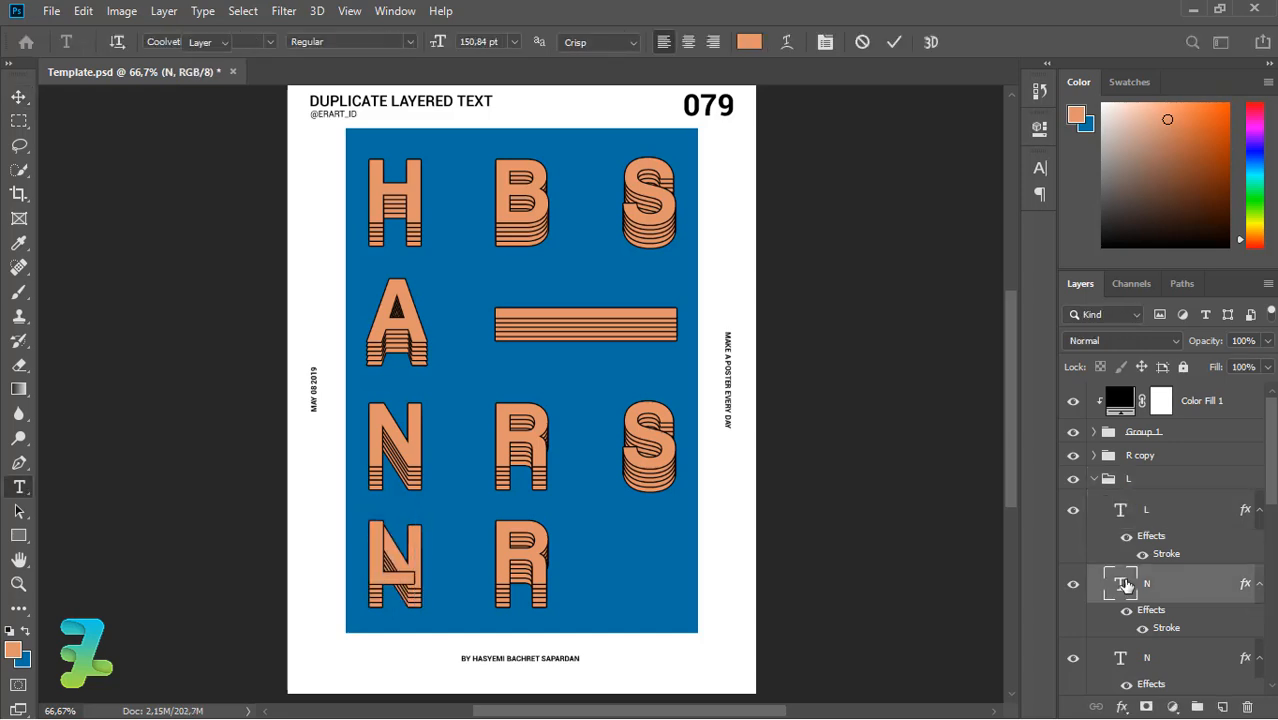
{"action": "scroll", "coordinate": [1200, 530], "scroll_direction": "down", "scroll_amount": 3}
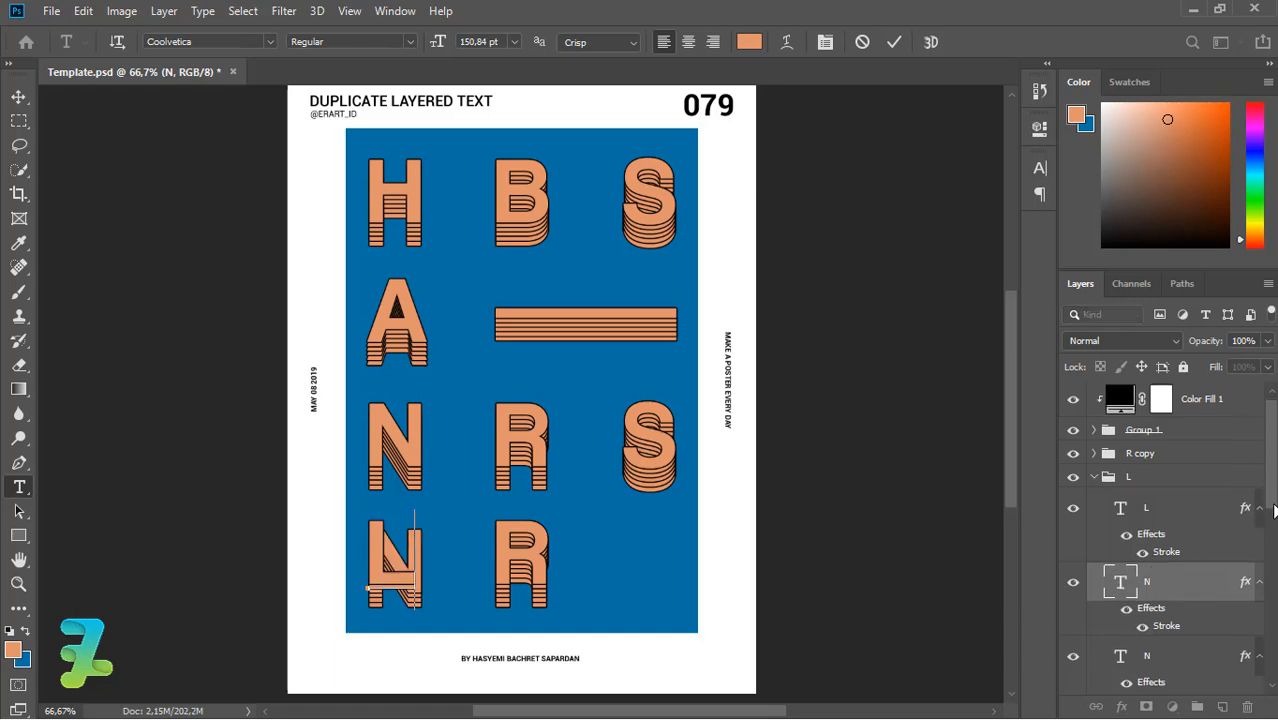
{"action": "double_click", "coordinate": [1120, 563]}
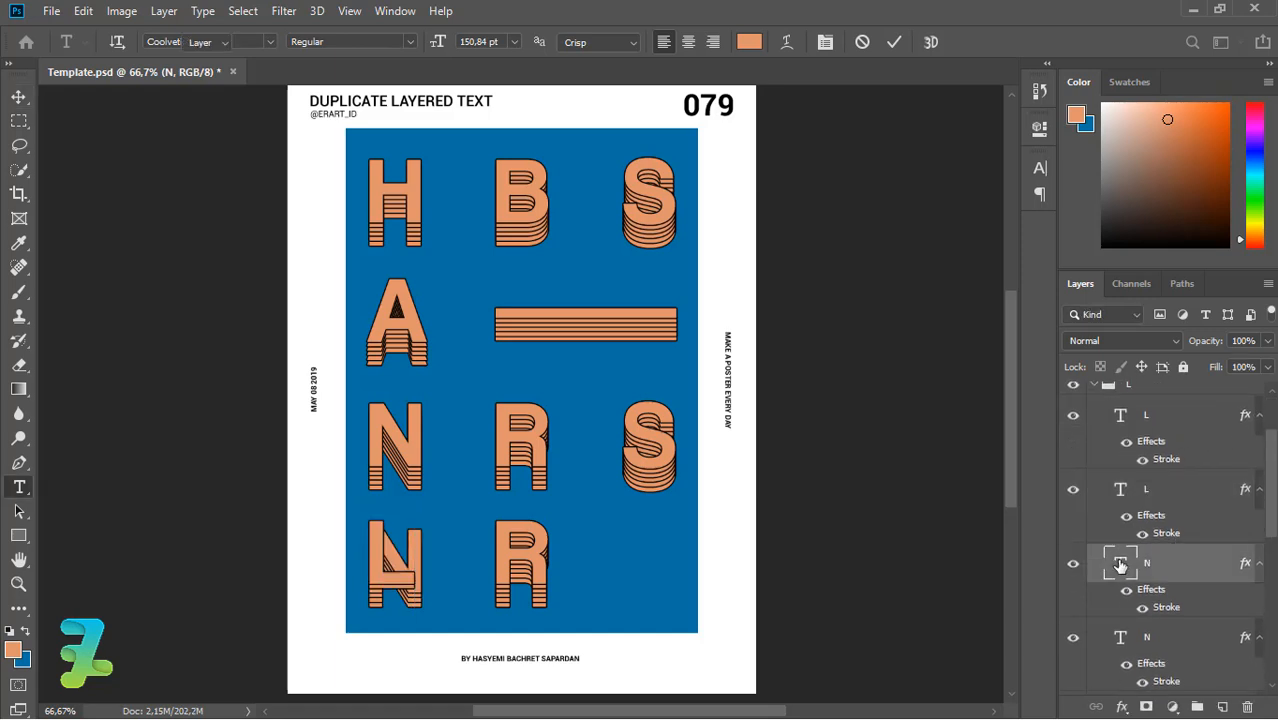
{"action": "key", "text": "ctrl+Return"}
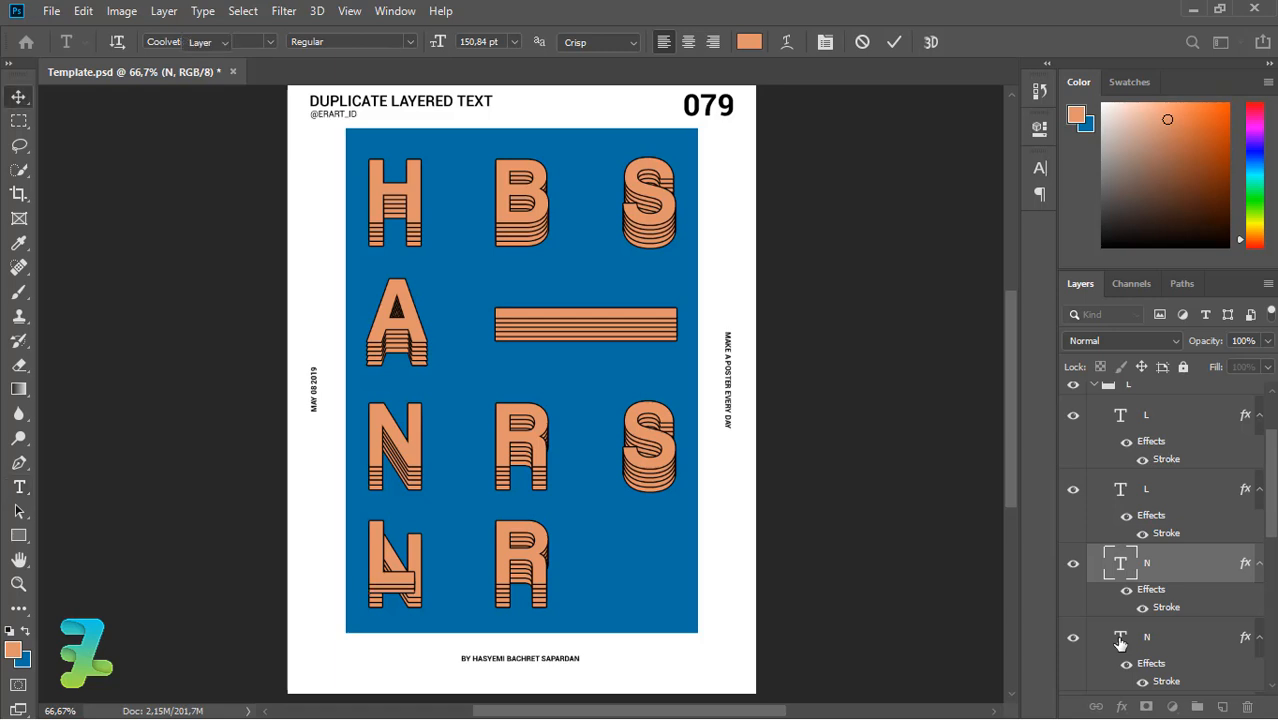
{"action": "left_click", "coordinate": [1120, 643]}
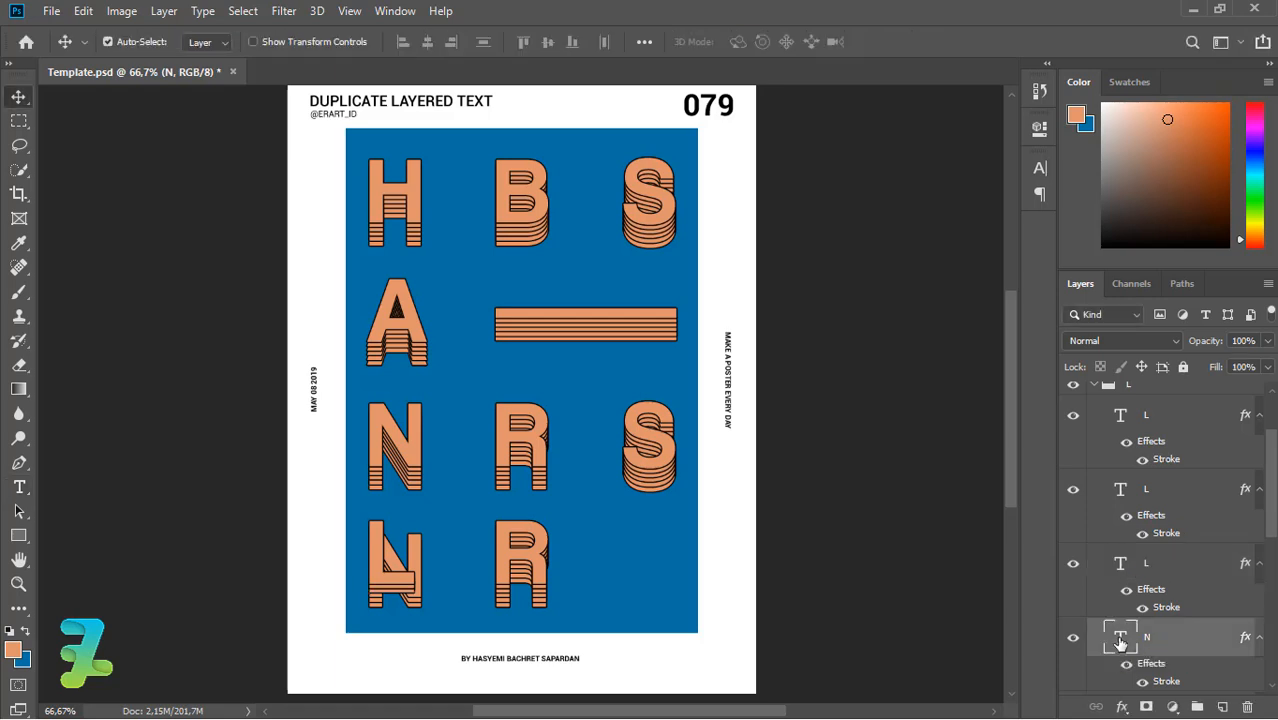
Step: Replace the N with L in the fourth and fifth text layers of the L group
{"action": "double_click", "coordinate": [1120, 640]}
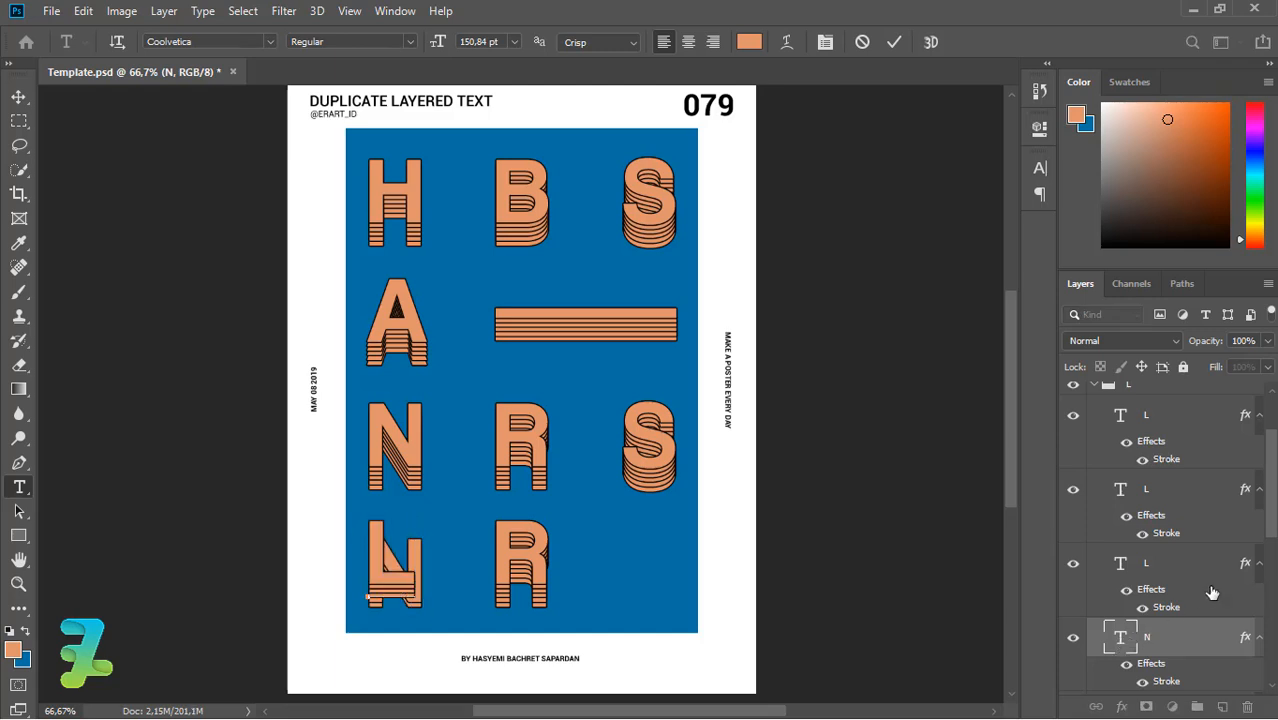
{"action": "scroll", "coordinate": [1113, 555], "scroll_direction": "down", "scroll_amount": 2}
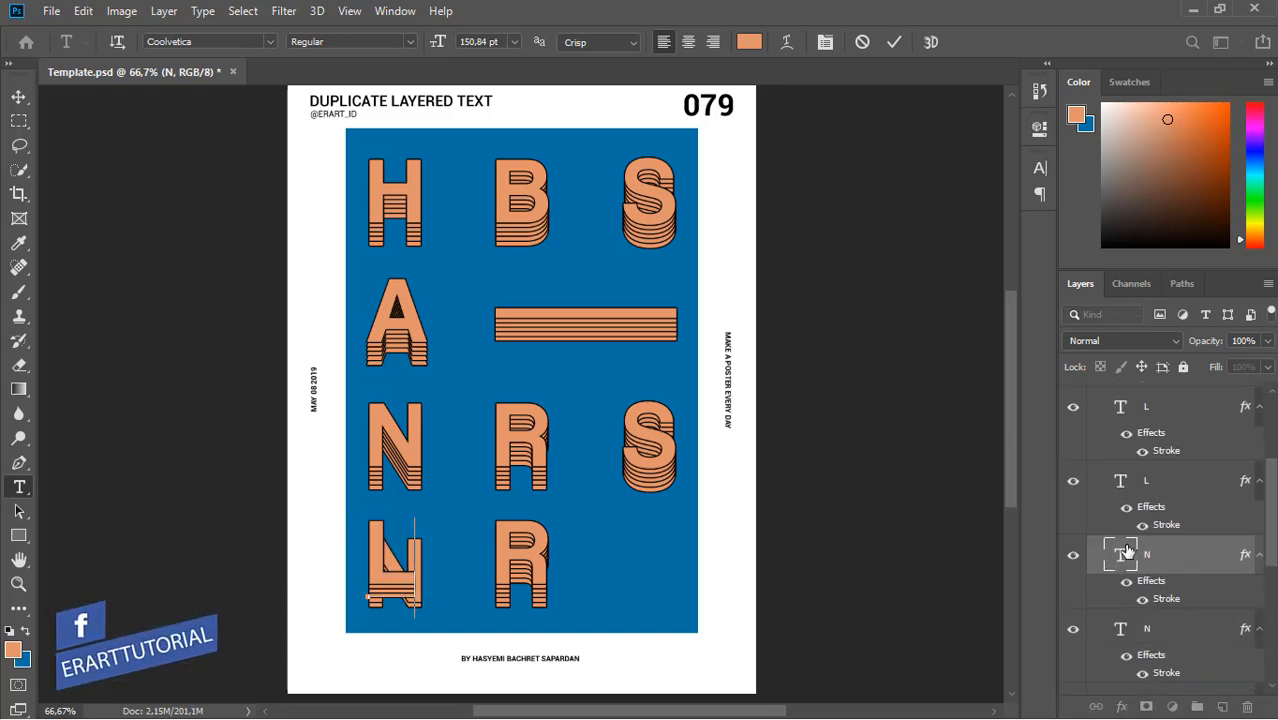
{"action": "type", "text": "L"}
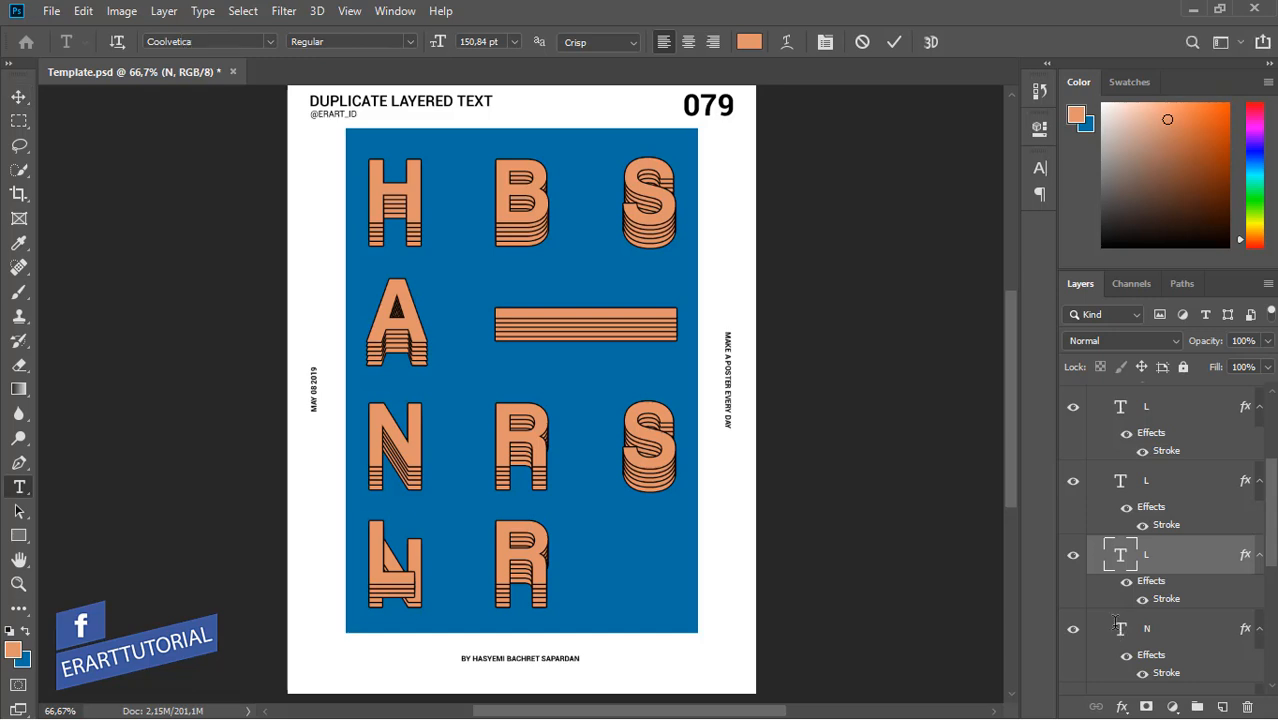
{"action": "key", "text": "ctrl+Return"}
{"action": "double_click", "coordinate": [1120, 632]}
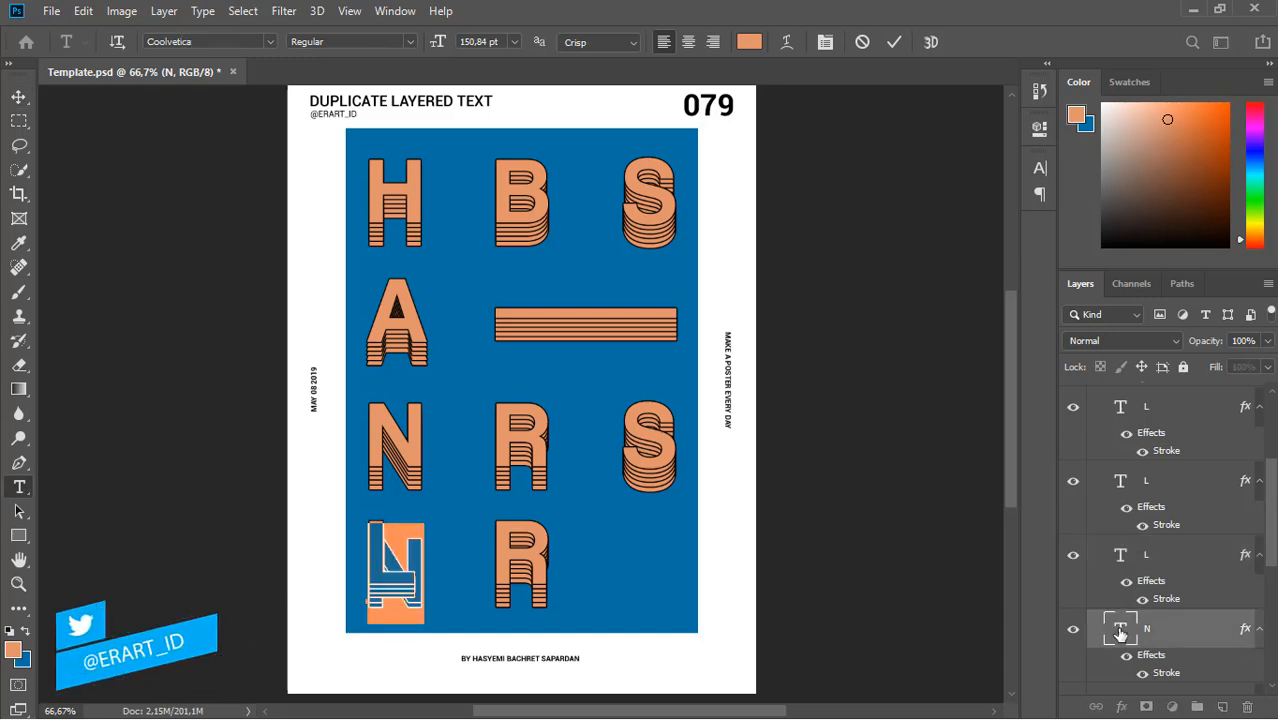
{"action": "scroll", "coordinate": [1204, 600], "scroll_direction": "down", "scroll_amount": 3}
{"action": "type", "text": "L"}
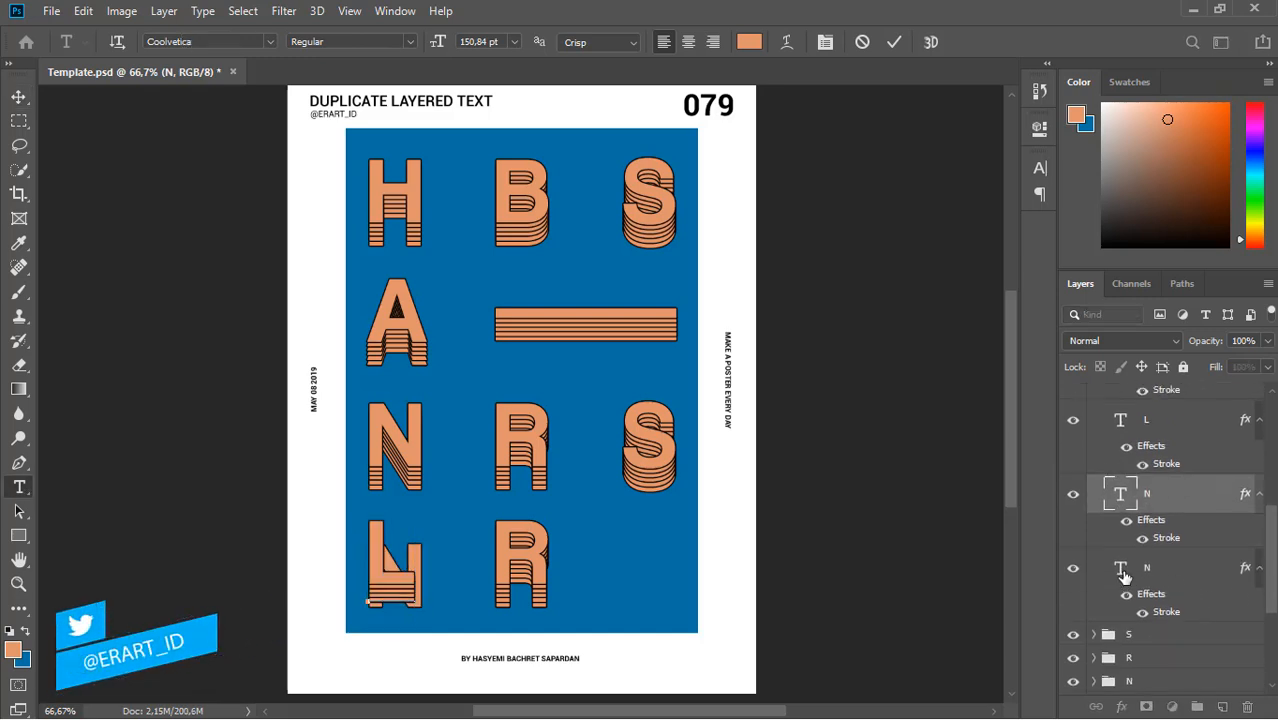
Step: Change the lowest text layer of the L group to L and collapse the group
{"action": "left_click", "coordinate": [1123, 575]}
{"action": "key", "text": "v"}
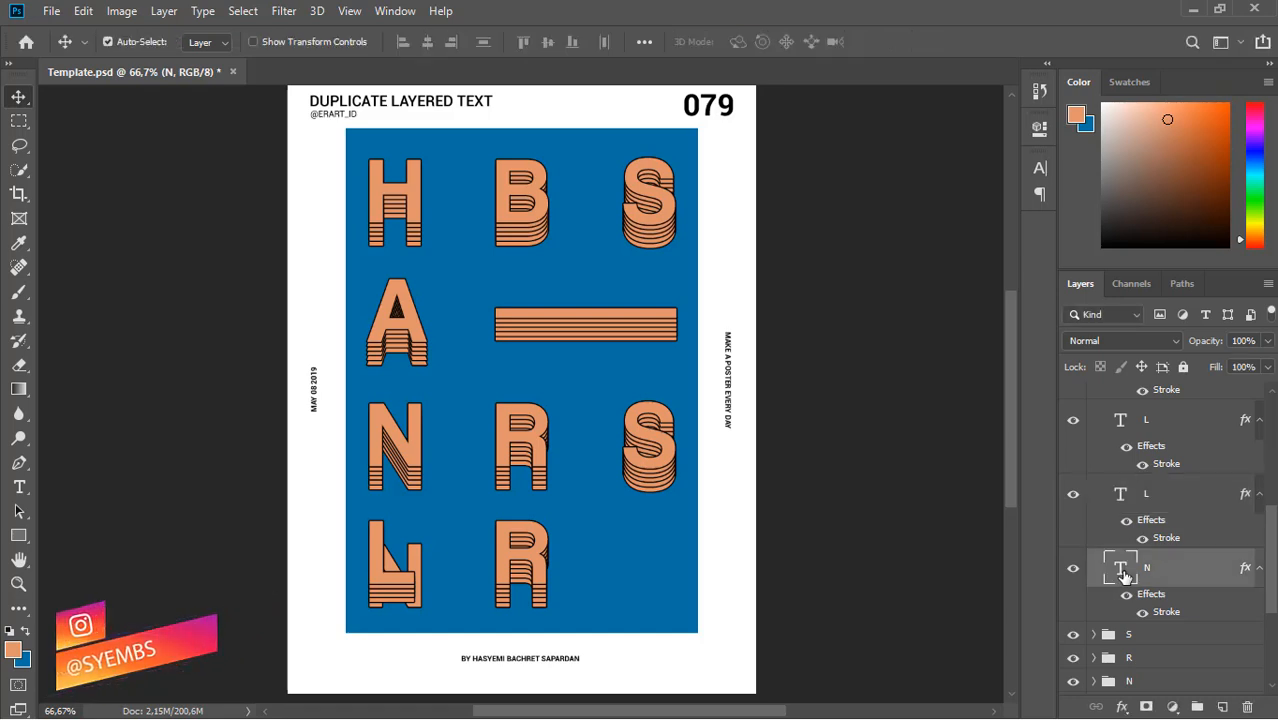
{"action": "double_click", "coordinate": [1123, 575]}
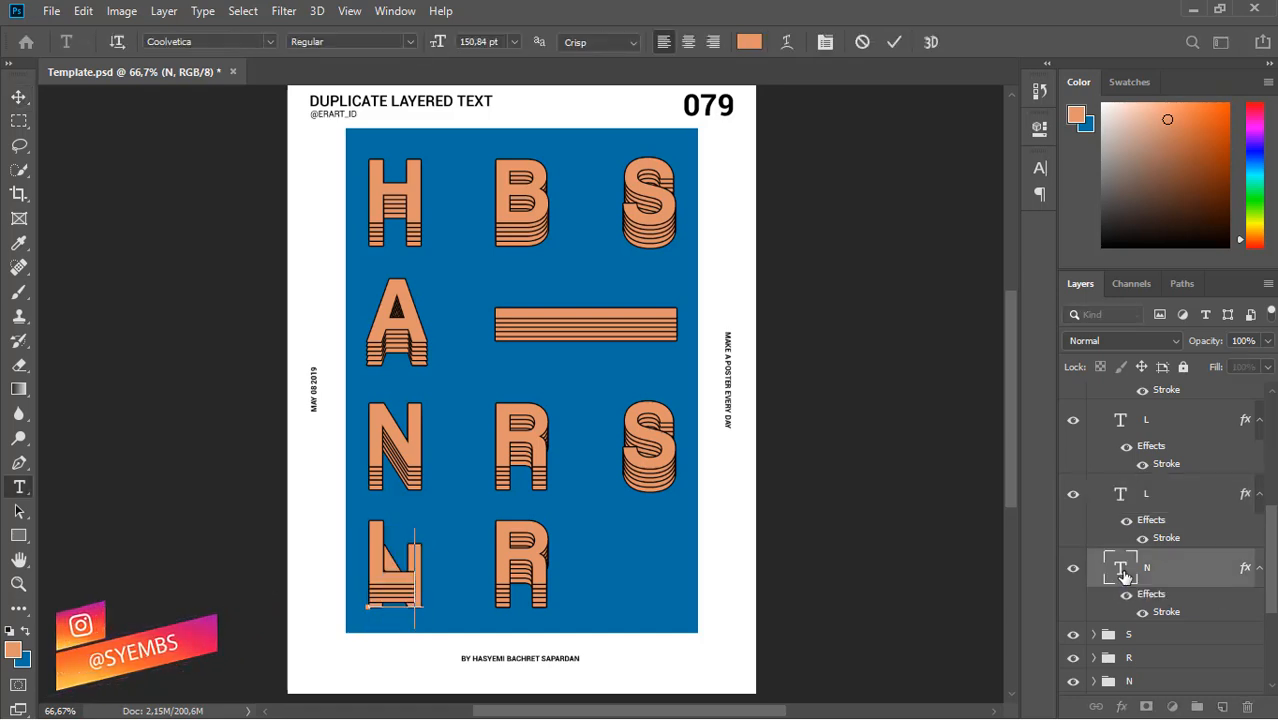
{"action": "type", "text": "L"}
{"action": "key", "text": "Escape"}
{"action": "key", "text": "v"}
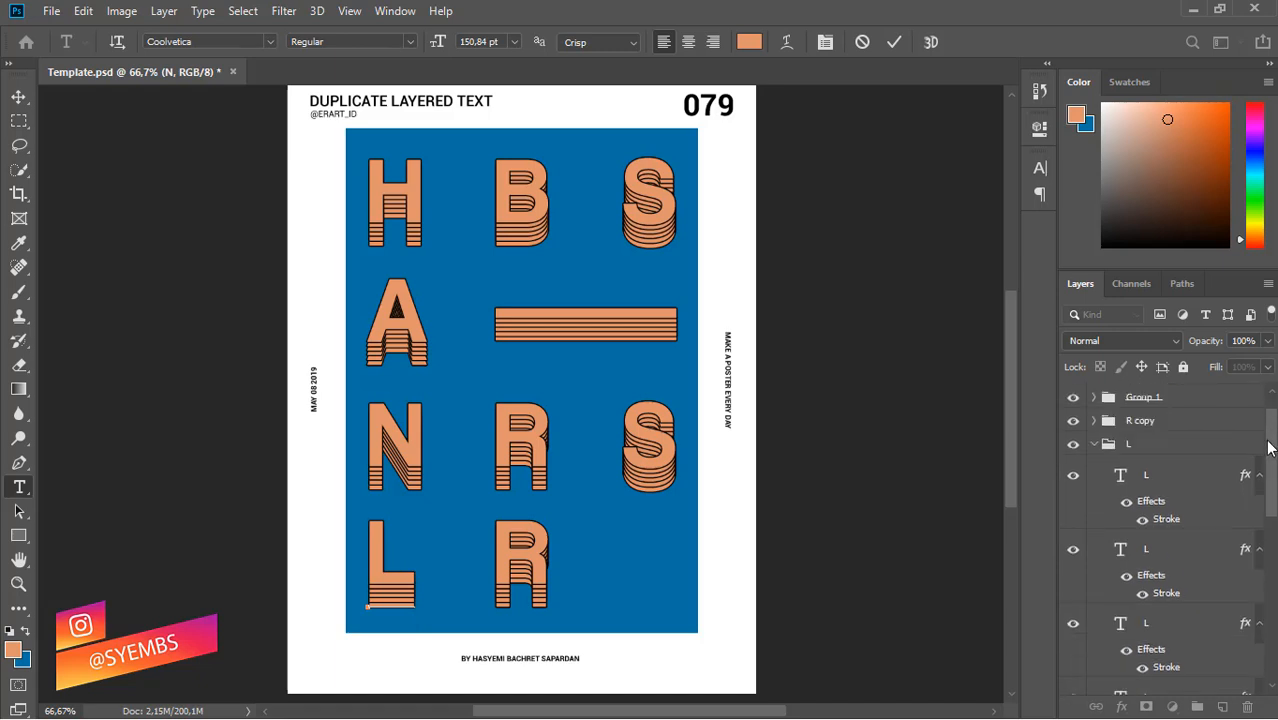
{"action": "scroll", "coordinate": [1160, 500], "scroll_direction": "up", "scroll_amount": 3}
{"action": "left_click", "coordinate": [1098, 484]}
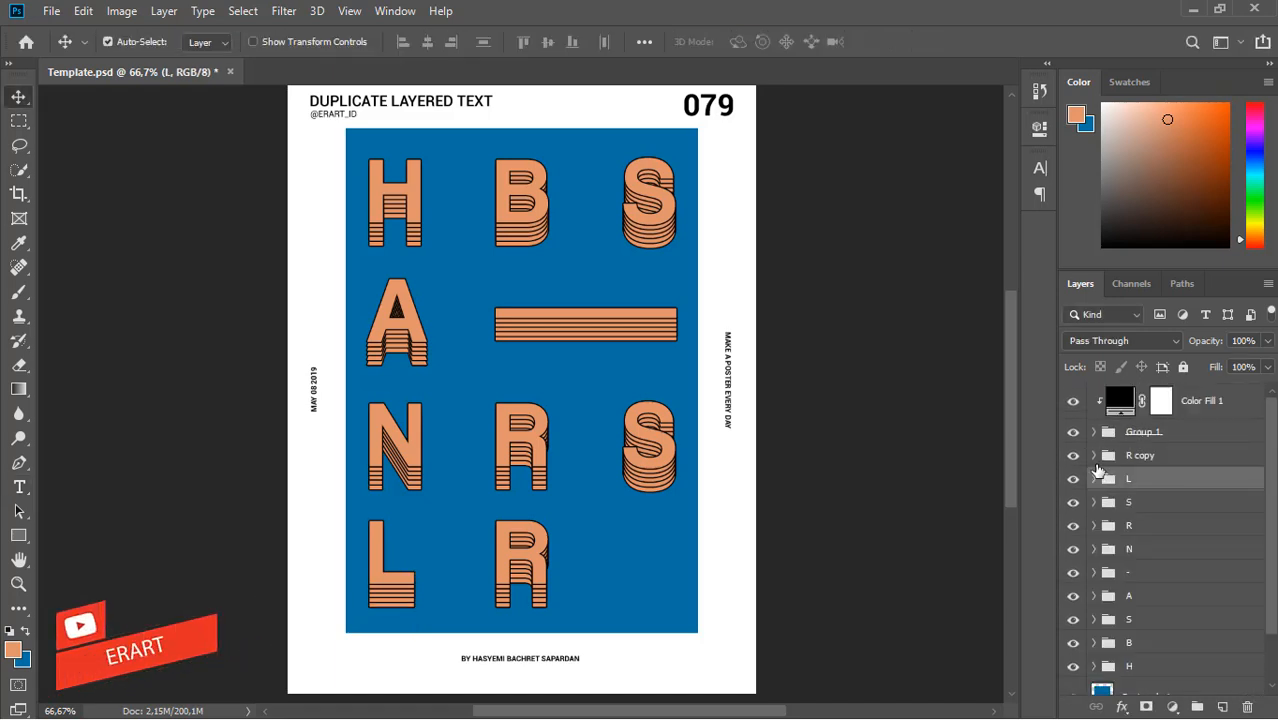
Step: Expand the R copy group and replace the R with V in its first and second text layers
{"action": "left_click", "coordinate": [1094, 456]}
{"action": "double_click", "coordinate": [1122, 488]}
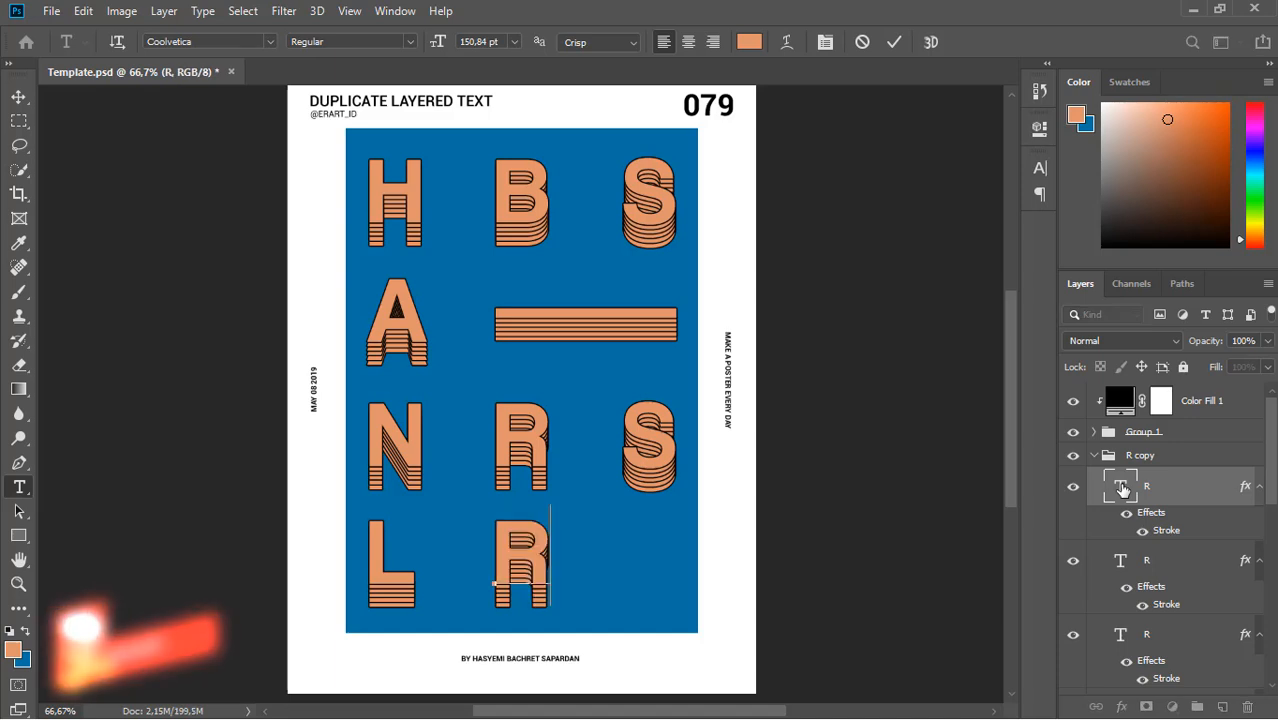
{"action": "type", "text": "V"}
{"action": "key", "text": "Escape"}
{"action": "key", "text": "v"}
{"action": "left_click", "coordinate": [1122, 560]}
{"action": "double_click", "coordinate": [1122, 560]}
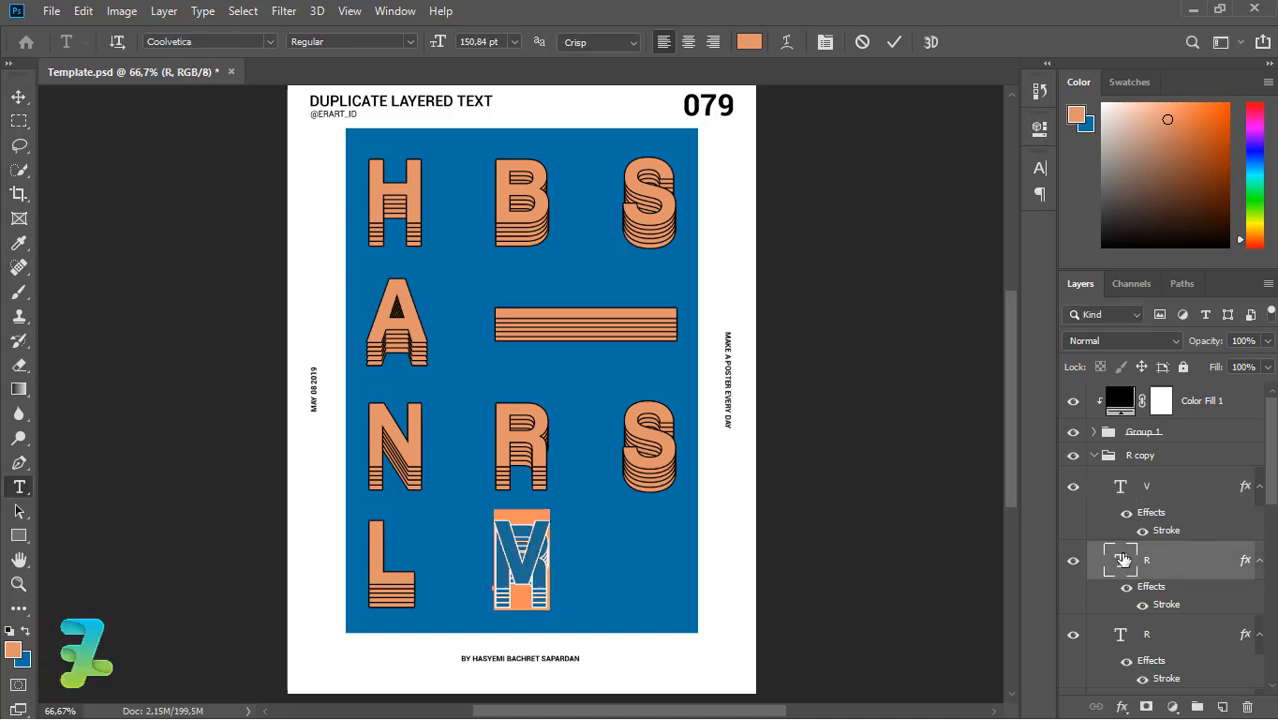
{"action": "type", "text": "V"}
{"action": "key", "text": "Escape"}
{"action": "key", "text": "v"}
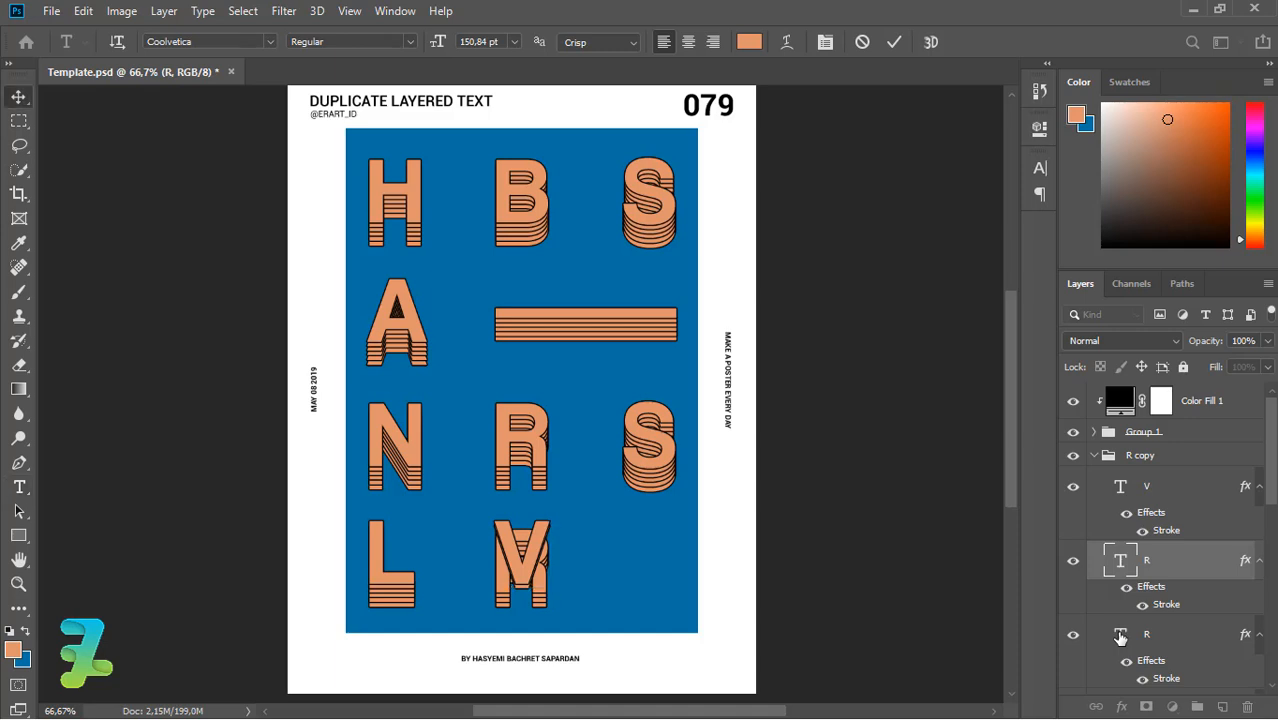
Step: Replace the R with V in the third and fourth text layers of the R copy group
{"action": "double_click", "coordinate": [1120, 638]}
{"action": "type", "text": "V"}
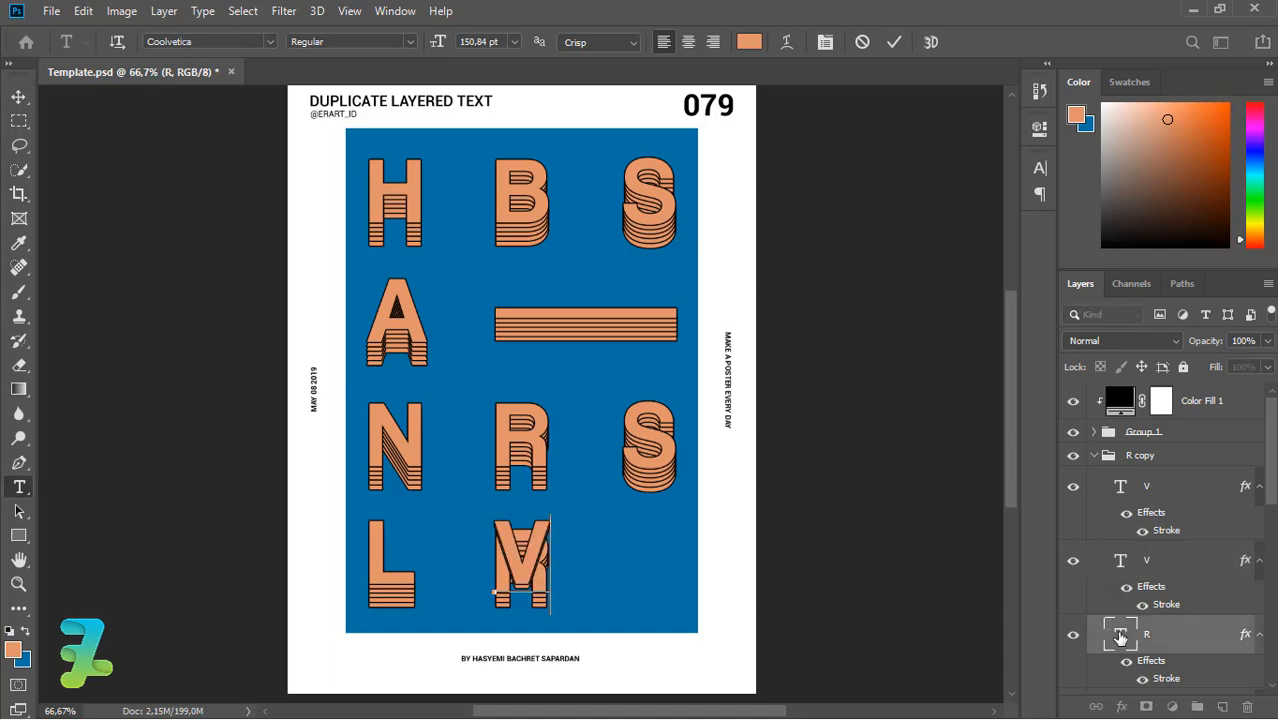
{"action": "scroll", "coordinate": [1160, 540], "scroll_direction": "down", "scroll_amount": 3}
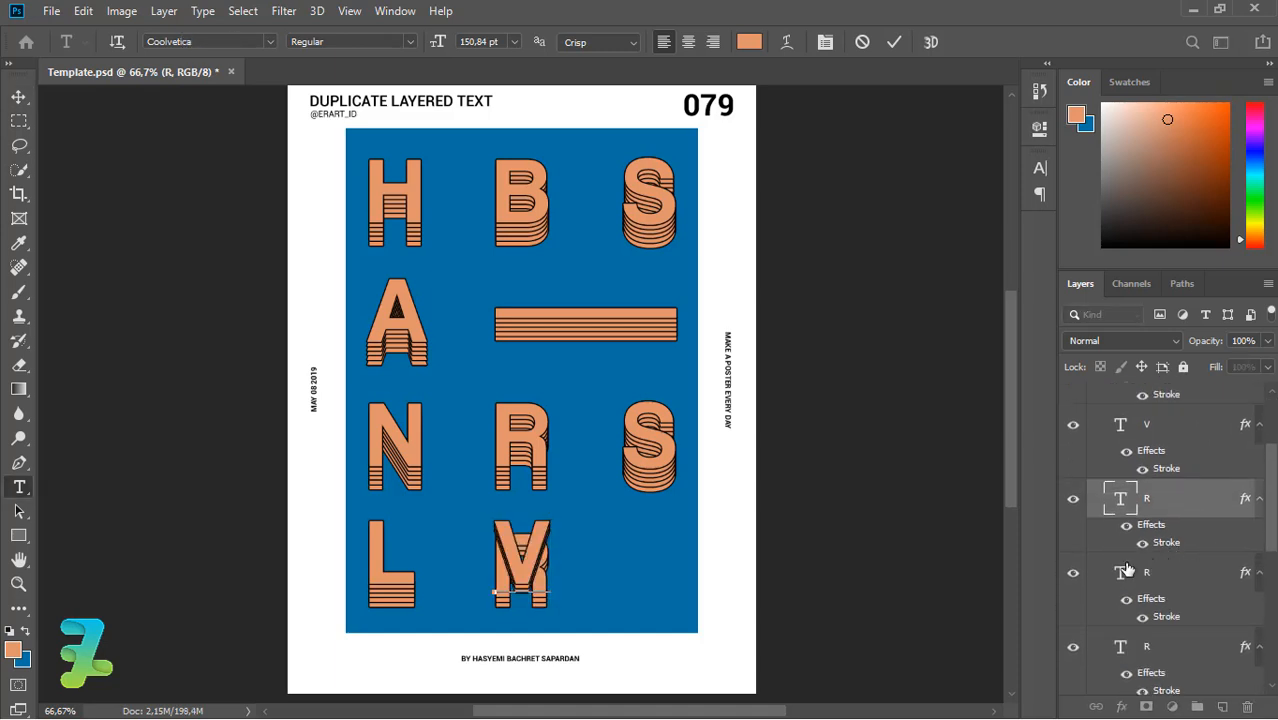
{"action": "double_click", "coordinate": [1124, 571]}
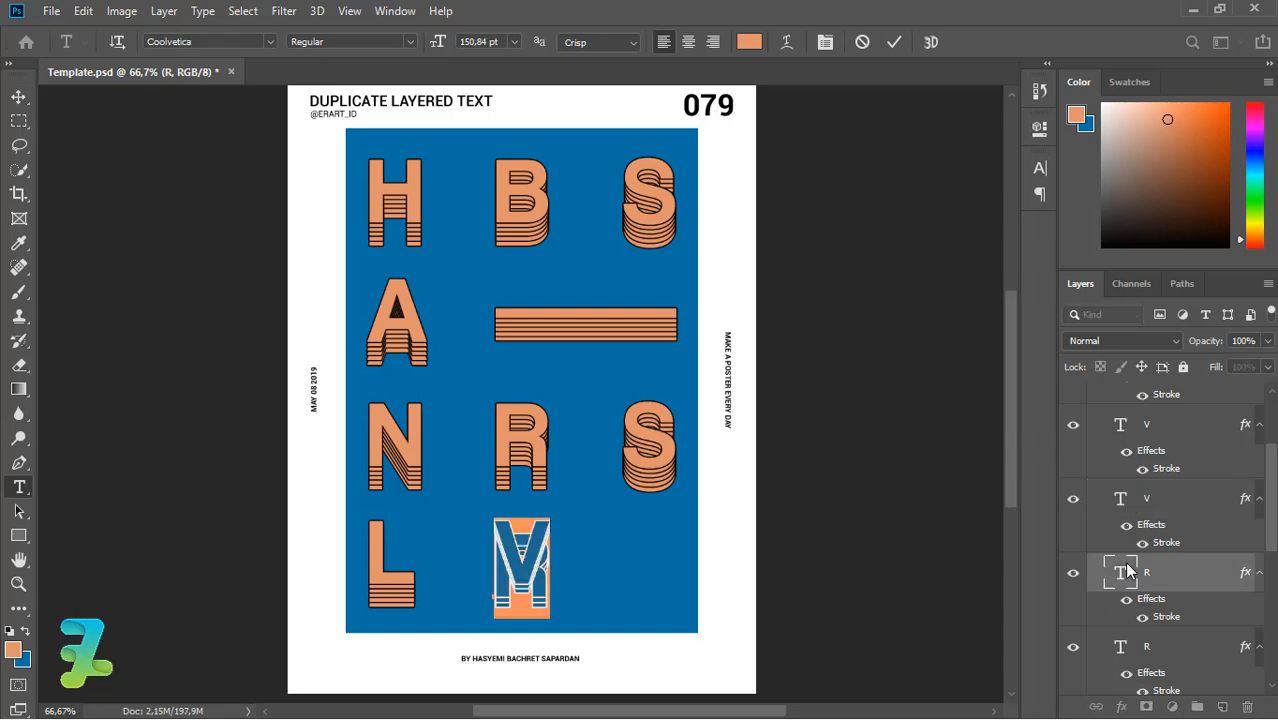
{"action": "type", "text": "V"}
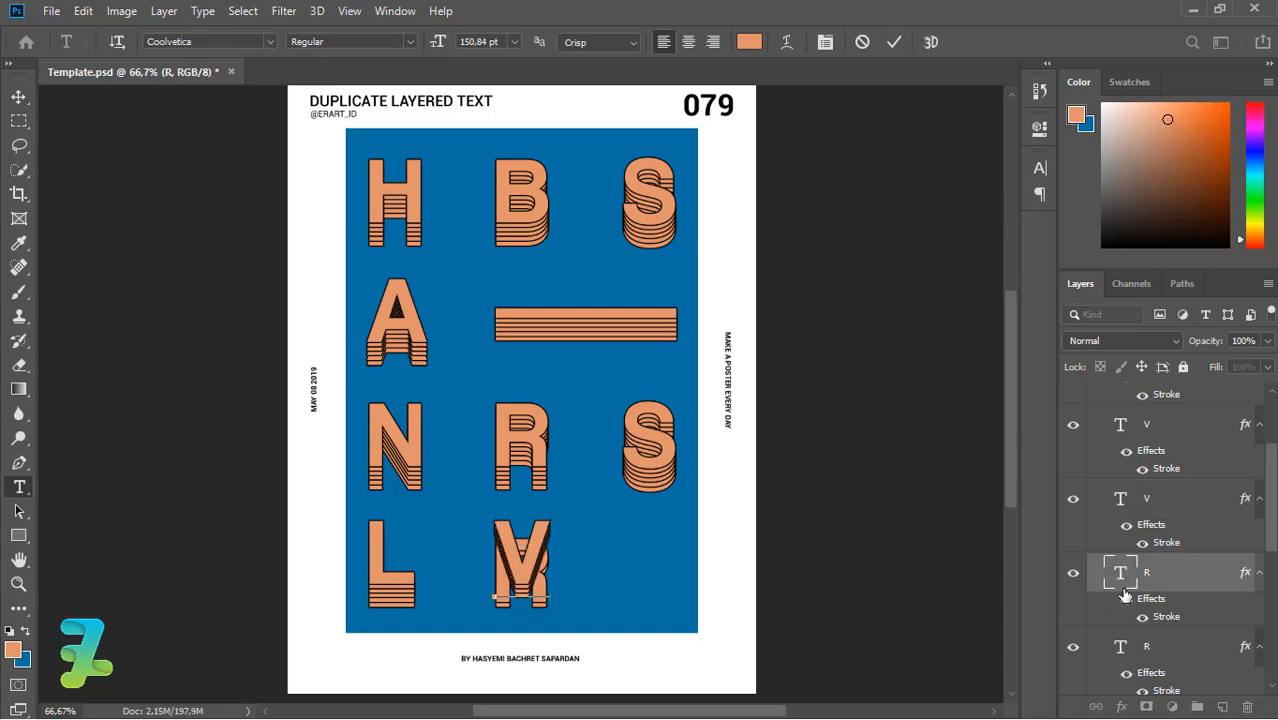
Step: Replace the R with V in the fifth and sixth text layers of the R copy group
{"action": "double_click", "coordinate": [1124, 653]}
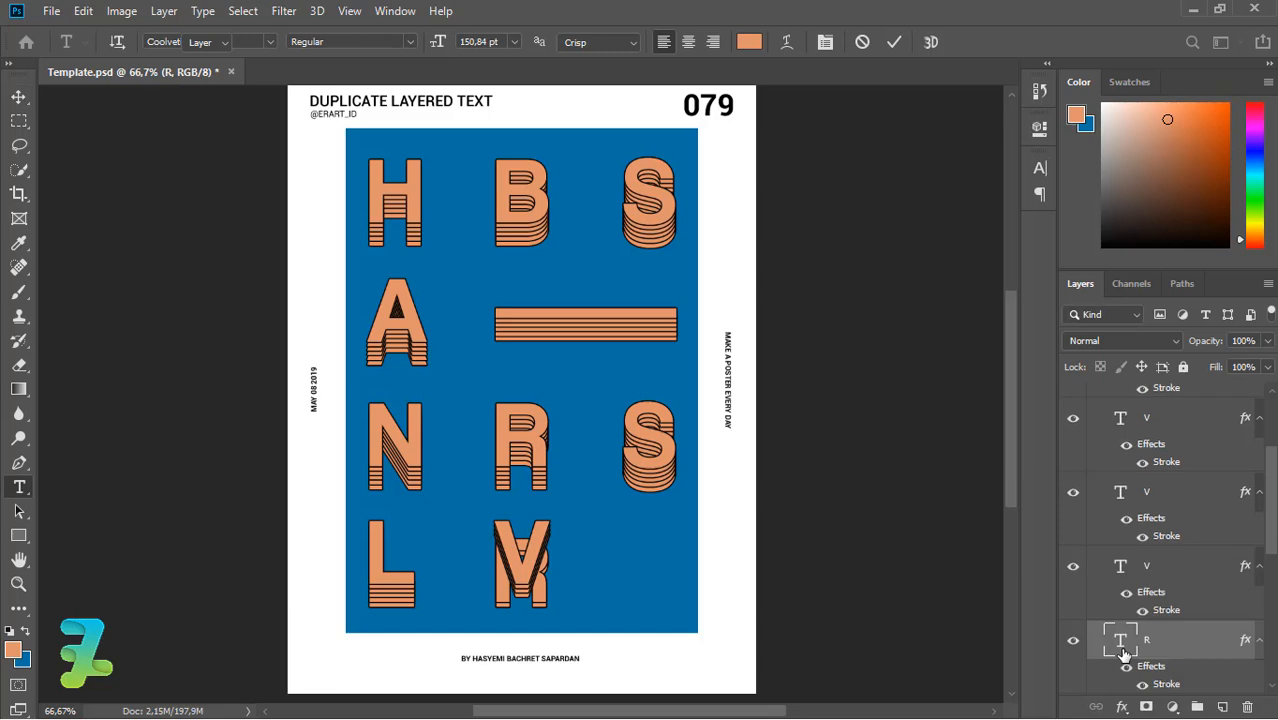
{"action": "type", "text": "V"}
{"action": "scroll", "coordinate": [1238, 577], "scroll_direction": "down", "scroll_amount": 3}
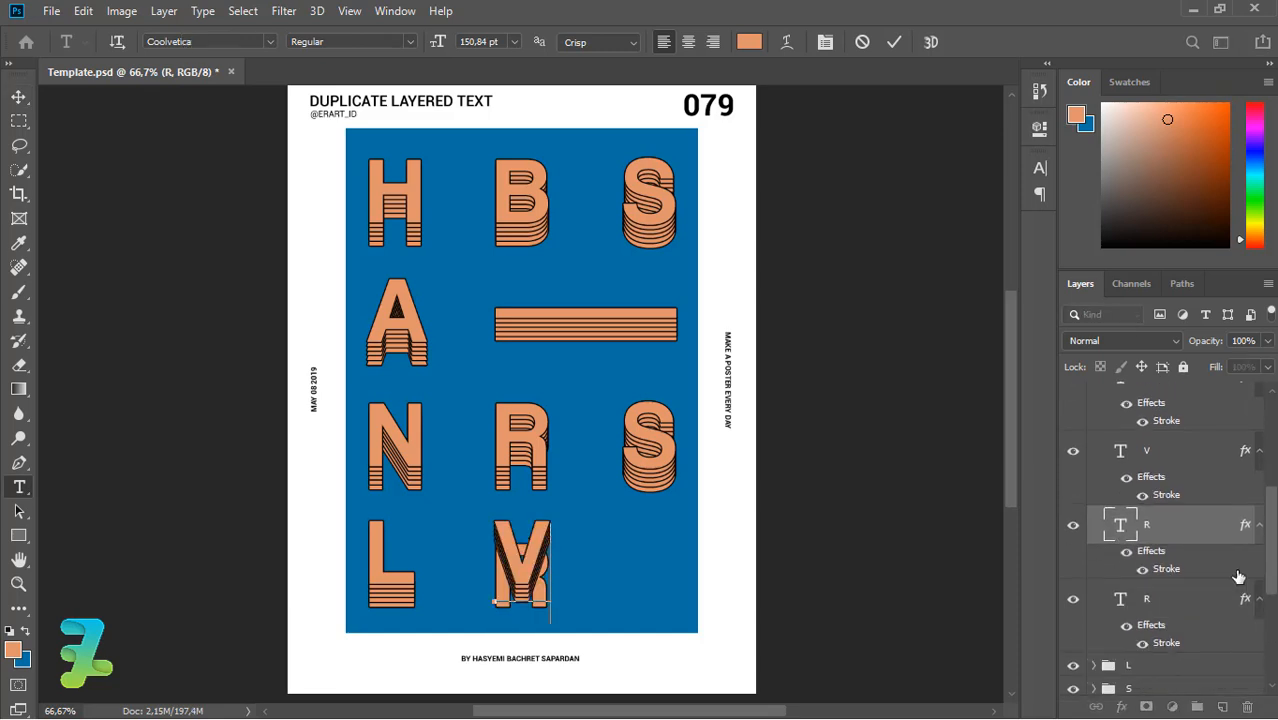
{"action": "double_click", "coordinate": [1124, 598]}
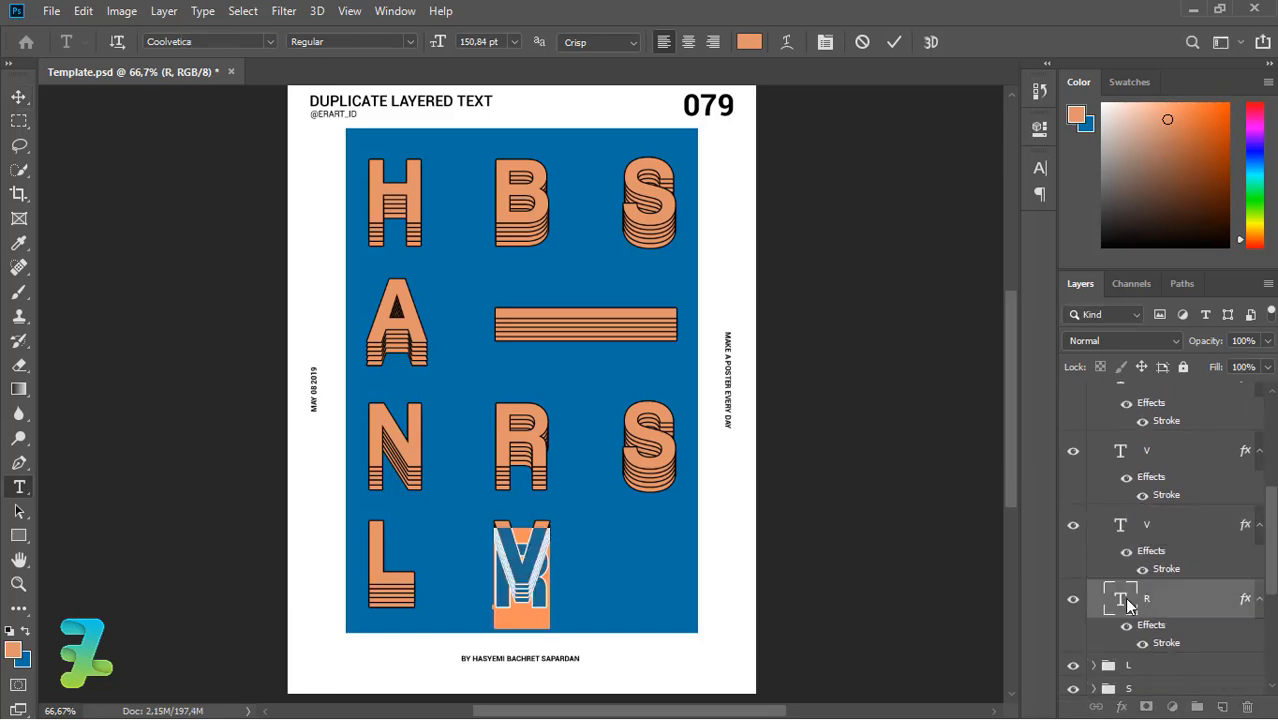
{"action": "type", "text": "V"}
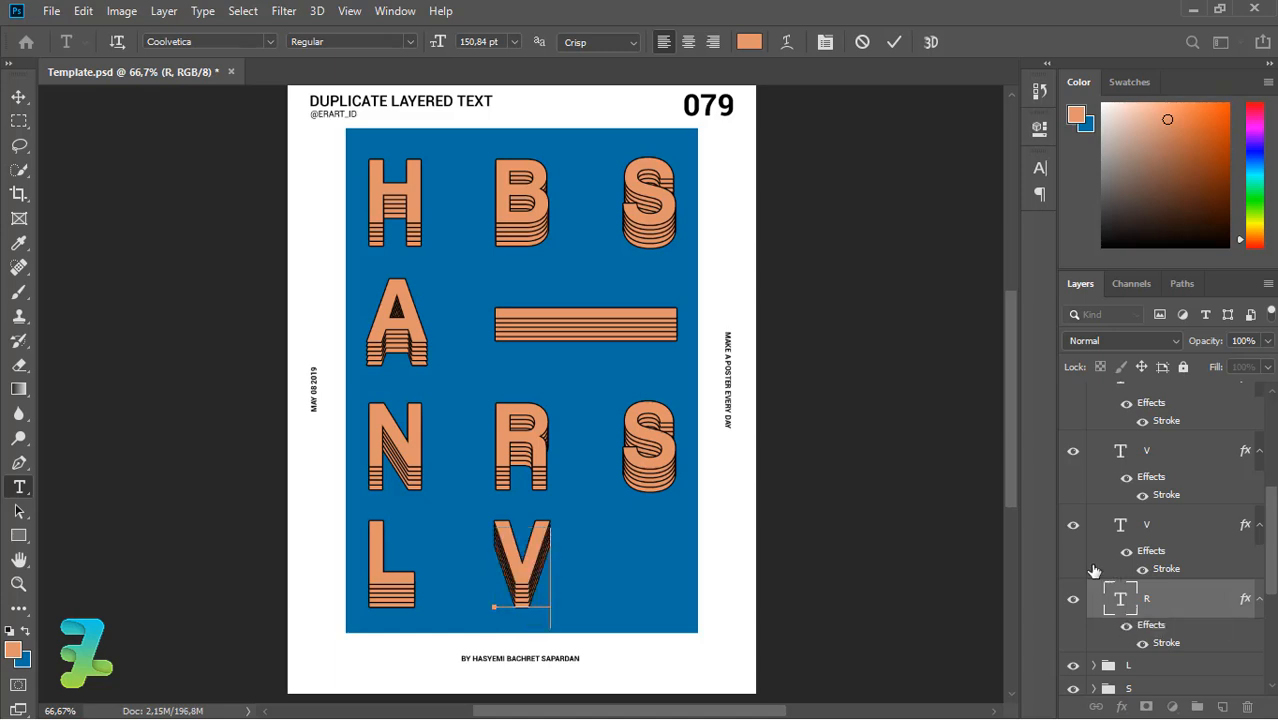
{"action": "left_click", "coordinate": [1073, 525]}
{"action": "key", "text": "v"}
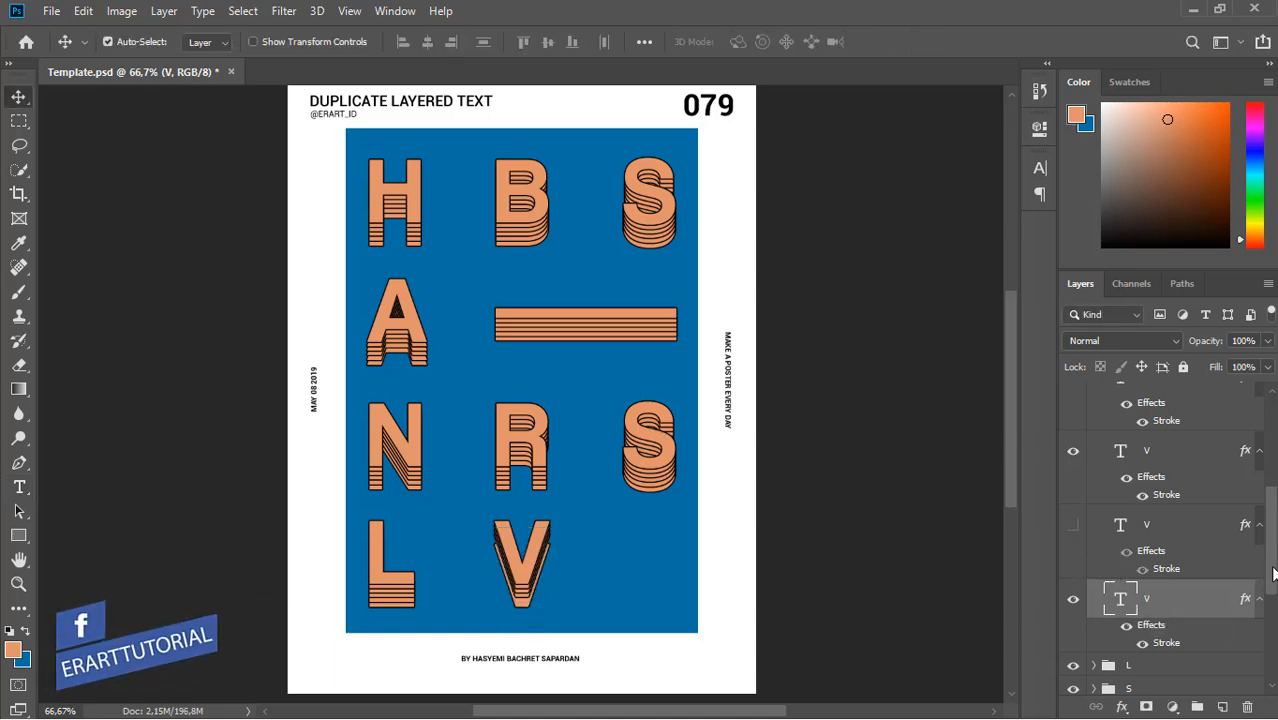
Step: Collapse the R copy group in the fourth row and rename it V
{"action": "left_click_drag", "start_coordinate": [1273, 572], "coordinate": [1273, 455]}
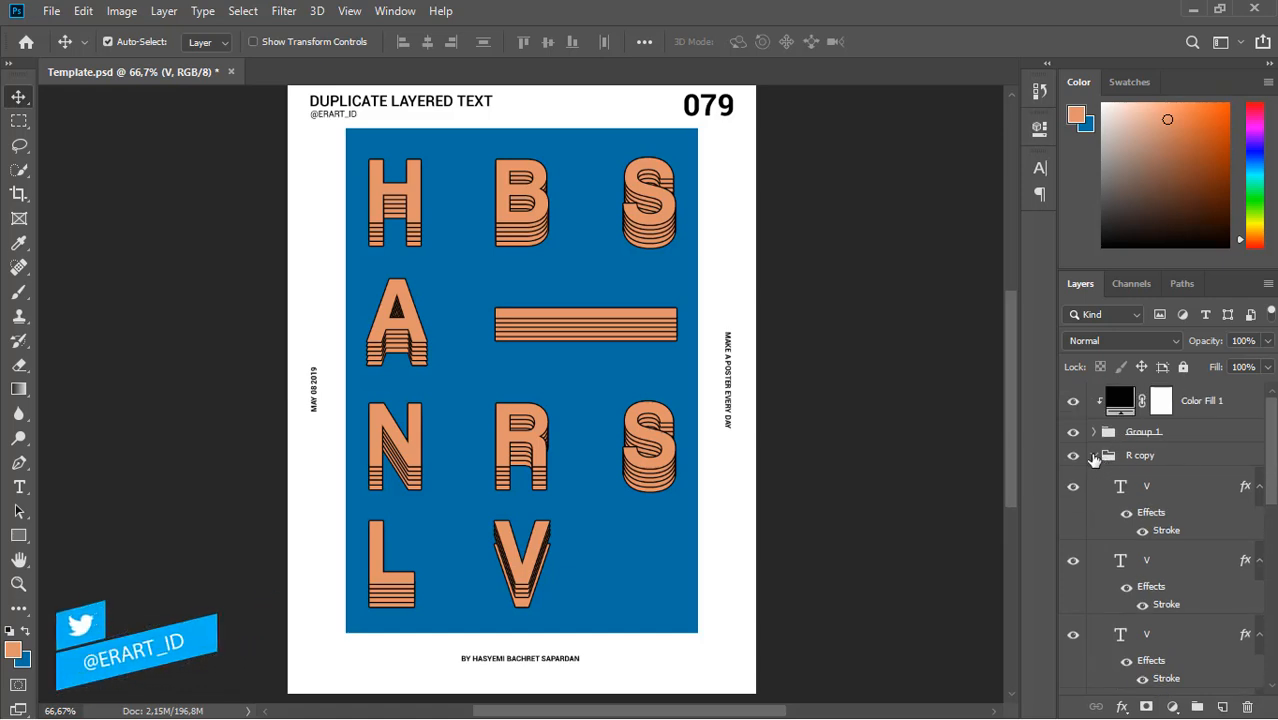
{"action": "left_click", "coordinate": [1094, 455]}
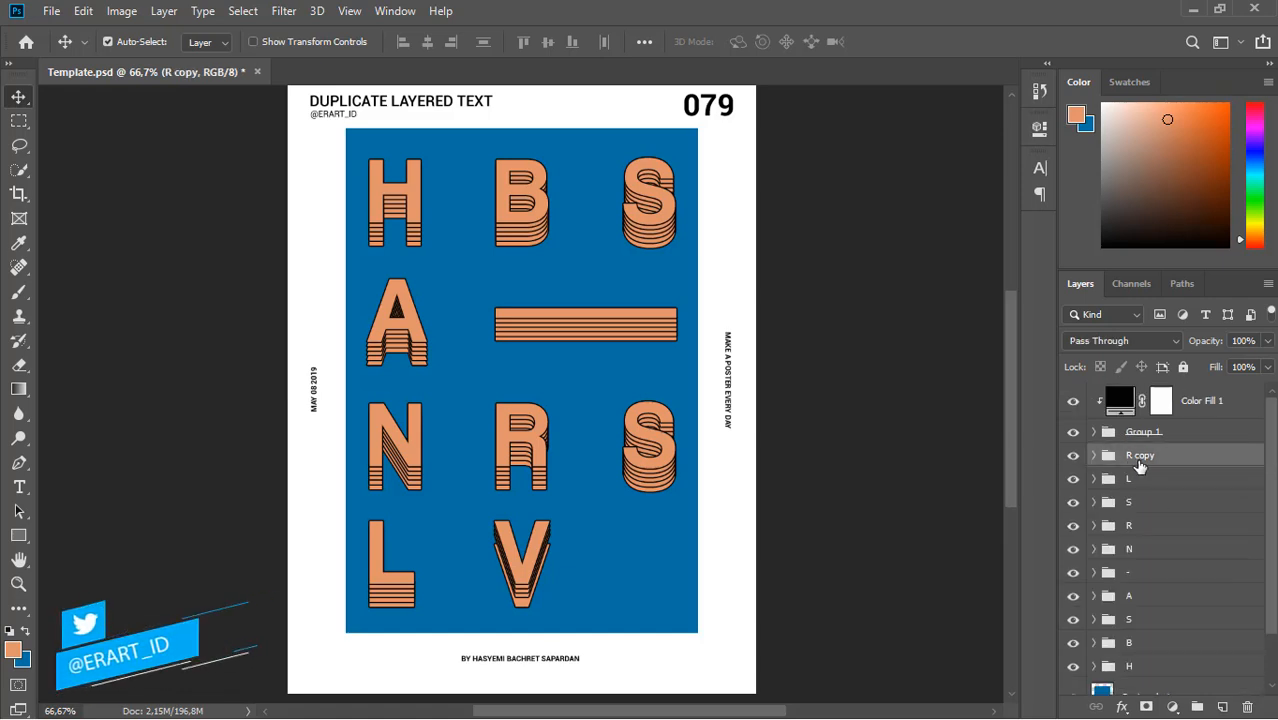
{"action": "double_click", "coordinate": [1140, 455]}
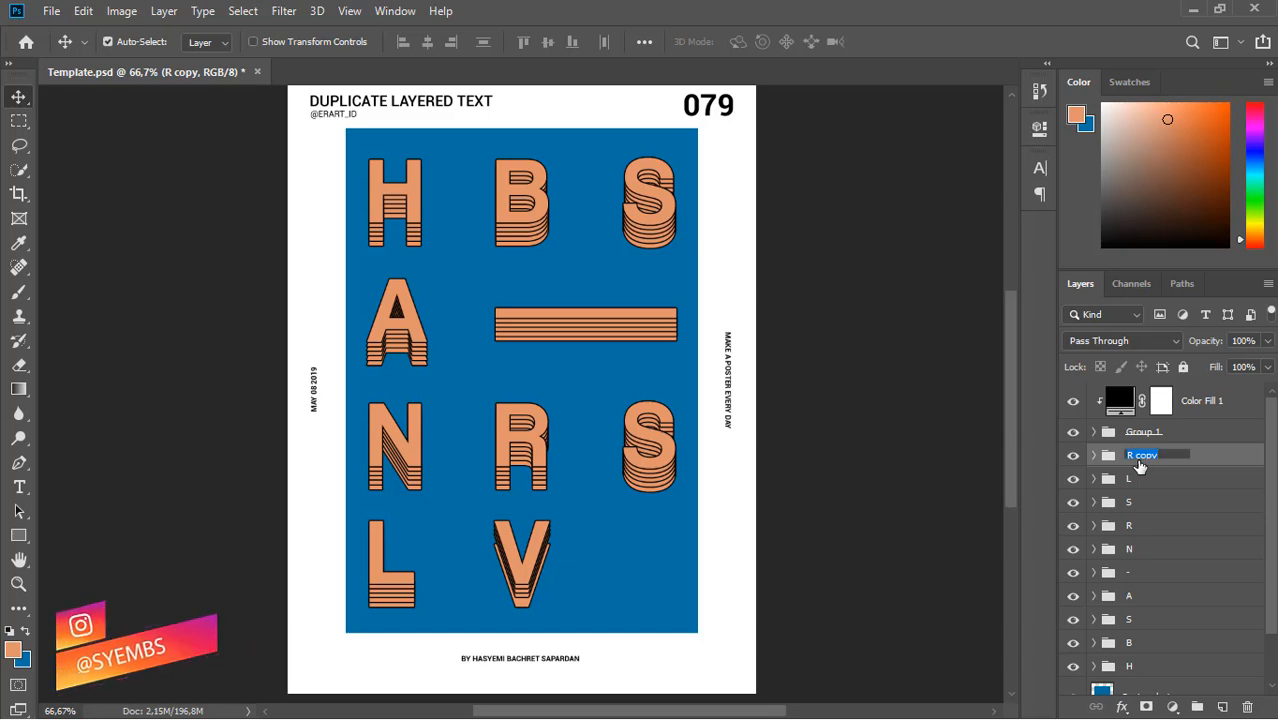
{"action": "type", "text": "V"}
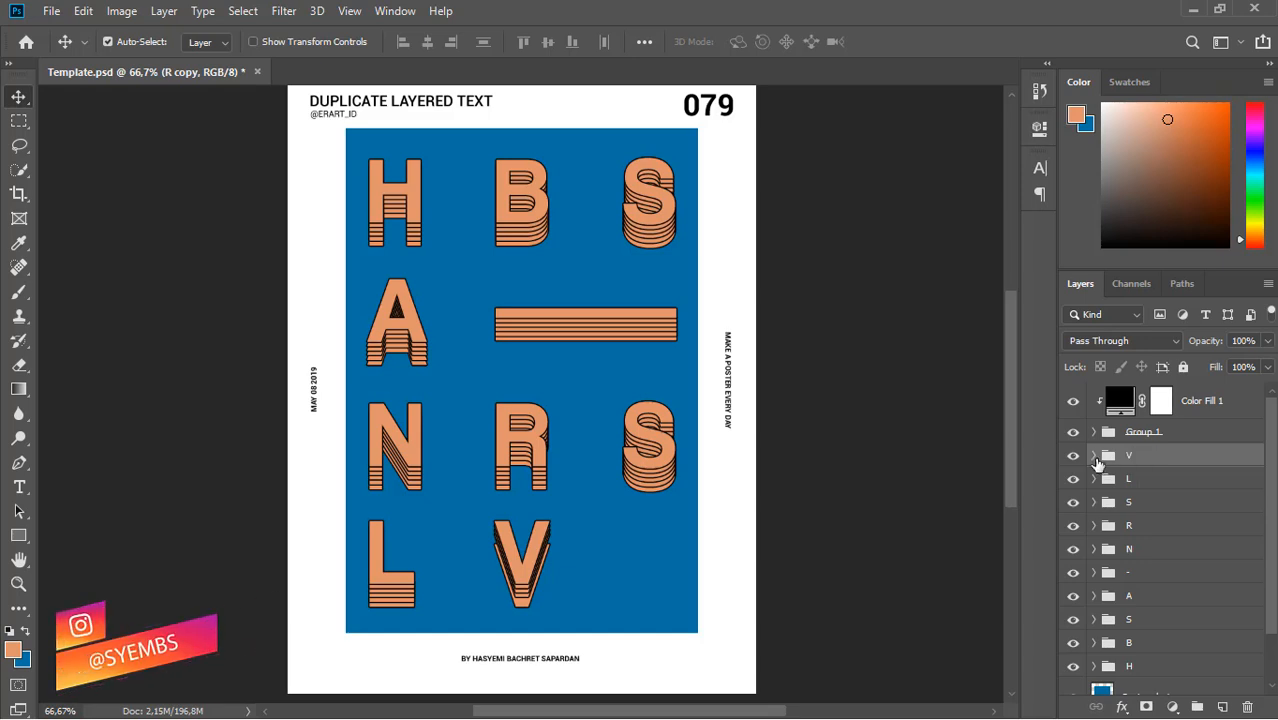
Step: Make the hidden fifth text layer in the V group visible again and collapse the group
{"action": "left_click", "coordinate": [1102, 460]}
{"action": "left_click_drag", "start_coordinate": [1272, 490], "coordinate": [1274, 556]}
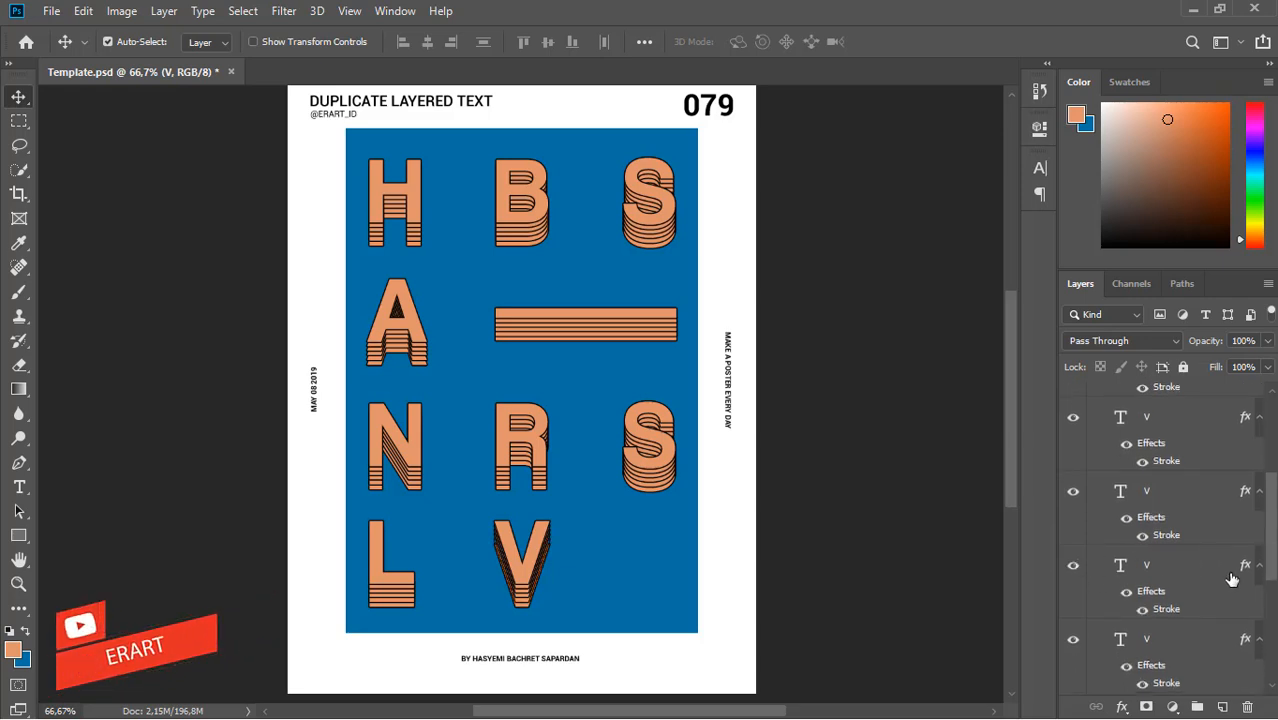
{"action": "scroll", "coordinate": [1112, 452], "scroll_direction": "up", "scroll_amount": 2}
{"action": "left_click", "coordinate": [1095, 456]}
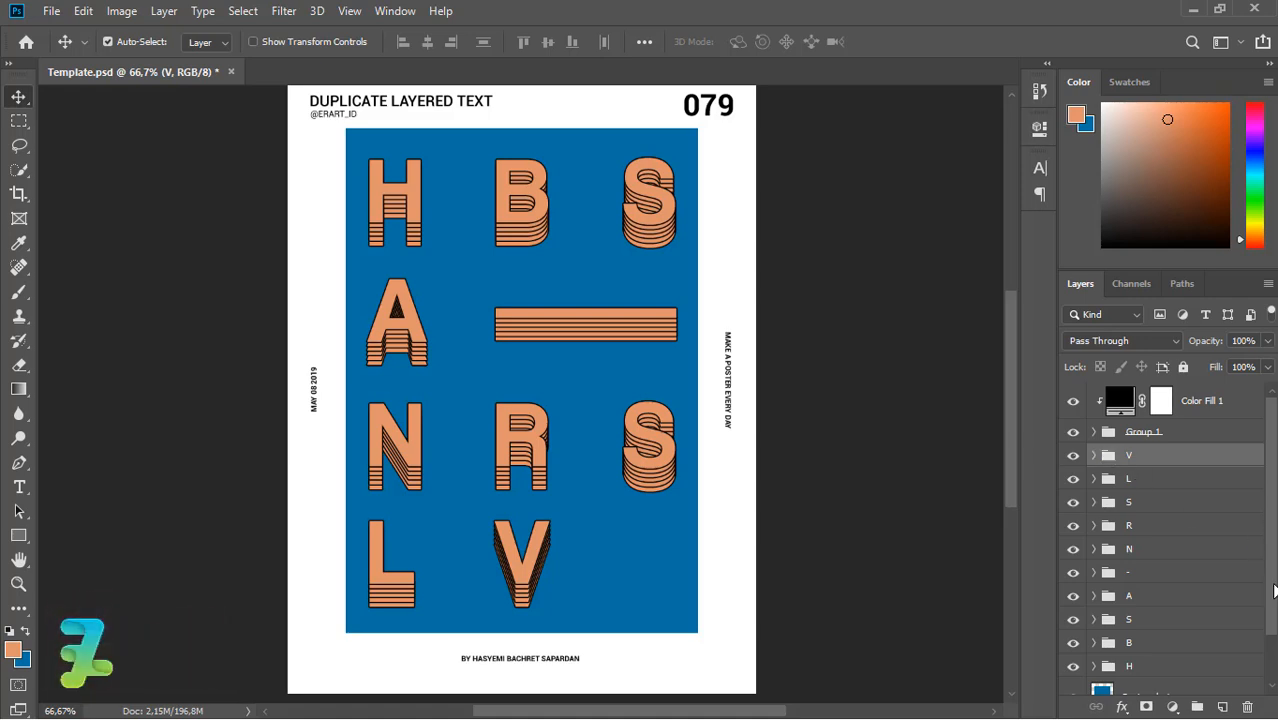
Step: Combine all the letter and dash groups from V down to H into one group named layered duplicated
{"action": "scroll", "coordinate": [1185, 613], "scroll_direction": "down", "scroll_amount": 2}
{"action": "left_click", "coordinate": [1185, 606], "text": "shift"}
{"action": "key", "text": "ctrl+g"}
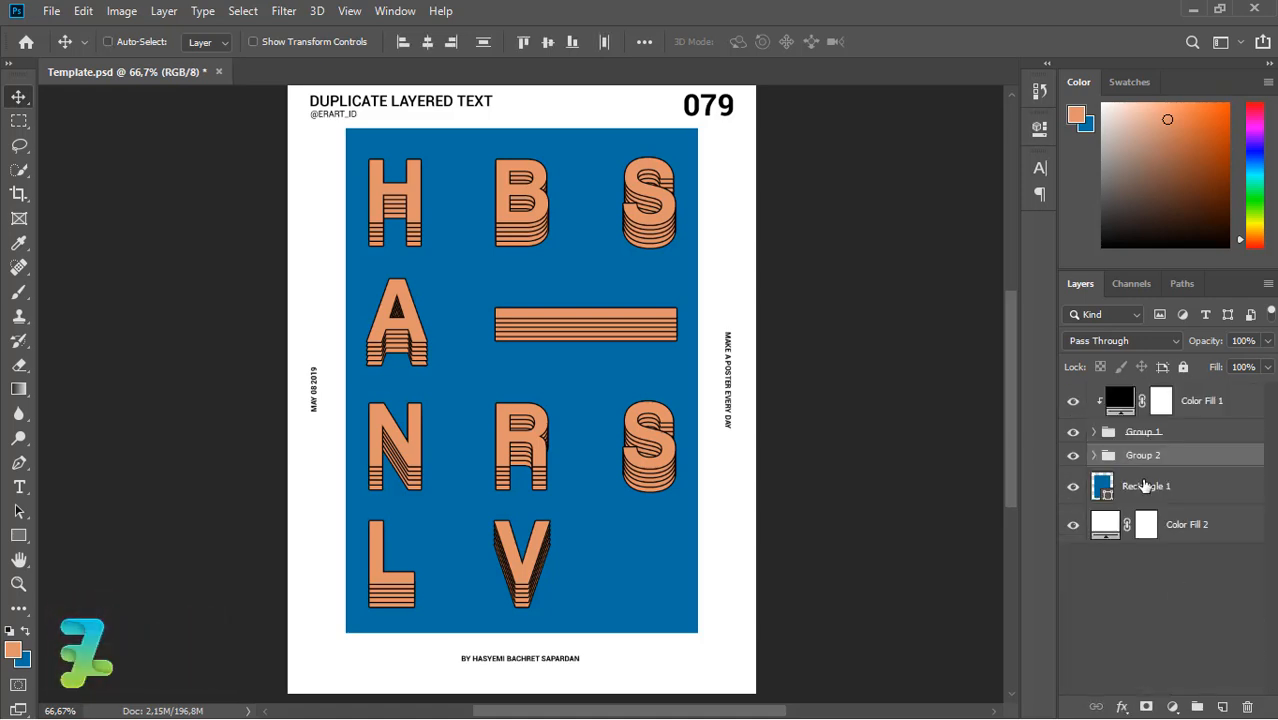
{"action": "double_click", "coordinate": [1141, 457]}
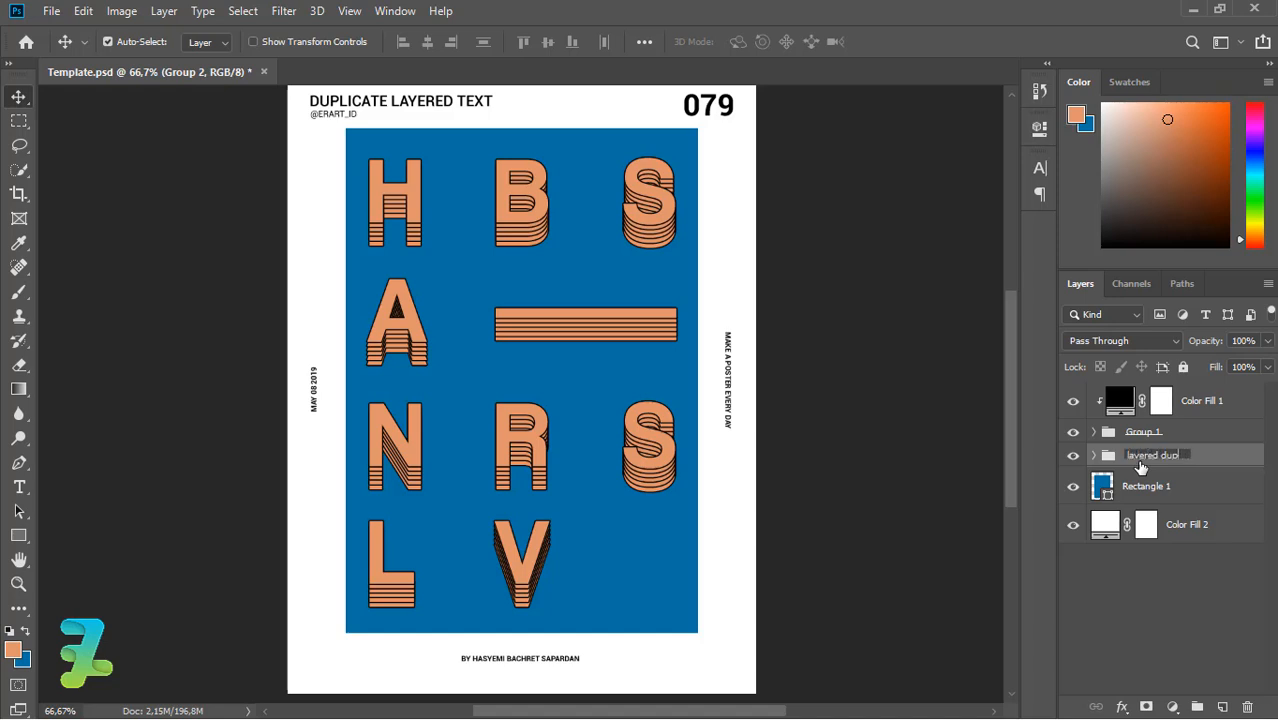
{"action": "key", "text": "Return"}
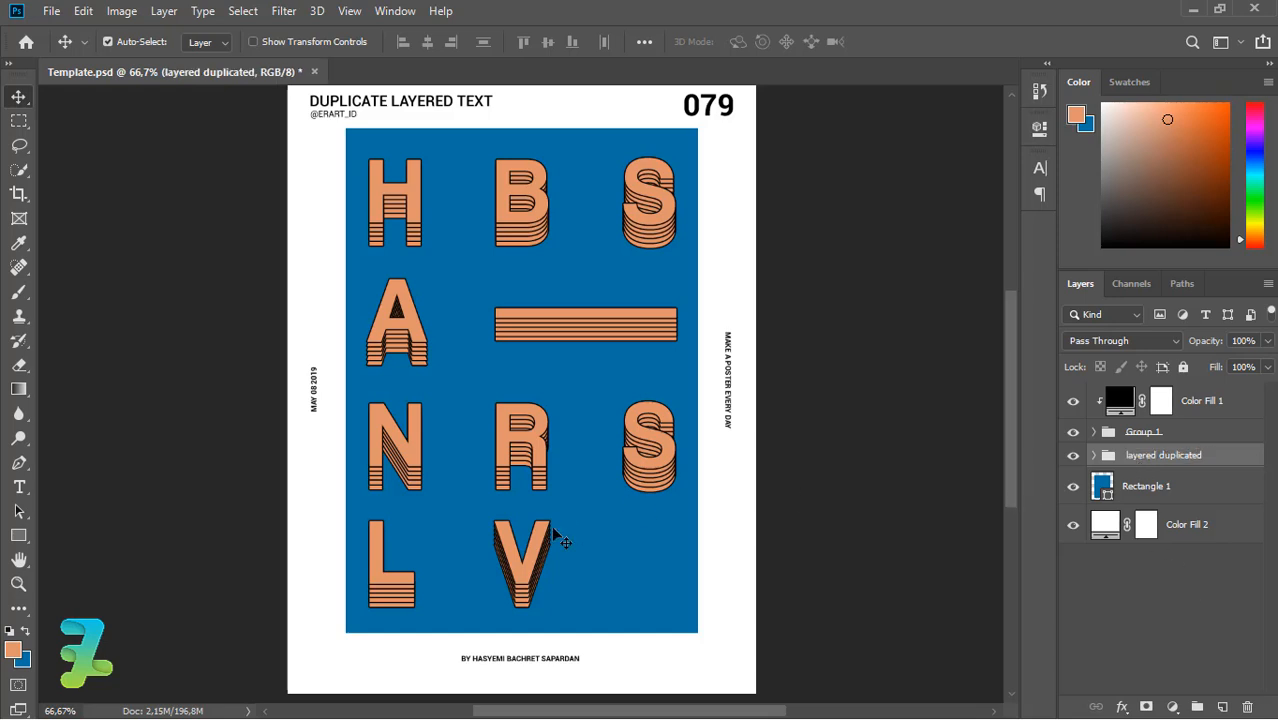
Step: Set the foreground color for new text to white, ffffff
{"action": "left_click", "coordinate": [17, 488]}
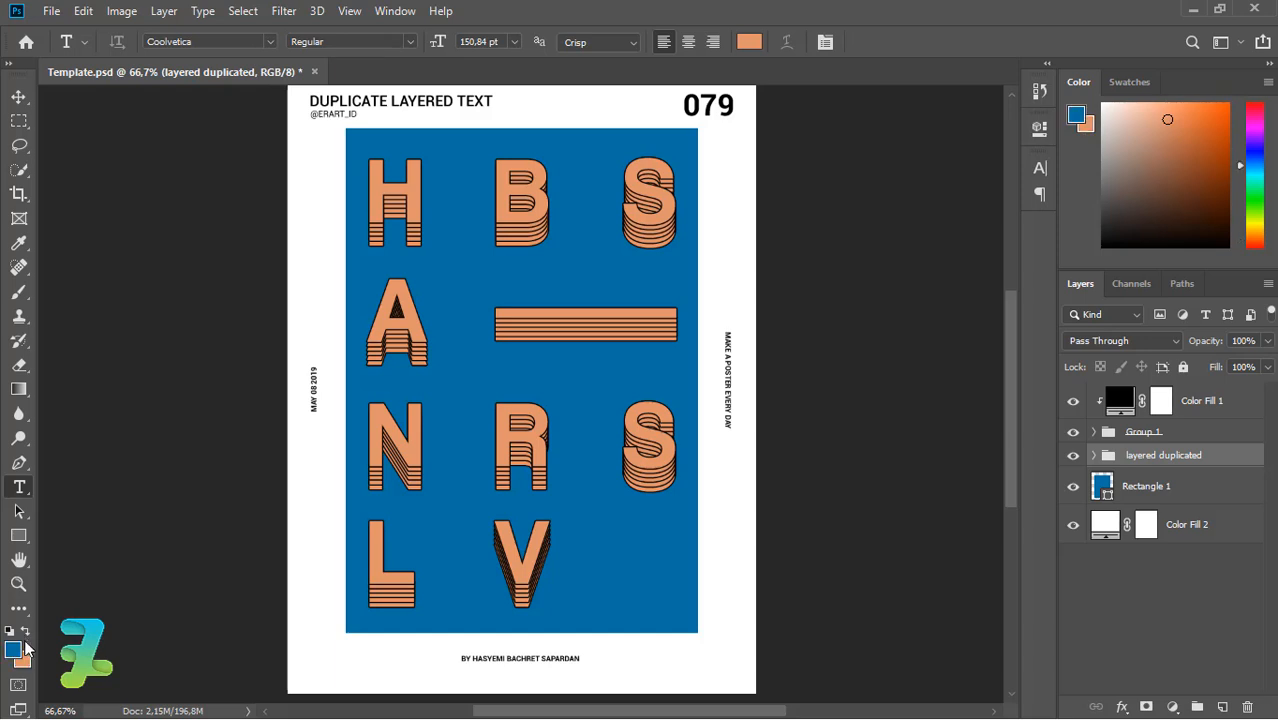
{"action": "left_click", "coordinate": [20, 650]}
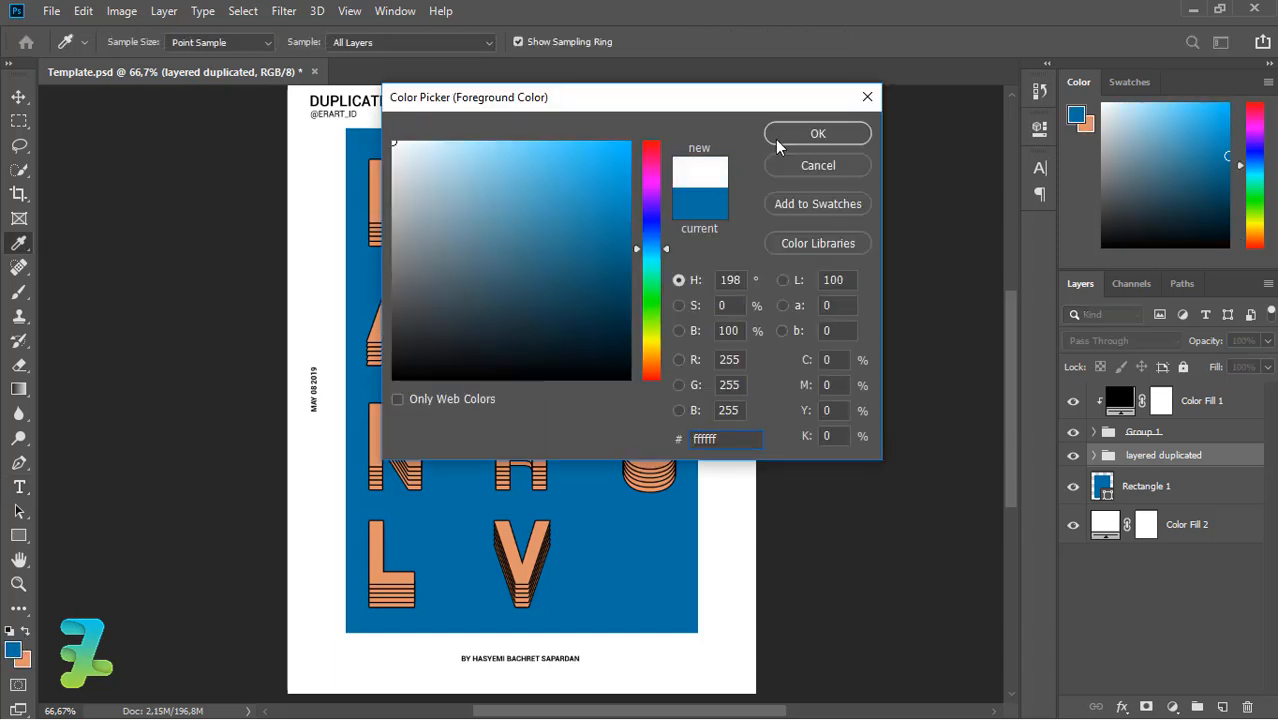
{"action": "left_click", "coordinate": [786, 139]}
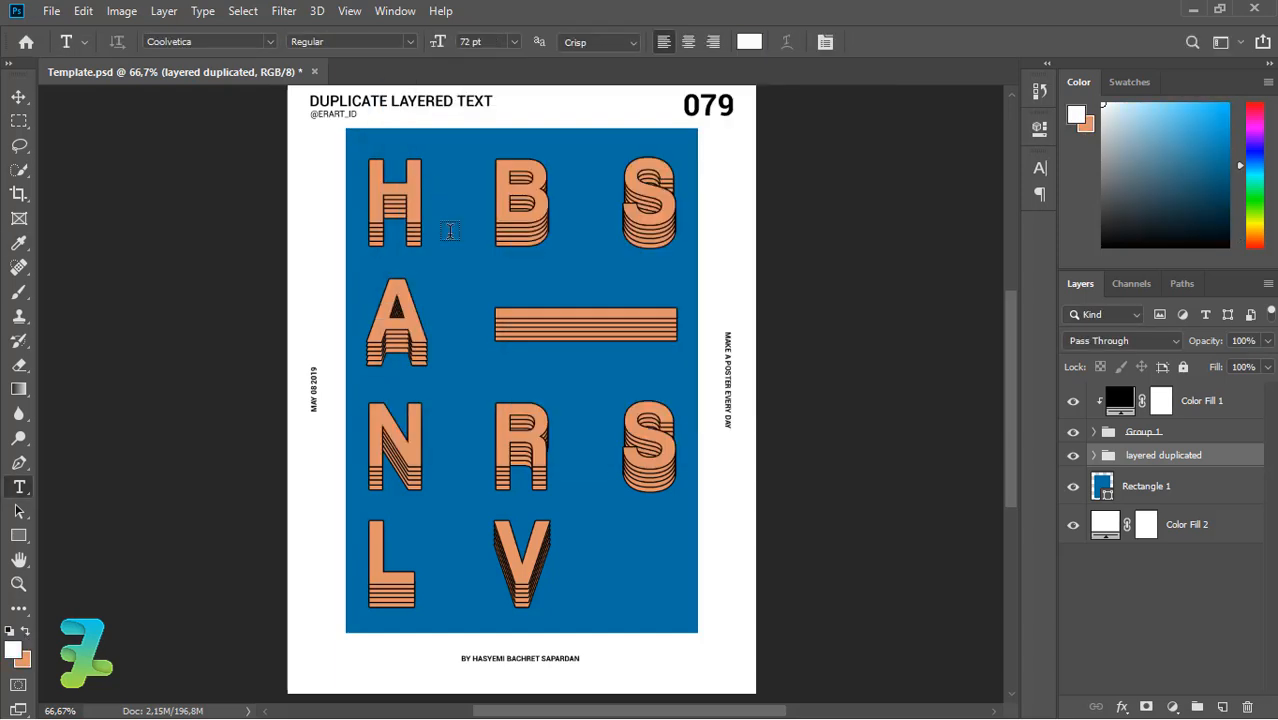
Step: Add a white letter P in Roboto Bold, 72 pt, and place it over the upper-left corner of the first-row H
{"action": "left_click", "coordinate": [441, 190]}
{"action": "left_click", "coordinate": [268, 42]}
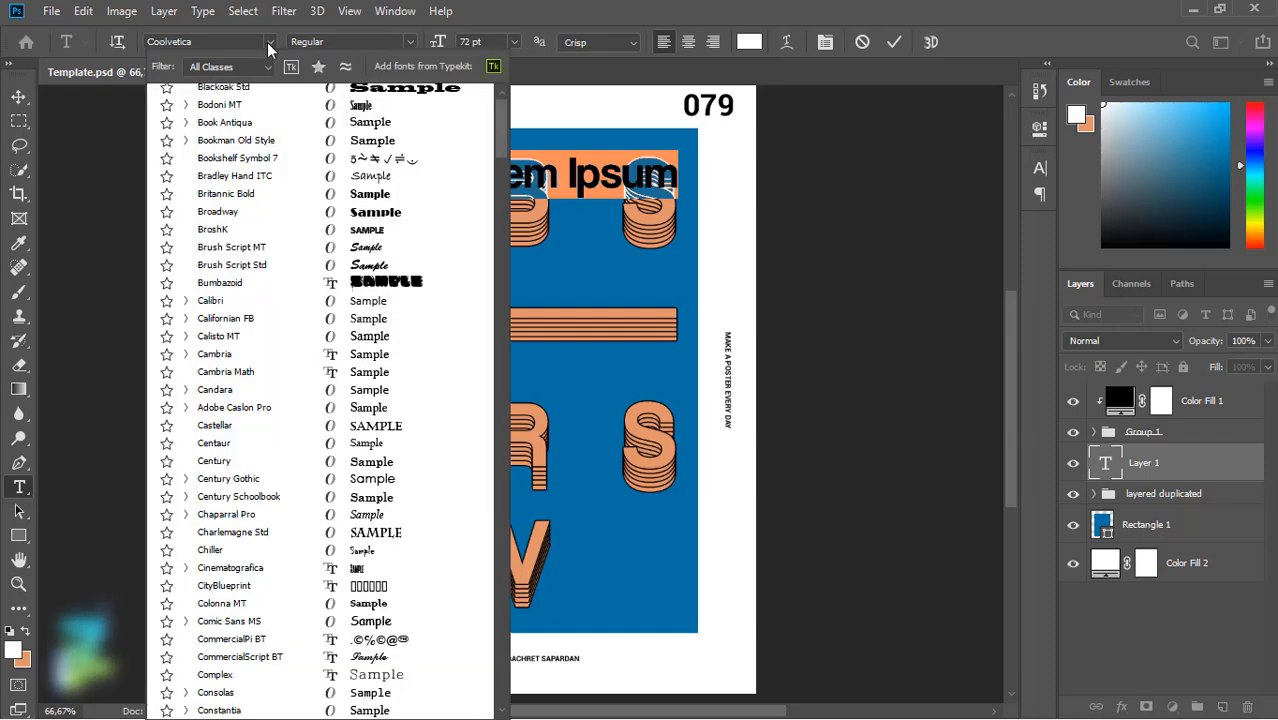
{"action": "scroll", "coordinate": [345, 125], "scroll_direction": "up", "scroll_amount": 10}
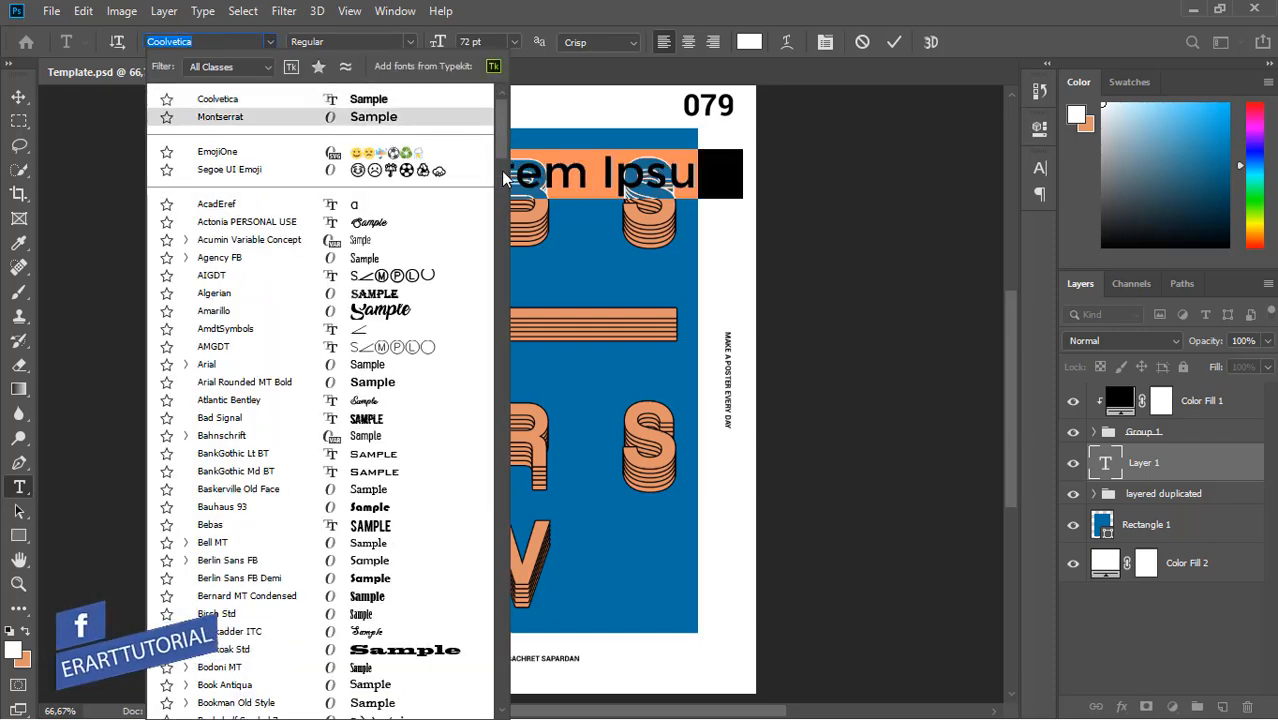
{"action": "scroll", "coordinate": [505, 178], "scroll_direction": "down", "scroll_amount": 20}
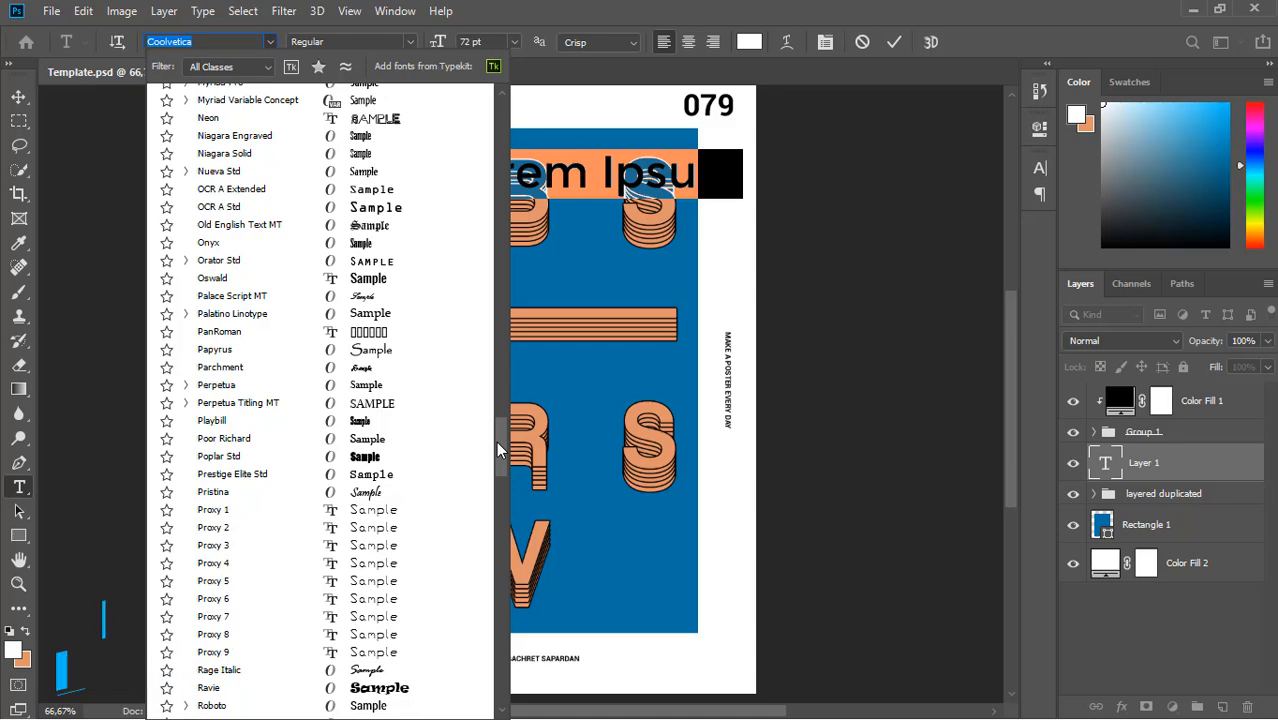
{"action": "scroll", "coordinate": [500, 450], "scroll_direction": "down", "scroll_amount": 5}
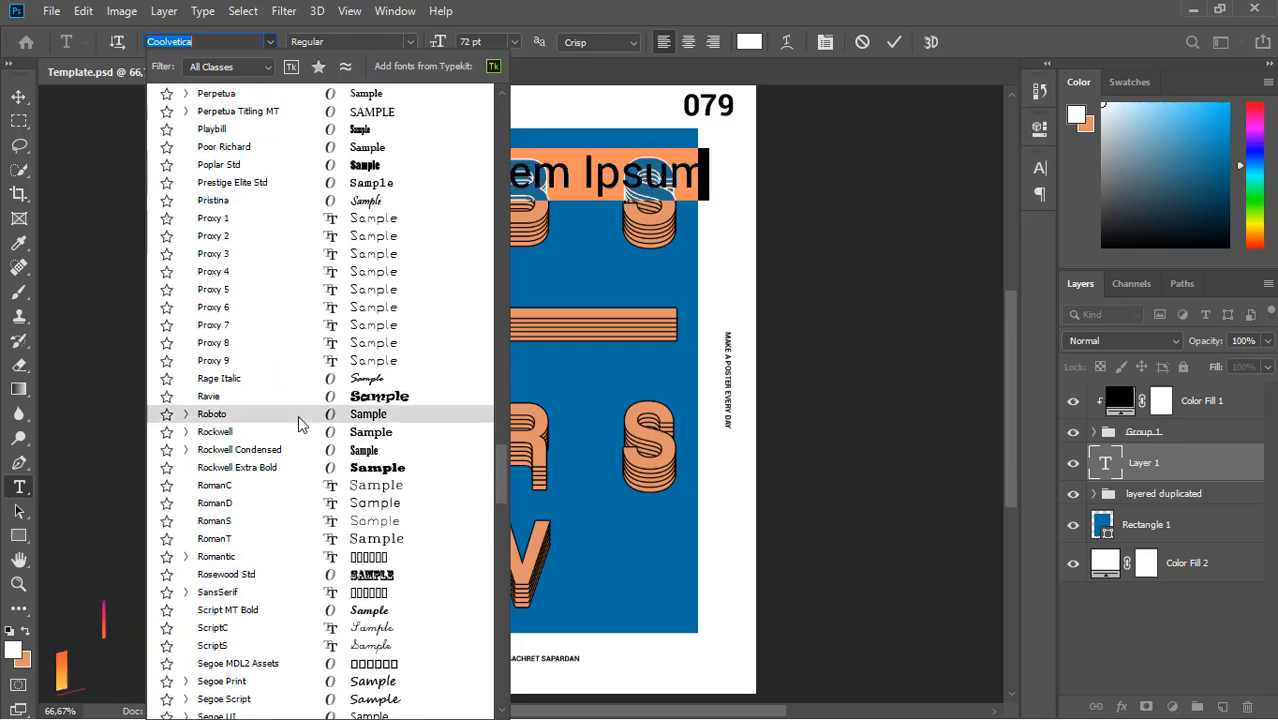
{"action": "left_click", "coordinate": [298, 418]}
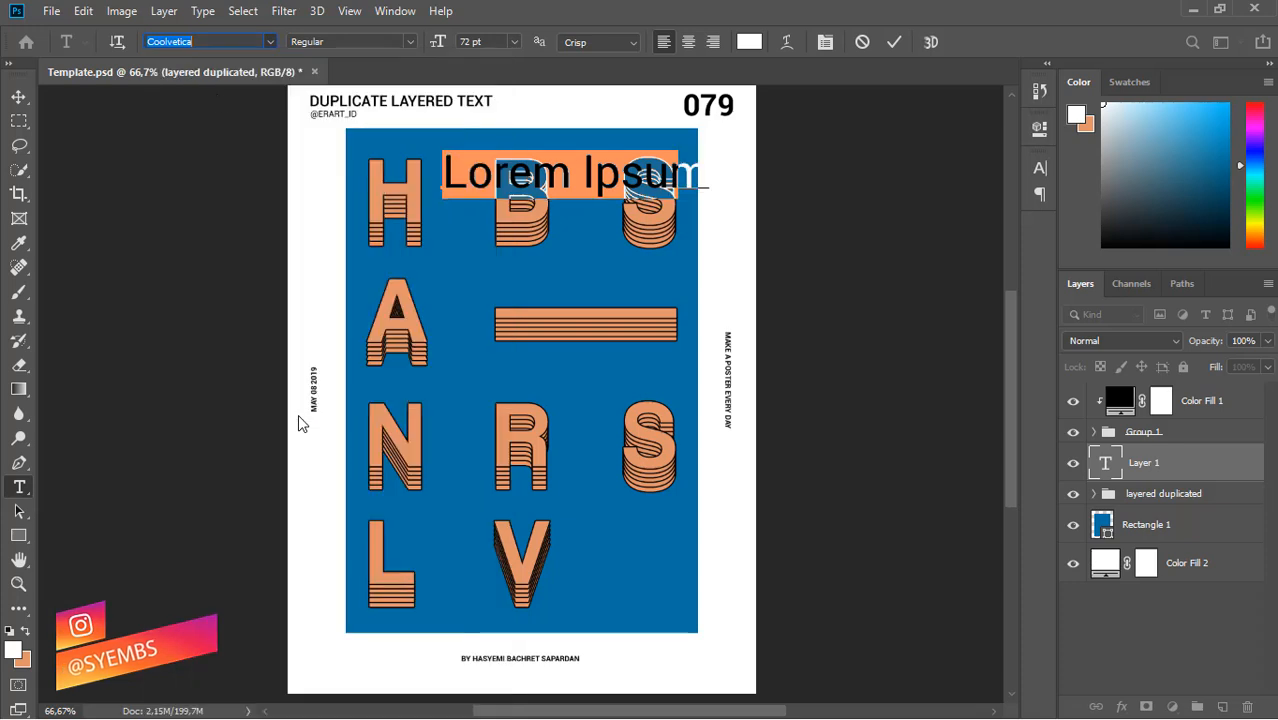
{"action": "left_click", "coordinate": [408, 46]}
{"action": "left_click", "coordinate": [338, 271]}
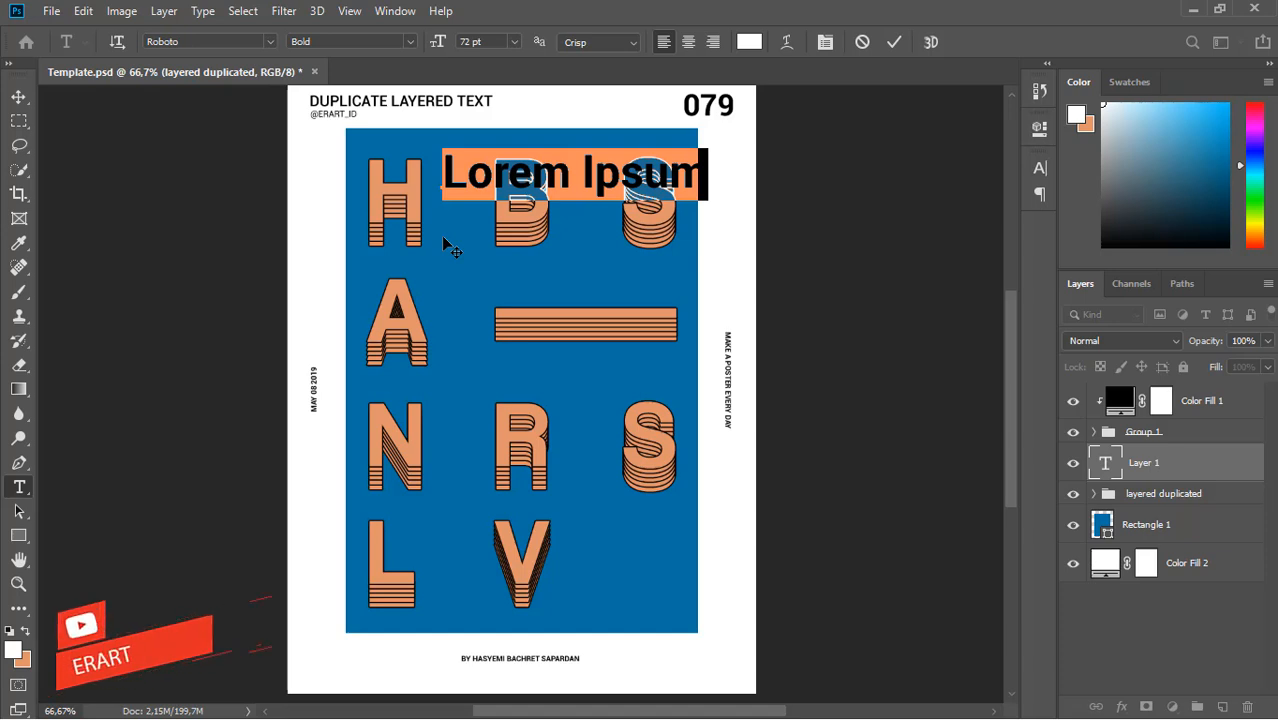
{"action": "type", "text": "P"}
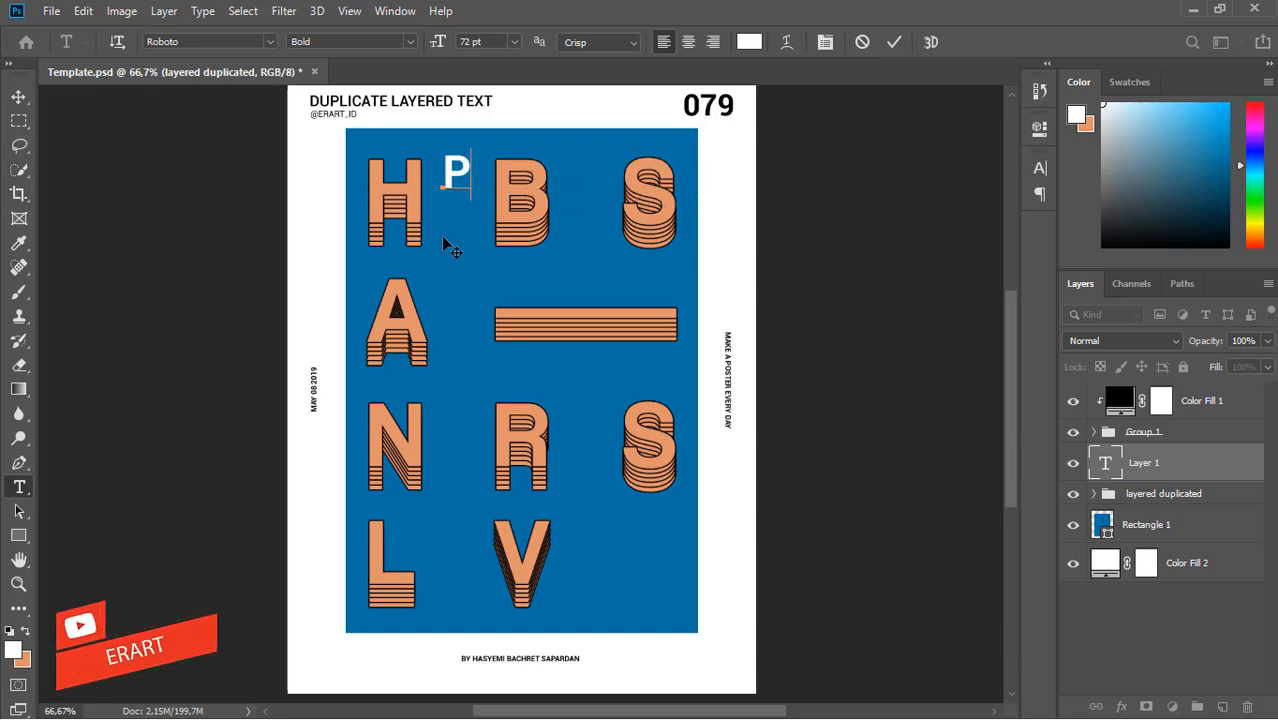
{"action": "left_click", "coordinate": [18, 96]}
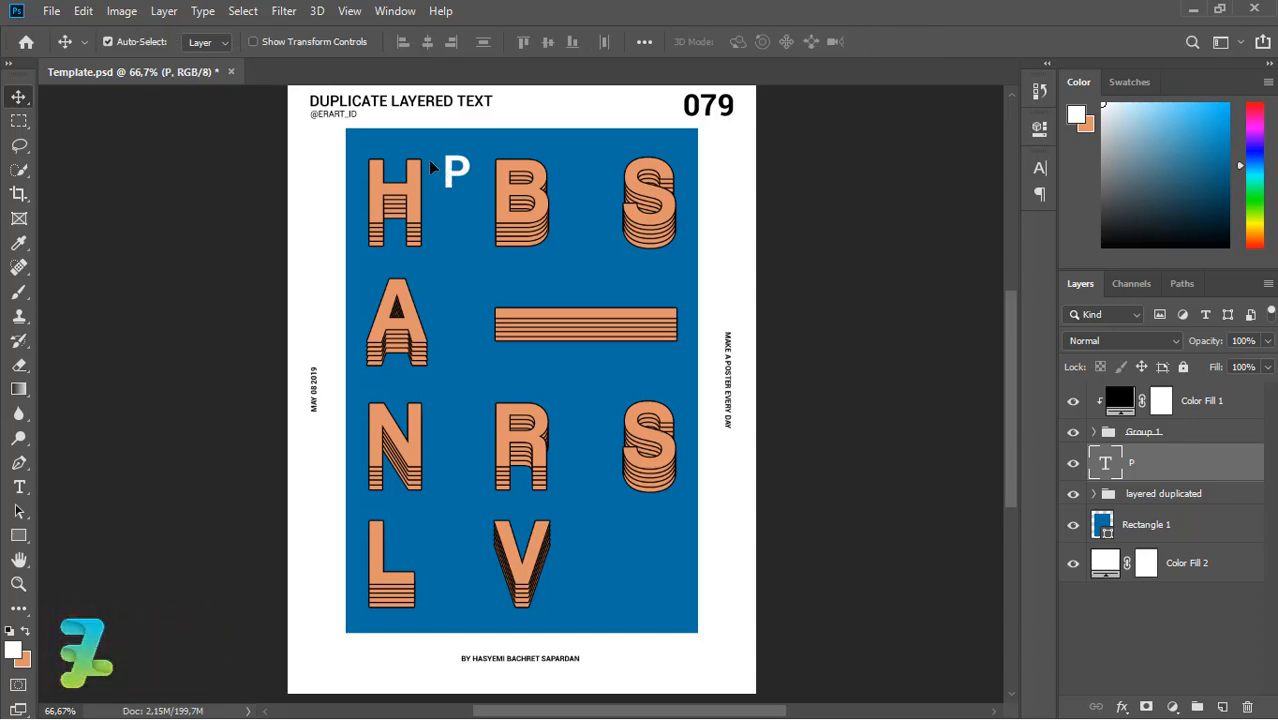
{"action": "left_click_drag", "start_coordinate": [430, 166], "coordinate": [372, 162]}
Step: Add a white letter S in the same style and place it level with the P, between the orange H and B
{"action": "left_click", "coordinate": [19, 487]}
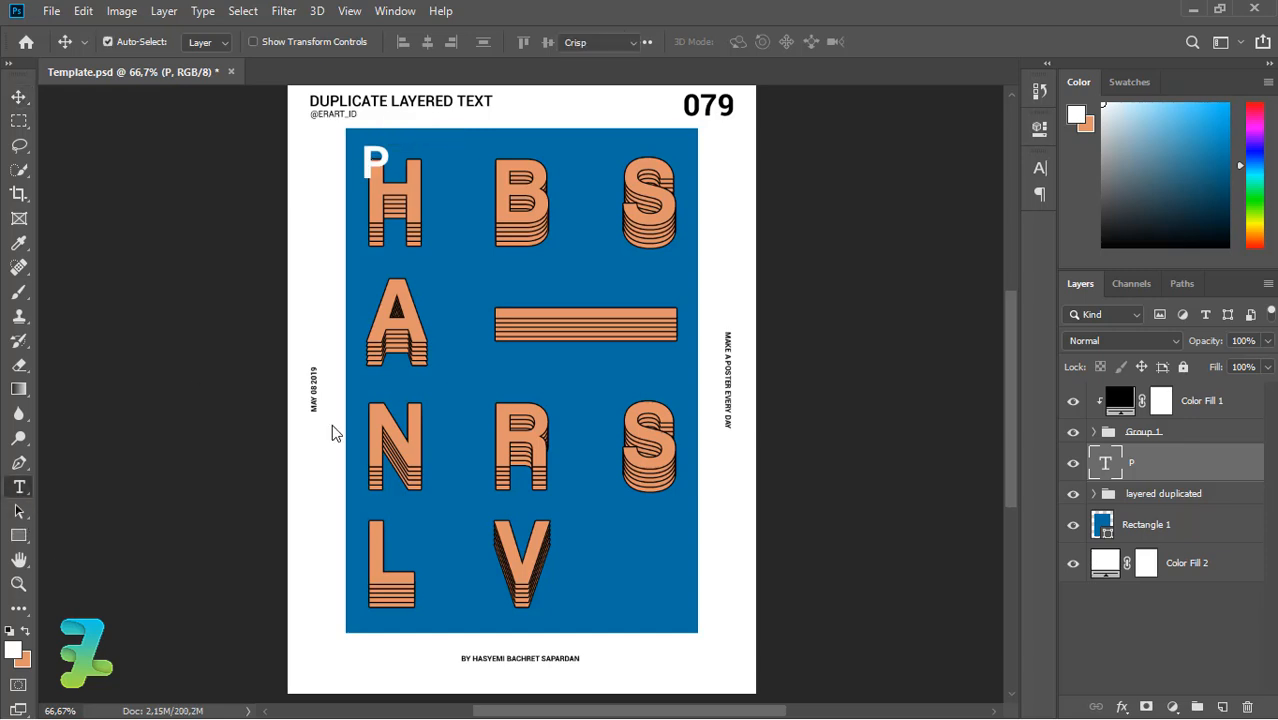
{"action": "left_click", "coordinate": [454, 266]}
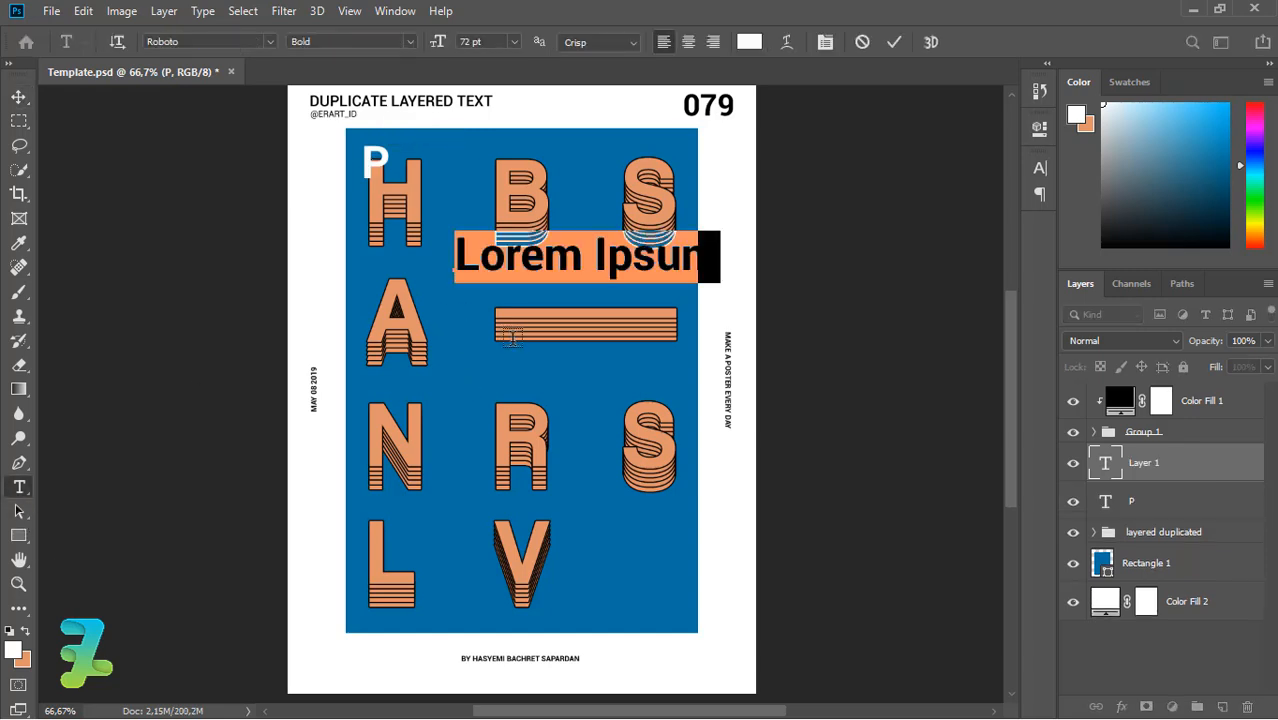
{"action": "type", "text": "S"}
{"action": "left_click", "coordinate": [19, 96]}
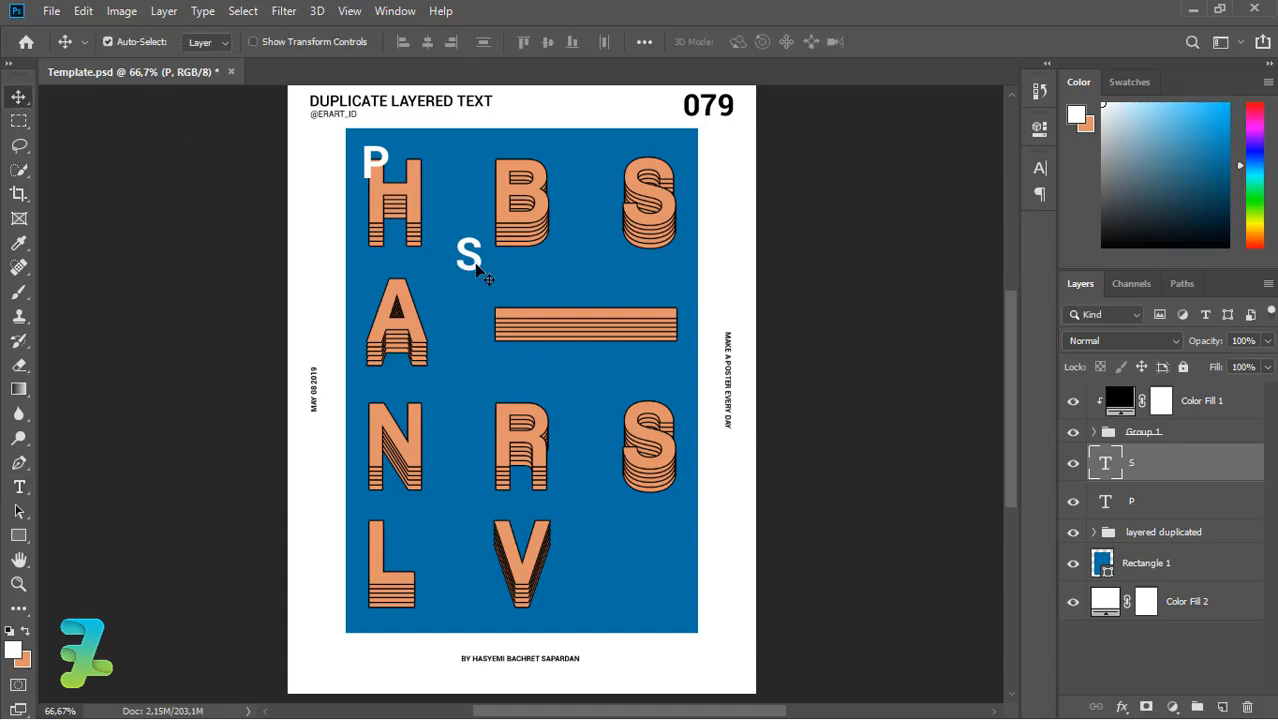
{"action": "left_click_drag", "start_coordinate": [500, 258], "coordinate": [462, 166]}
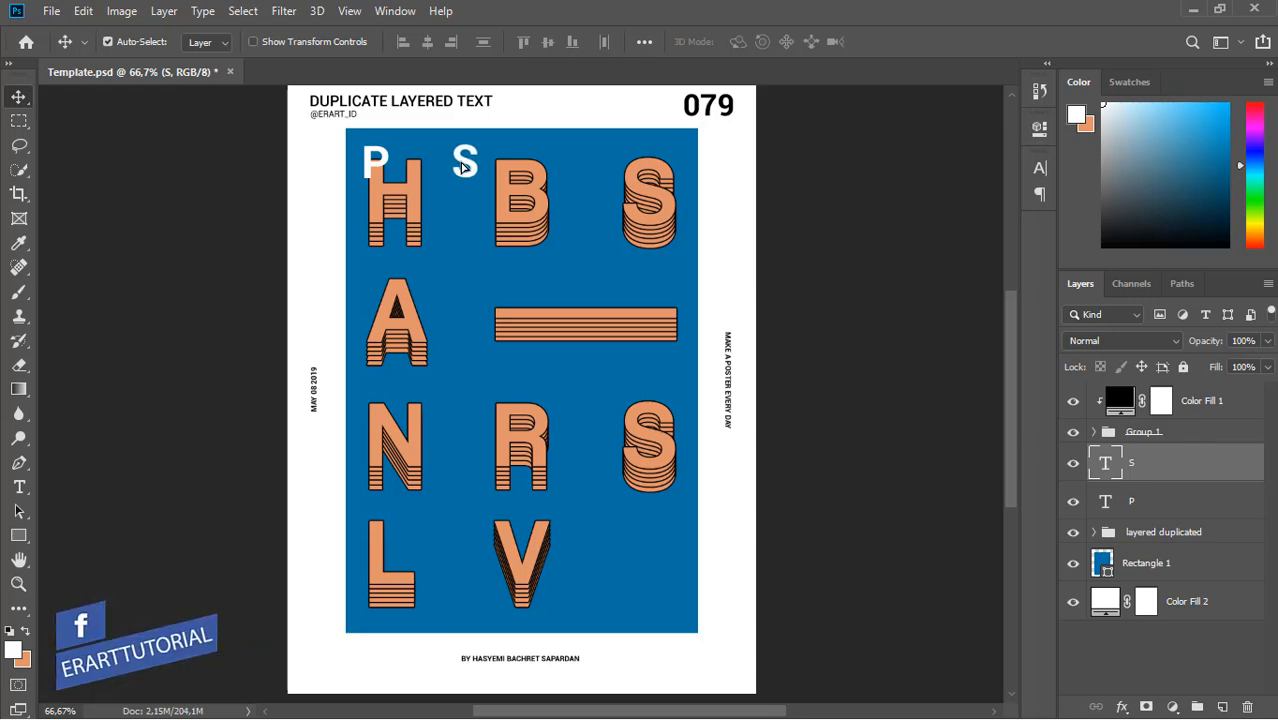
{"action": "key", "text": "Right"}
{"action": "key", "text": "Right"}
{"action": "key", "text": "Right"}
{"action": "key", "text": "Right"}
{"action": "key", "text": "Right"}
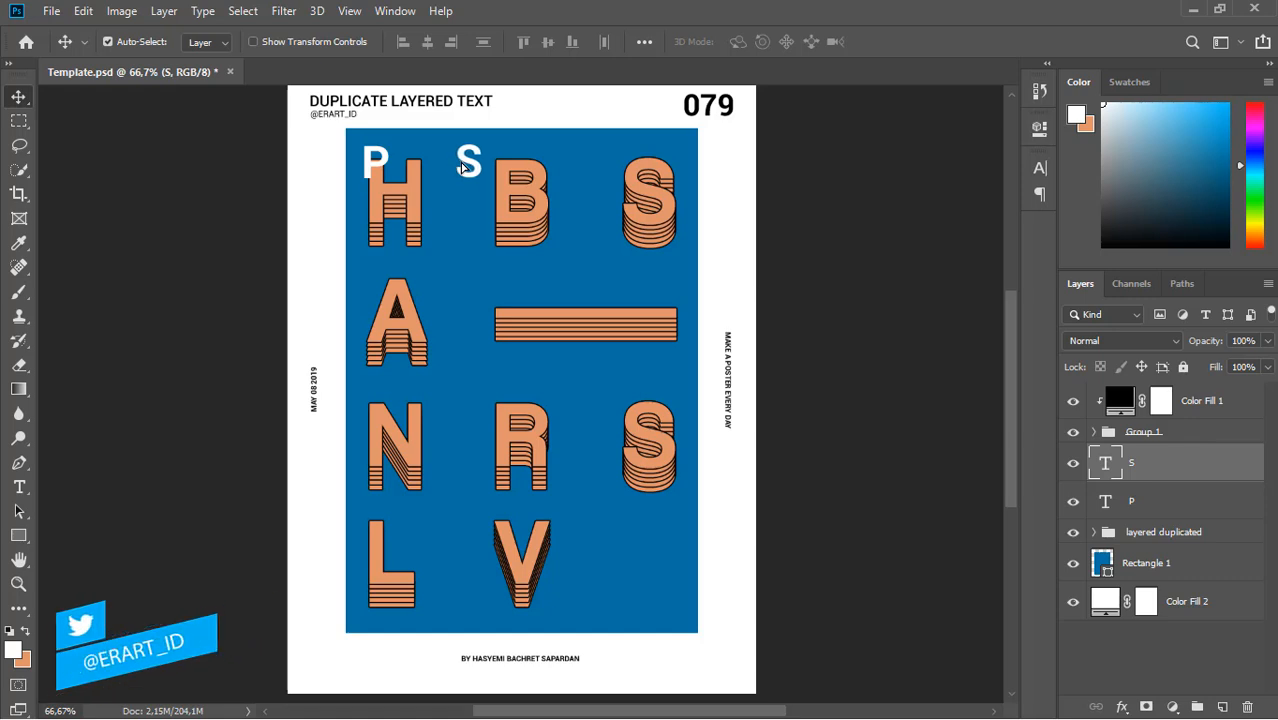
Step: Duplicate the white S horizontally to just right of the orange B's upper edge and change the copy to T
{"action": "left_click_drag", "start_coordinate": [463, 168], "coordinate": [582, 170]}
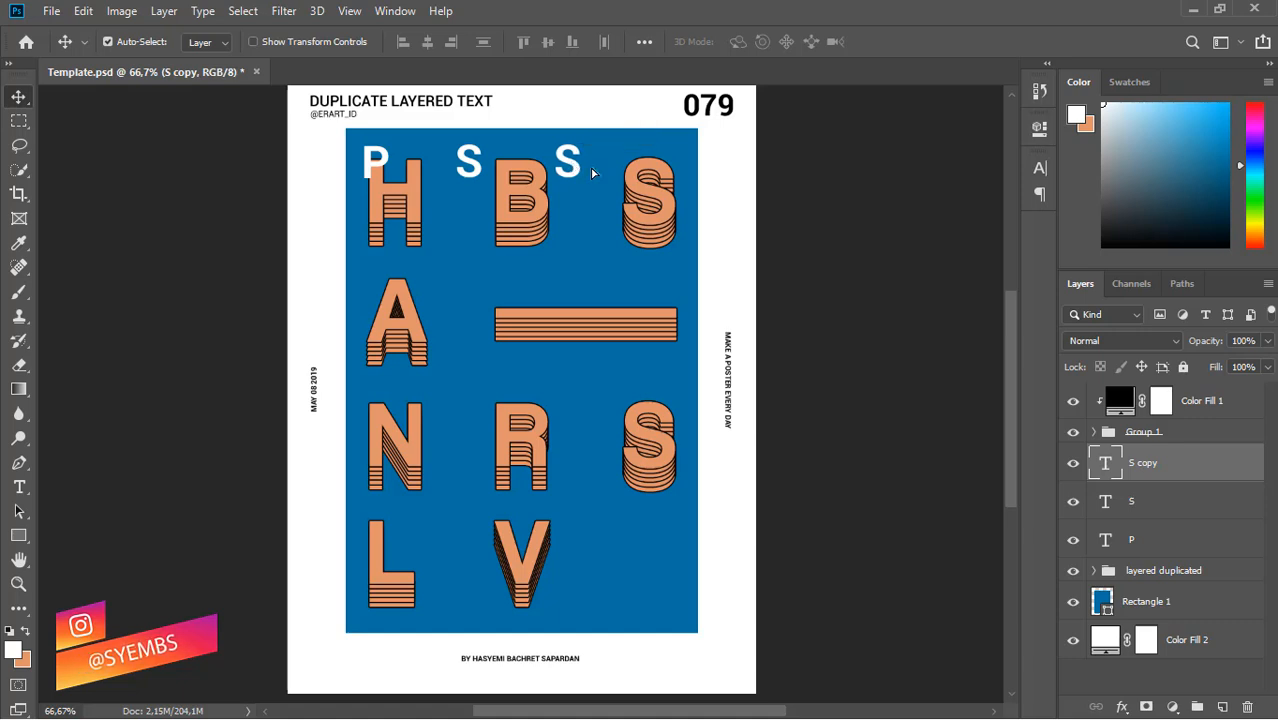
{"action": "double_click", "coordinate": [1105, 466]}
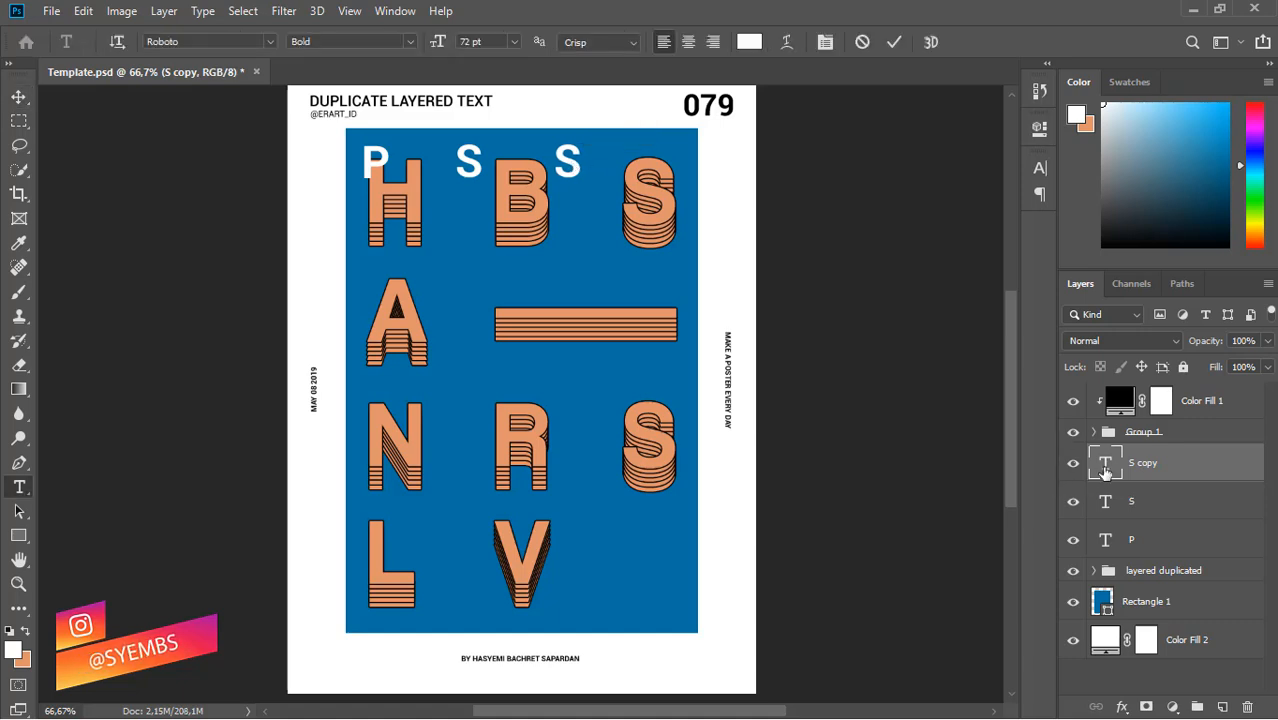
{"action": "type", "text": "T"}
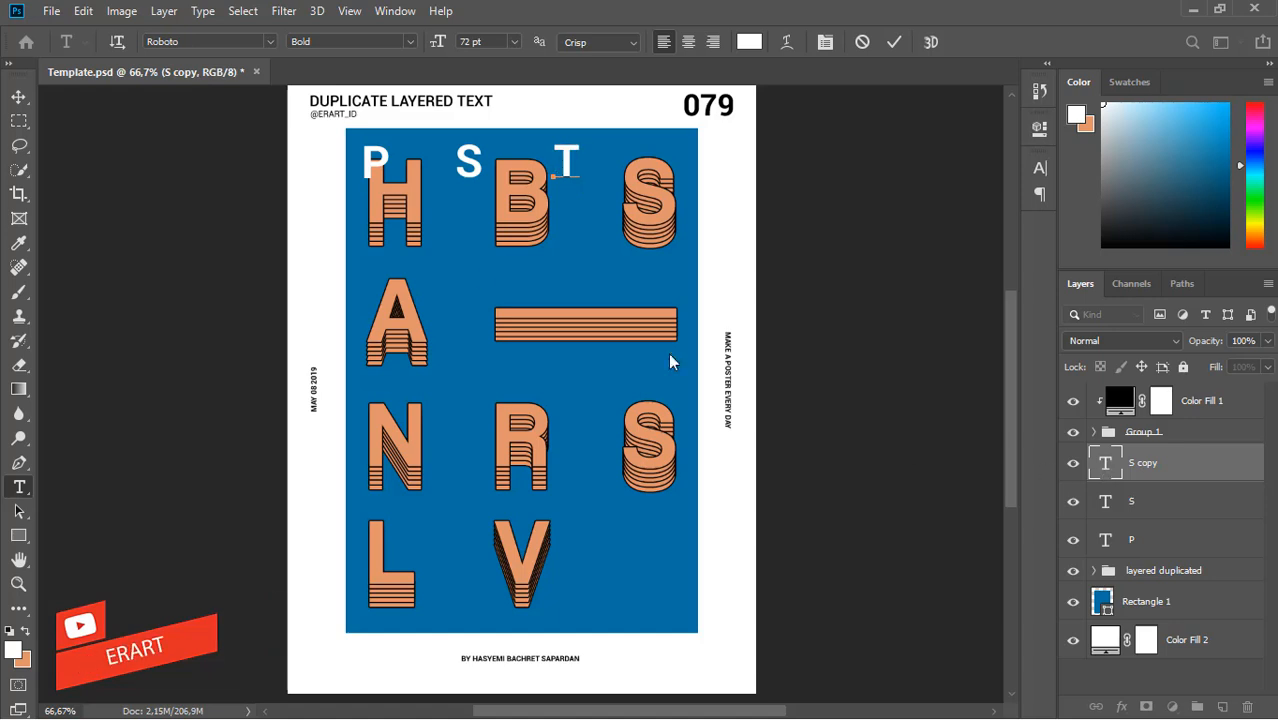
{"action": "left_click", "coordinate": [19, 97]}
Step: Duplicate the white T horizontally onto the upper-right part of the first-row orange S and change the copy to R
{"action": "key", "text": "ctrl+j"}
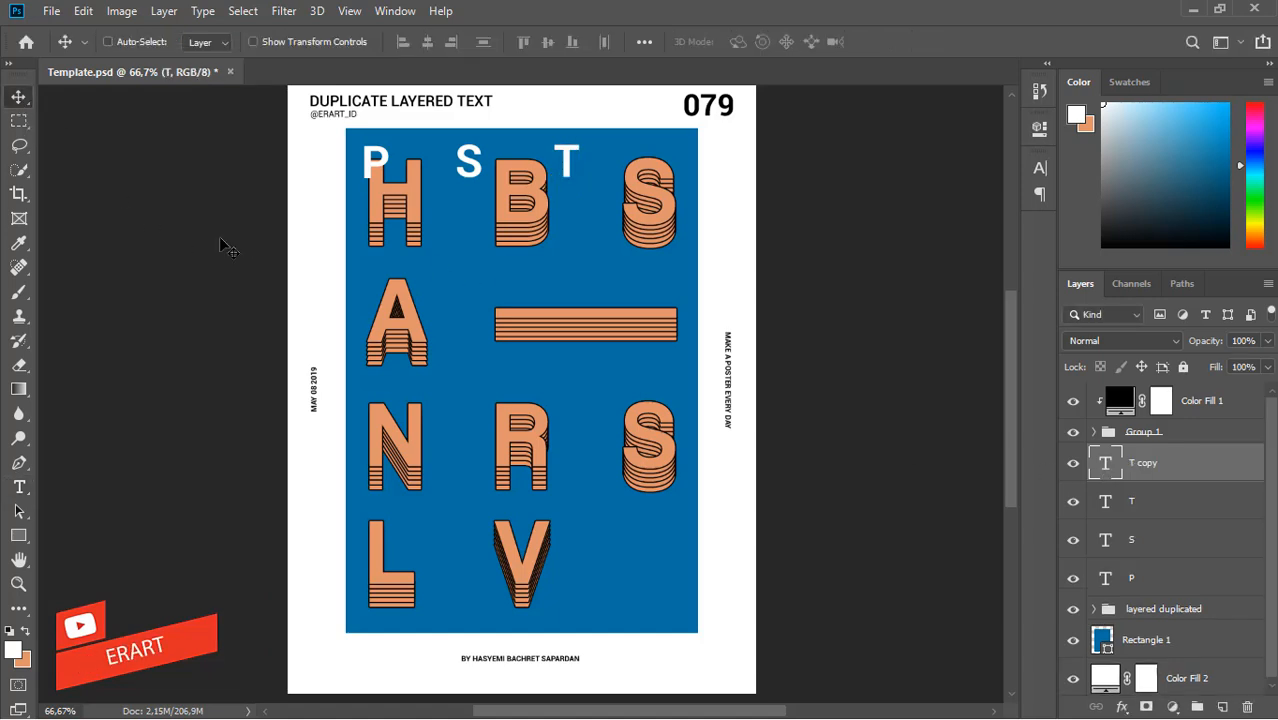
{"action": "left_click_drag", "start_coordinate": [567, 165], "coordinate": [662, 165]}
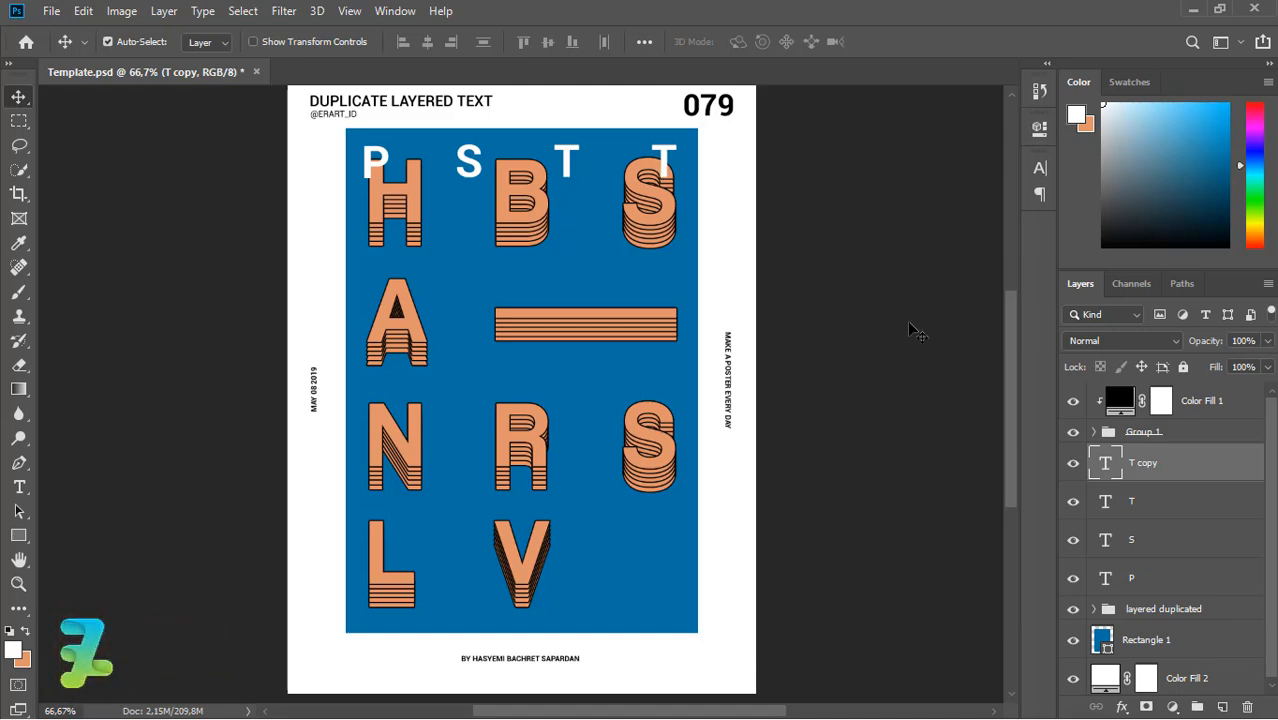
{"action": "double_click", "coordinate": [1106, 463]}
{"action": "type", "text": "R"}
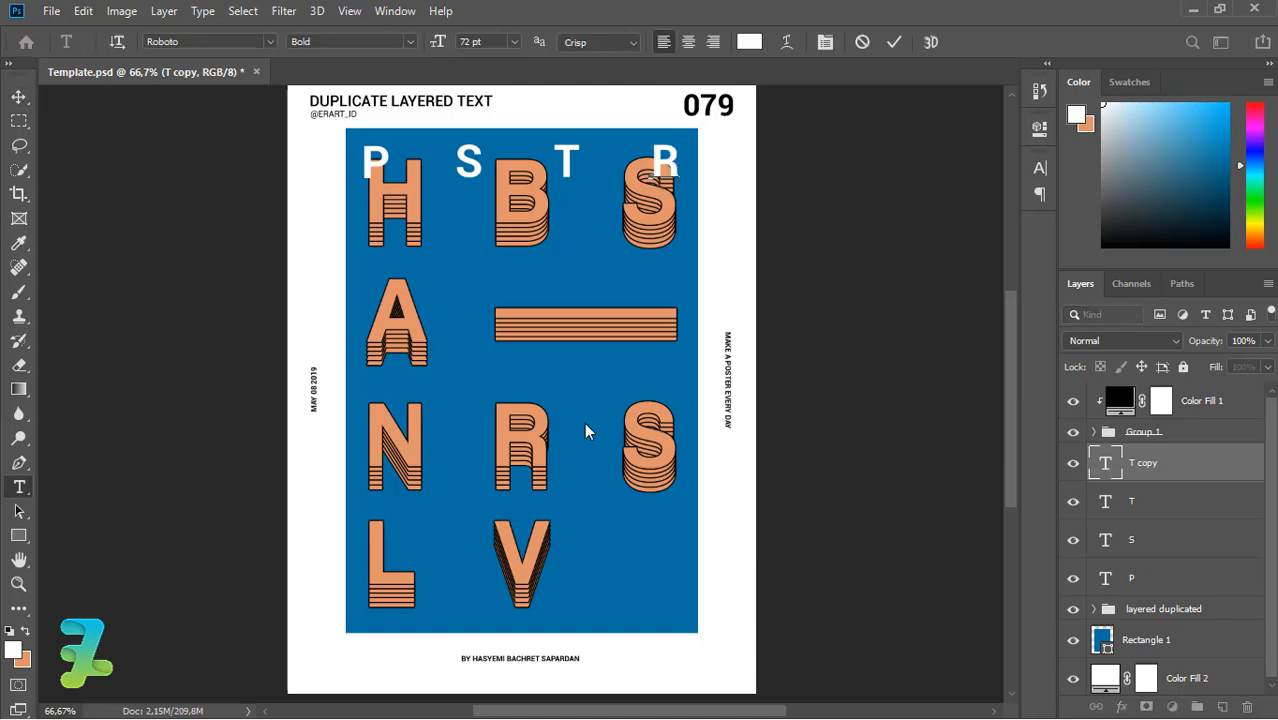
{"action": "left_click", "coordinate": [19, 98]}
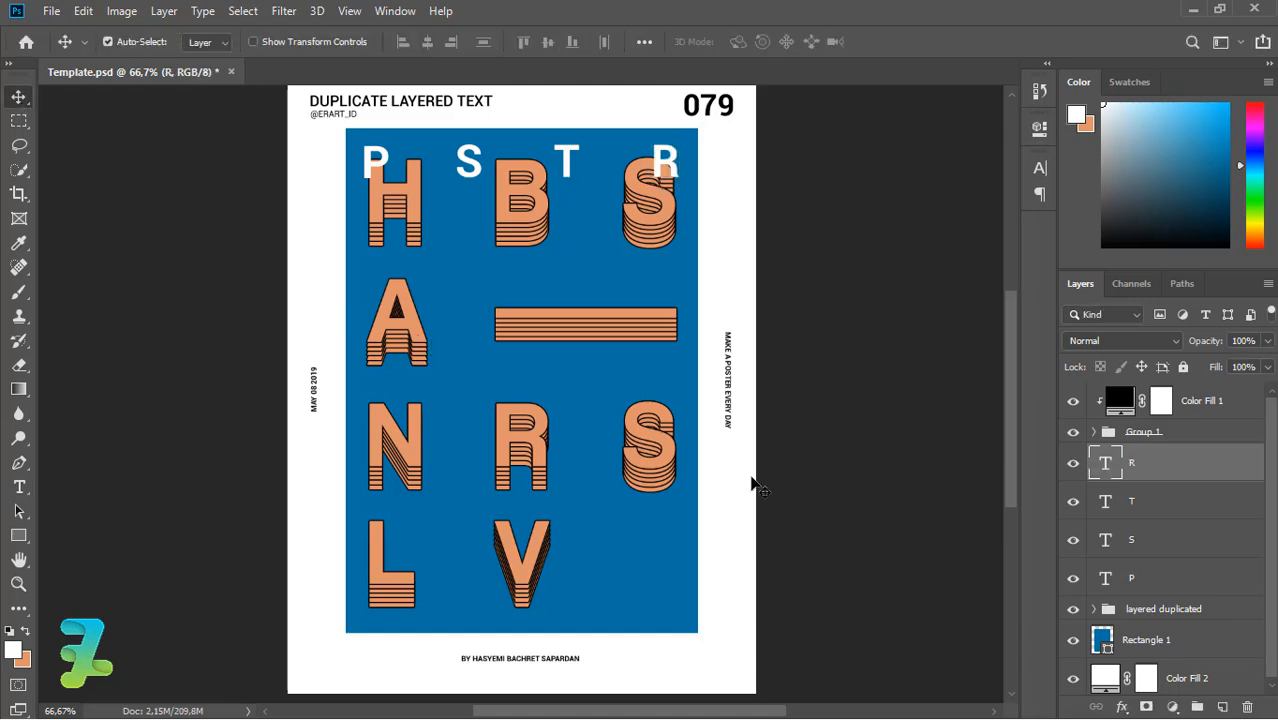
{"action": "left_click", "coordinate": [19, 487]}
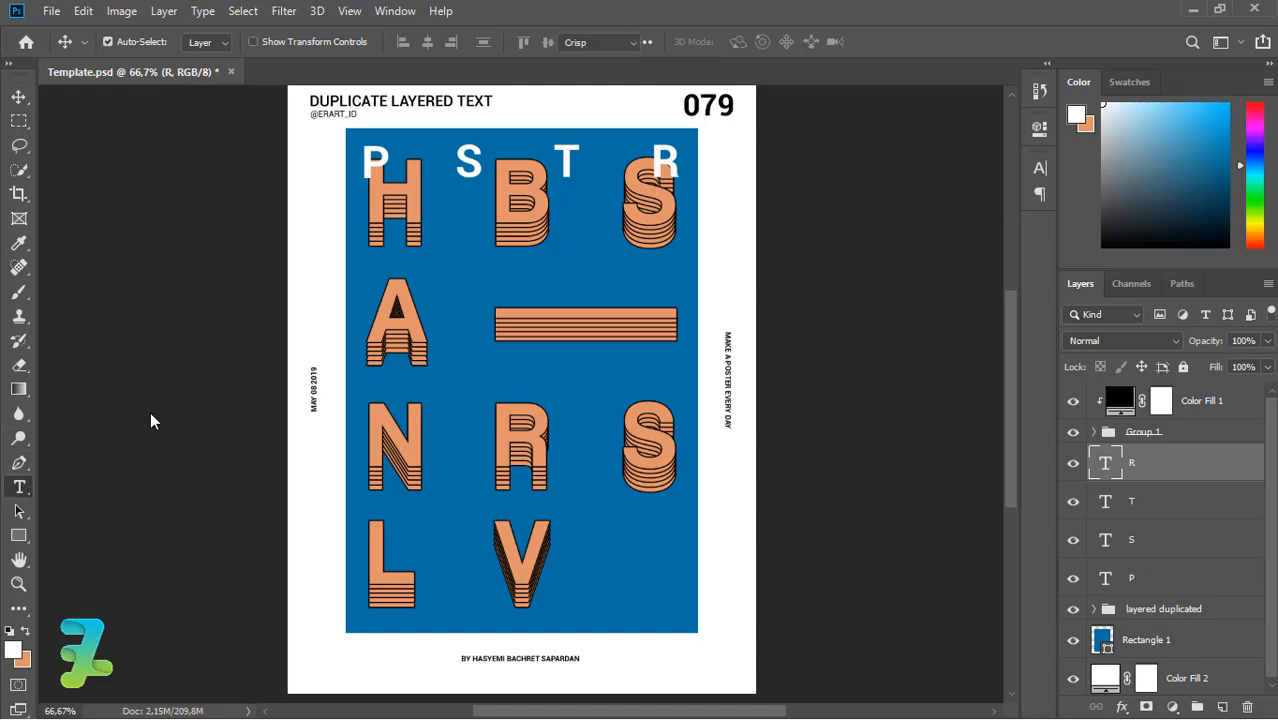
{"action": "left_click", "coordinate": [373, 286]}
{"action": "type", "text": "S"}
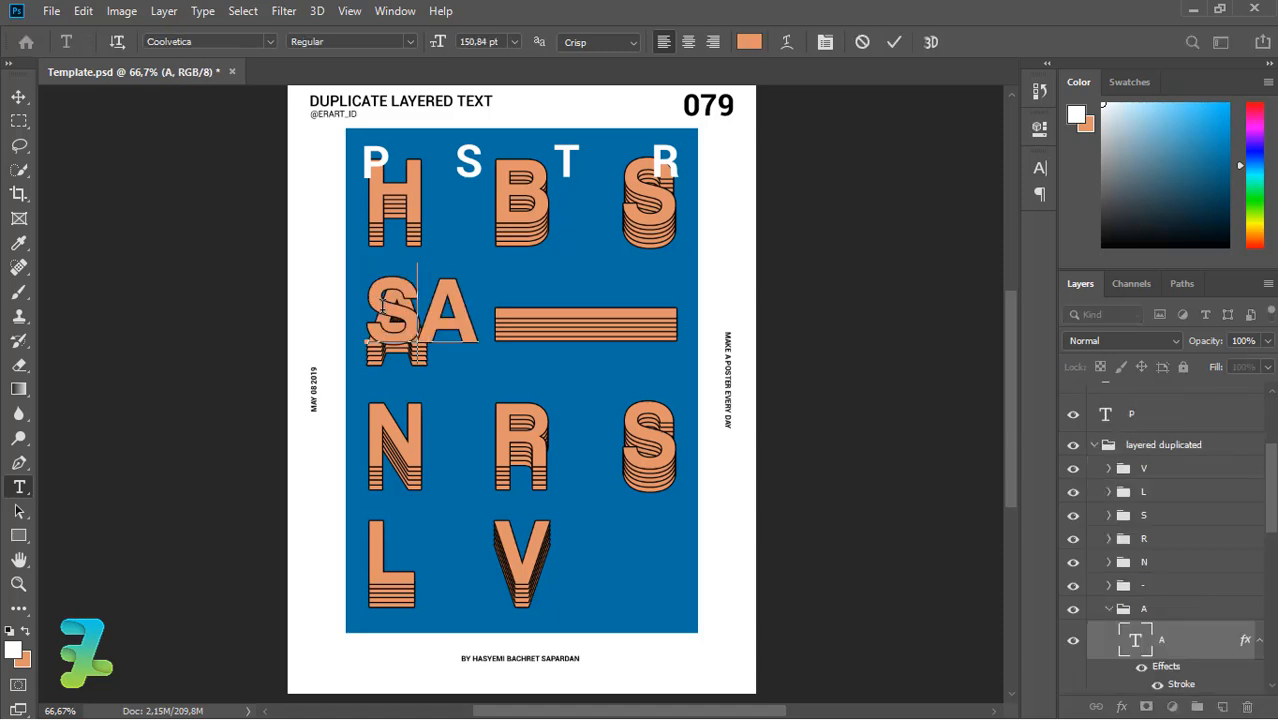
{"action": "key", "text": "BackSpace"}
{"action": "left_click", "coordinate": [19, 97]}
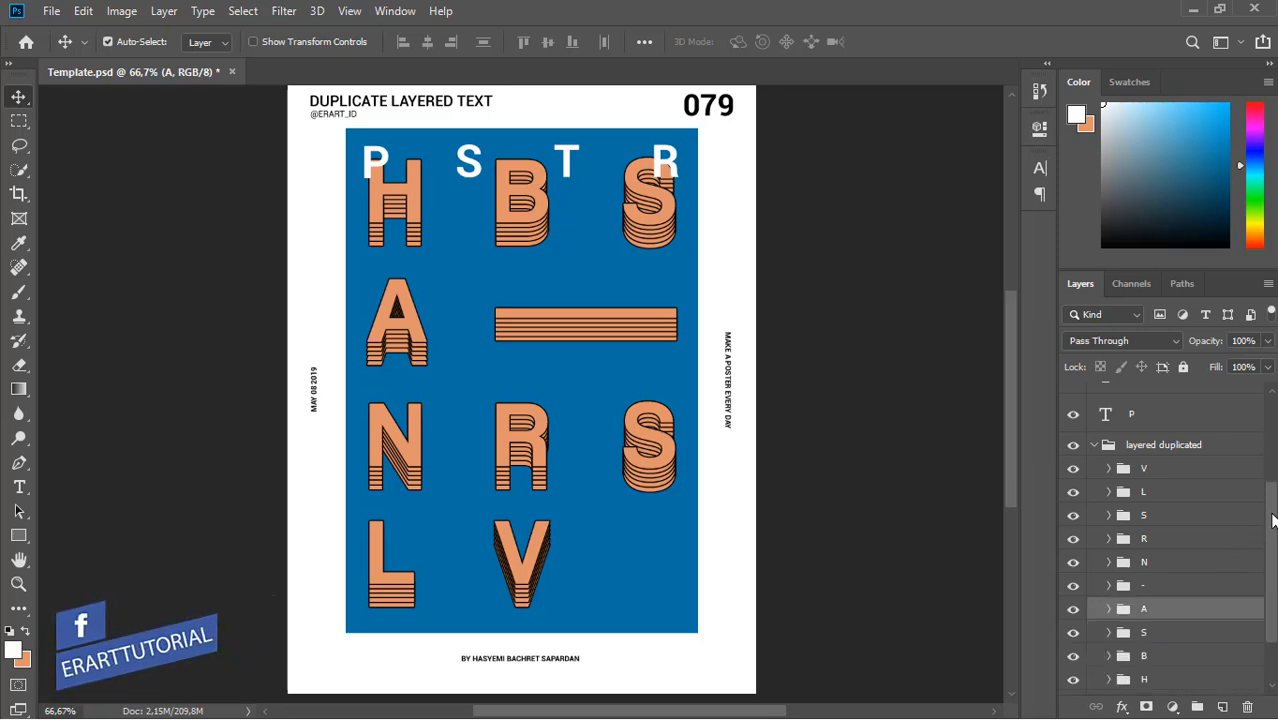
Step: Duplicate the four white text layers P, S, T and R together
{"action": "scroll", "coordinate": [1200, 500], "scroll_direction": "up", "scroll_amount": 3}
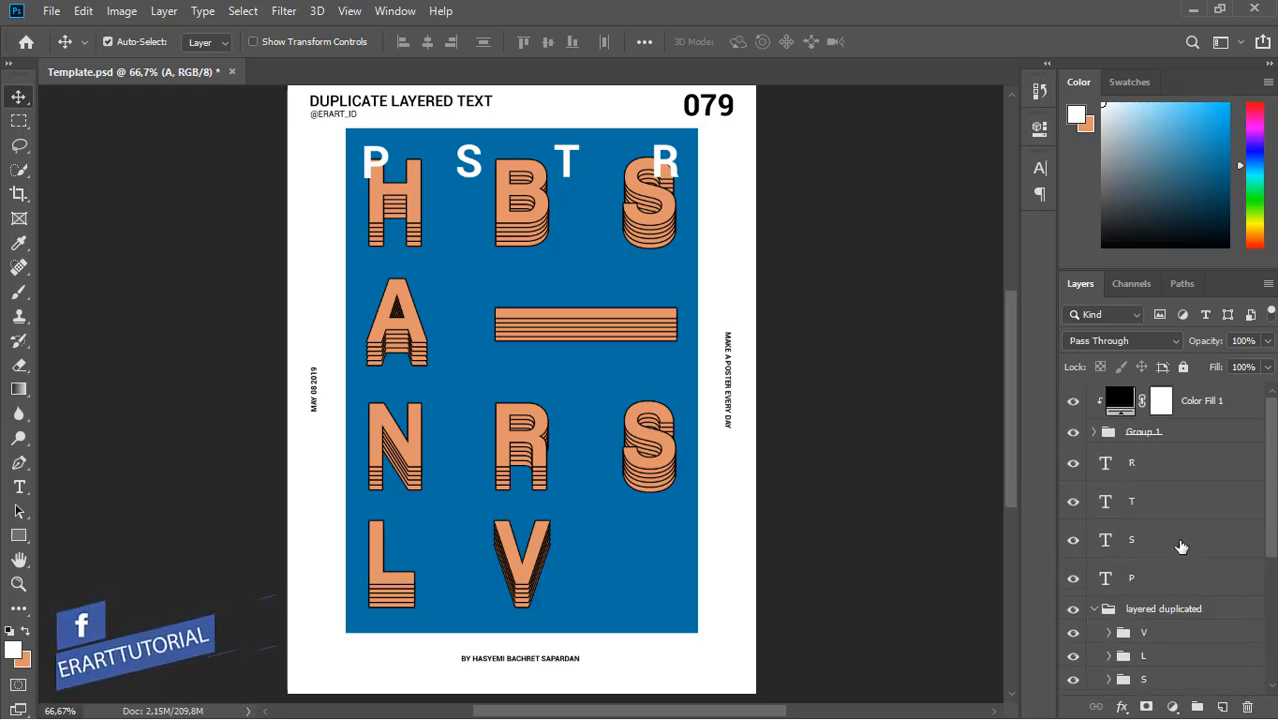
{"action": "left_click", "coordinate": [1180, 575]}
{"action": "left_click", "coordinate": [1182, 476], "text": "shift"}
{"action": "key", "text": "ctrl+j"}
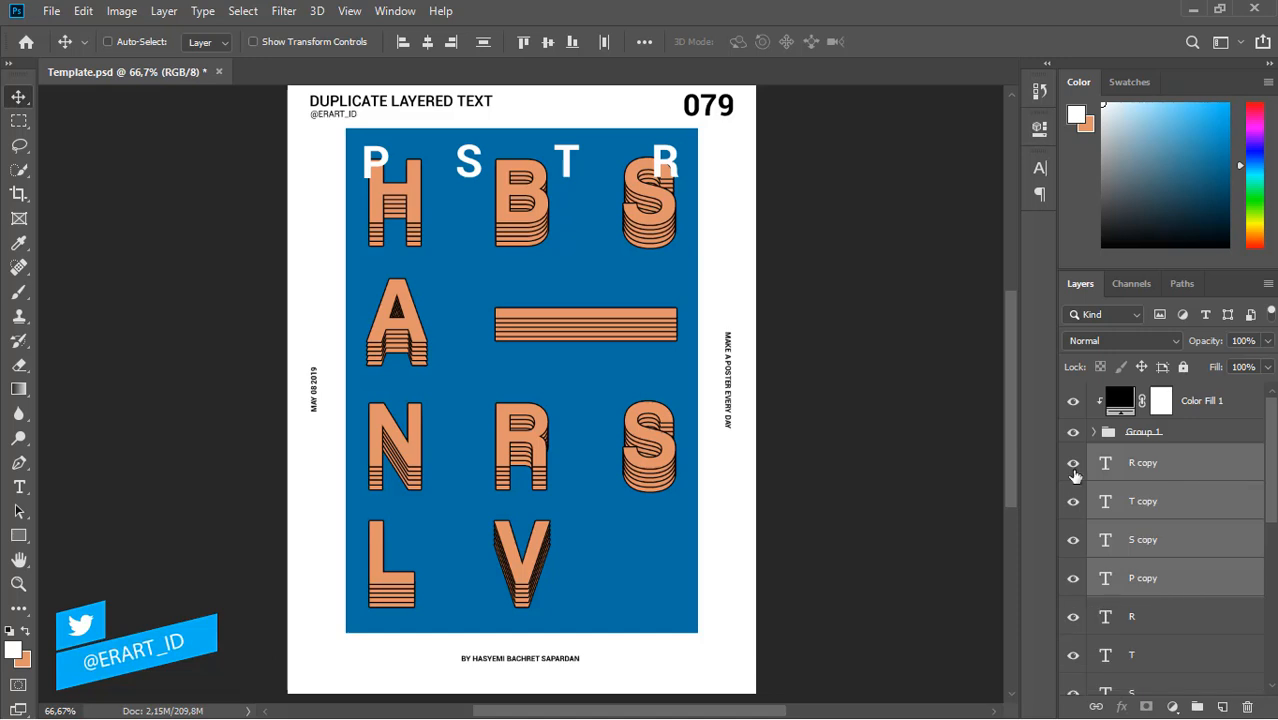
{"action": "left_click", "coordinate": [1098, 576], "text": "shift"}
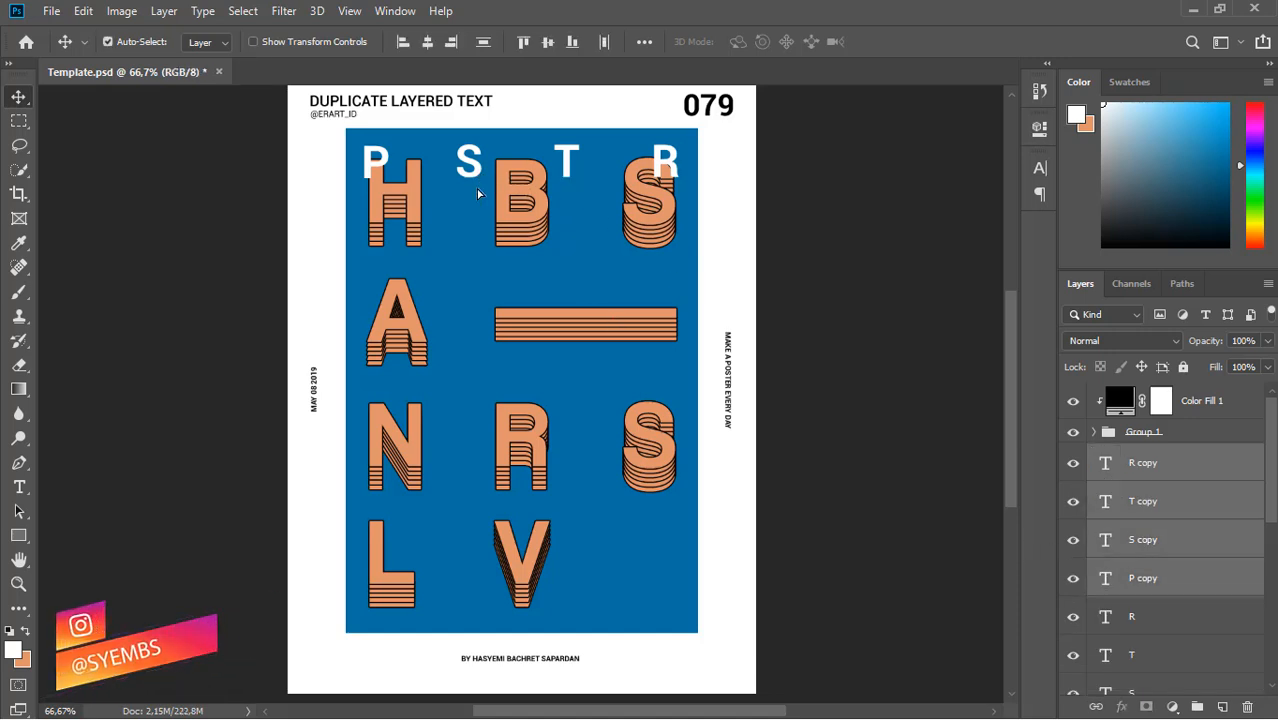
Step: Move the four duplicated white letters together straight down onto the second row of orange characters
{"action": "left_click_drag", "start_coordinate": [476, 189], "coordinate": [479, 244]}
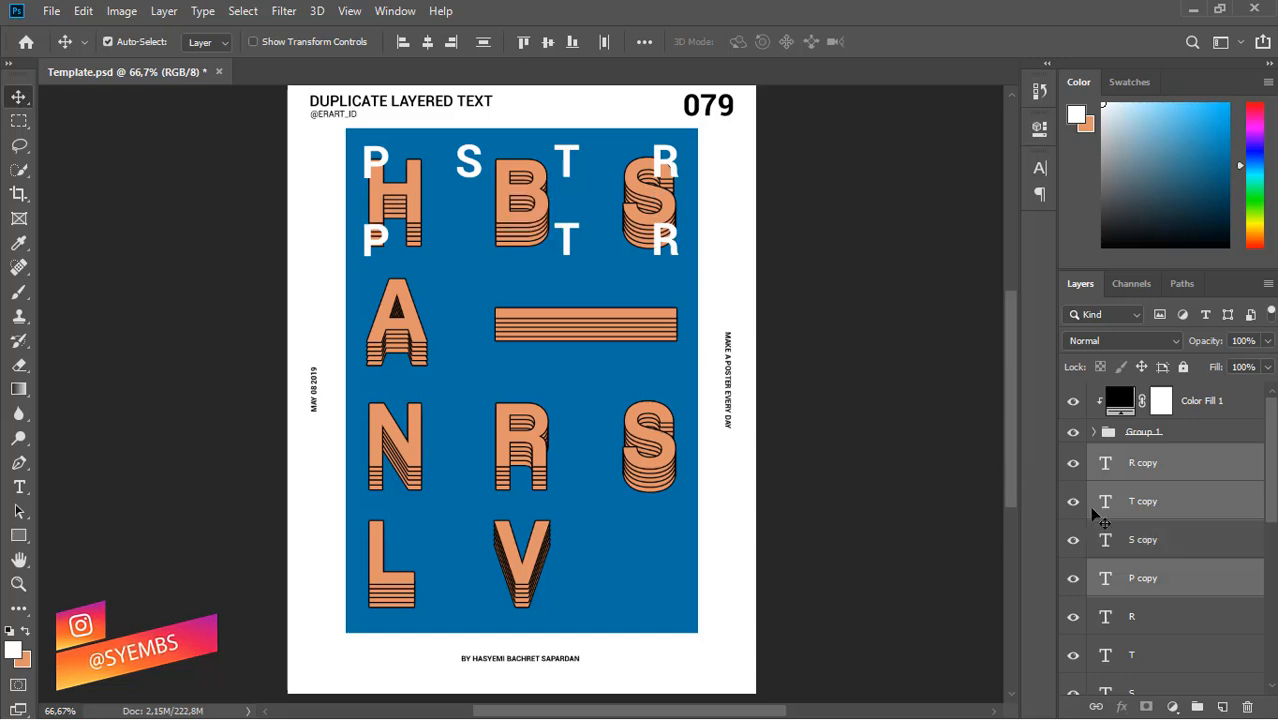
{"action": "key", "text": "ctrl+z"}
{"action": "left_click", "coordinate": [1185, 578]}
{"action": "left_click", "coordinate": [1204, 465], "text": "shift"}
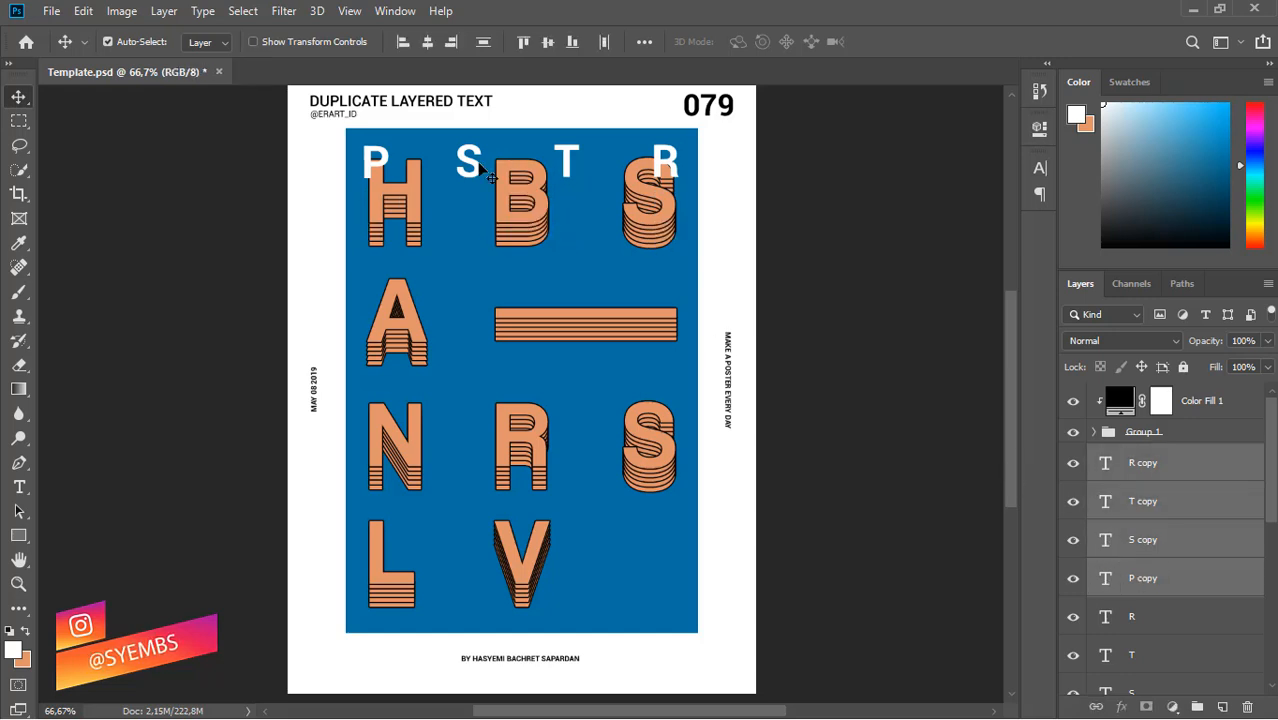
{"action": "left_click_drag", "start_coordinate": [477, 184], "coordinate": [471, 326]}
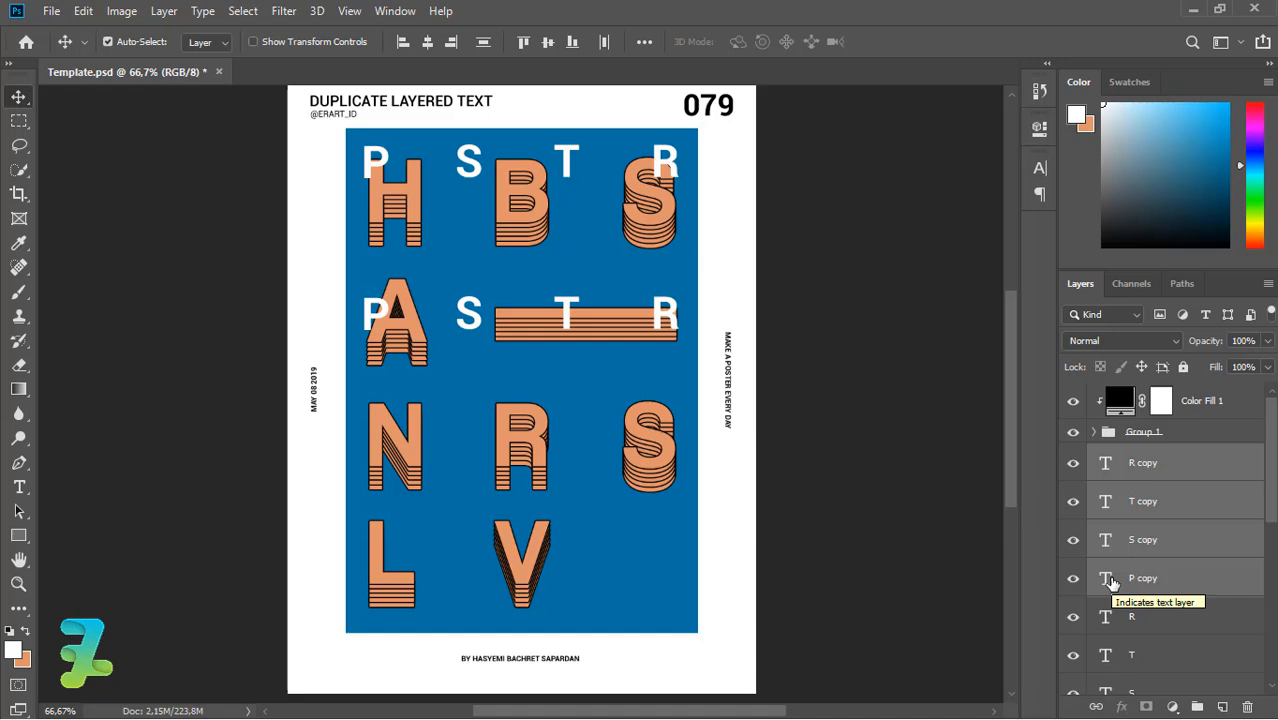
Step: Change the second-row white letters P and S to D and O
{"action": "double_click", "coordinate": [1106, 578]}
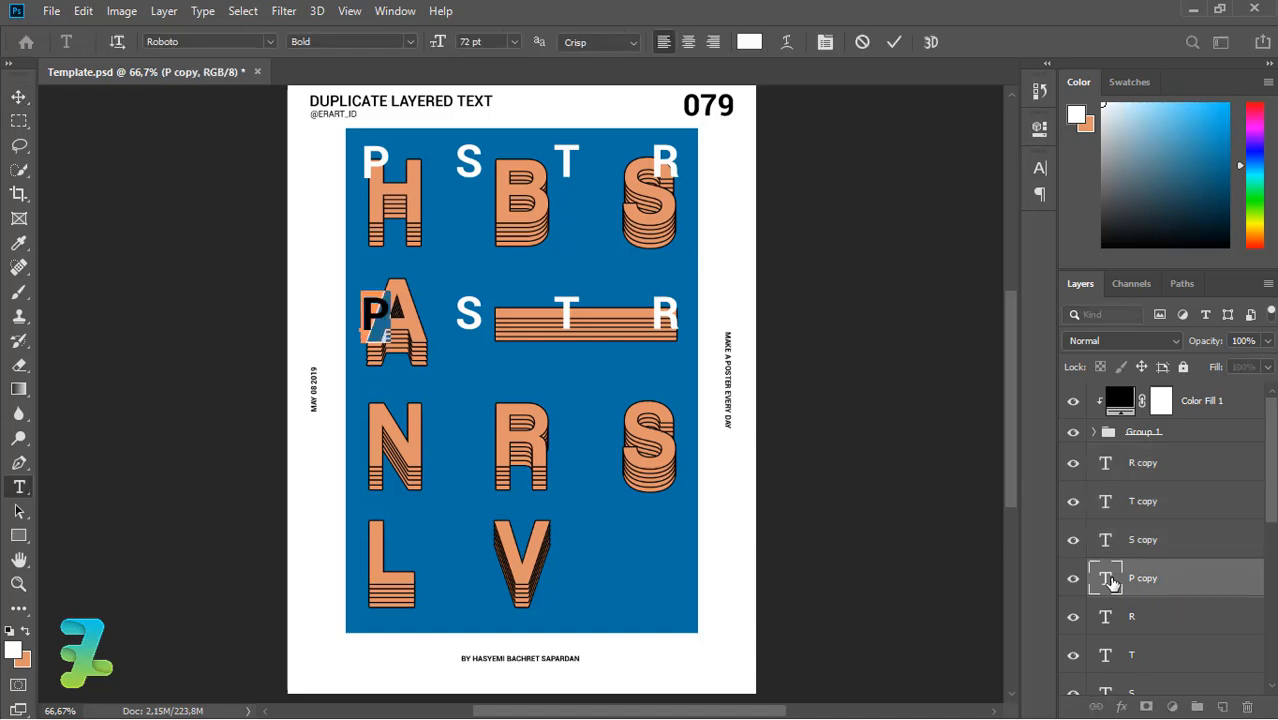
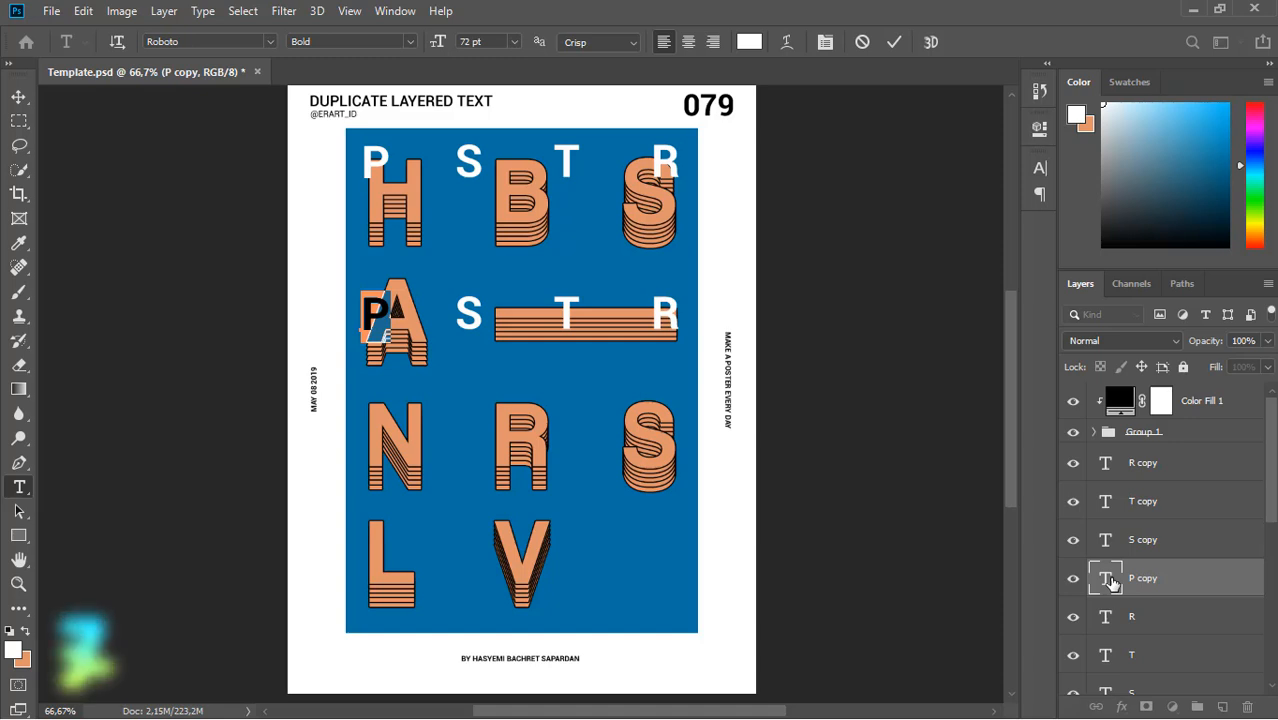
{"action": "key", "text": "Right"}
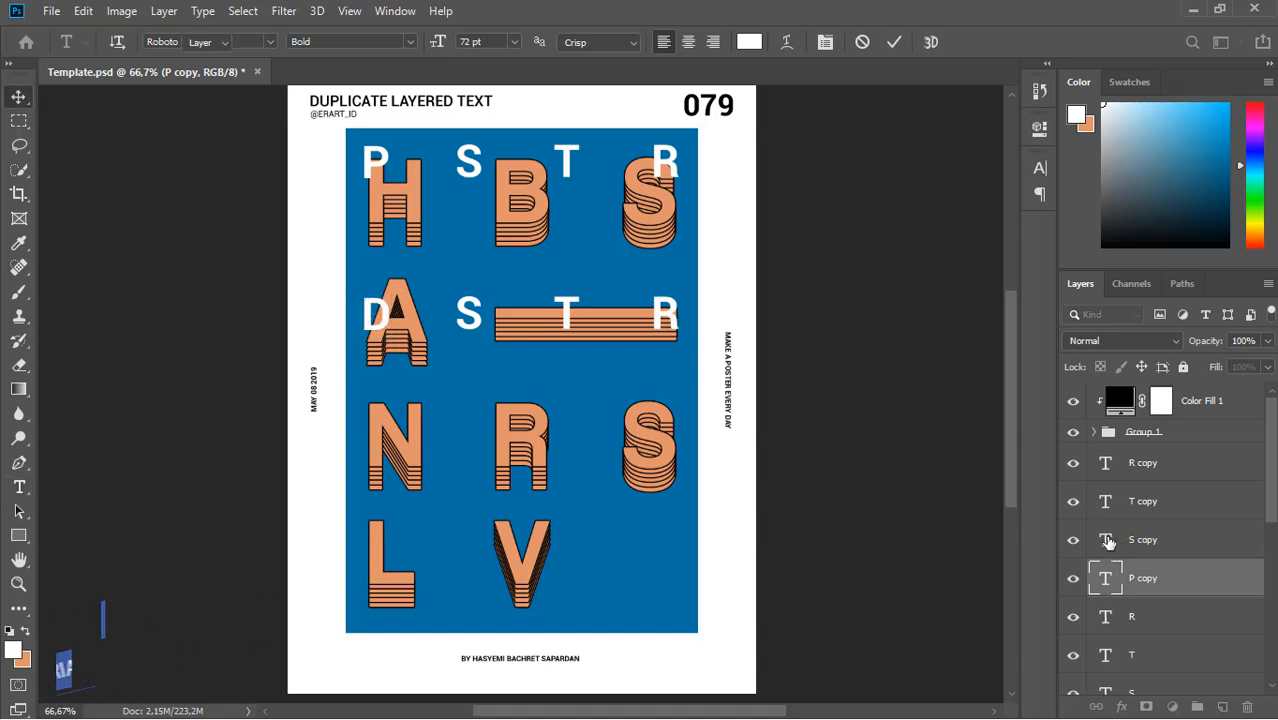
{"action": "double_click", "coordinate": [1106, 540]}
{"action": "type", "text": "O"}
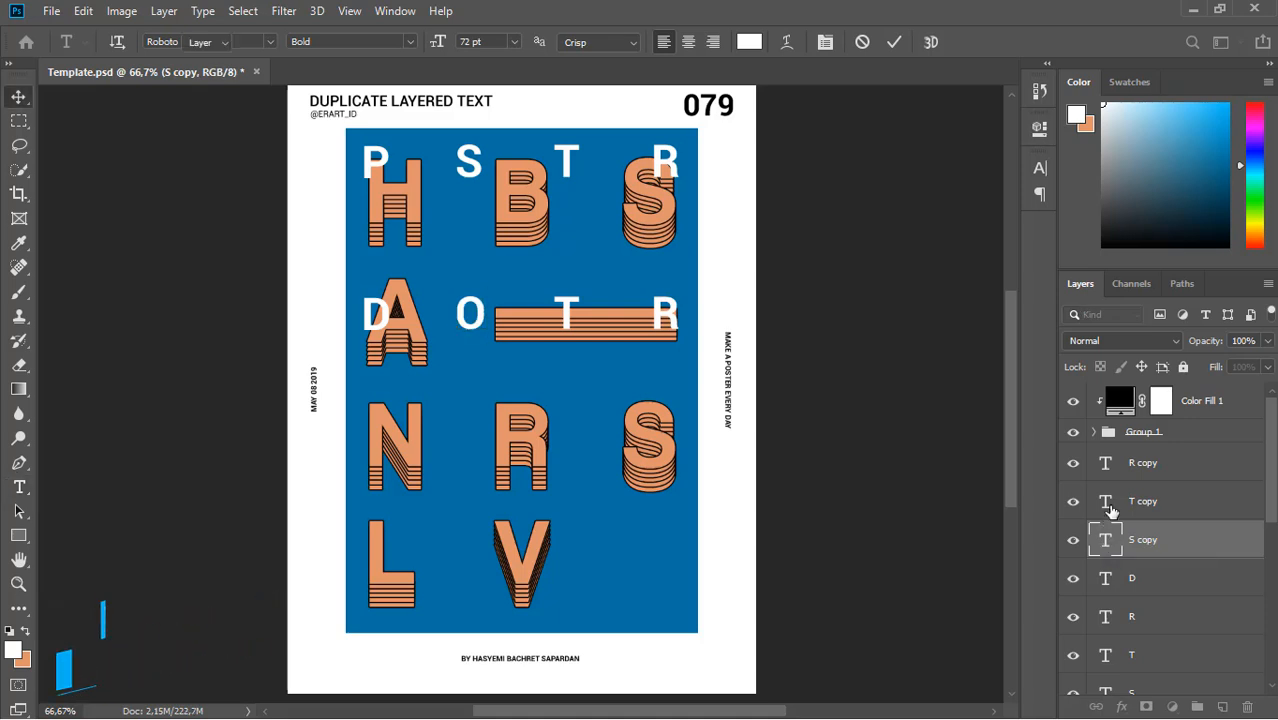
Step: Change the second-row white letters T and R to N and M, and shift the M slightly left
{"action": "left_click", "coordinate": [1110, 505]}
{"action": "key", "text": "v"}
{"action": "double_click", "coordinate": [1106, 502]}
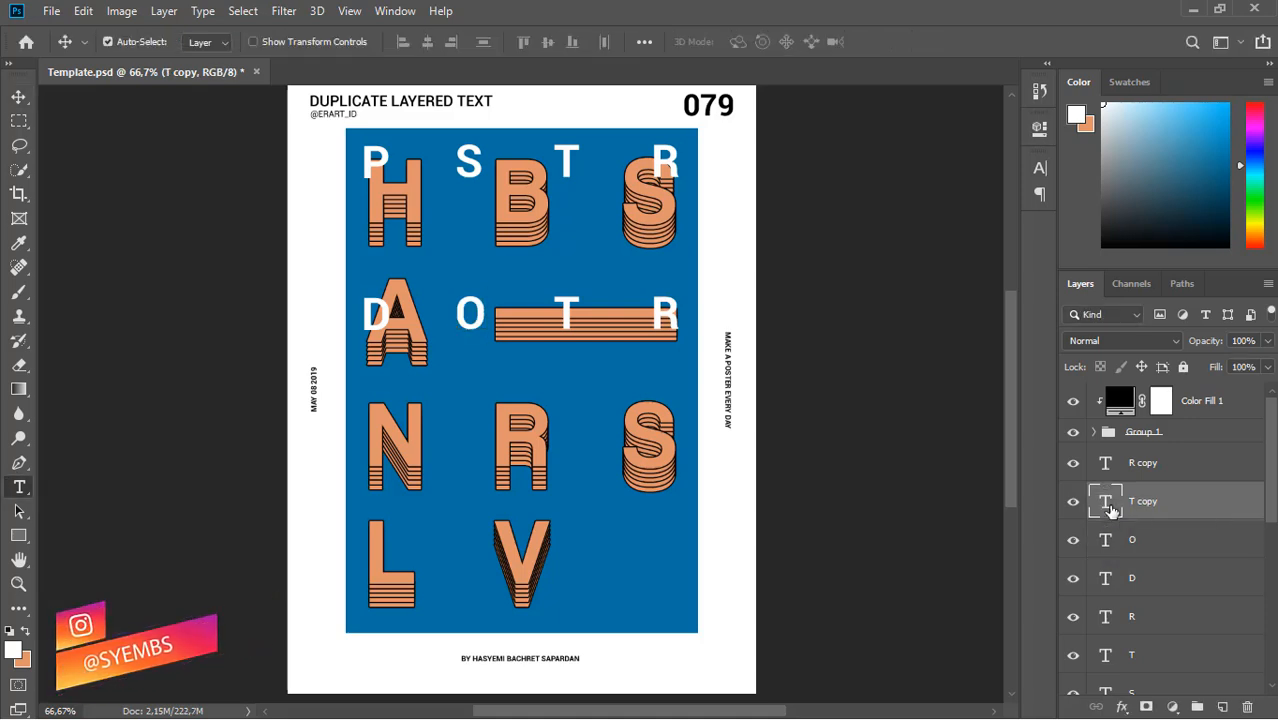
{"action": "type", "text": "N"}
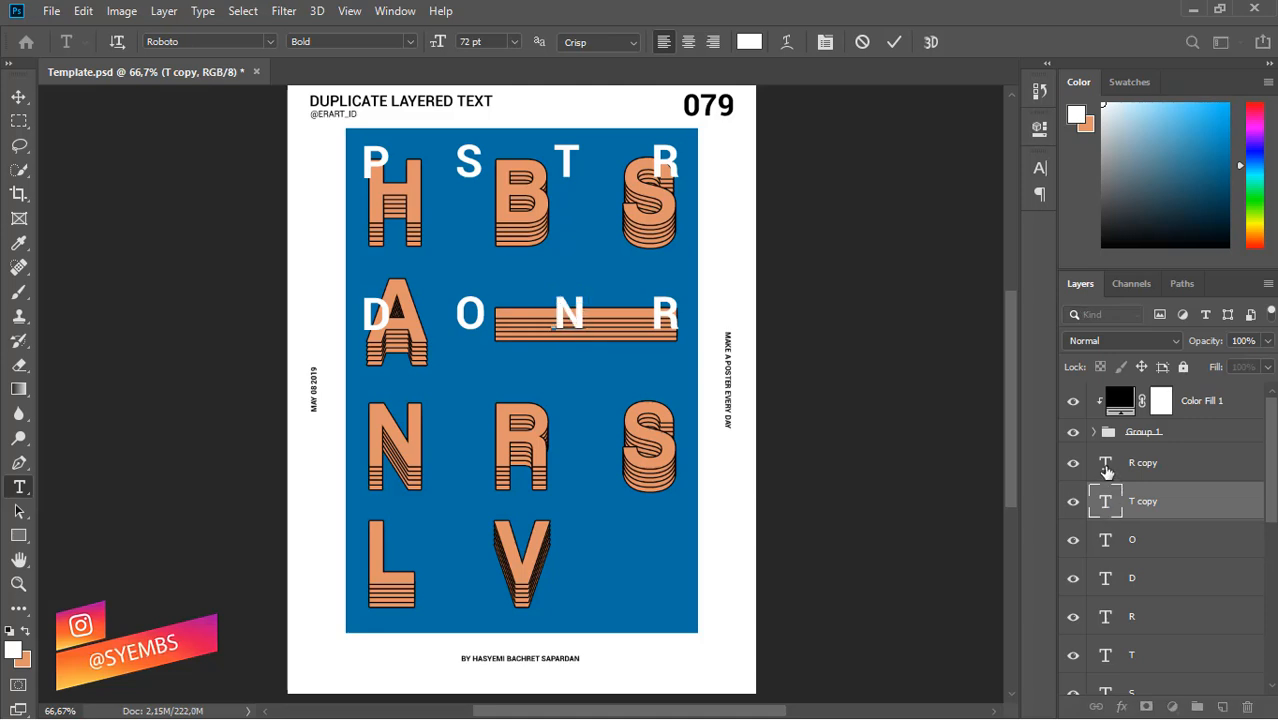
{"action": "double_click", "coordinate": [1106, 466]}
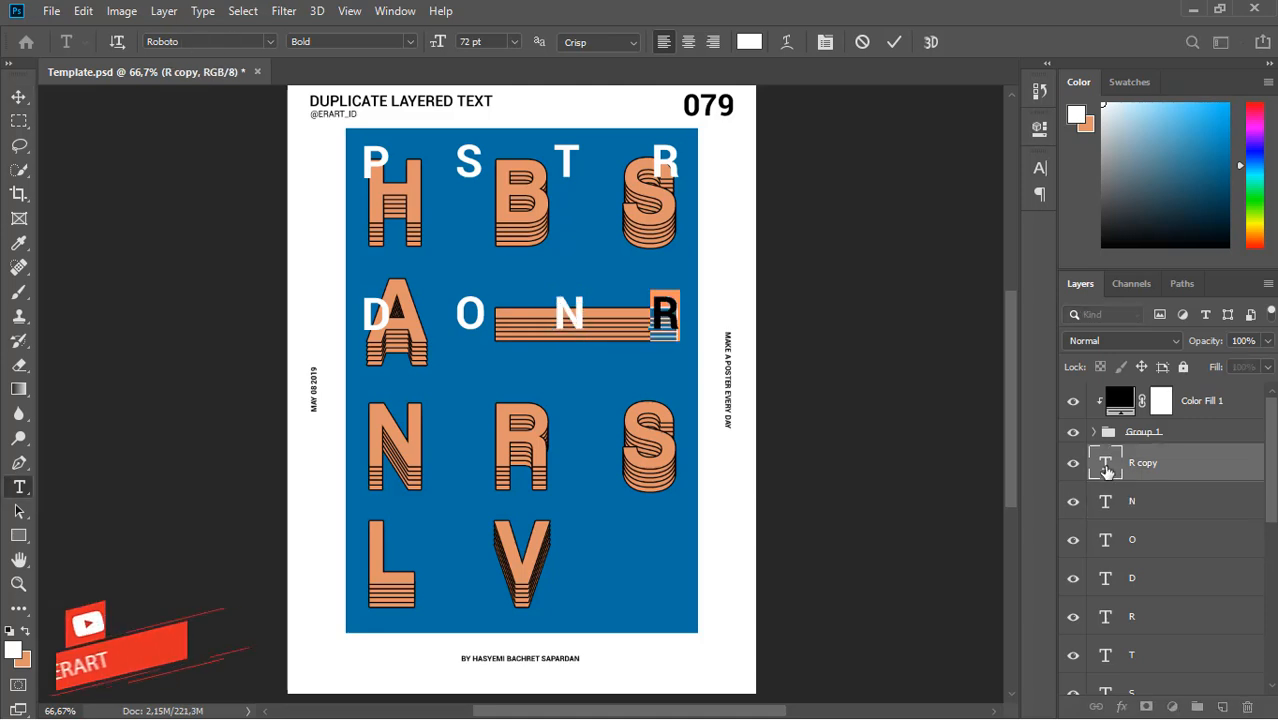
{"action": "type", "text": "M"}
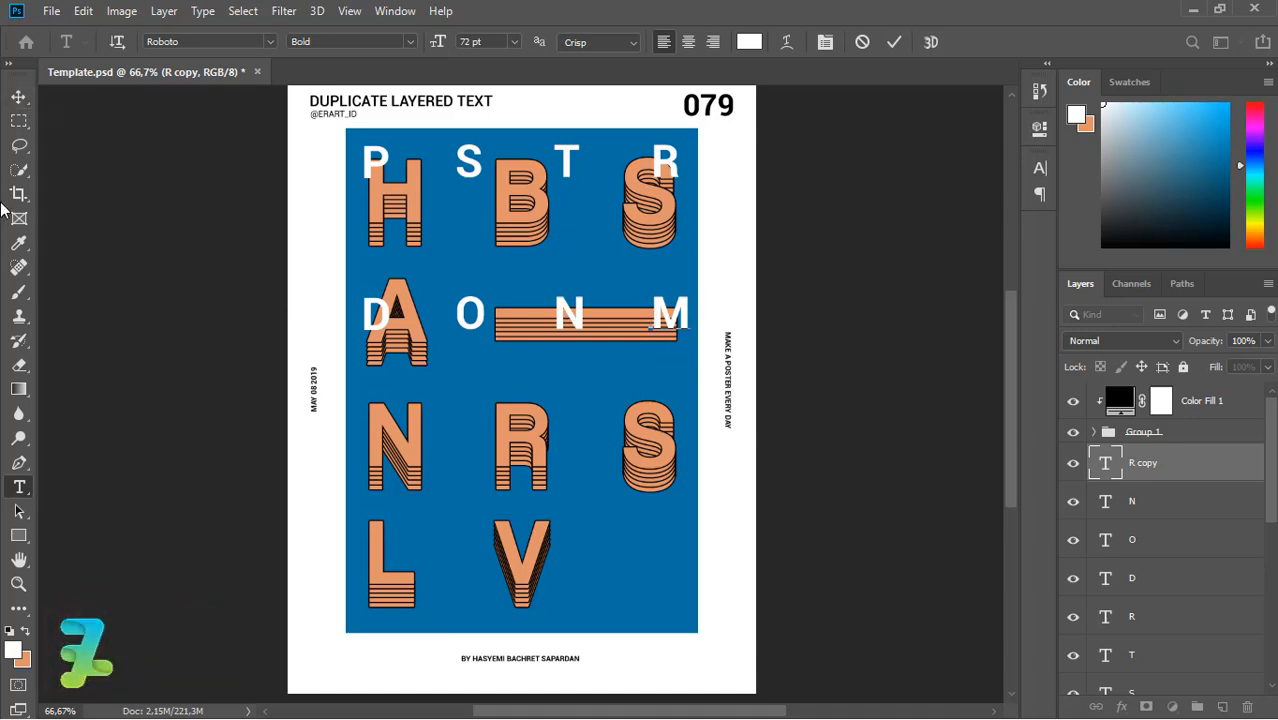
{"action": "key", "text": "ctrl"}
{"action": "key", "text": "ctrl+Return"}
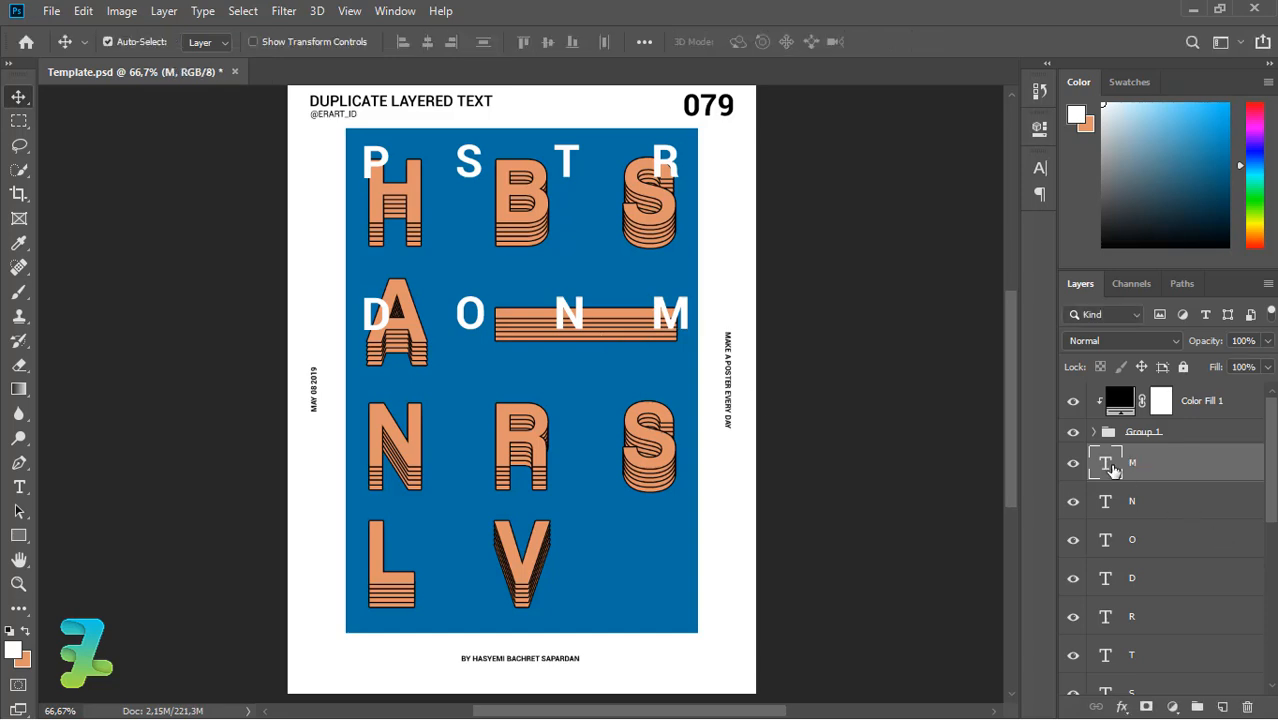
{"action": "left_click_drag", "start_coordinate": [680, 324], "coordinate": [673, 322]}
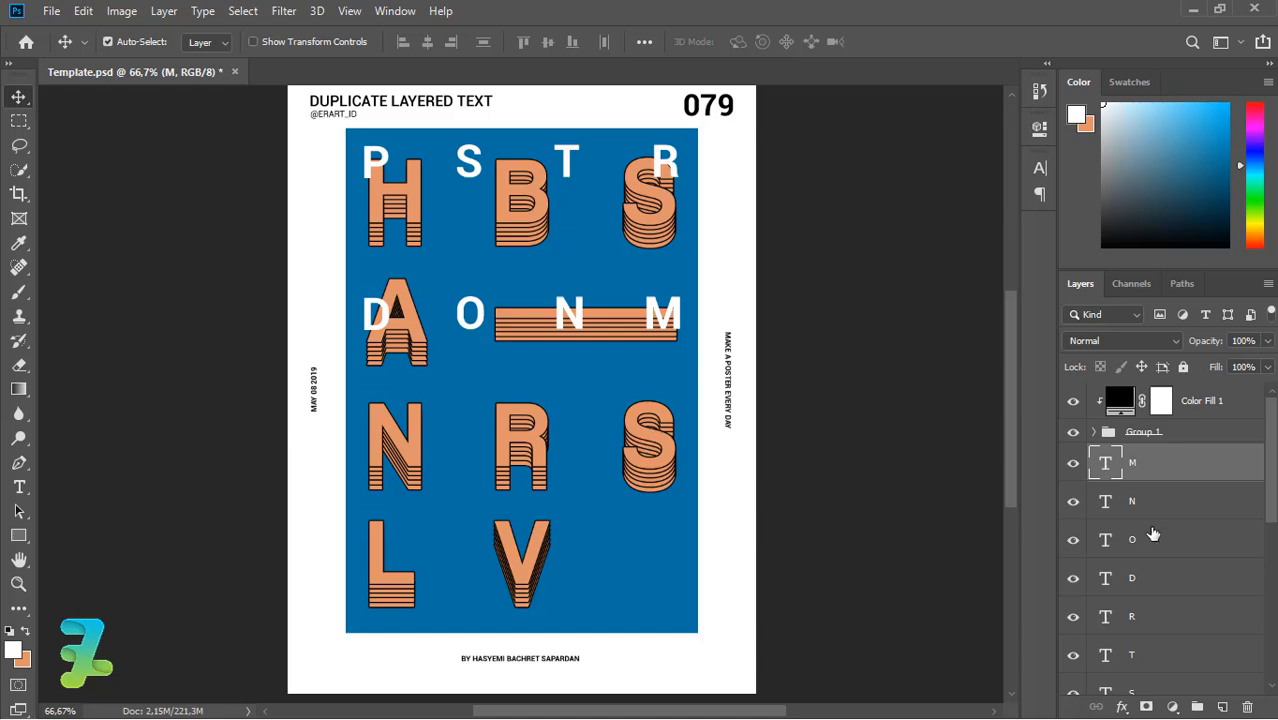
Step: Duplicate the white text layers D, O, N and M together and move the copies straight down onto the third row of orange characters
{"action": "left_click", "coordinate": [1174, 580]}
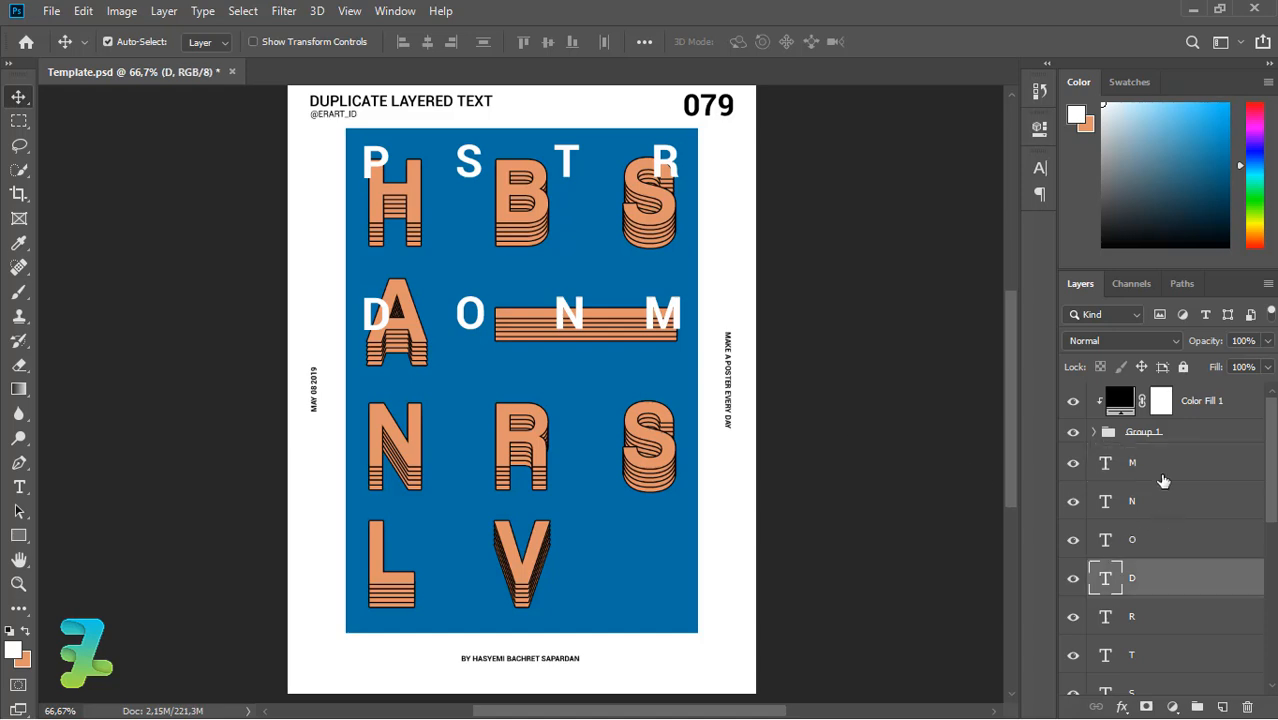
{"action": "left_click", "coordinate": [1163, 473], "text": "shift"}
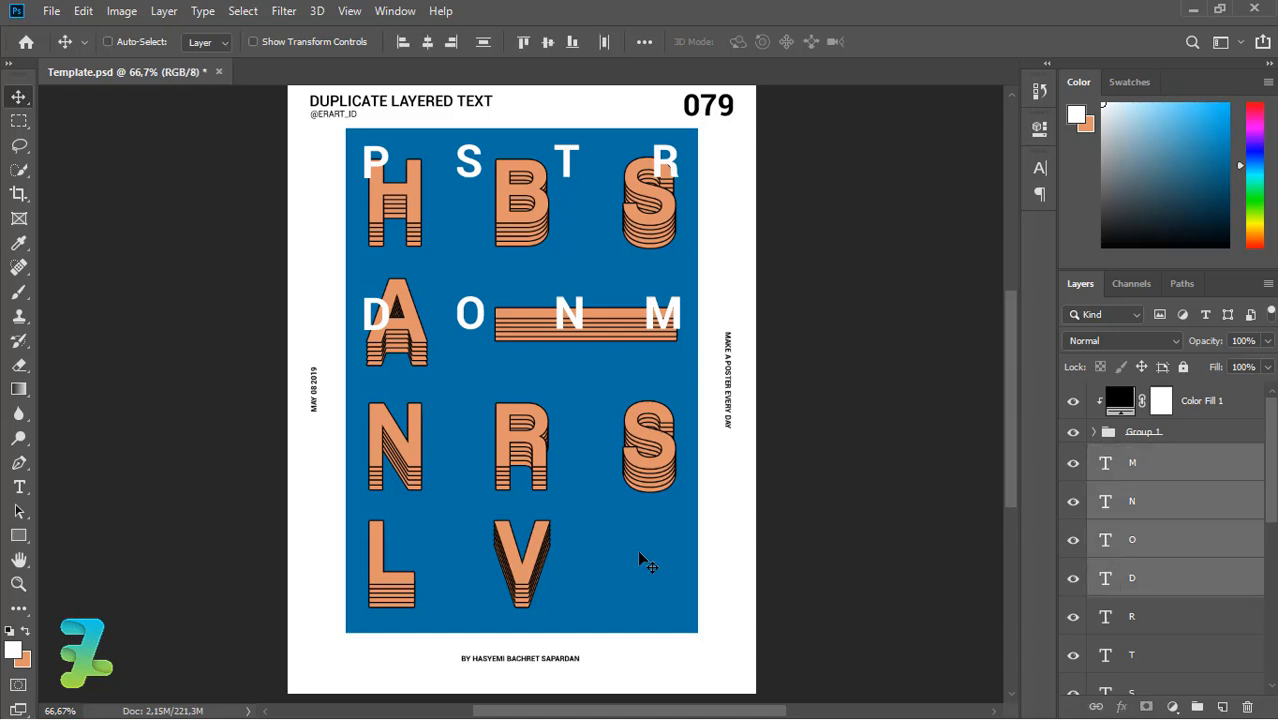
{"action": "key", "text": "ctrl+j"}
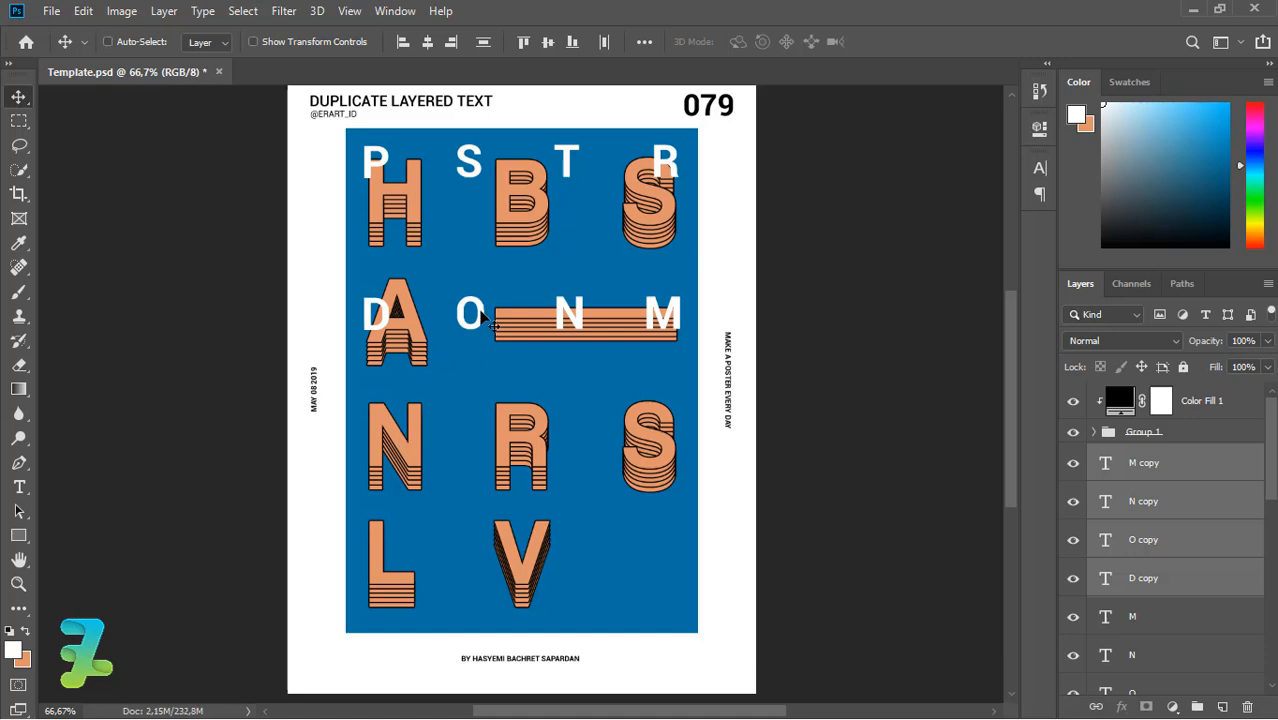
{"action": "left_click_drag", "start_coordinate": [483, 318], "coordinate": [488, 447]}
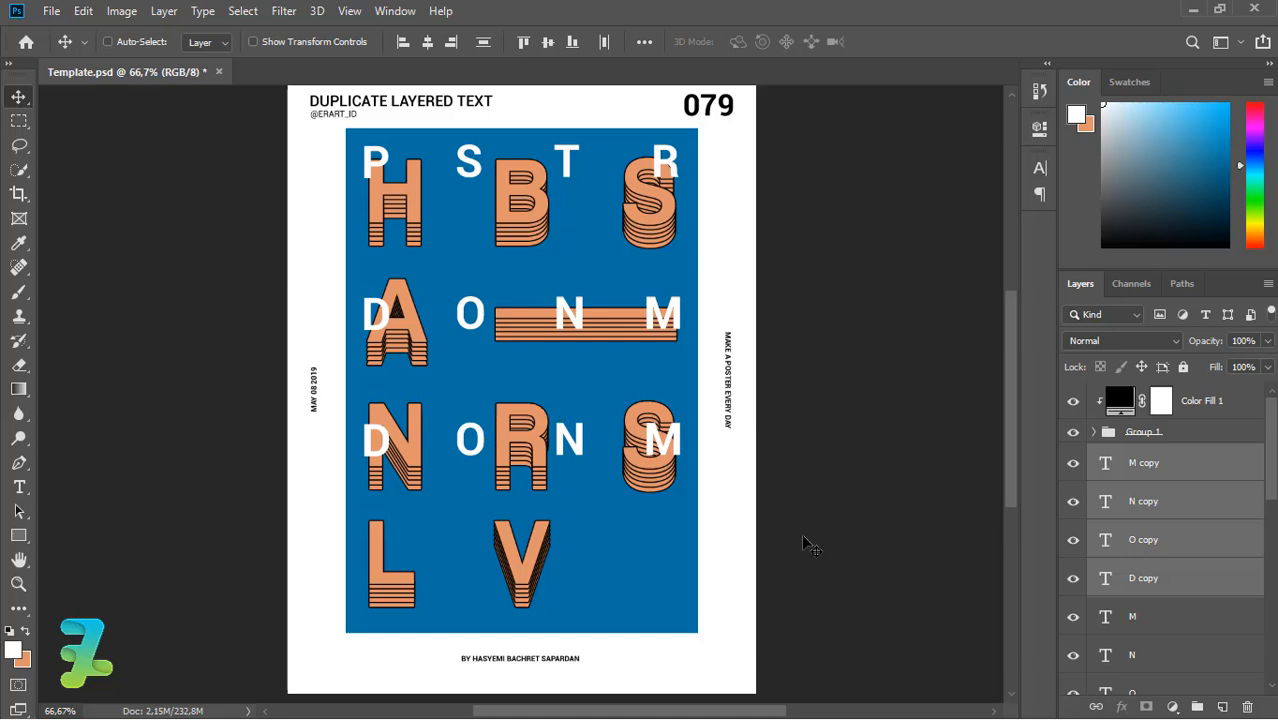
Step: Change the third-row white letters D and O to P and R
{"action": "double_click", "coordinate": [1106, 580]}
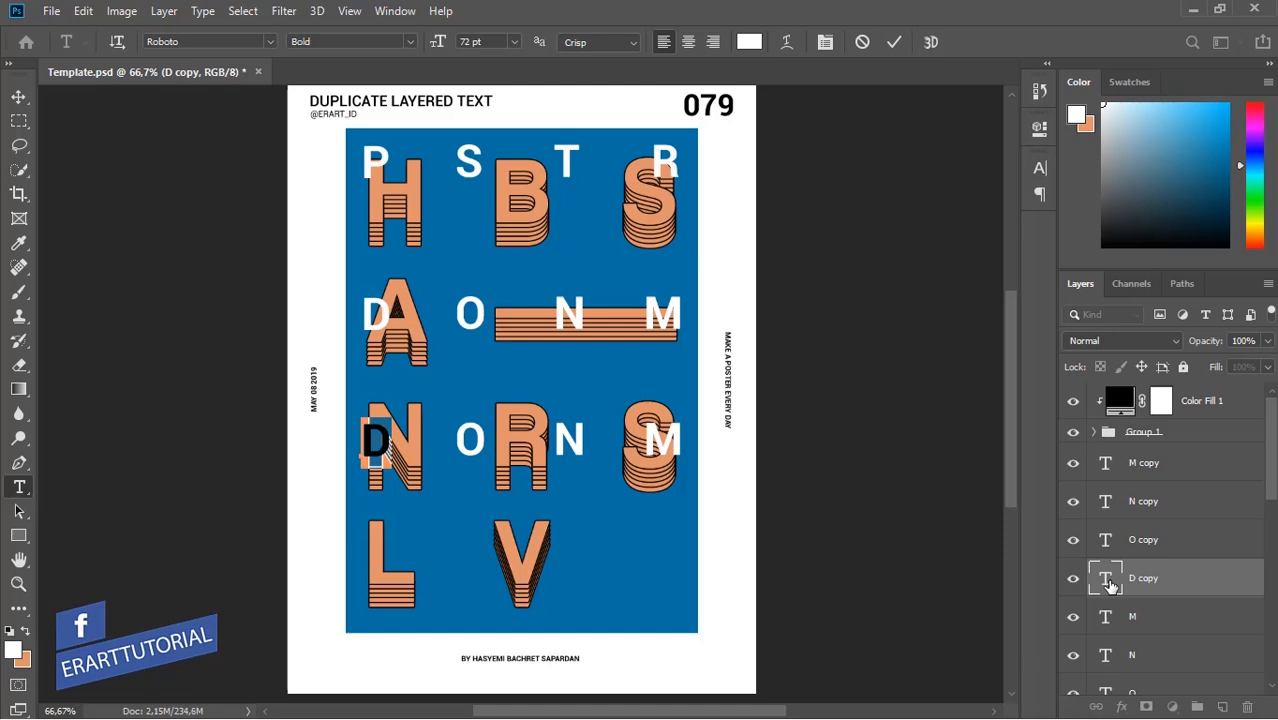
{"action": "type", "text": "P"}
{"action": "key", "text": "ctrl+Return"}
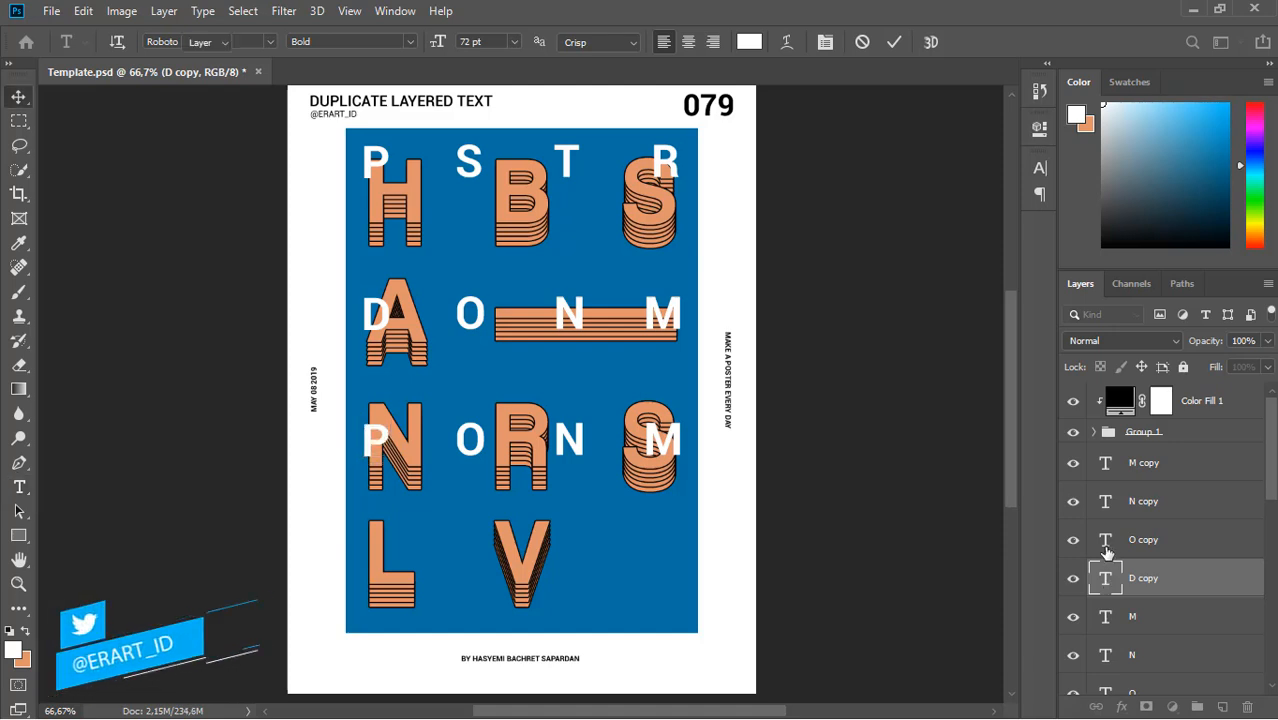
{"action": "double_click", "coordinate": [1106, 545]}
{"action": "type", "text": "R"}
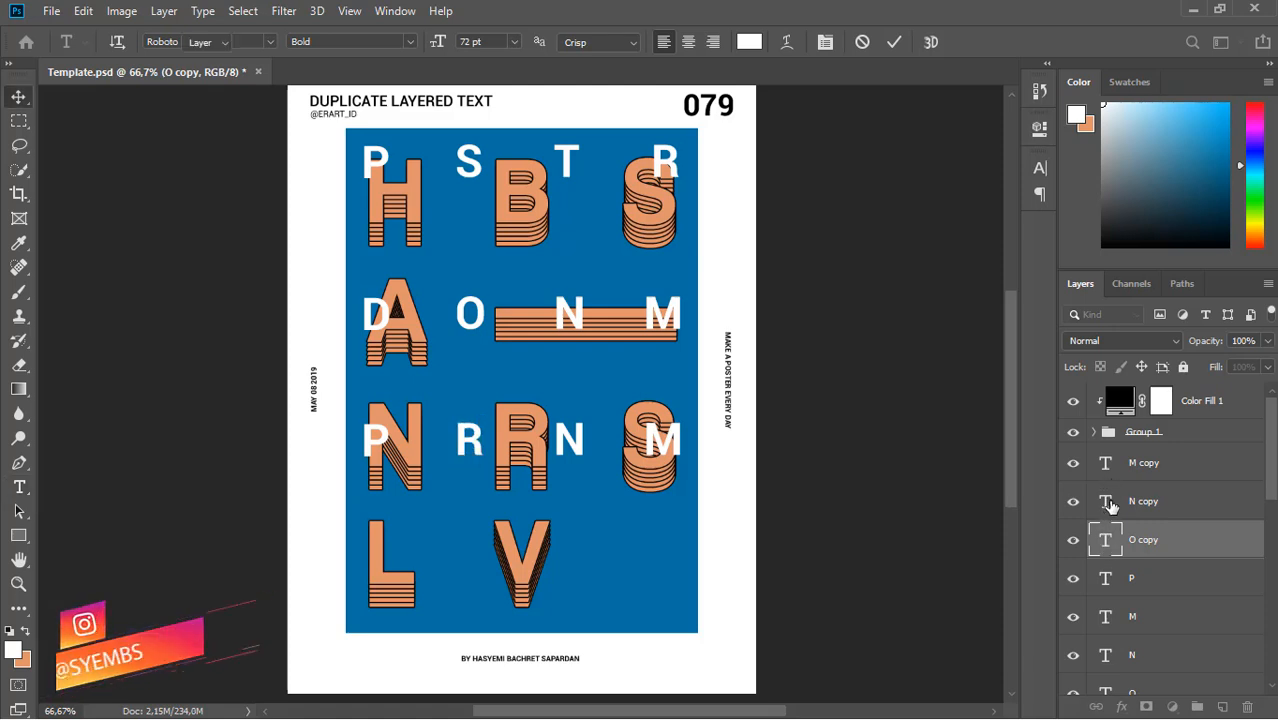
Step: Re-enter N as the third white letter of the third row and change the M beside it to K
{"action": "double_click", "coordinate": [1107, 505]}
{"action": "type", "text": "N"}
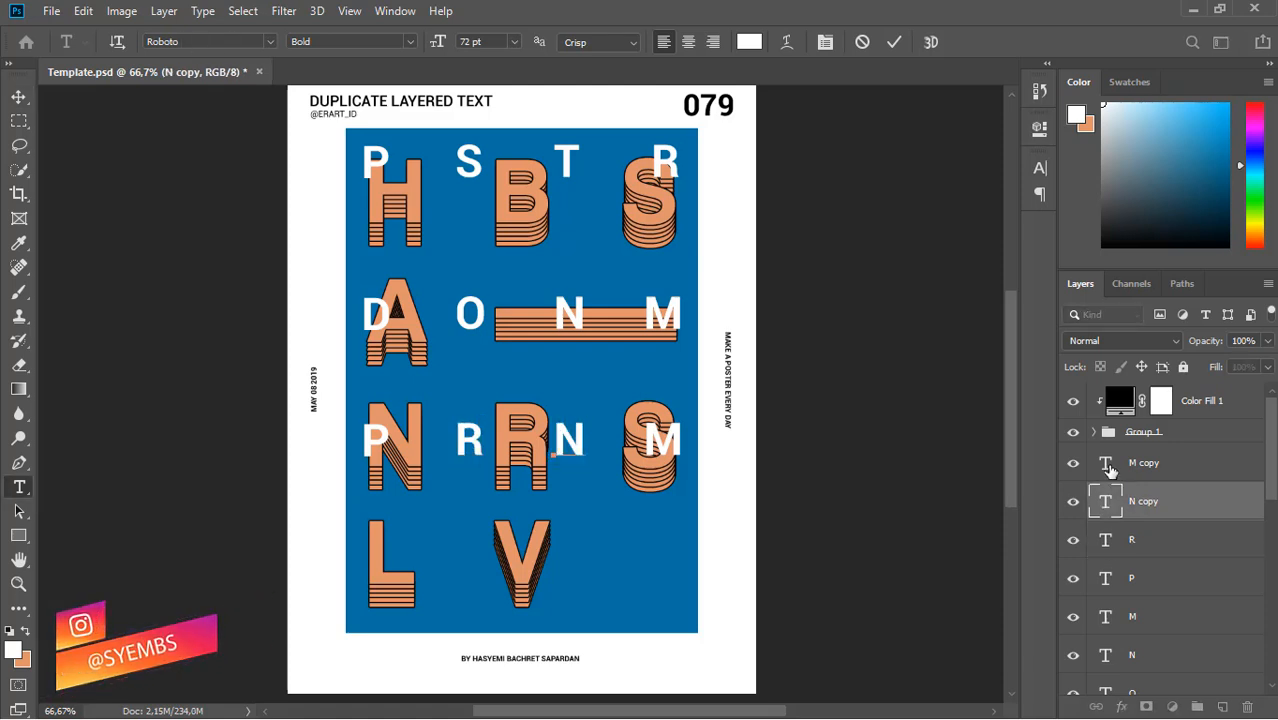
{"action": "key", "text": "ctrl+Return"}
{"action": "left_click", "coordinate": [1108, 466]}
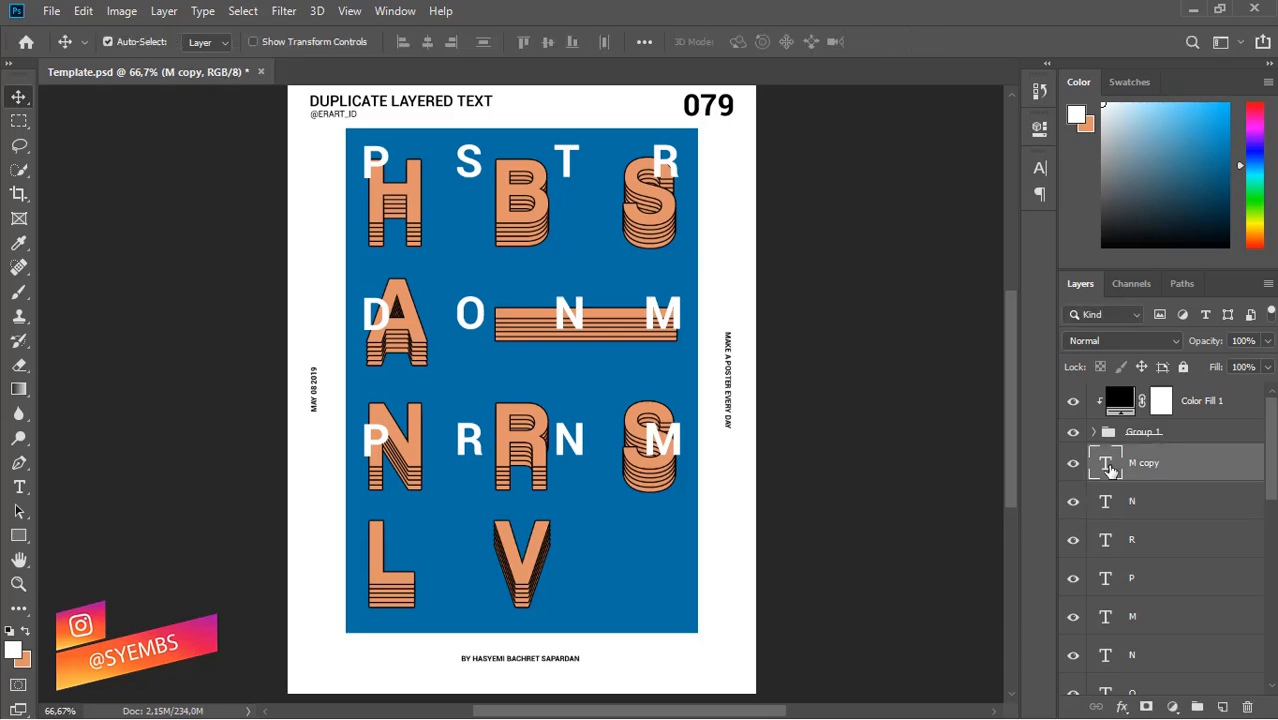
{"action": "double_click", "coordinate": [1107, 466]}
{"action": "type", "text": "K"}
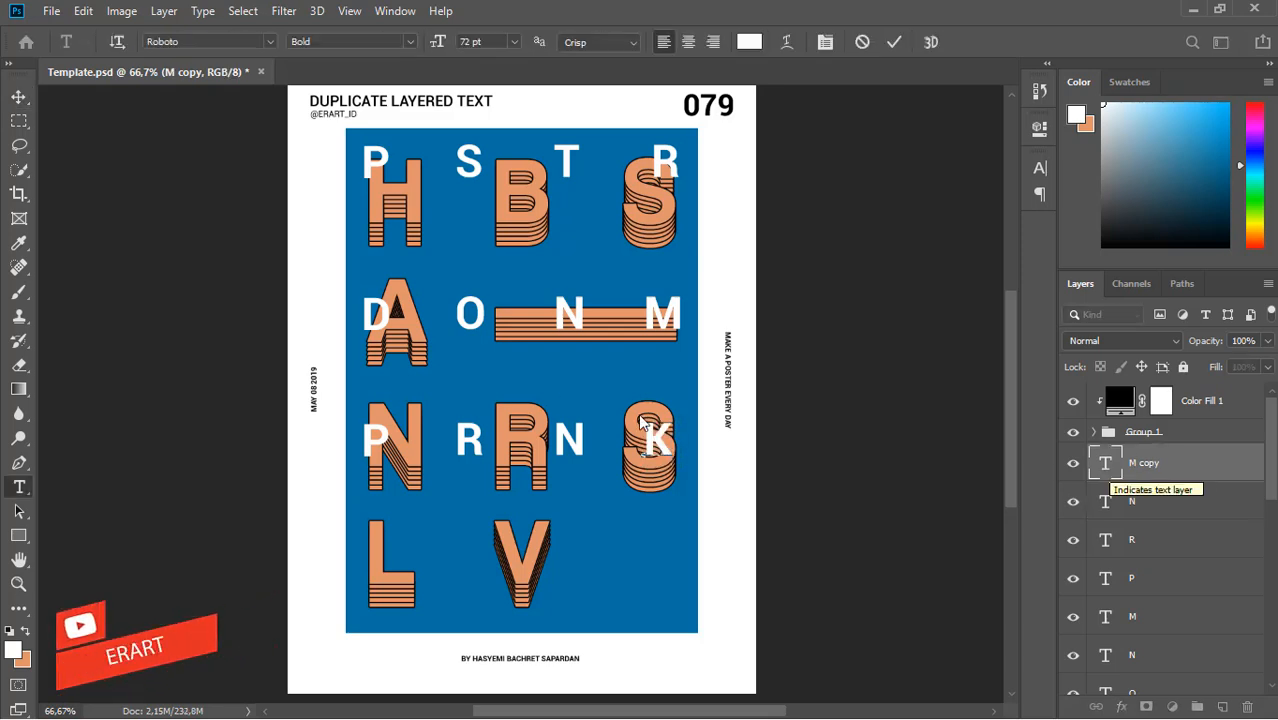
{"action": "key", "text": "ctrl+Return"}
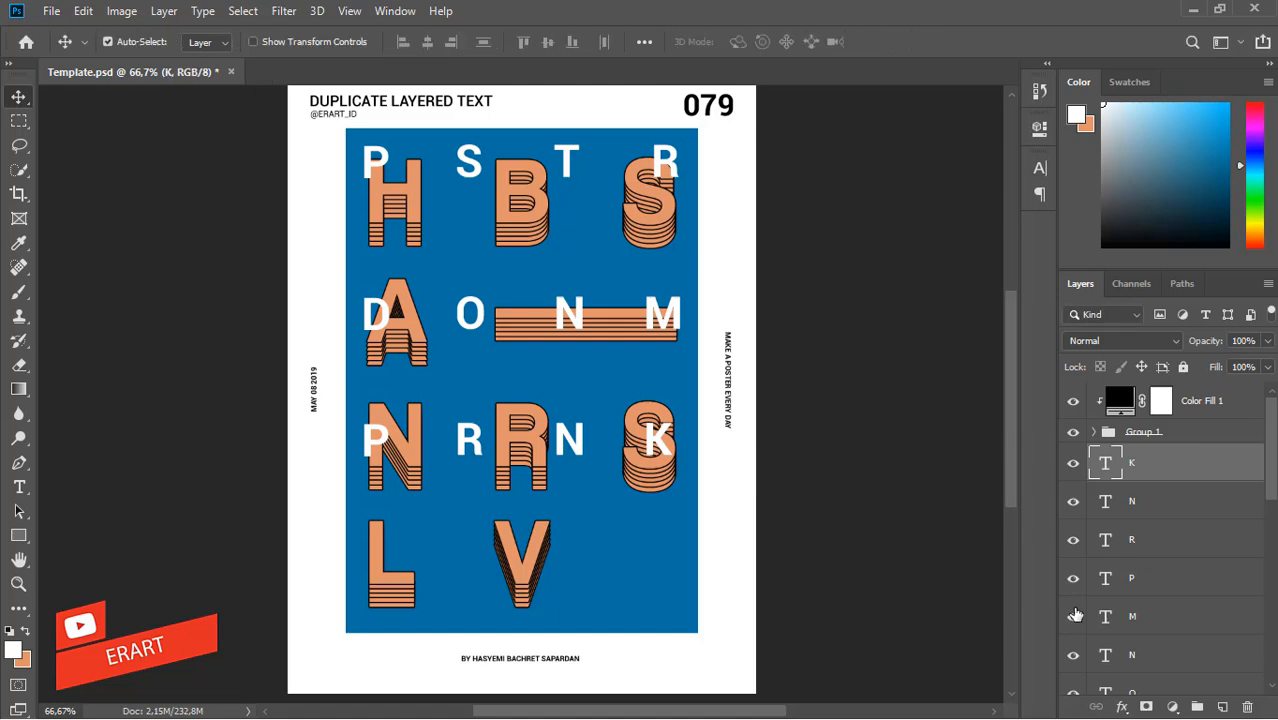
Step: Duplicate the white text layers P, R, N and K together and move the copies straight down onto the lower part of the fourth row
{"action": "left_click", "coordinate": [1104, 587], "text": "shift"}
{"action": "key", "text": "ctrl+j"}
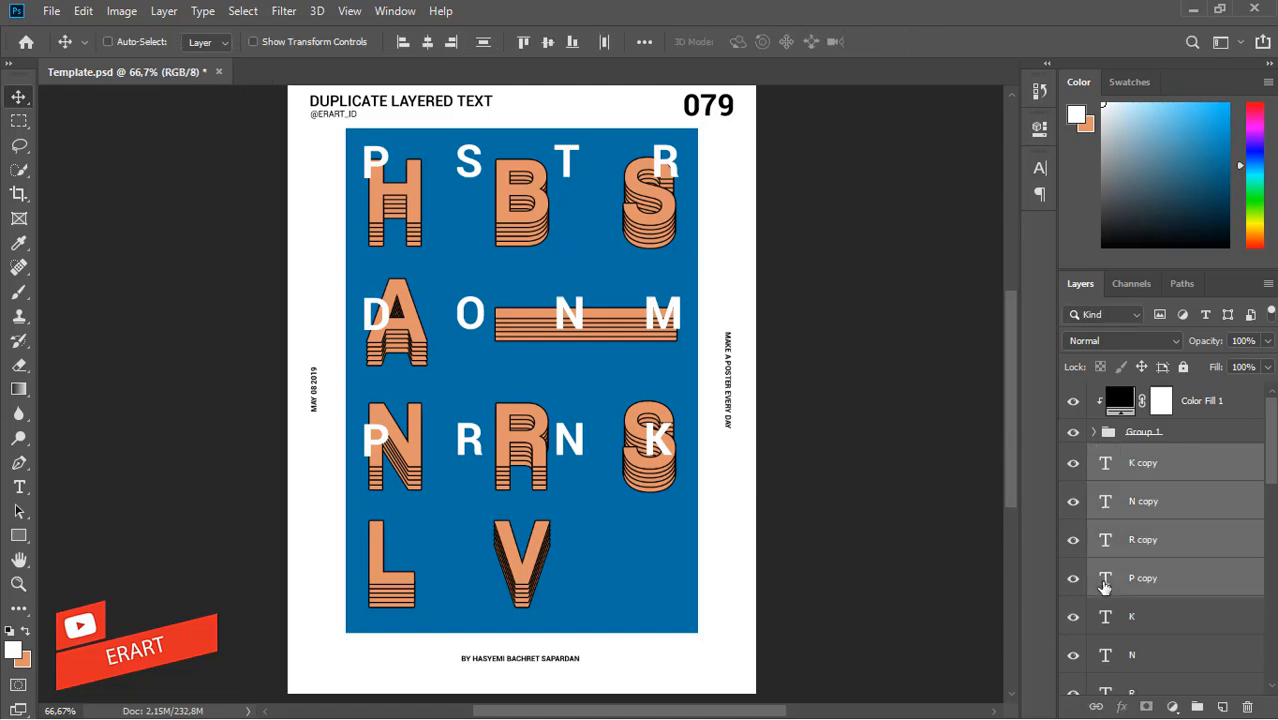
{"action": "left_click_drag", "start_coordinate": [383, 450], "coordinate": [377, 595]}
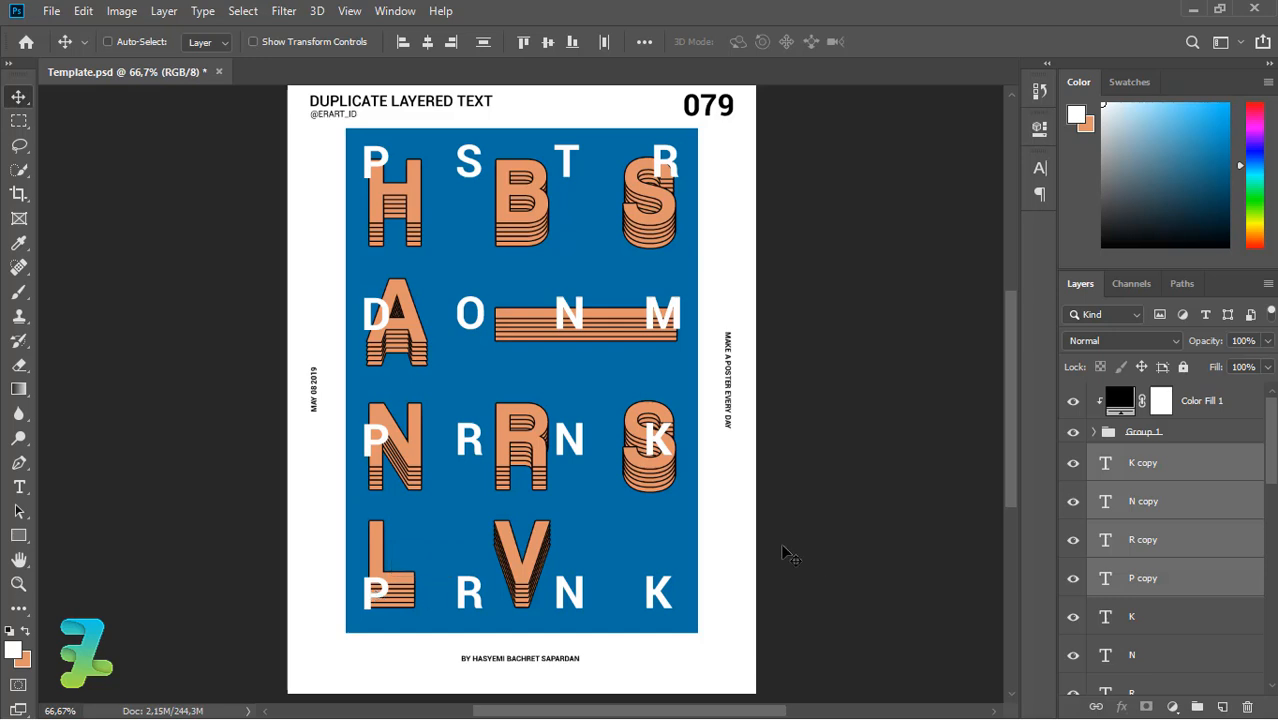
Step: Move the third-row white letters P, R, N and K together slightly straight down to even out the row spacing
{"action": "scroll", "coordinate": [1200, 500], "scroll_direction": "down", "scroll_amount": 2}
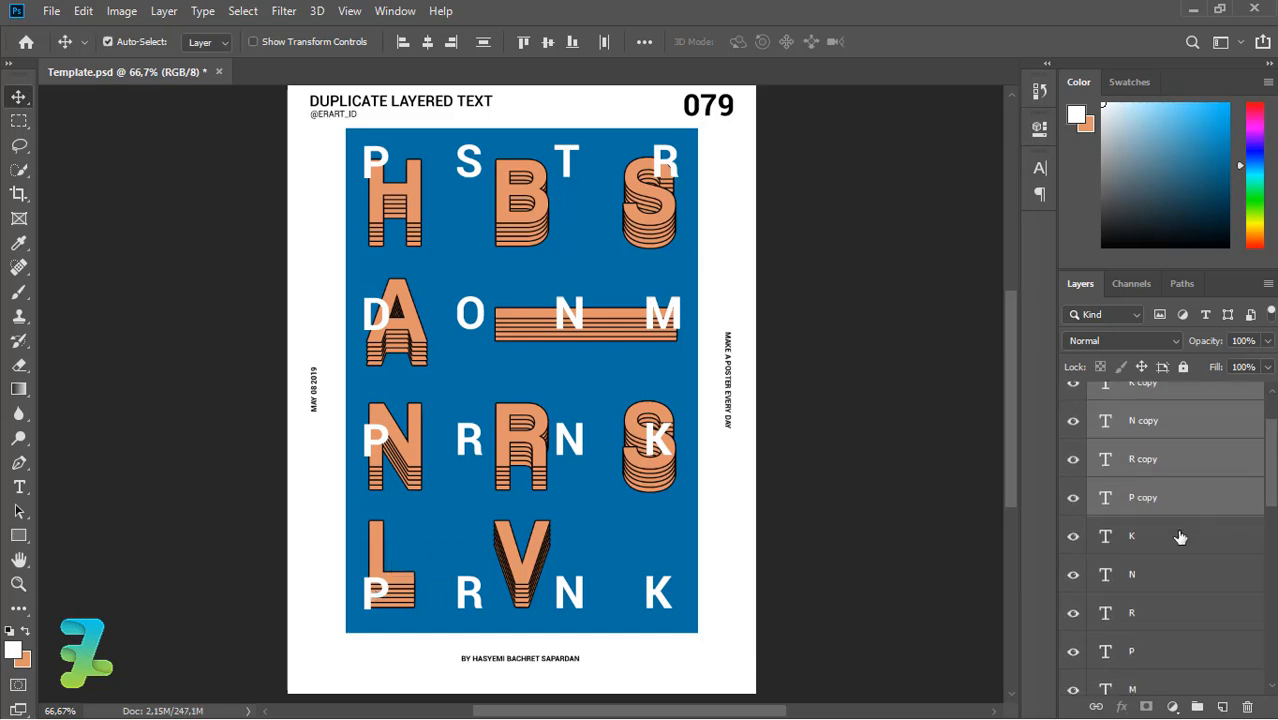
{"action": "key", "text": "alt+bracketleft"}
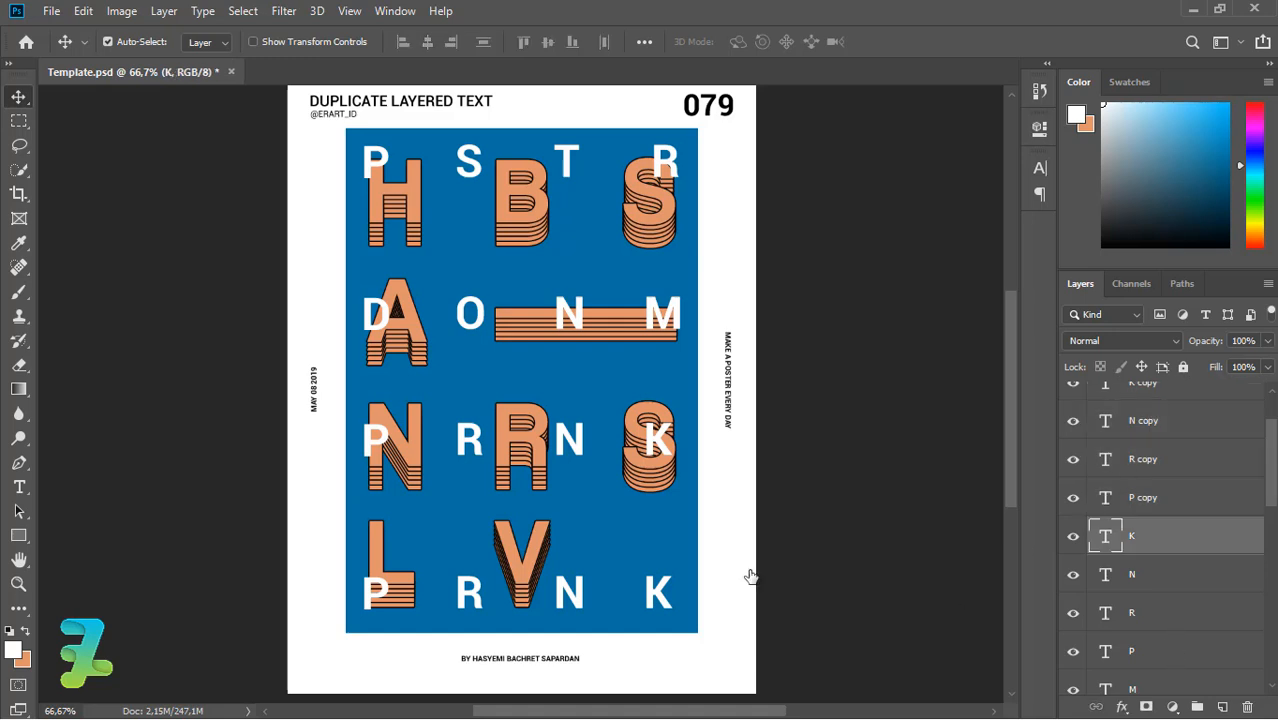
{"action": "key", "text": "shift+alt+bracketleft"}
{"action": "key", "text": "shift+alt+bracketleft"}
{"action": "key", "text": "shift+alt+bracketleft"}
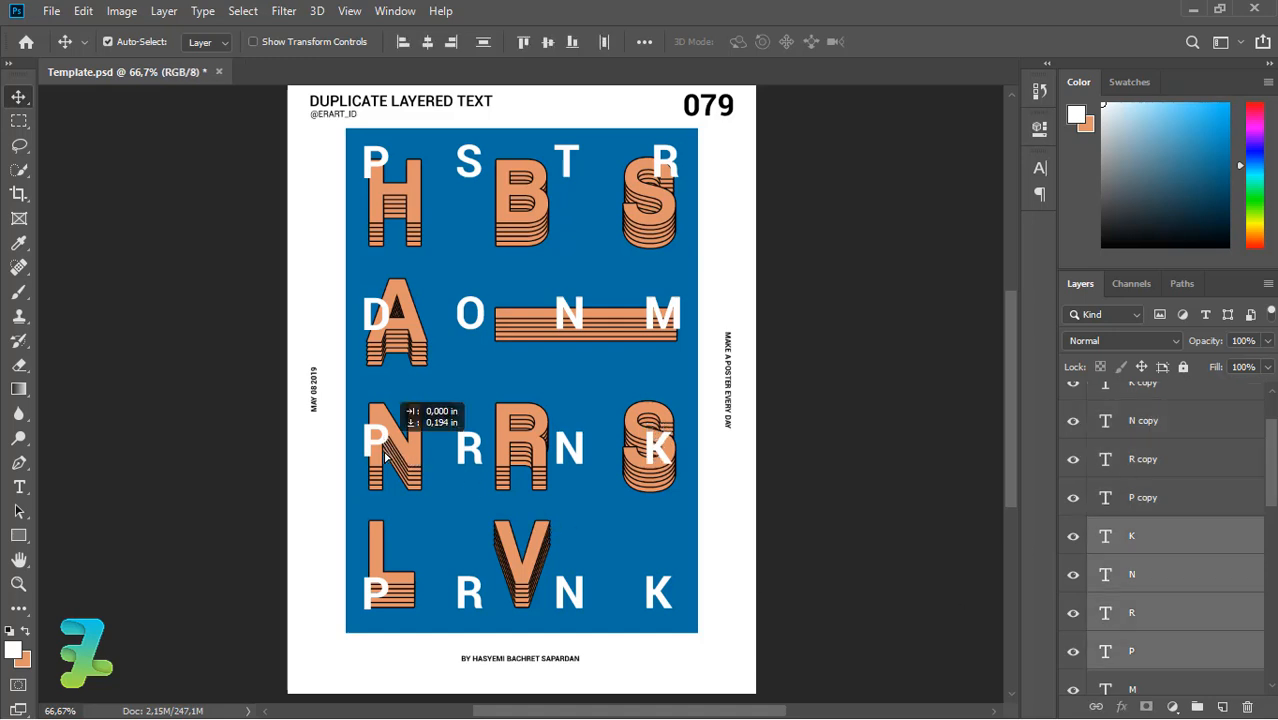
{"action": "left_click", "coordinate": [1160, 650], "text": "ctrl"}
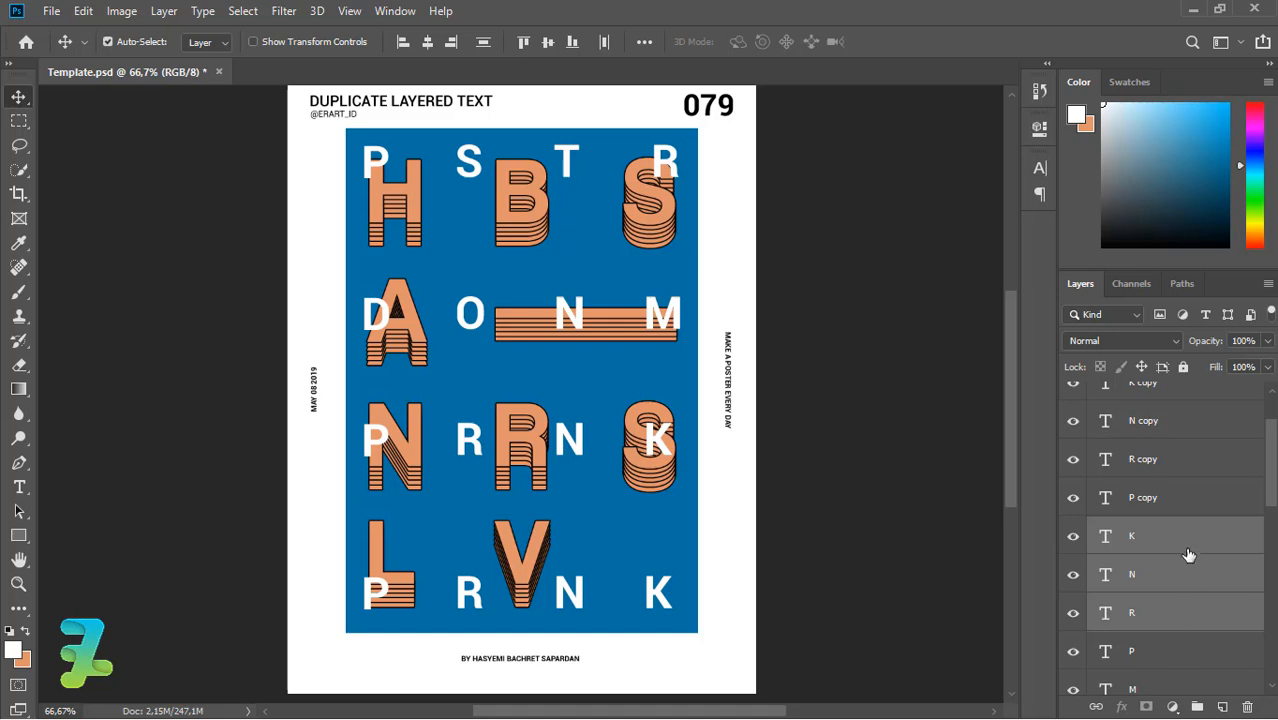
{"action": "key", "text": "alt+bracketleft"}
{"action": "key", "text": "shift+alt+bracketright"}
{"action": "key", "text": "shift+alt+bracketright"}
{"action": "key", "text": "shift+alt+bracketright"}
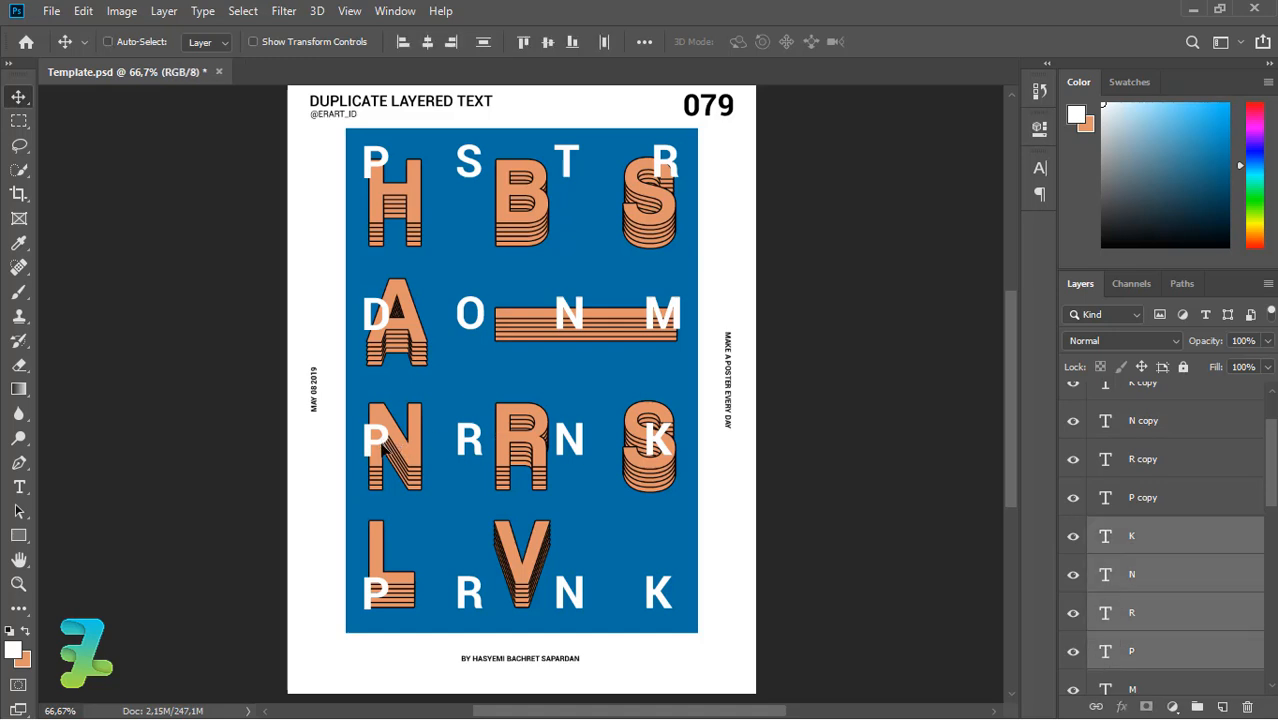
{"action": "left_click_drag", "start_coordinate": [383, 437], "coordinate": [383, 453]}
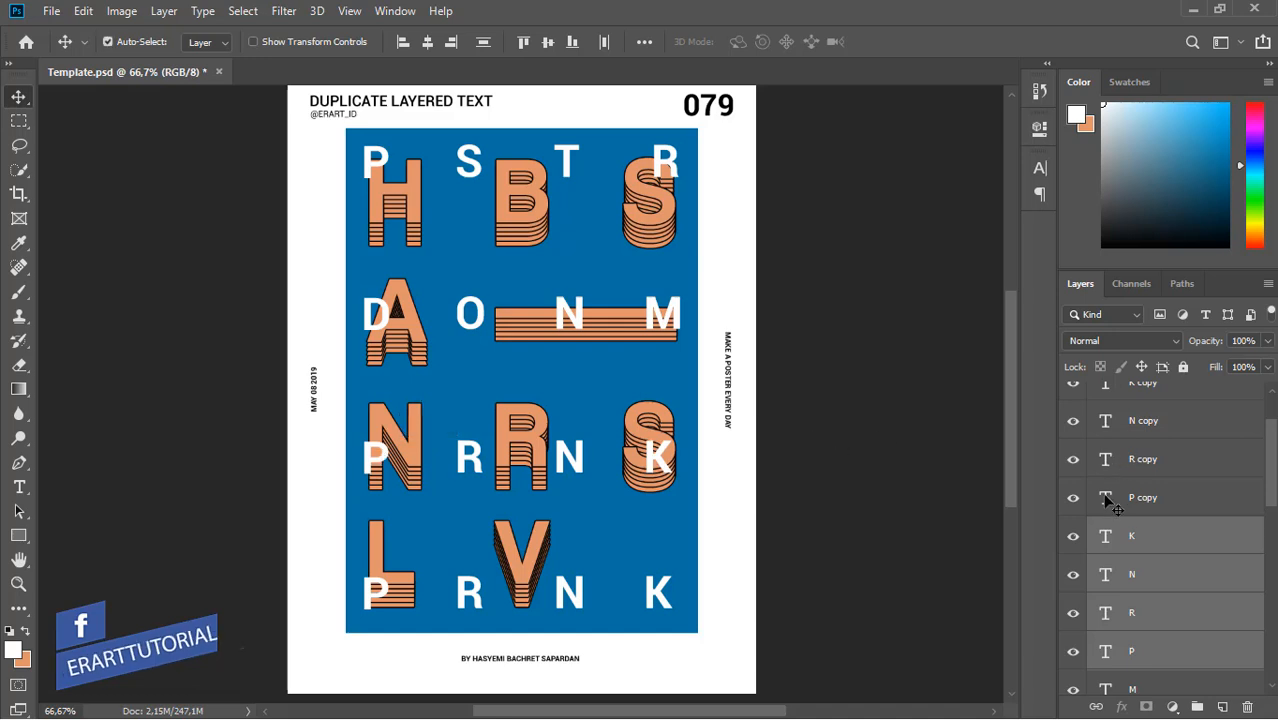
Step: Change the fourth-row white letters P and R to H and A
{"action": "double_click", "coordinate": [1107, 500]}
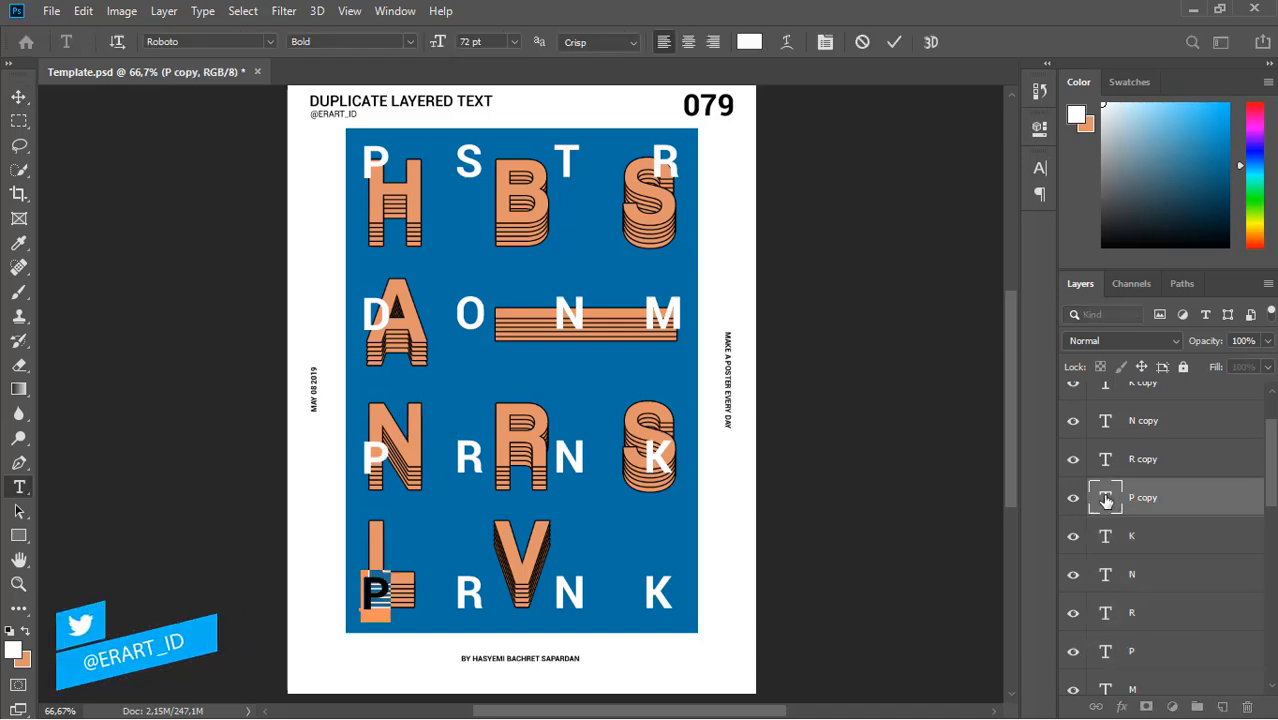
{"action": "type", "text": "H"}
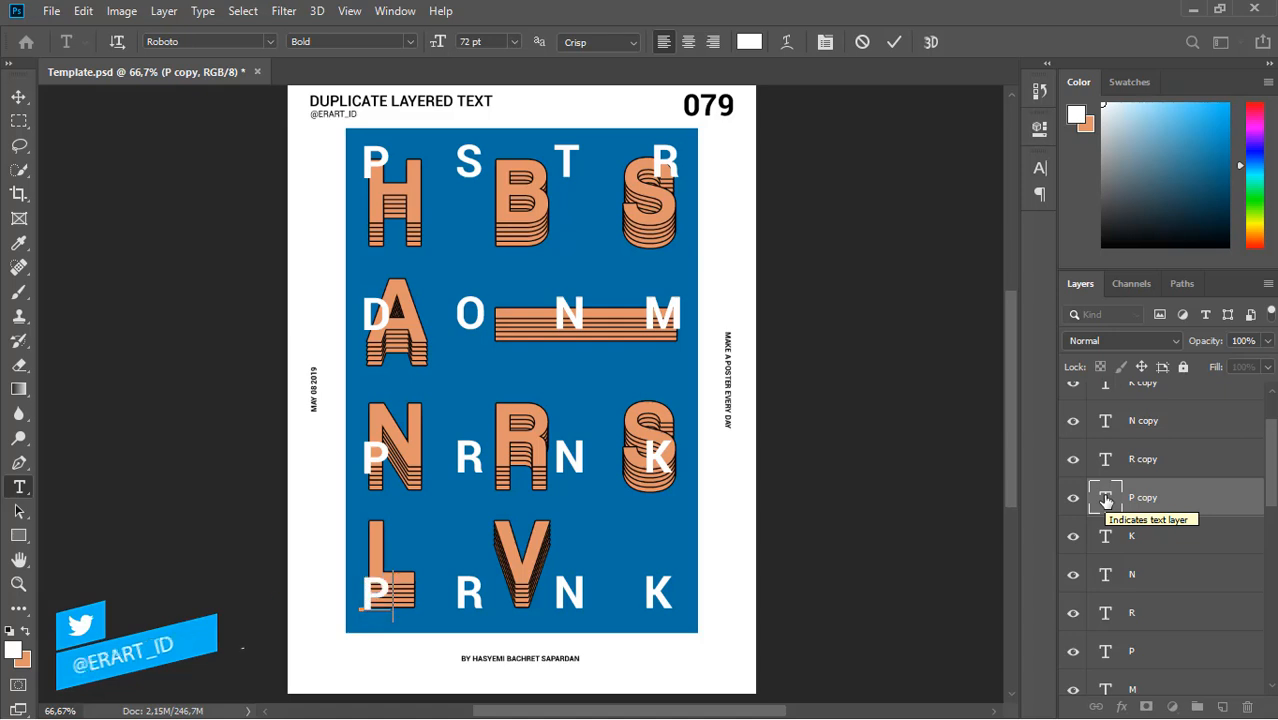
{"action": "key", "text": "ctrl+Return"}
{"action": "key", "text": "v"}
{"action": "double_click", "coordinate": [1107, 462]}
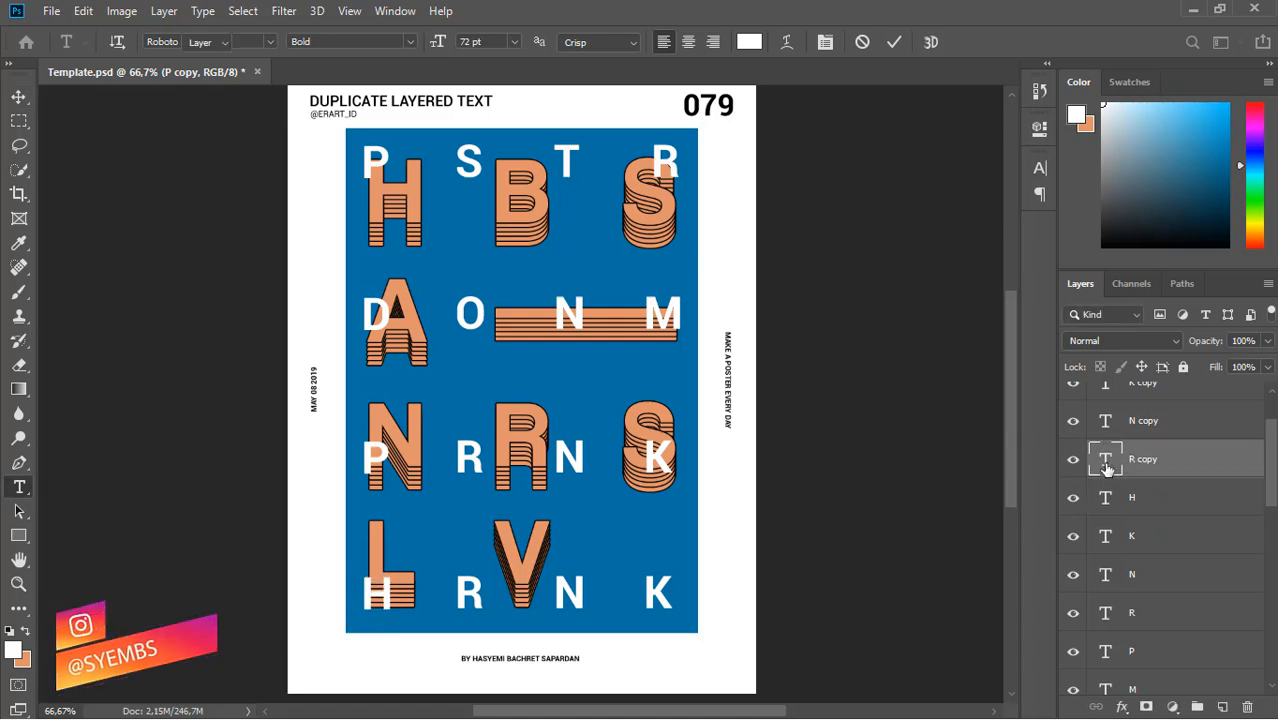
{"action": "type", "text": "A"}
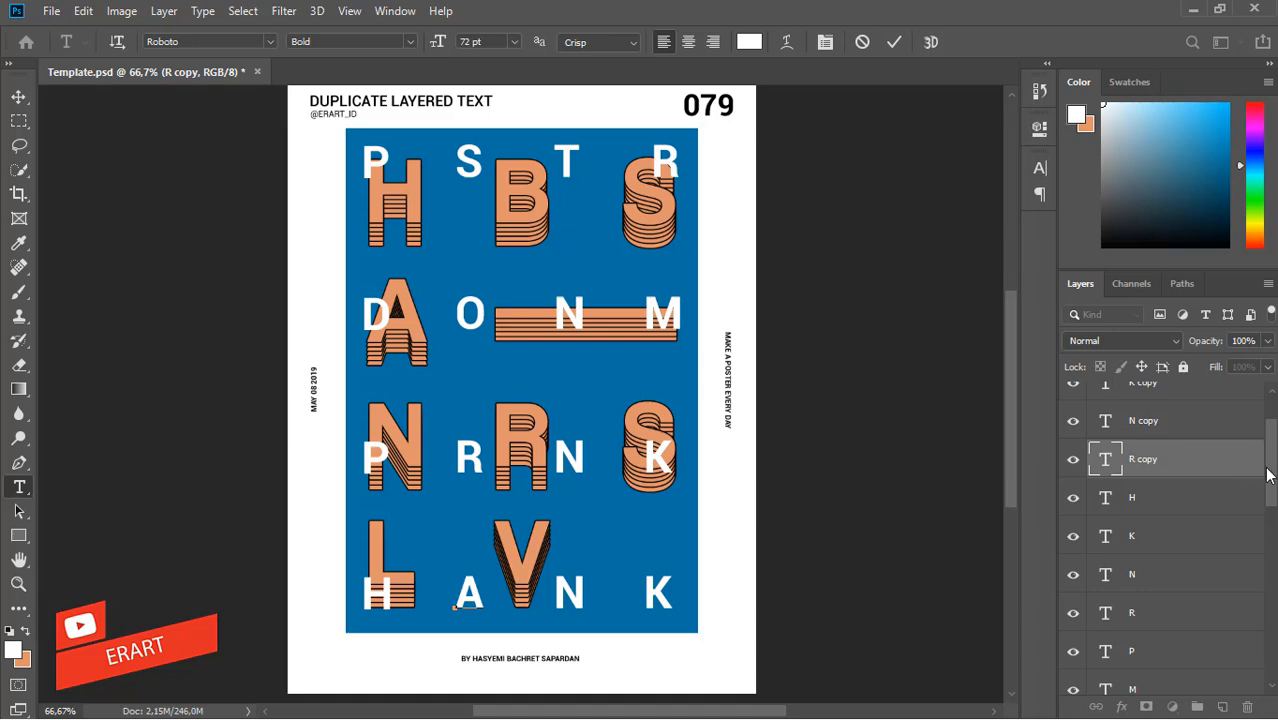
{"action": "left_click_drag", "start_coordinate": [1270, 474], "coordinate": [1272, 490]}
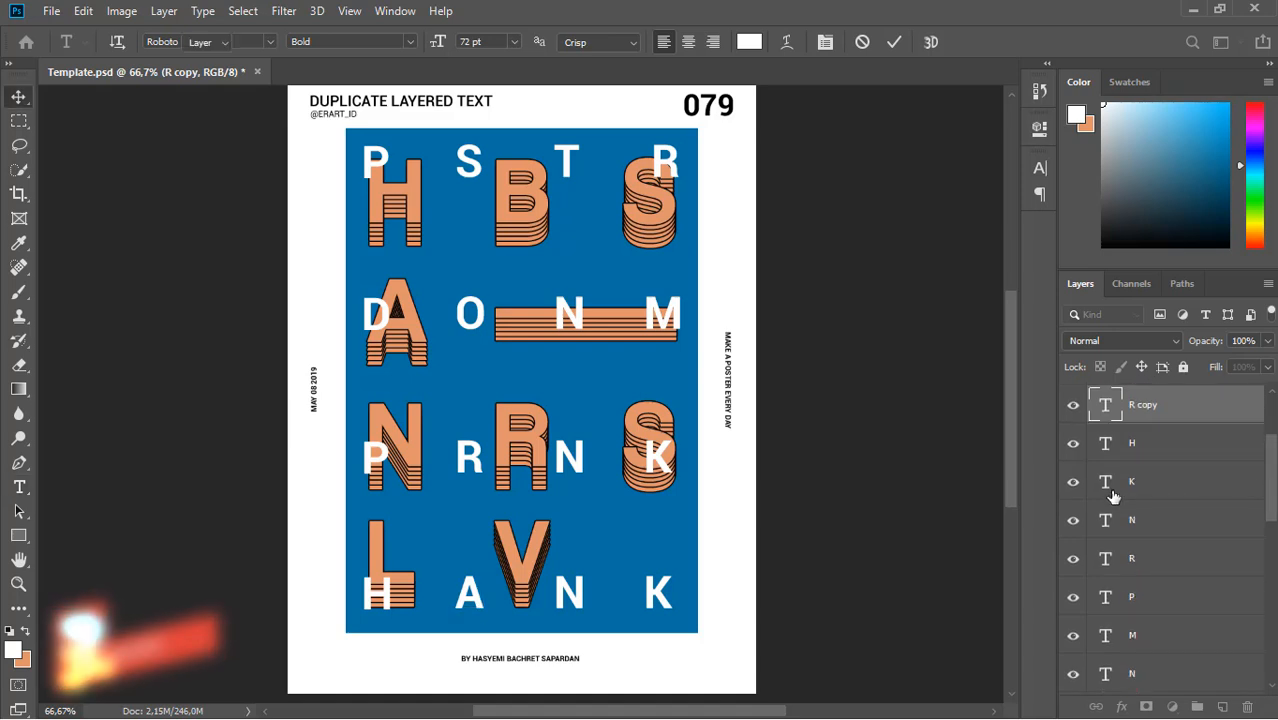
{"action": "left_click", "coordinate": [1113, 494]}
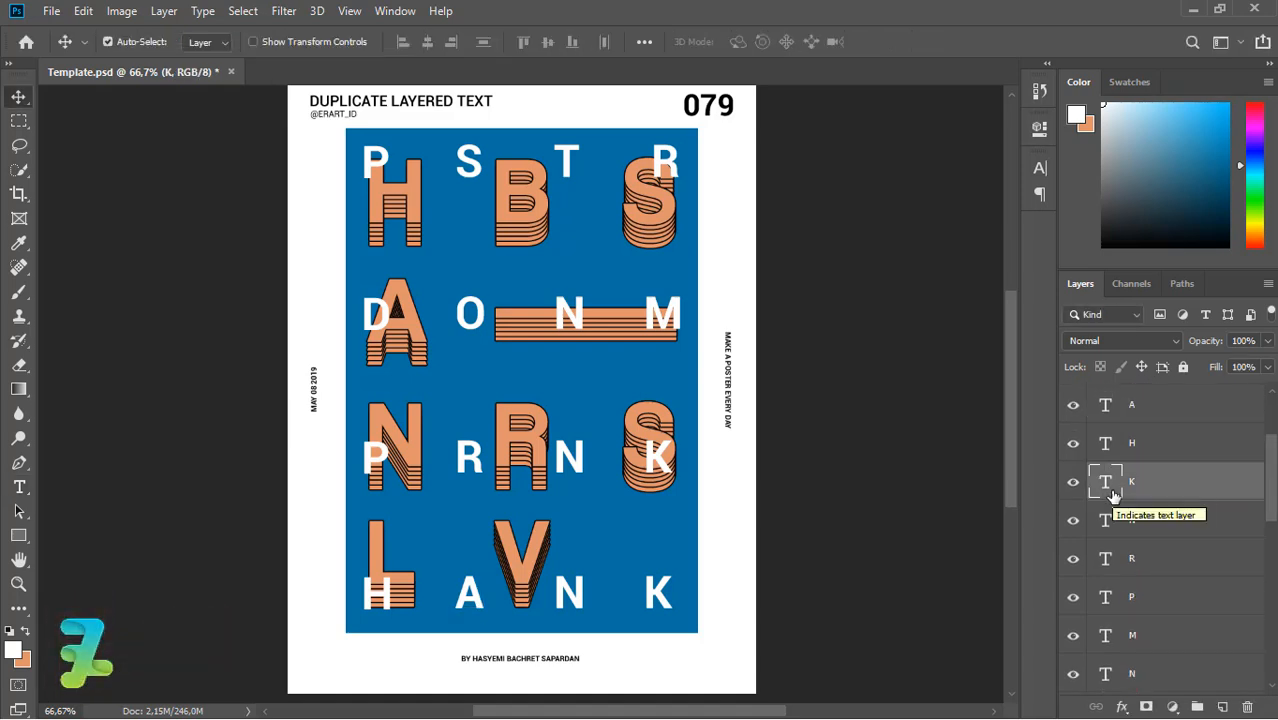
Step: Change the last white letter of the third row from K to I and nudge it slightly to the right
{"action": "key", "text": "t"}
{"action": "double_click", "coordinate": [1107, 490]}
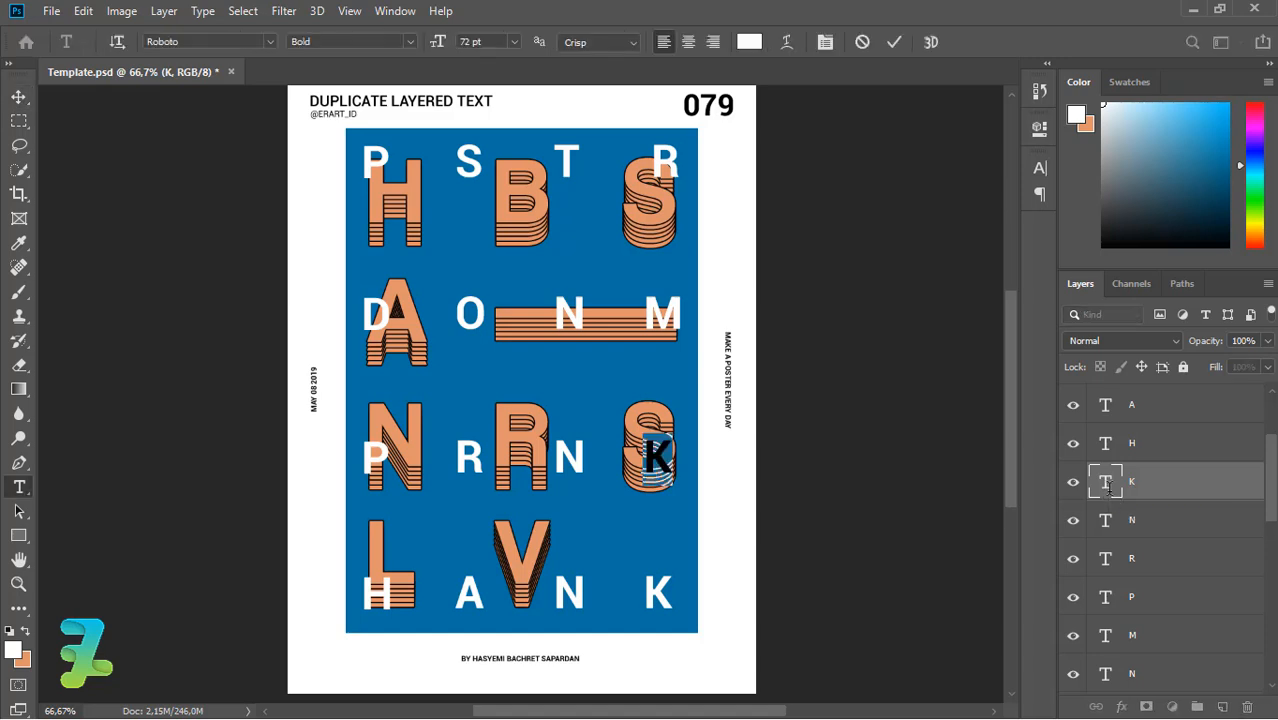
{"action": "type", "text": "K"}
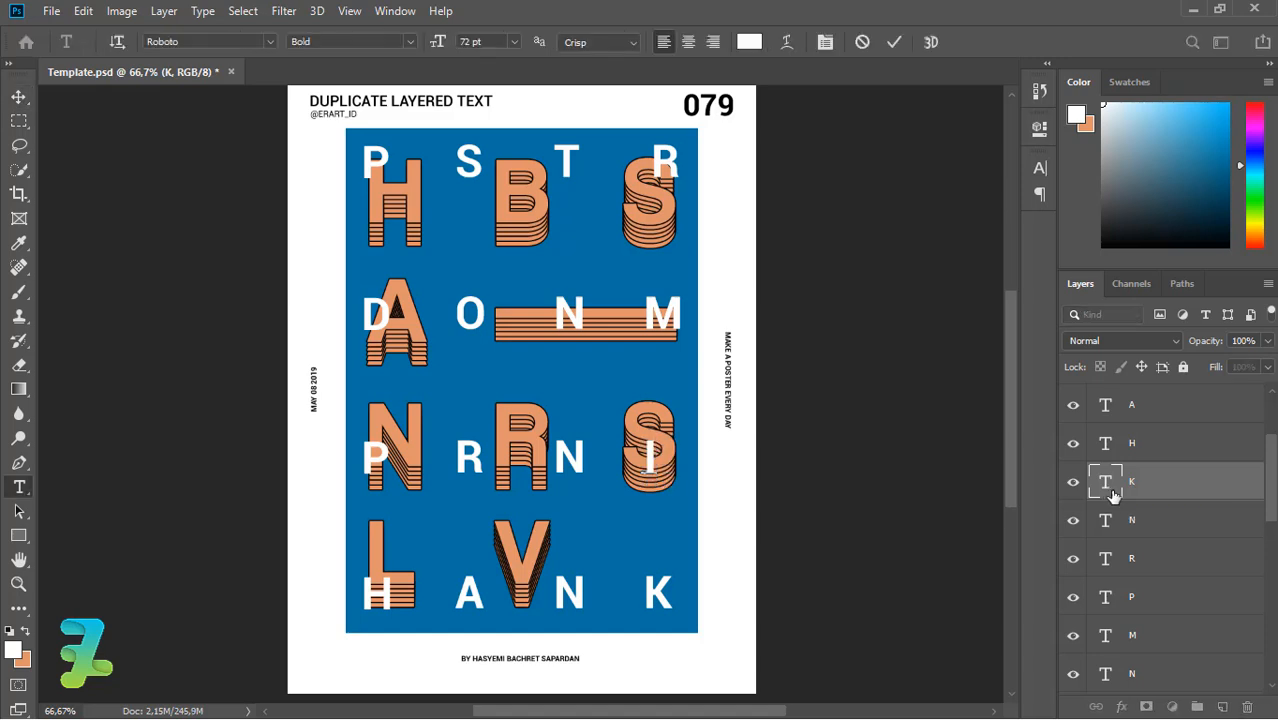
{"action": "left_click", "coordinate": [18, 96]}
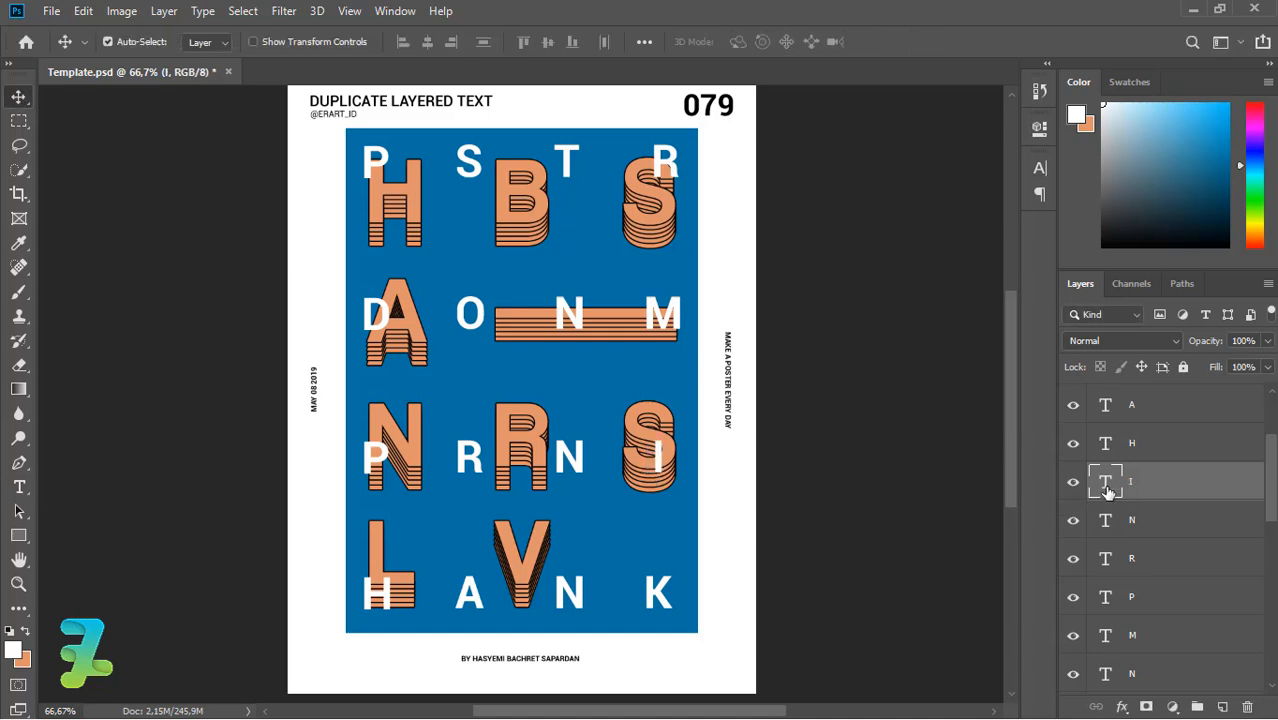
{"action": "key", "text": "shift+Right"}
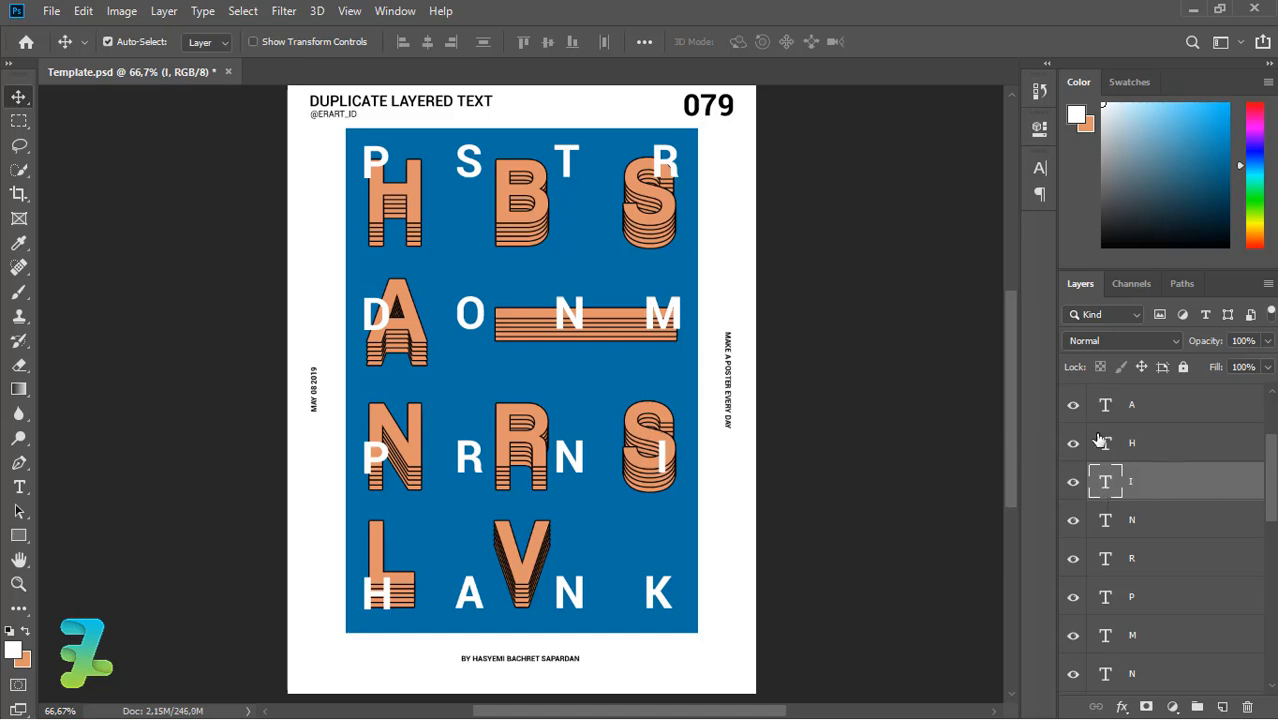
Step: Change the first two white letters of the fourth row to K and H
{"action": "double_click", "coordinate": [1106, 444]}
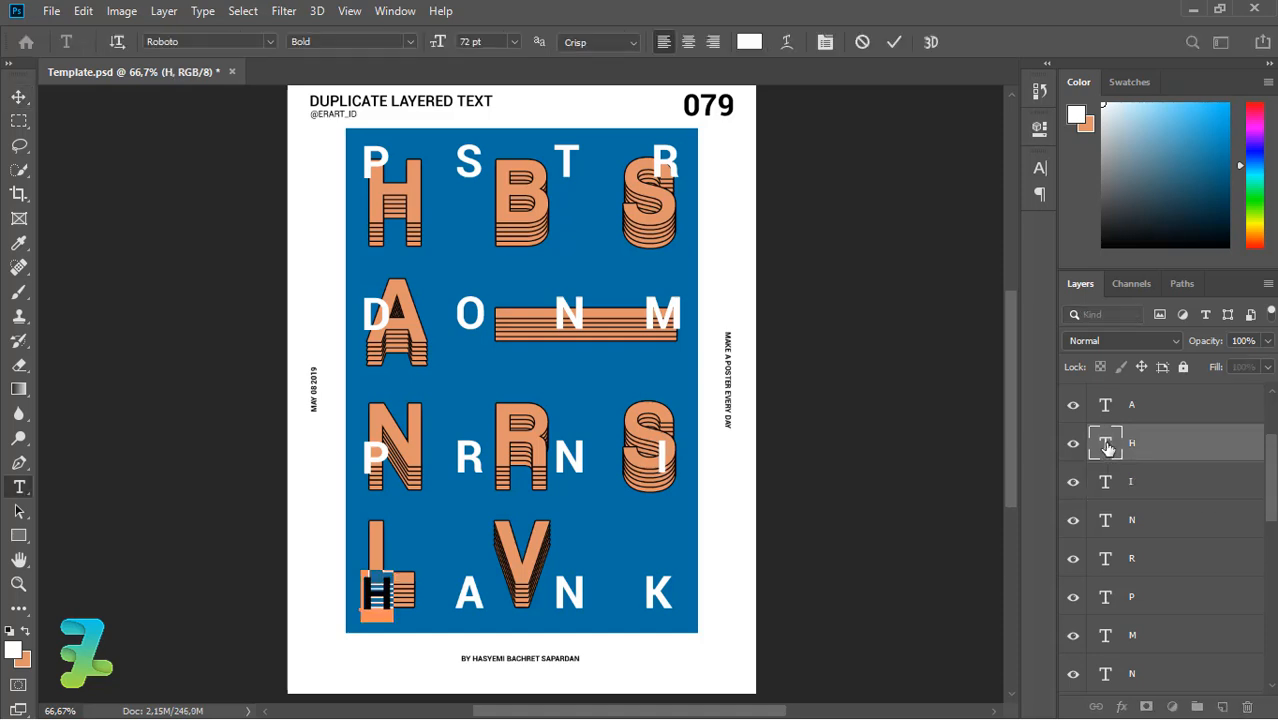
{"action": "type", "text": "K"}
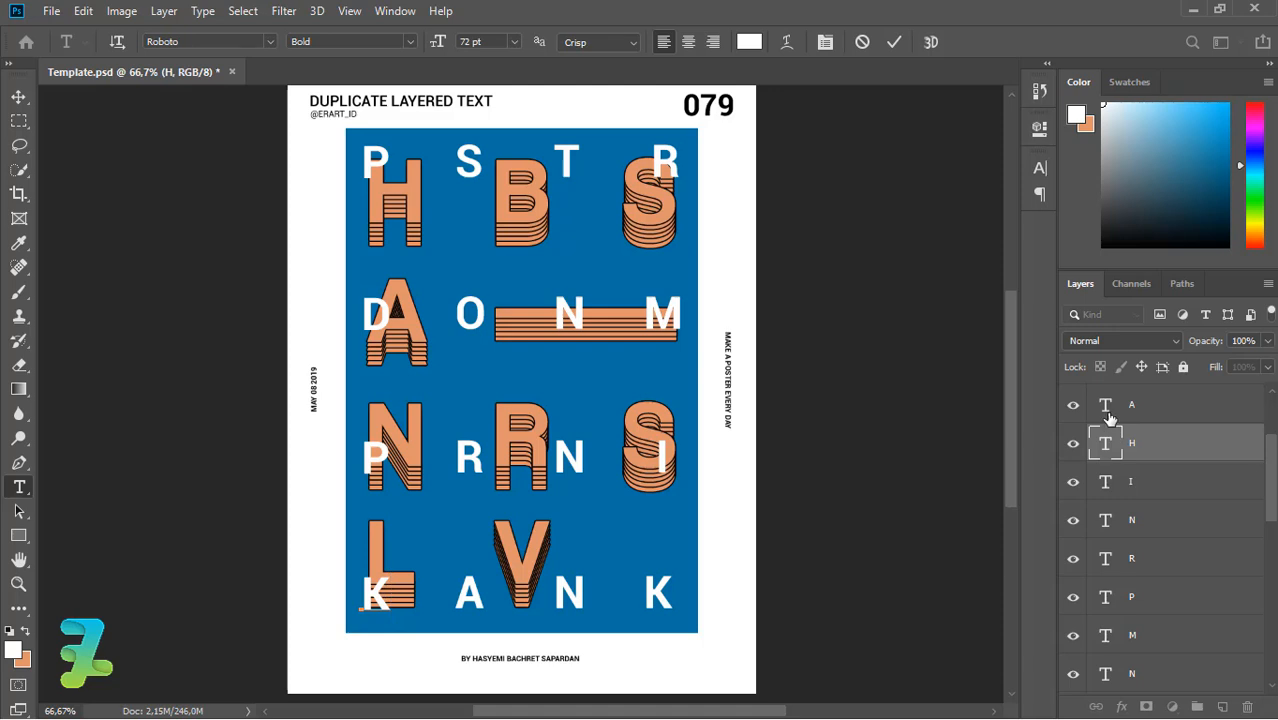
{"action": "double_click", "coordinate": [1110, 418]}
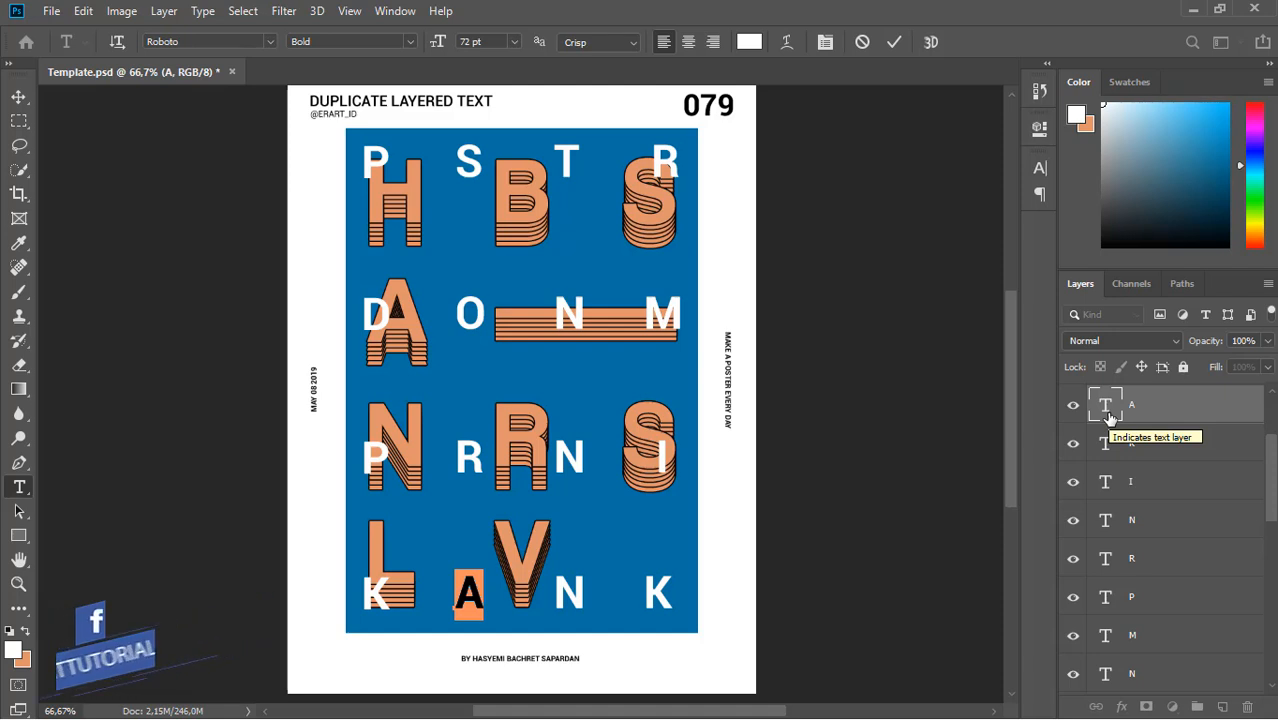
{"action": "type", "text": "H"}
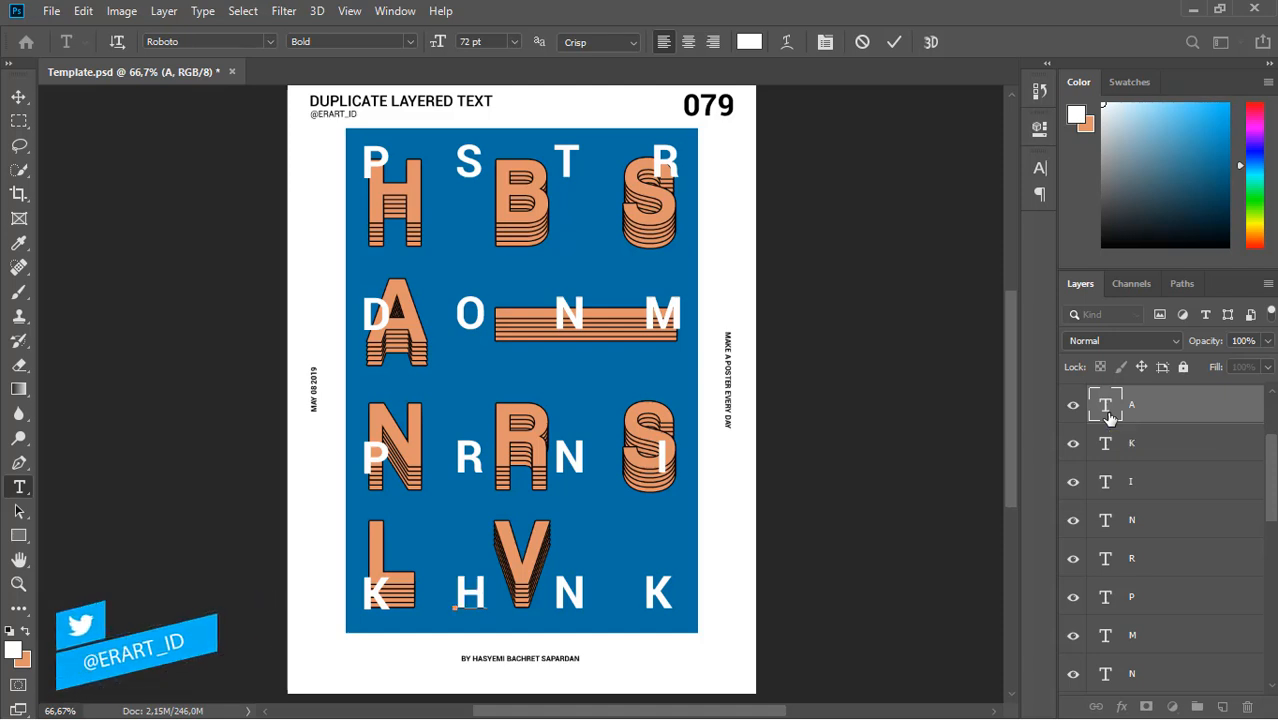
Step: Change the last two white letters of the fourth row to A and N
{"action": "scroll", "coordinate": [1081, 503], "scroll_direction": "up", "scroll_amount": 5}
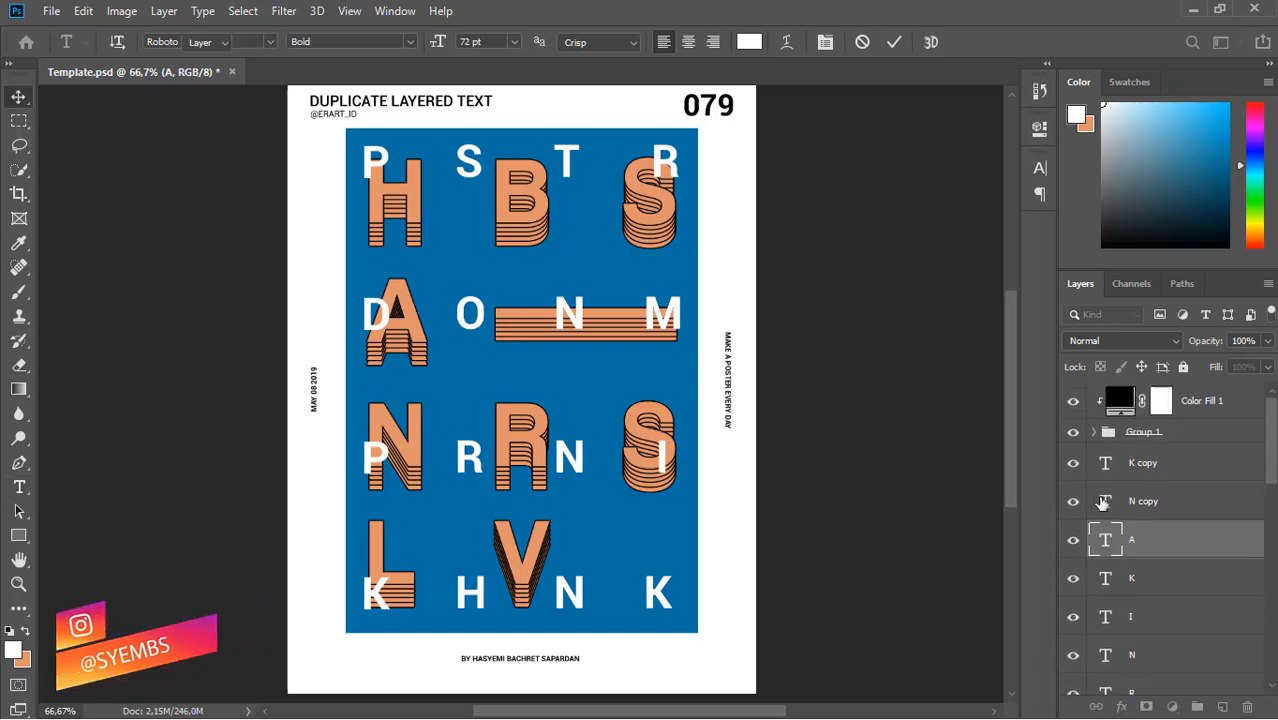
{"action": "left_click", "coordinate": [1104, 501]}
{"action": "key", "text": "v"}
{"action": "key", "text": "a"}
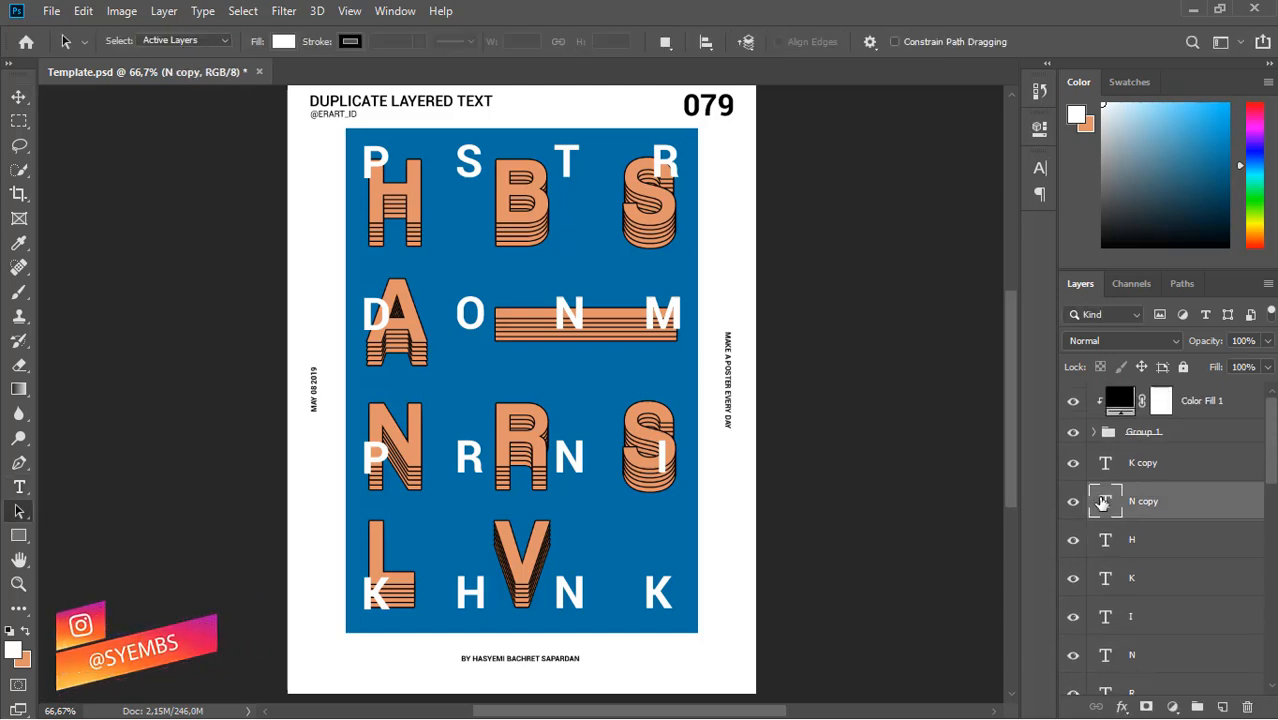
{"action": "double_click", "coordinate": [1104, 501]}
{"action": "type", "text": "A"}
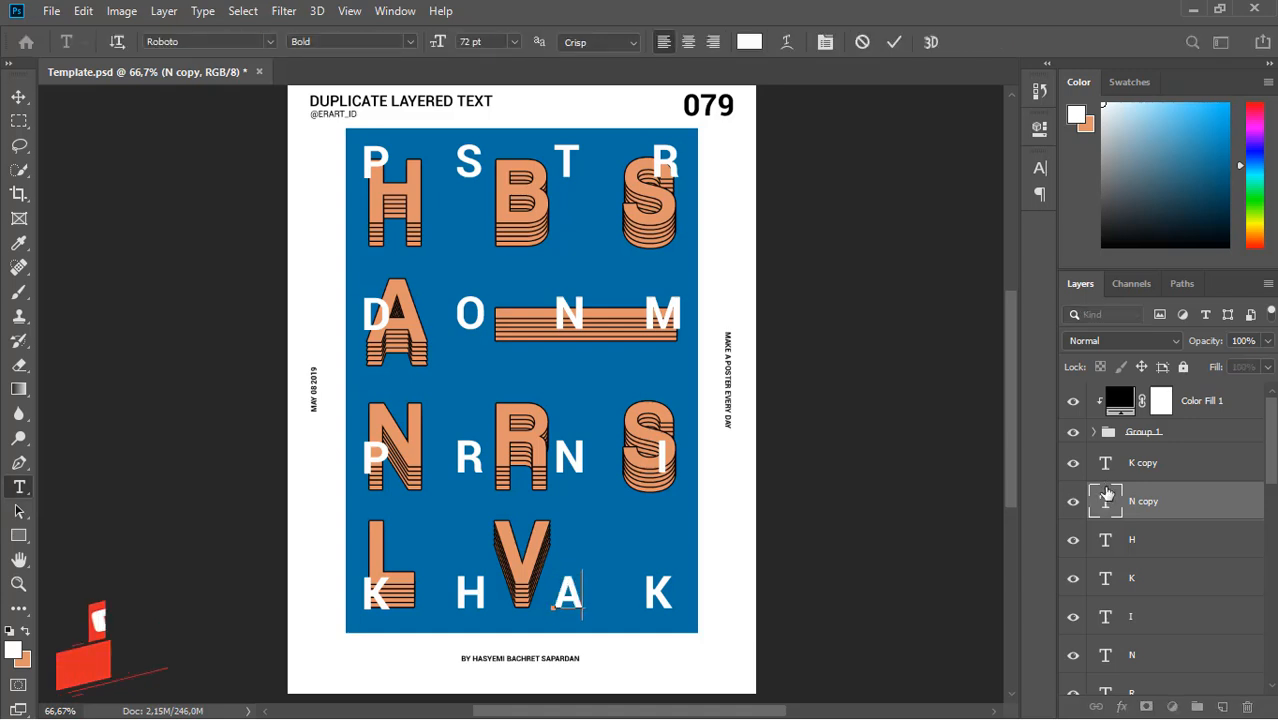
{"action": "double_click", "coordinate": [1107, 465]}
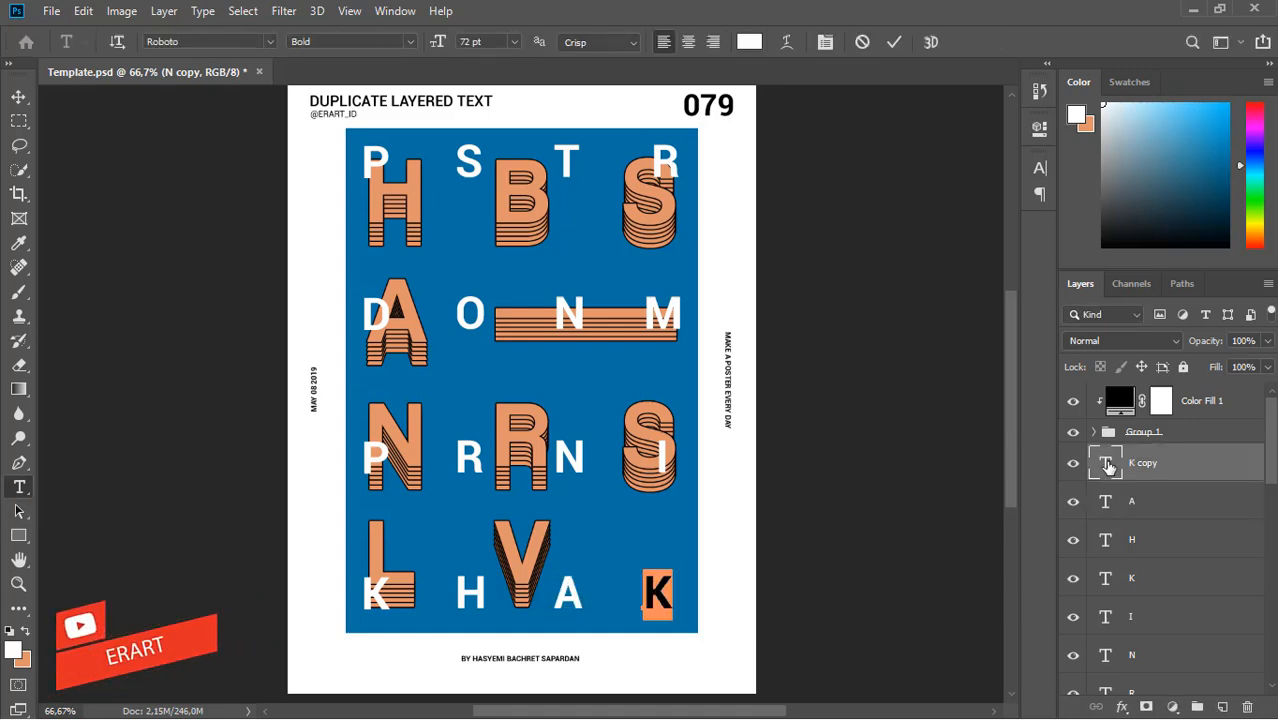
{"action": "key", "text": "BackSpace"}
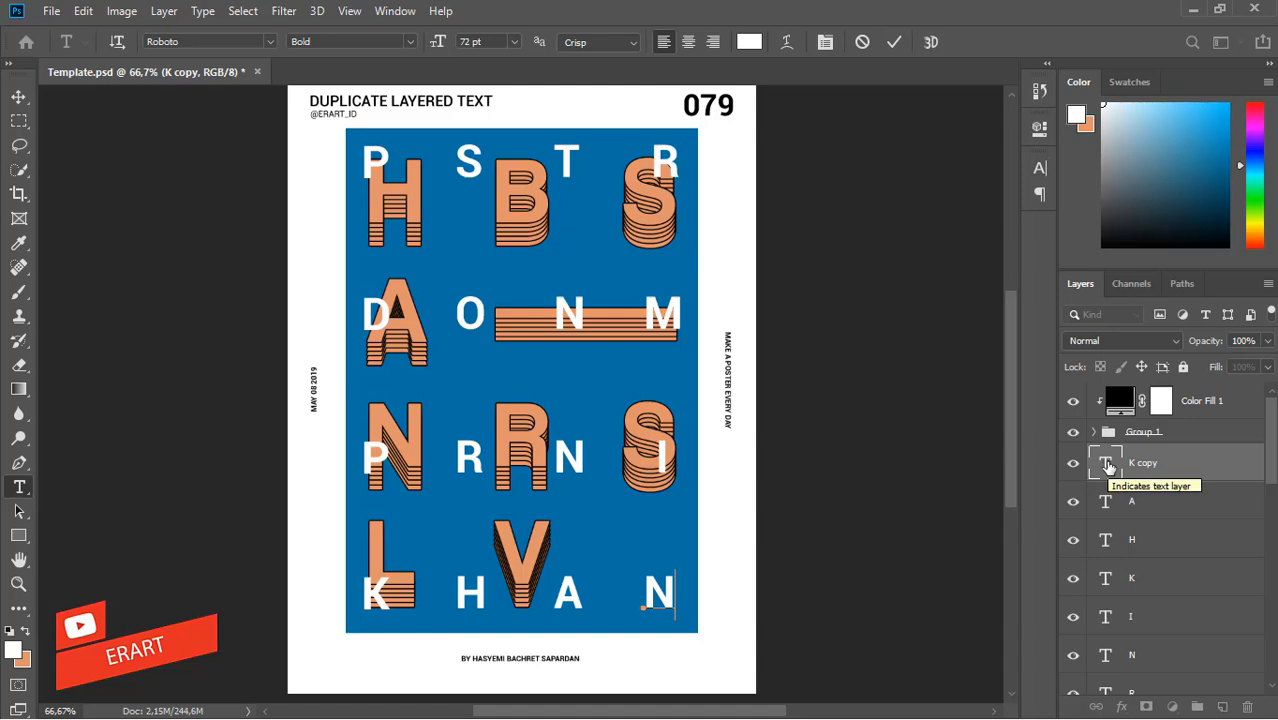
{"action": "left_click", "coordinate": [18, 96]}
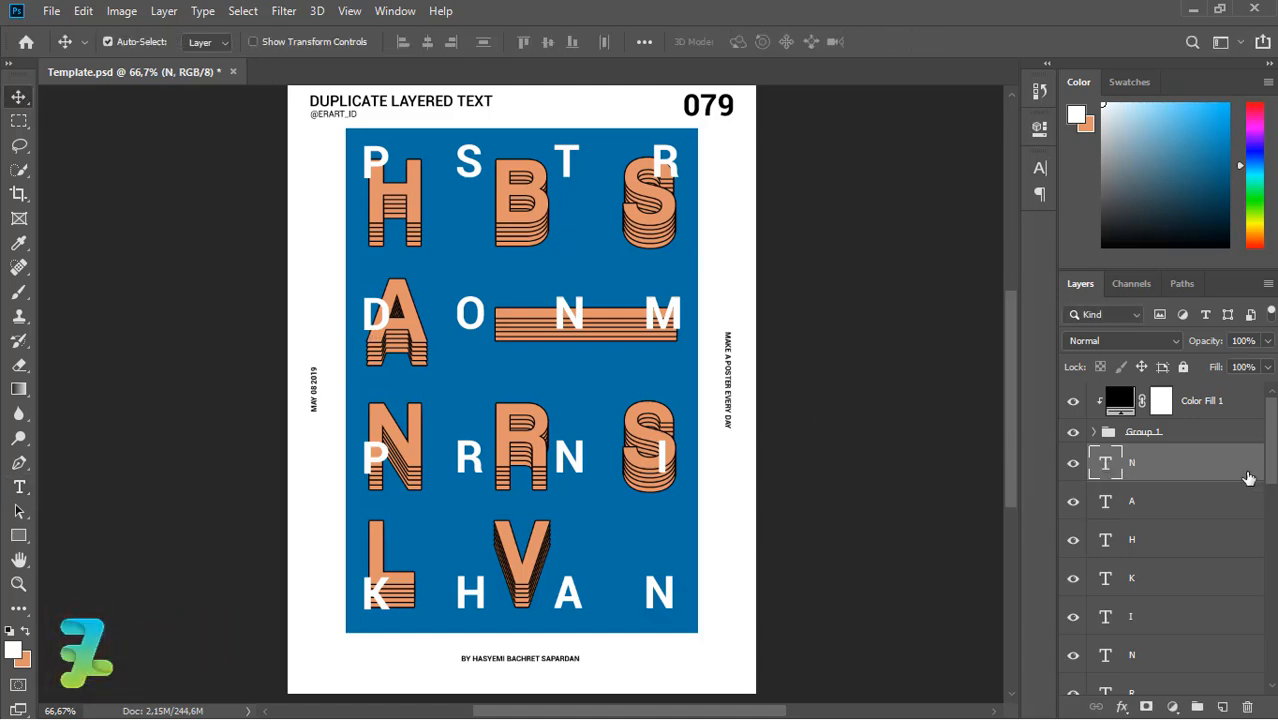
Step: Scale the white O in the second row down around its centre to about 40.43 pt
{"action": "scroll", "coordinate": [1200, 575], "scroll_direction": "down", "scroll_amount": 5}
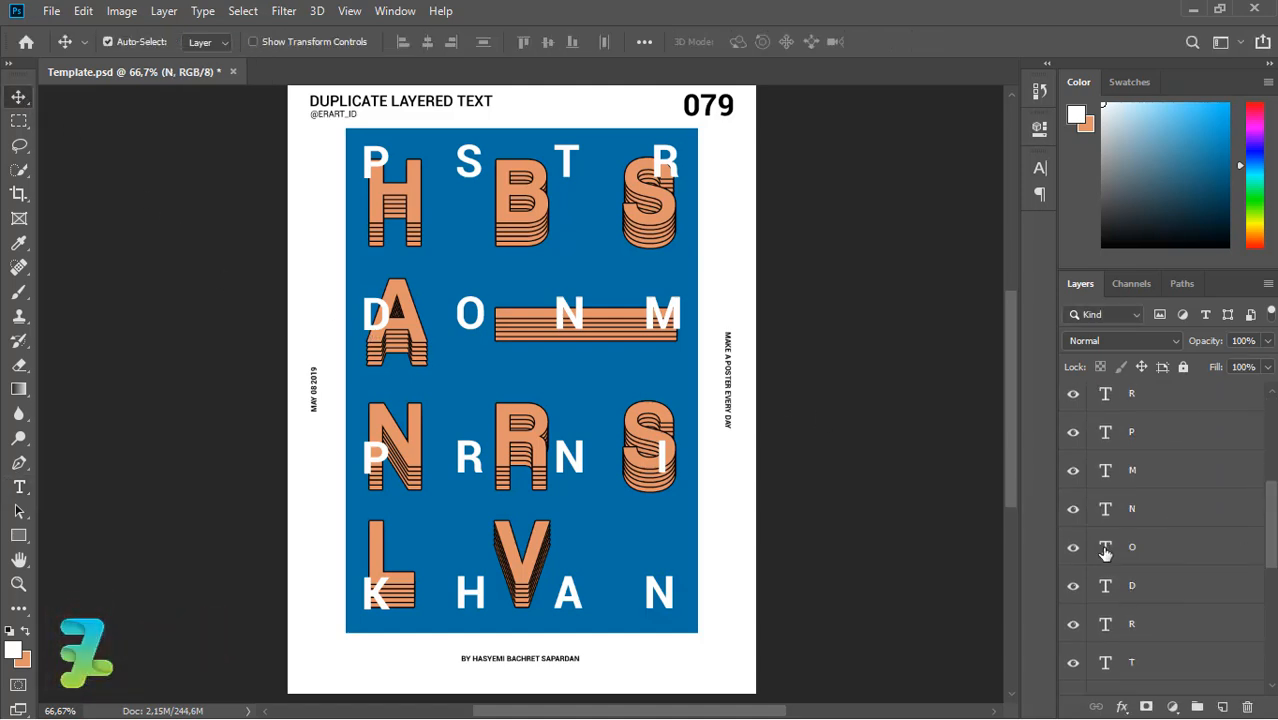
{"action": "double_click", "coordinate": [1105, 548]}
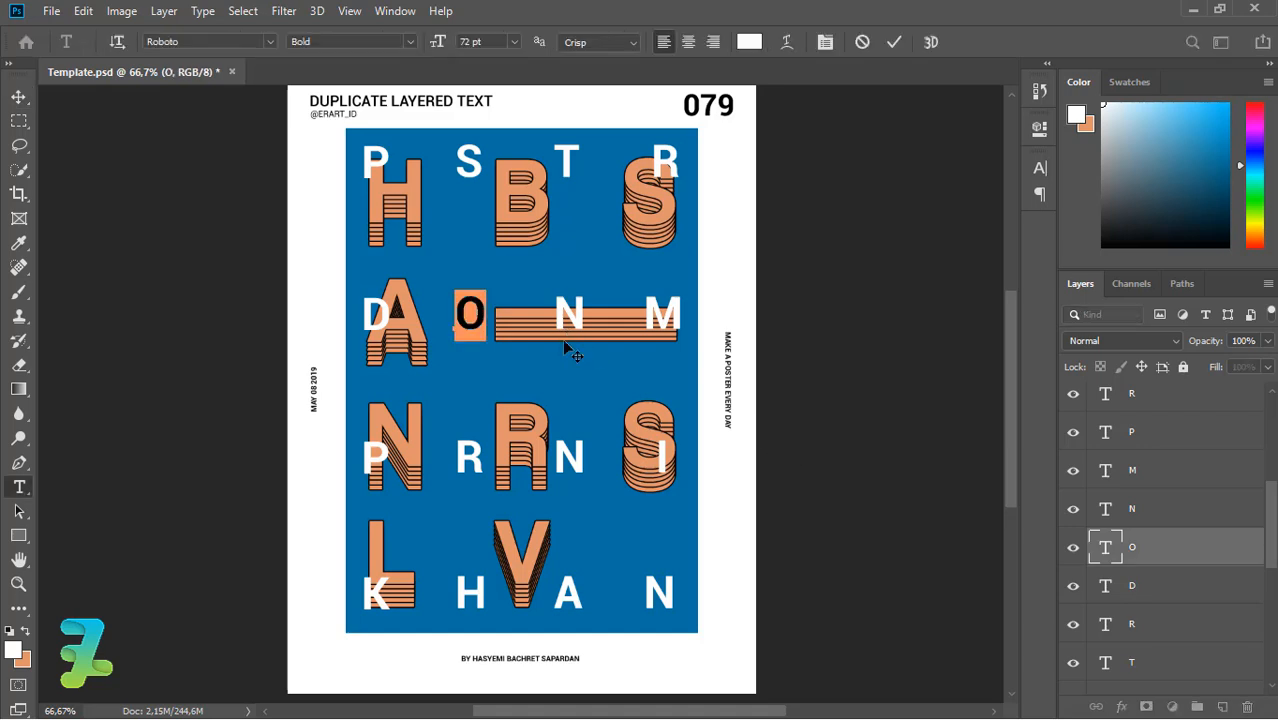
{"action": "key", "text": "ctrl+t"}
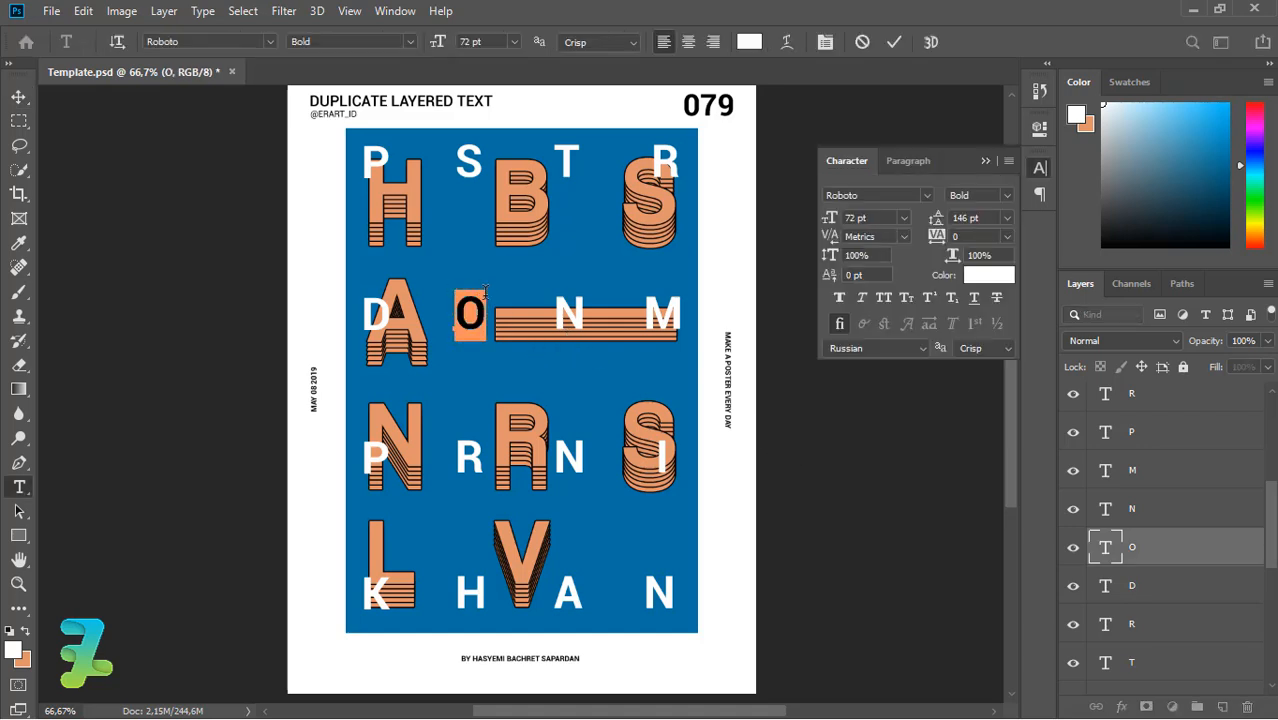
{"action": "left_click", "coordinate": [19, 97]}
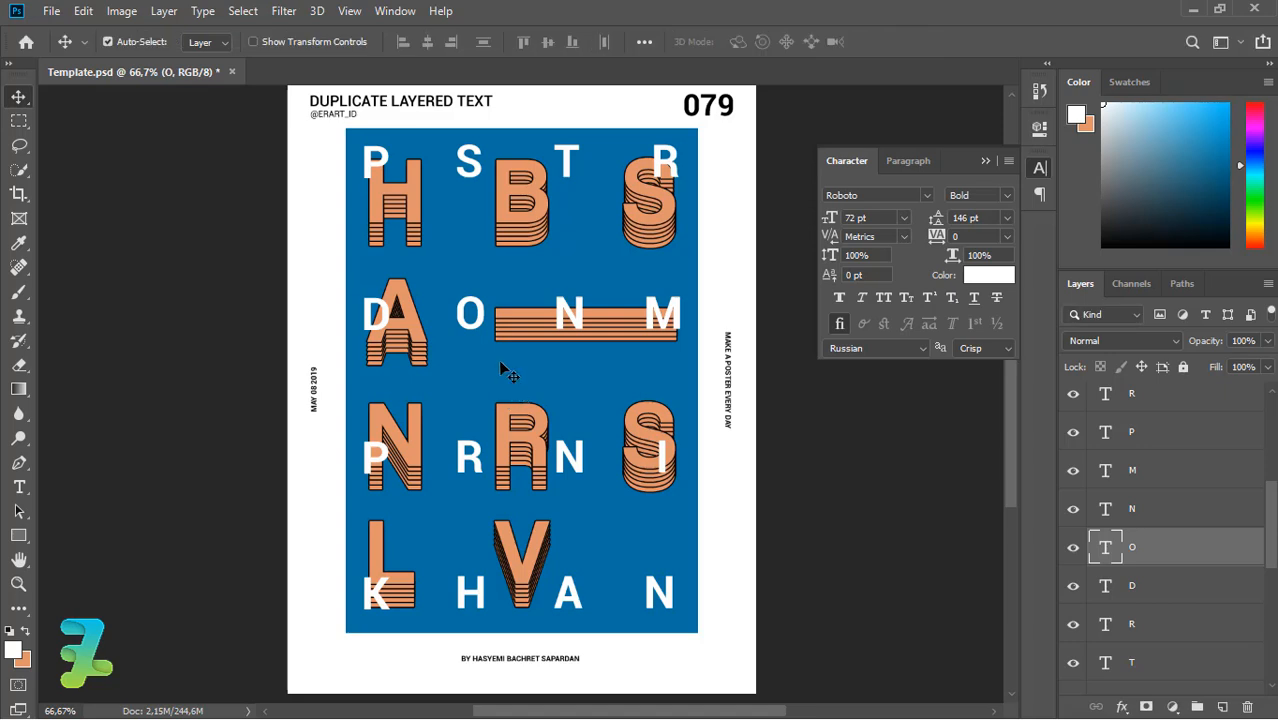
{"action": "key", "text": "ctrl+t"}
{"action": "left_click_drag", "start_coordinate": [489, 291], "coordinate": [482, 299]}
{"action": "key", "text": "Return"}
Step: Draw a thin white rectangle without stroke, about 49 px wide and 5 px high, below the small O
{"action": "left_click", "coordinate": [19, 535]}
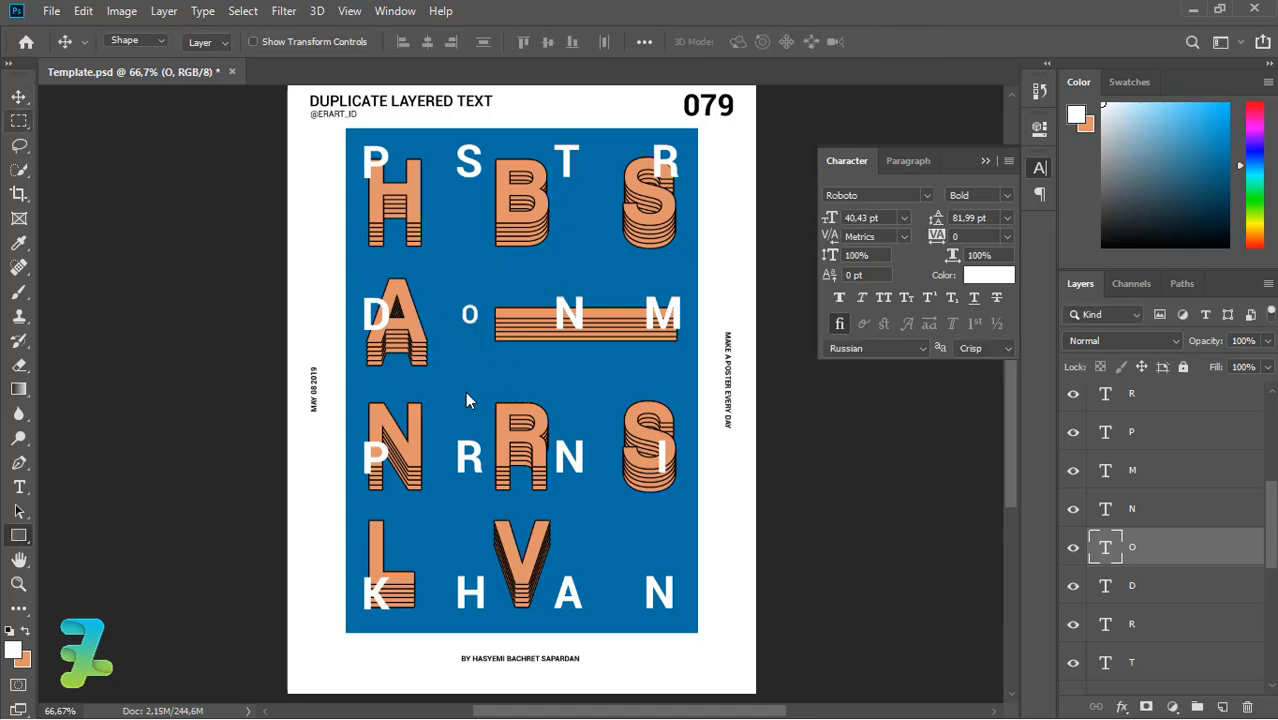
{"action": "left_click_drag", "start_coordinate": [485, 372], "coordinate": [456, 373]}
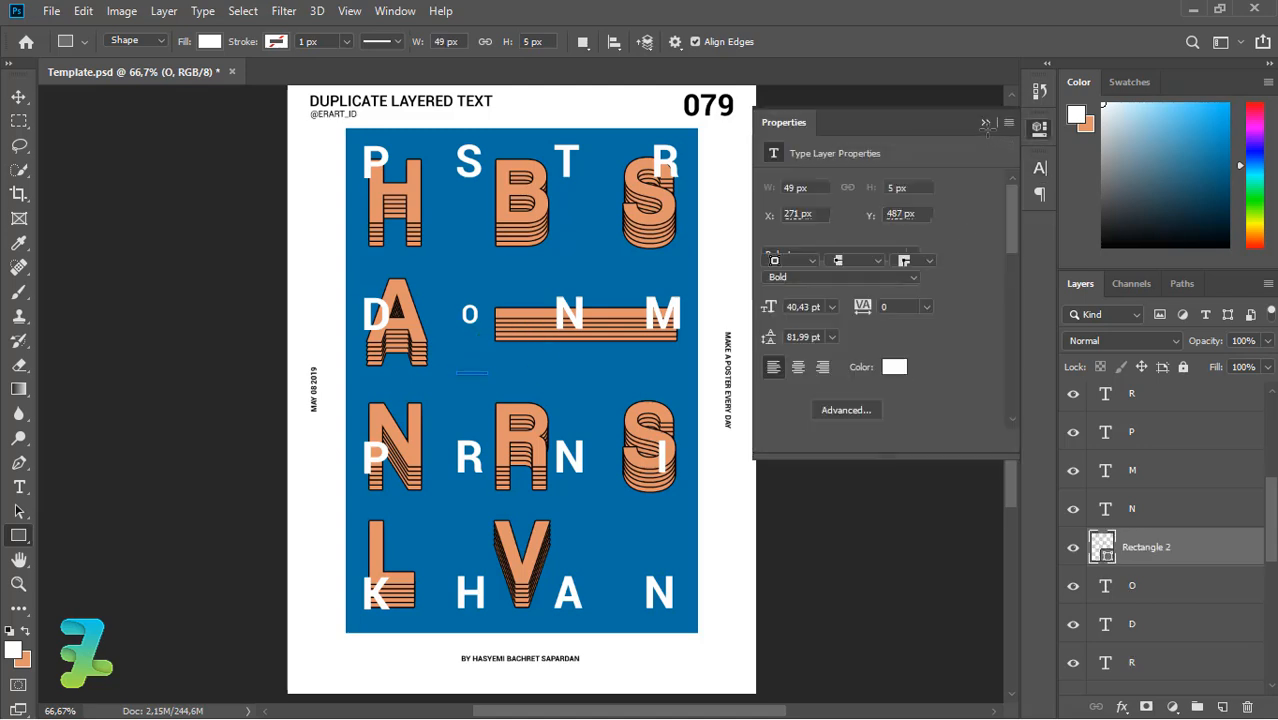
{"action": "key", "text": "v"}
Step: Rotate the thin white bar by -45° and place it across the small O as a diagonal slash
{"action": "key", "text": "ctrl+plus"}
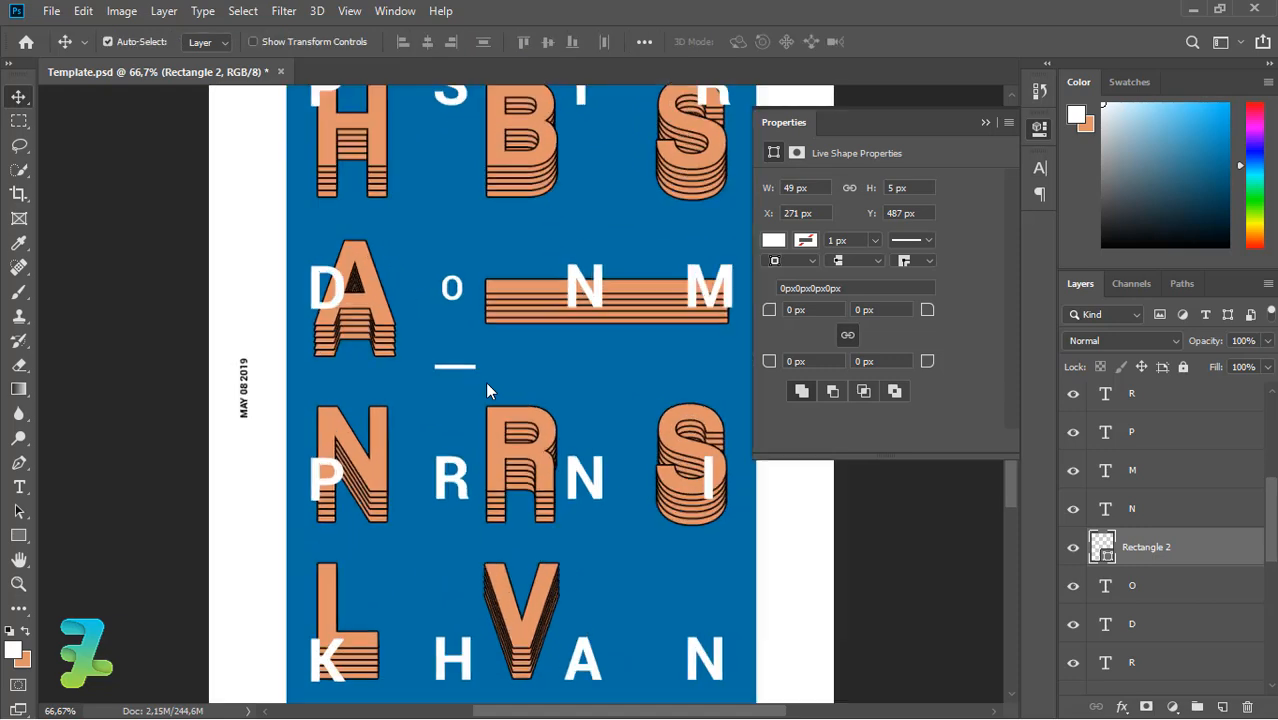
{"action": "left_click", "coordinate": [83, 10]}
{"action": "mouse_move", "coordinate": [333, 441]}
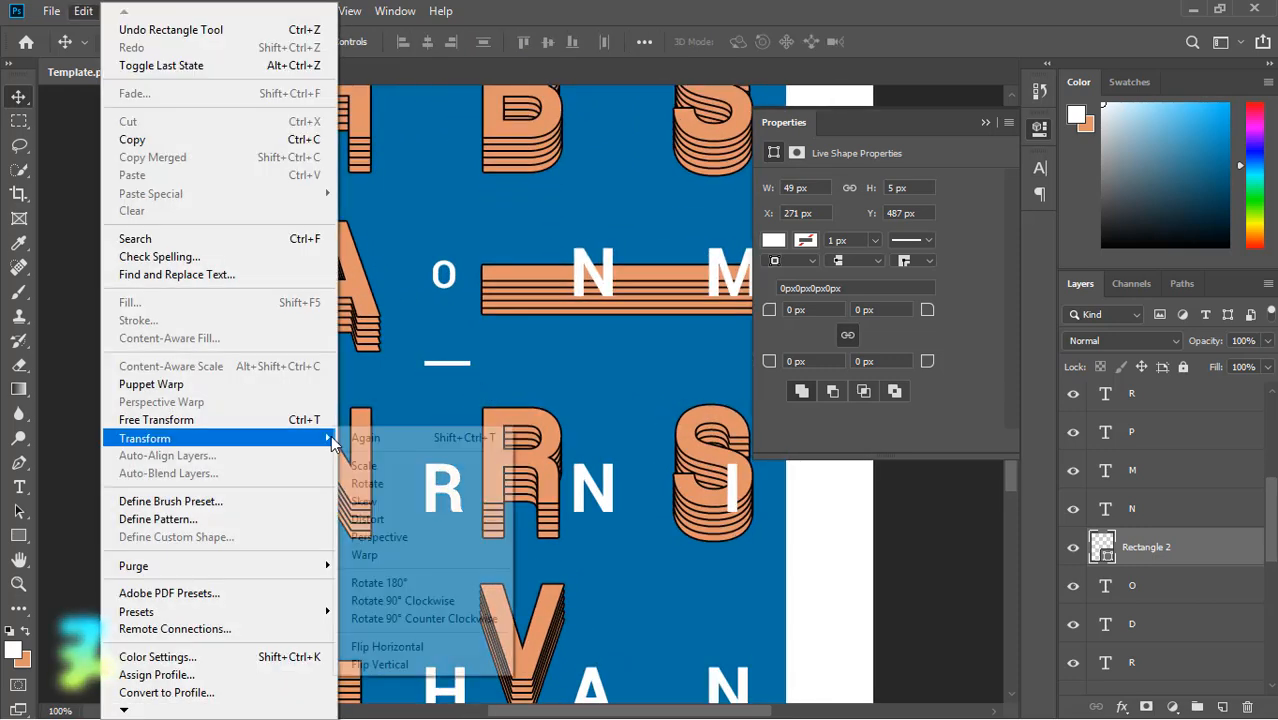
{"action": "left_click", "coordinate": [372, 483]}
{"action": "left_click_drag", "start_coordinate": [420, 377], "coordinate": [446, 372]}
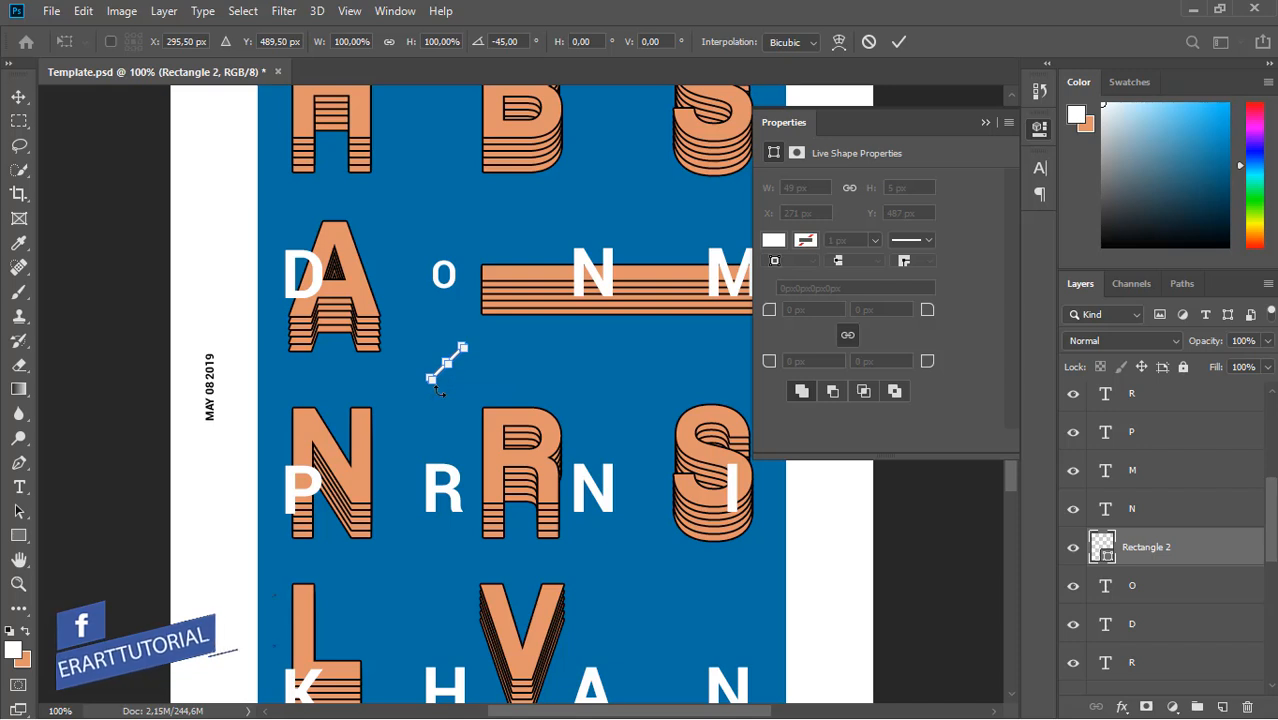
{"action": "left_click", "coordinate": [19, 96]}
{"action": "left_click_drag", "start_coordinate": [453, 359], "coordinate": [446, 279]}
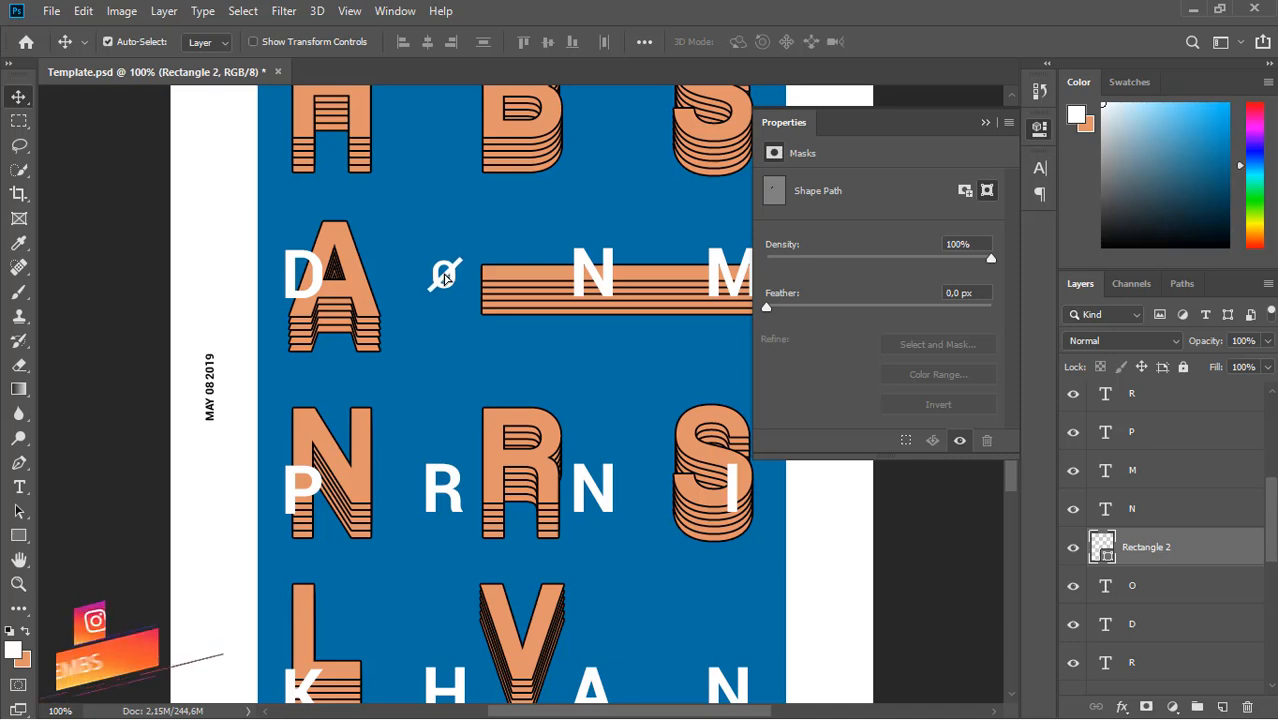
{"action": "left_click", "coordinate": [984, 122]}
Step: Collapse the layered duplicated group, then group all white letter layers with the slash bar and name the group text
{"action": "left_click_drag", "start_coordinate": [1272, 527], "coordinate": [1275, 605]}
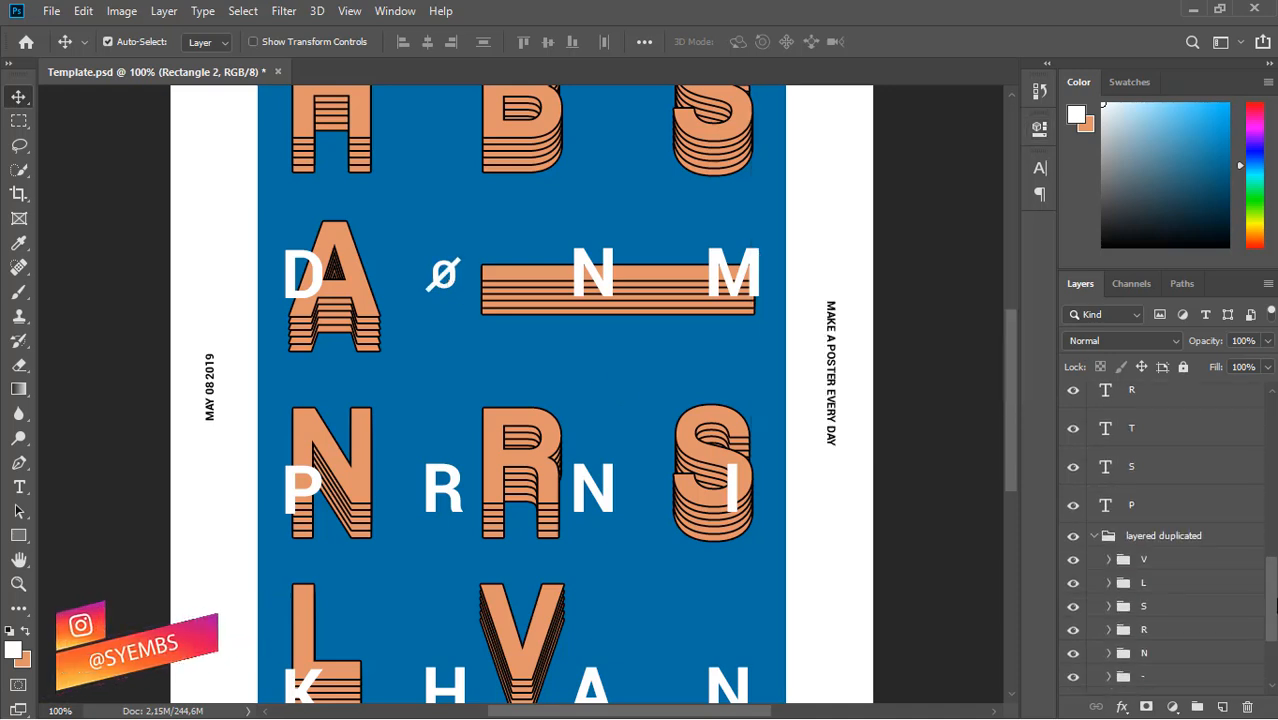
{"action": "left_click", "coordinate": [1104, 540]}
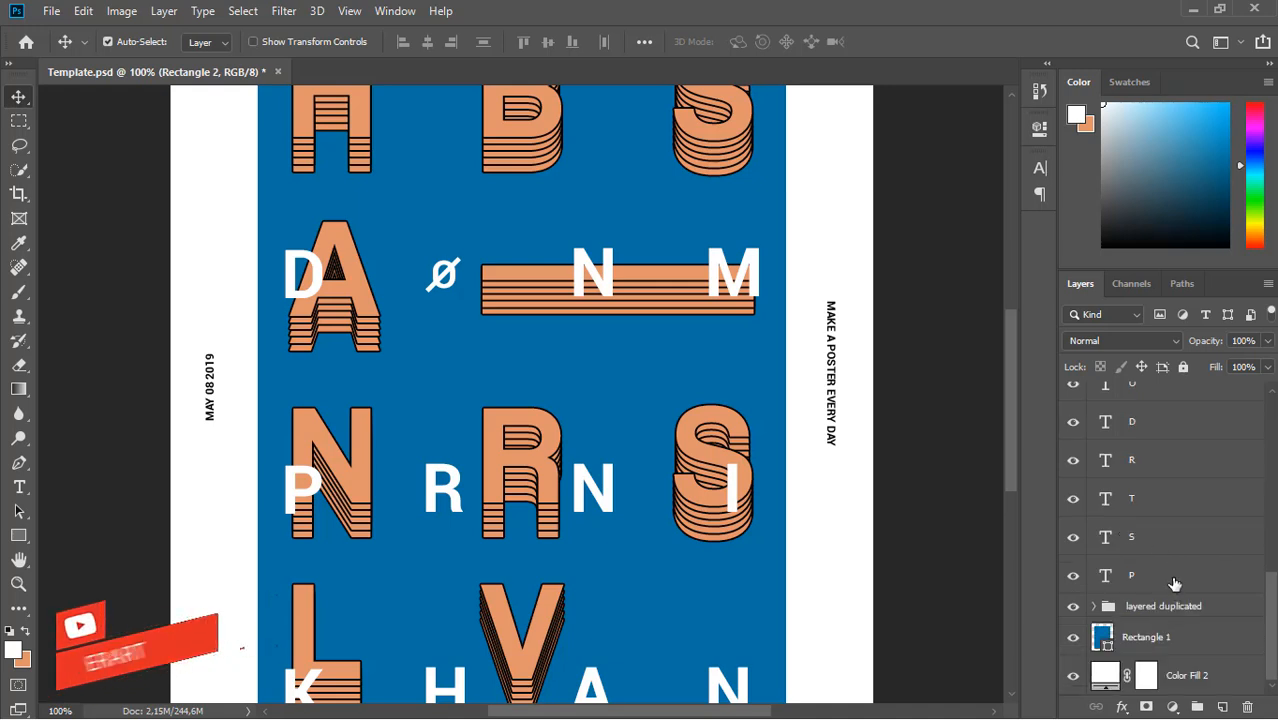
{"action": "left_click", "coordinate": [1230, 577]}
{"action": "scroll", "coordinate": [1222, 568], "scroll_direction": "up", "scroll_amount": 5}
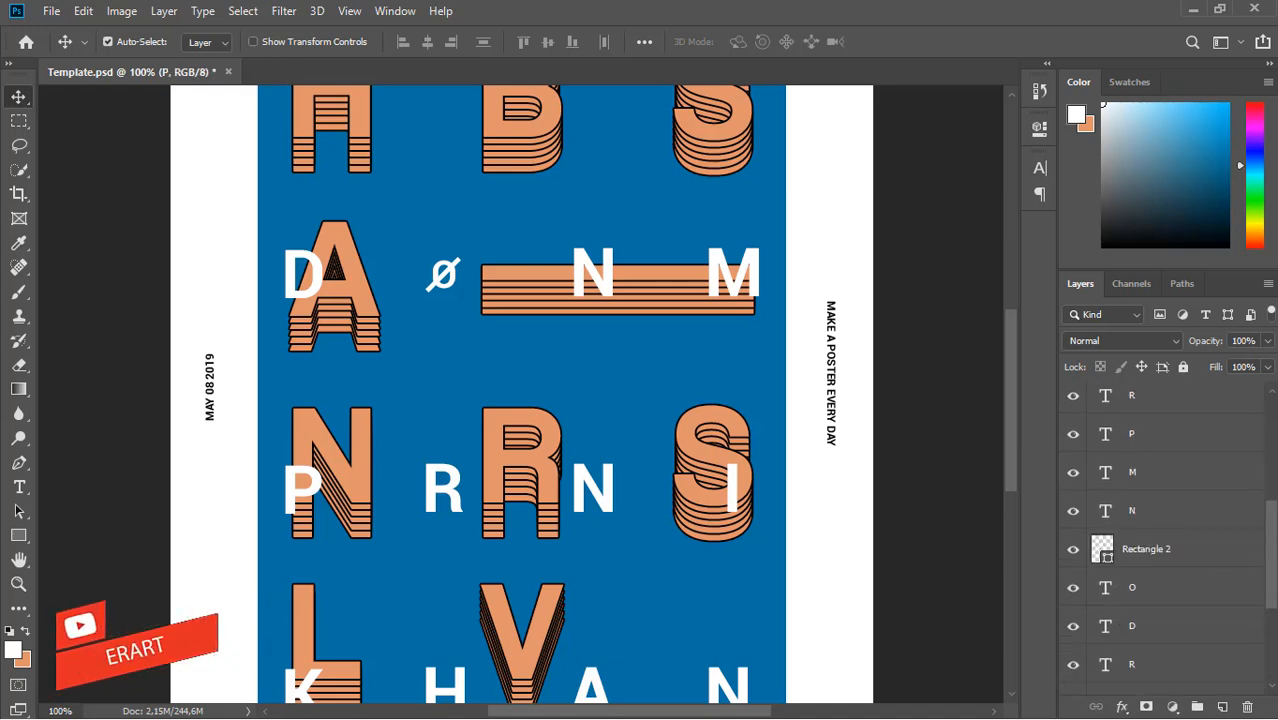
{"action": "left_click_drag", "start_coordinate": [1272, 527], "coordinate": [1270, 412]}
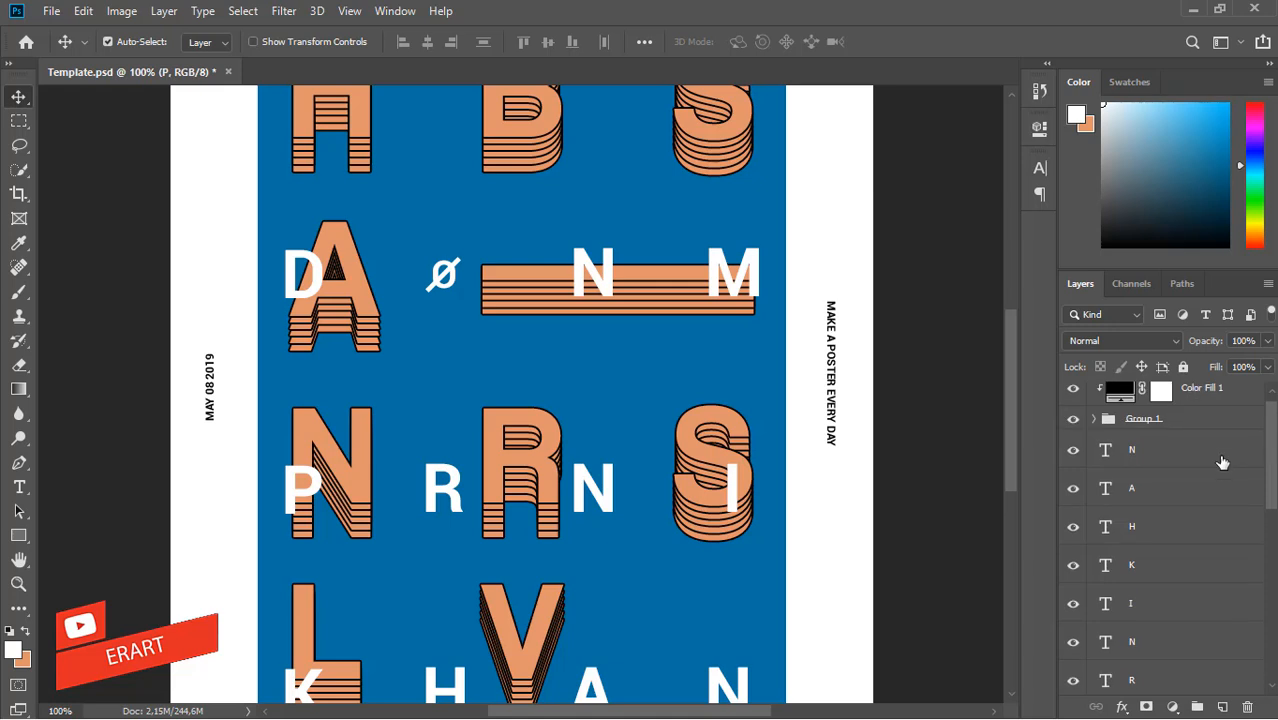
{"action": "left_click", "coordinate": [1222, 462], "text": "shift"}
{"action": "key", "text": "ctrl+g"}
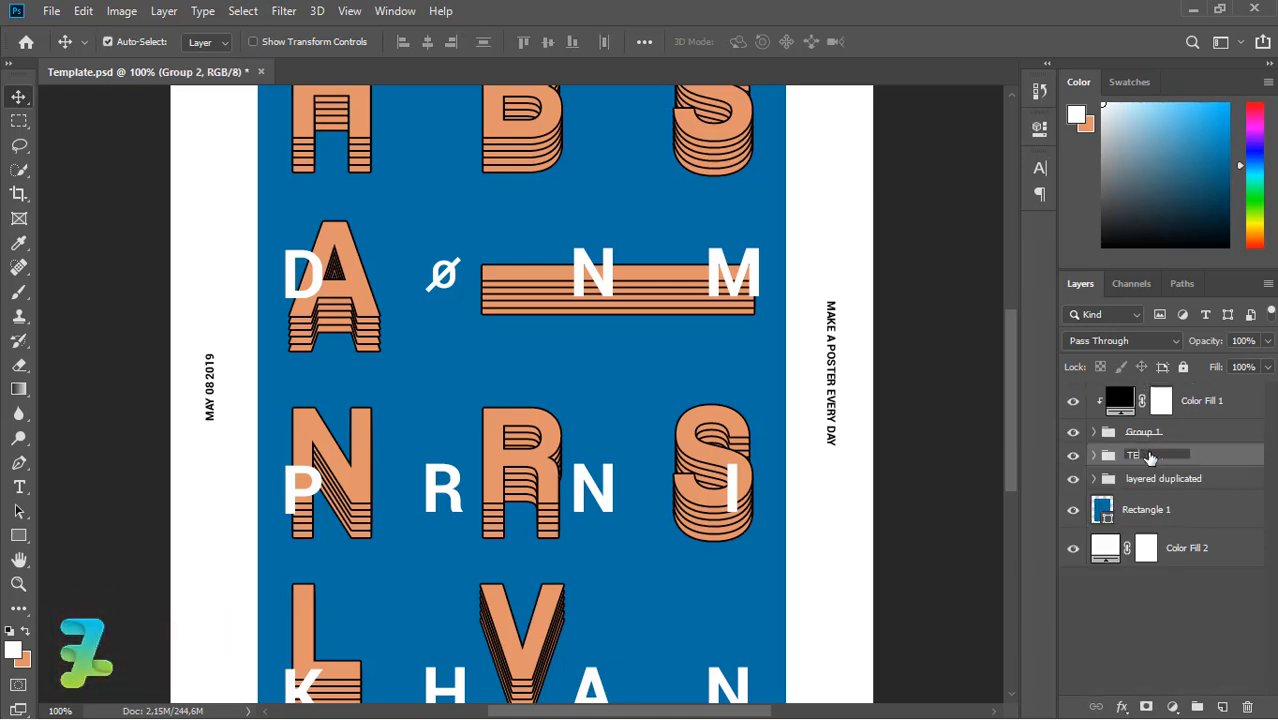
{"action": "key", "text": "ctrl+minus"}
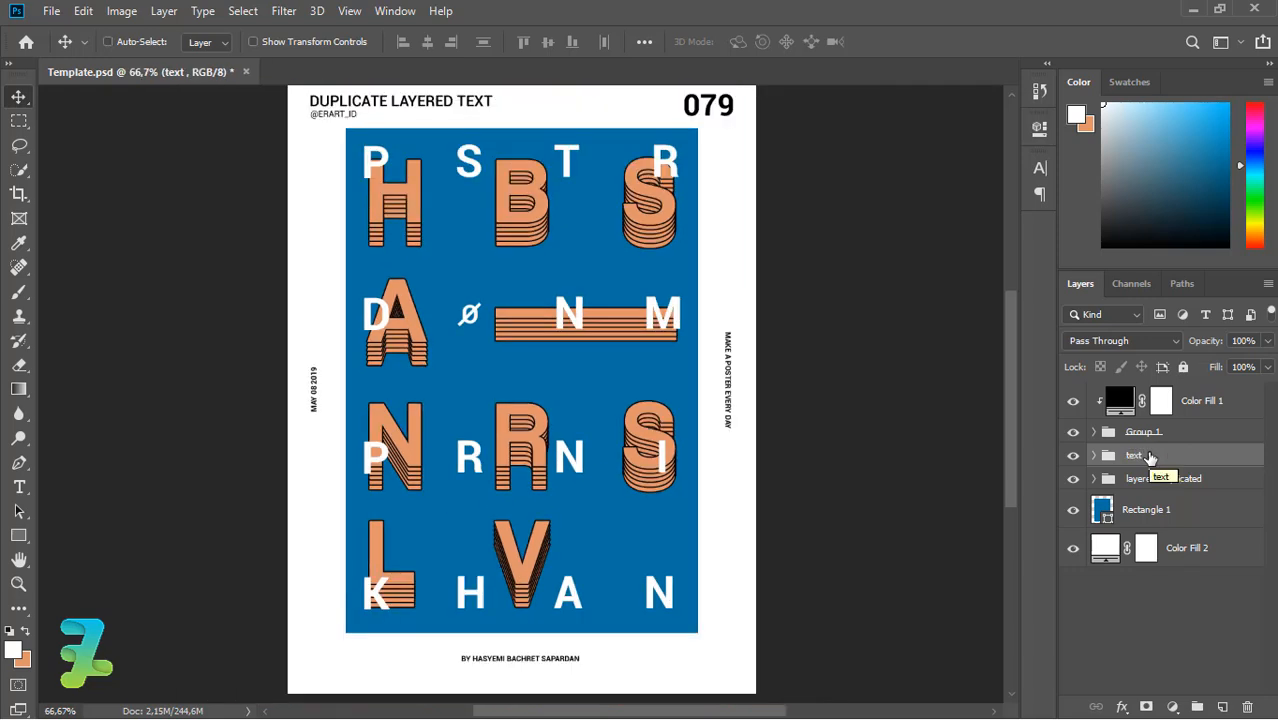
{"action": "key", "text": "ctrl+minus"}
{"action": "key", "text": "ctrl+plus"}
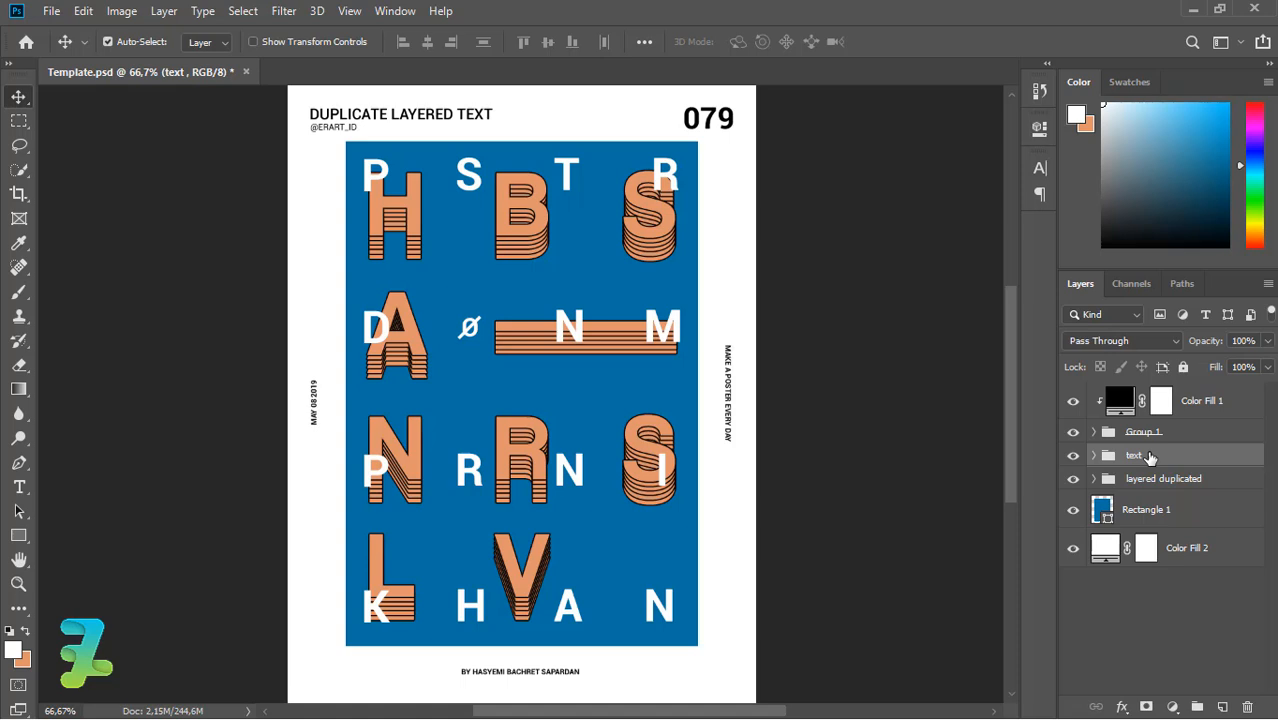